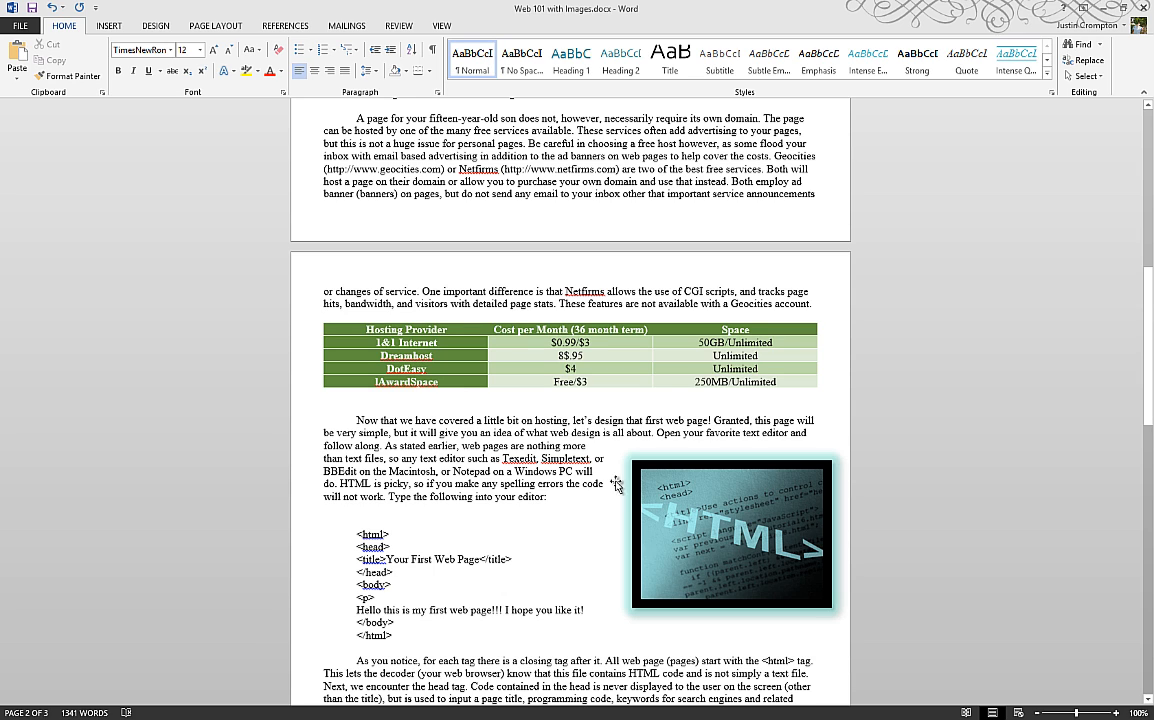
- Correct the Dreamhost monthly cost in the hosting table to $8.95
mouse_move(1115, 713)
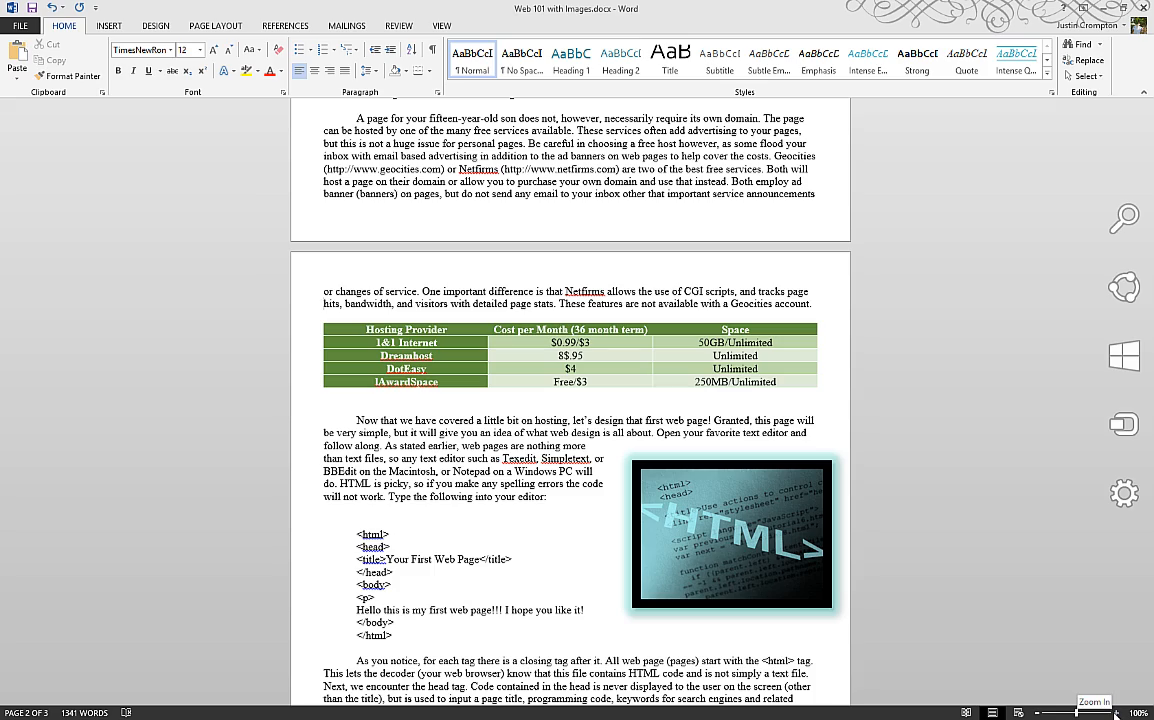
click(1115, 713)
click(1116, 713)
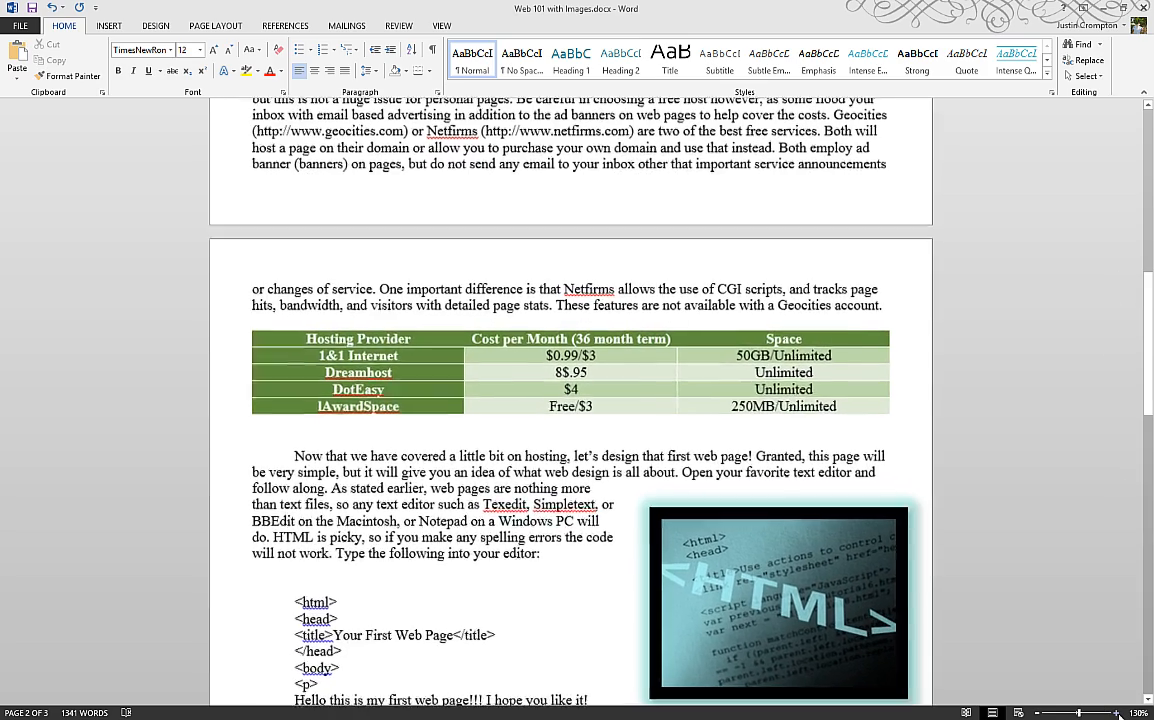
click(1116, 713)
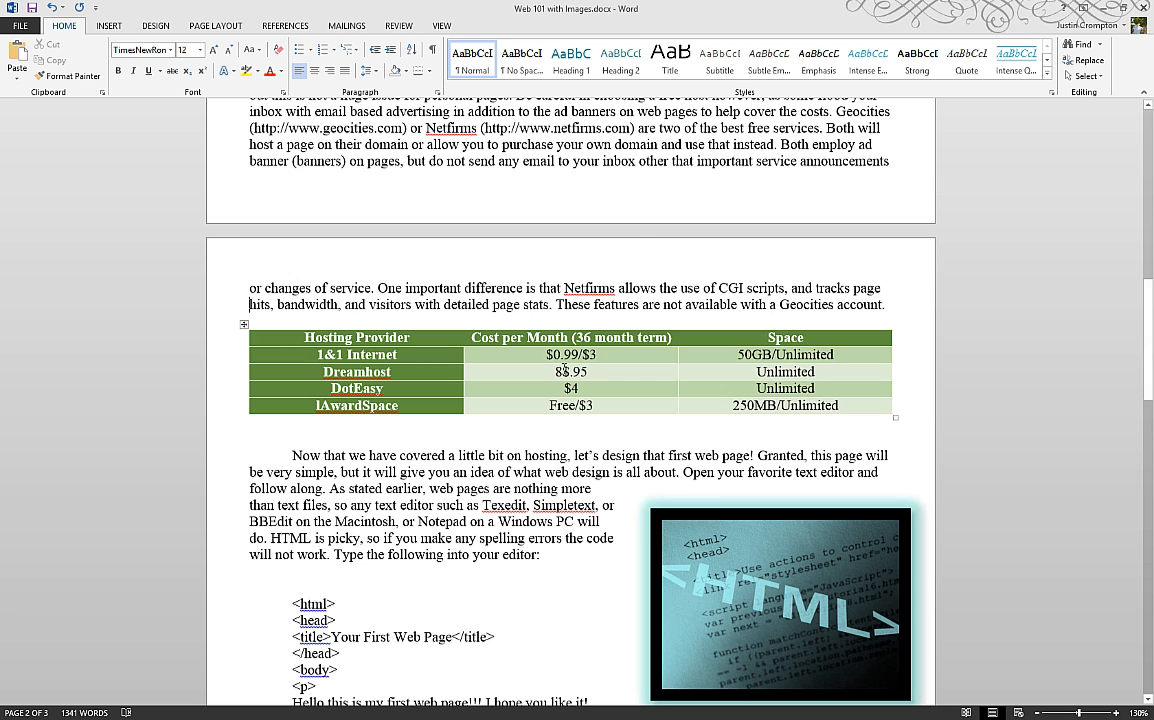
drag(597, 377, 573, 377)
click(572, 374)
key(BackSpace)
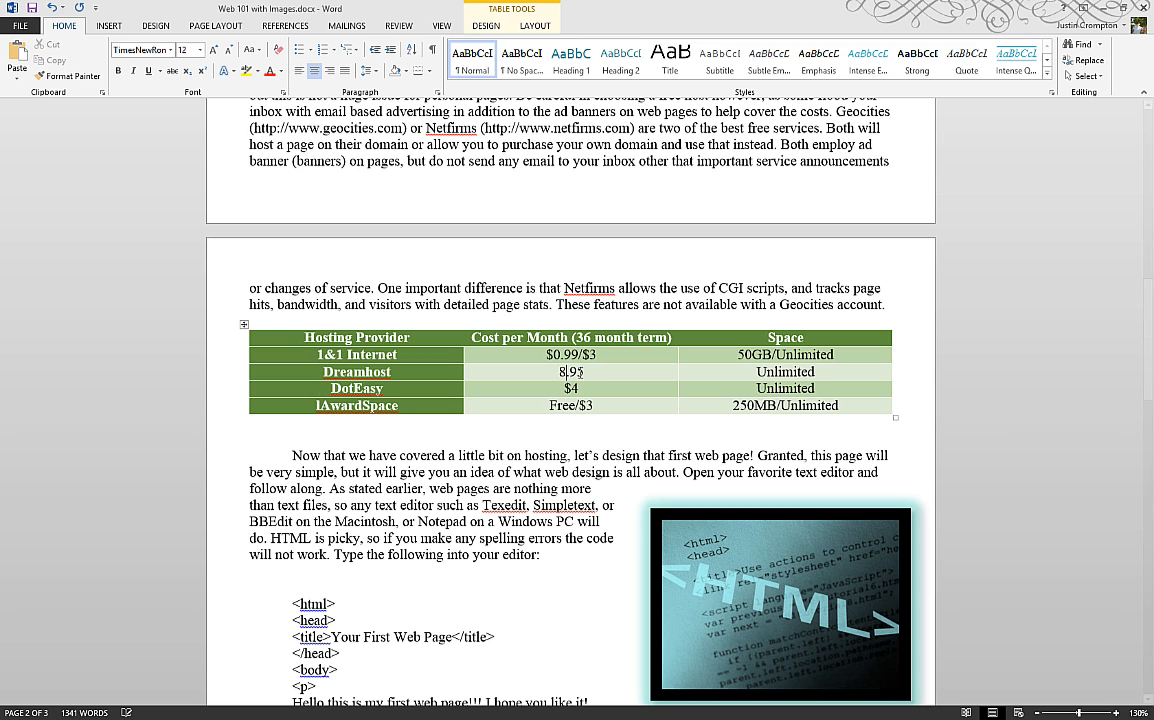
key(Left)
text($)
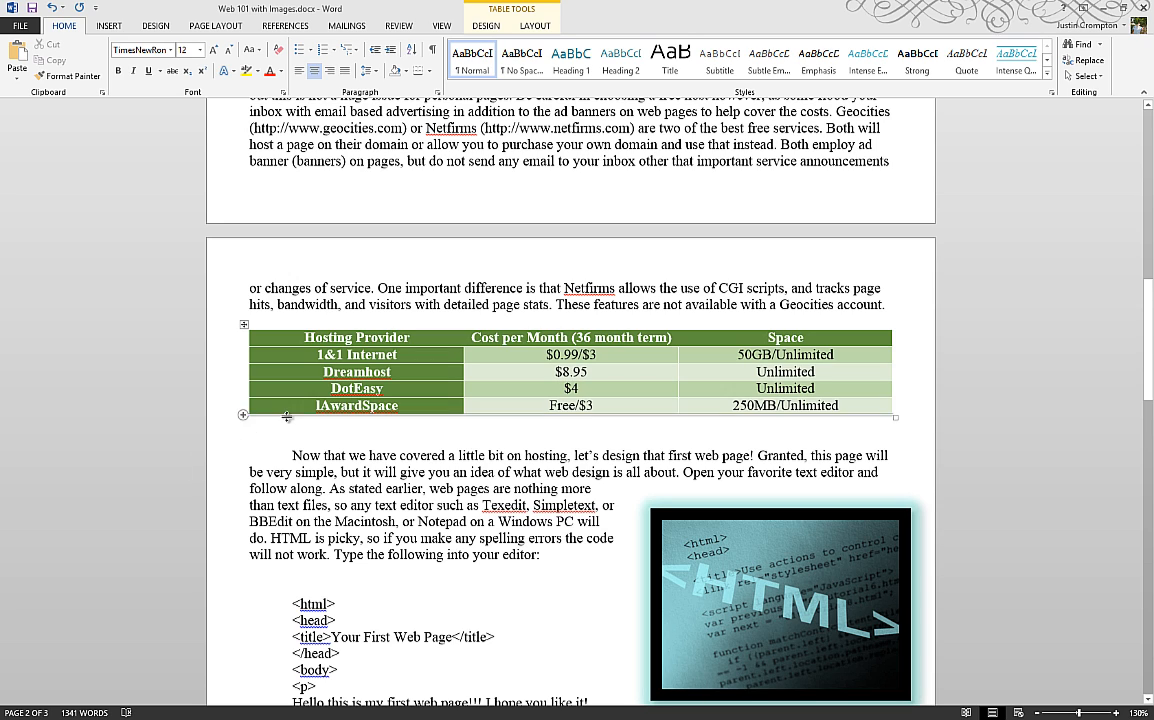
- Remove the stray first character from the last hosting provider's name so it reads AwardSpace
click(357, 402)
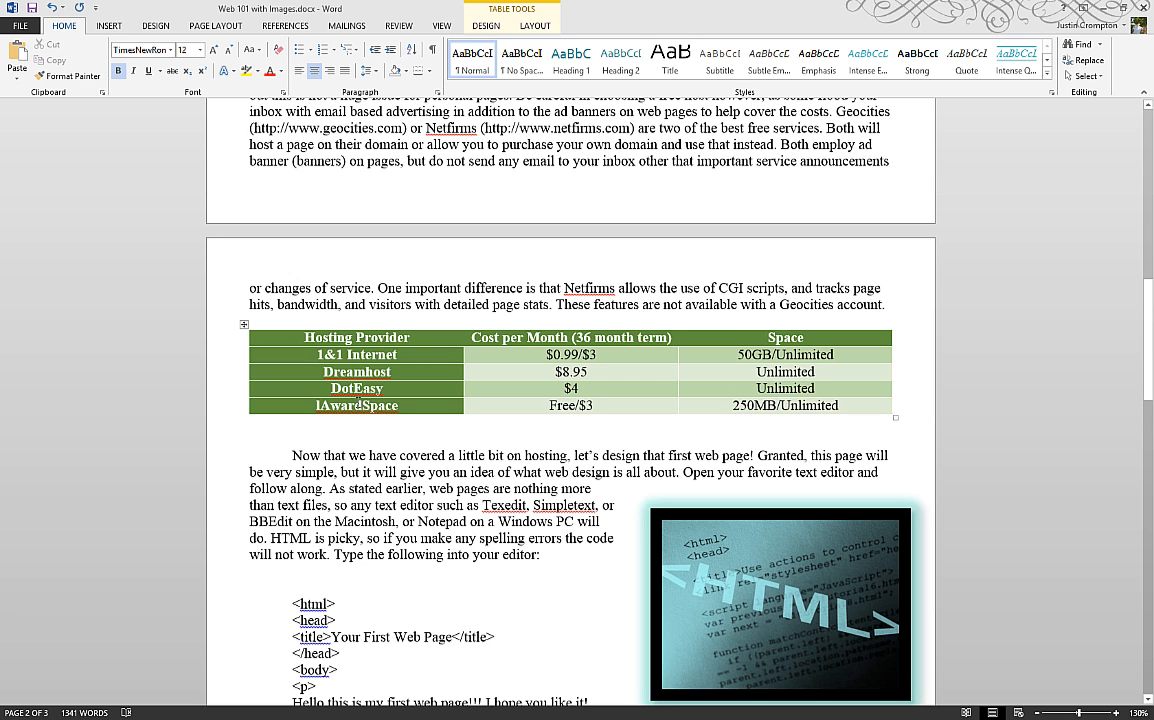
key(Home)
key(Delete)
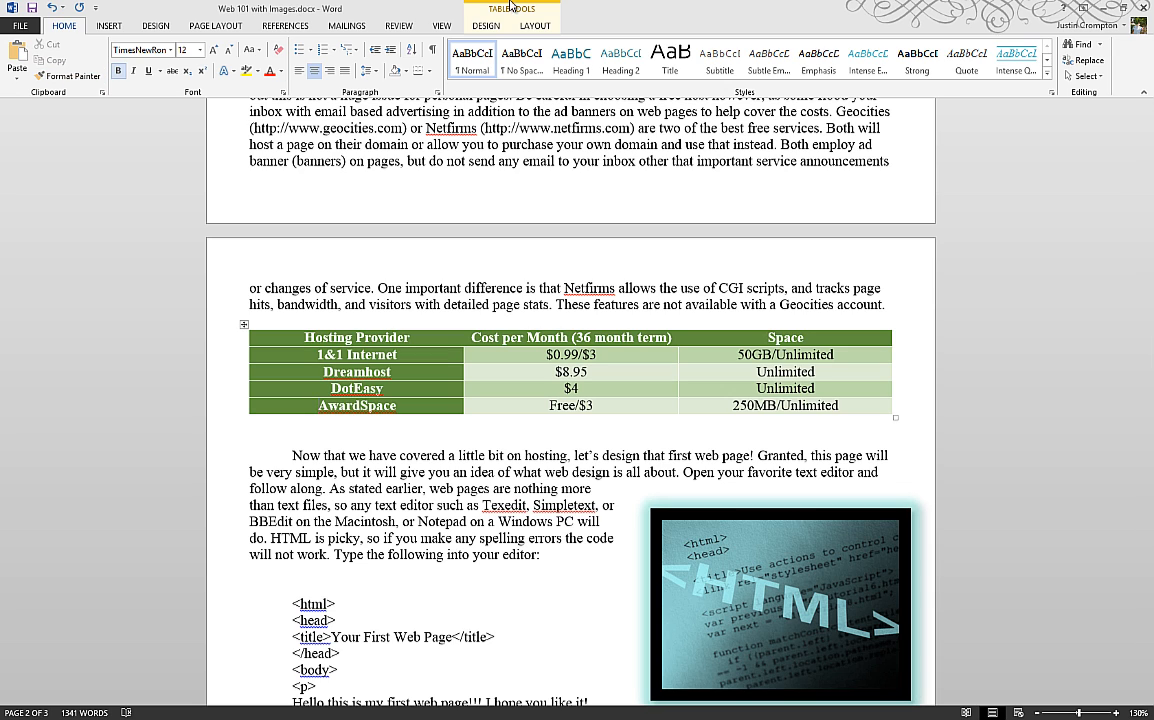
- Select the whole hosting provider table and convert it to text separated by tabs
click(487, 25)
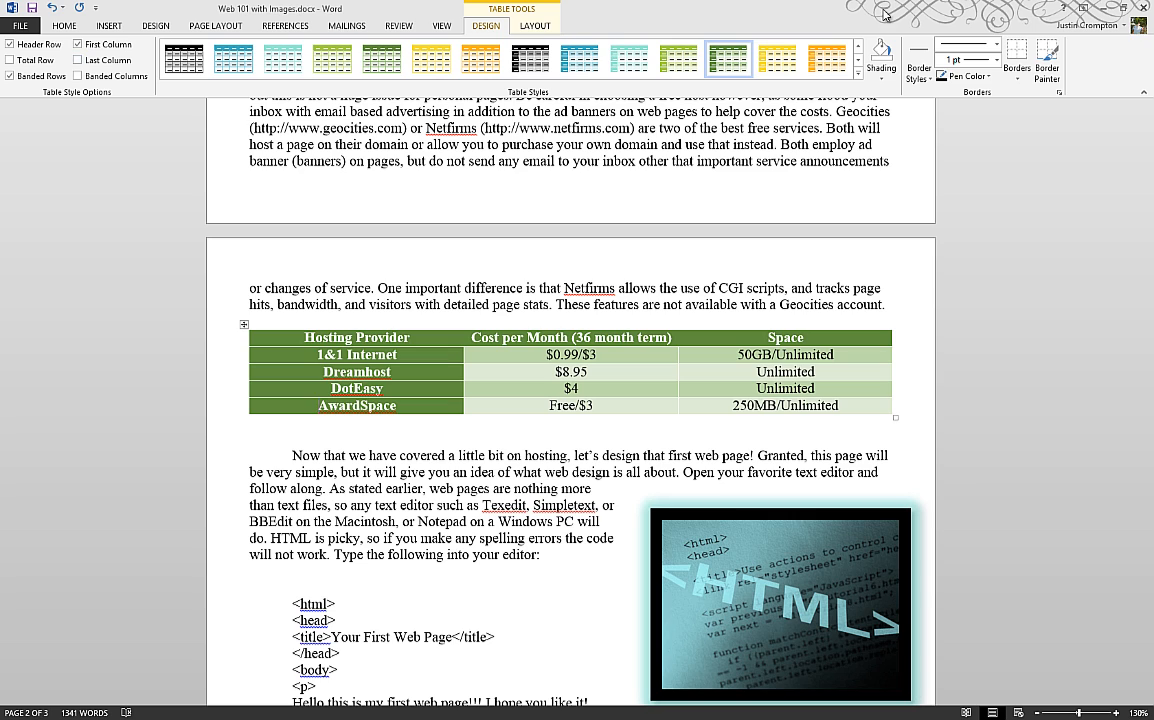
click(531, 28)
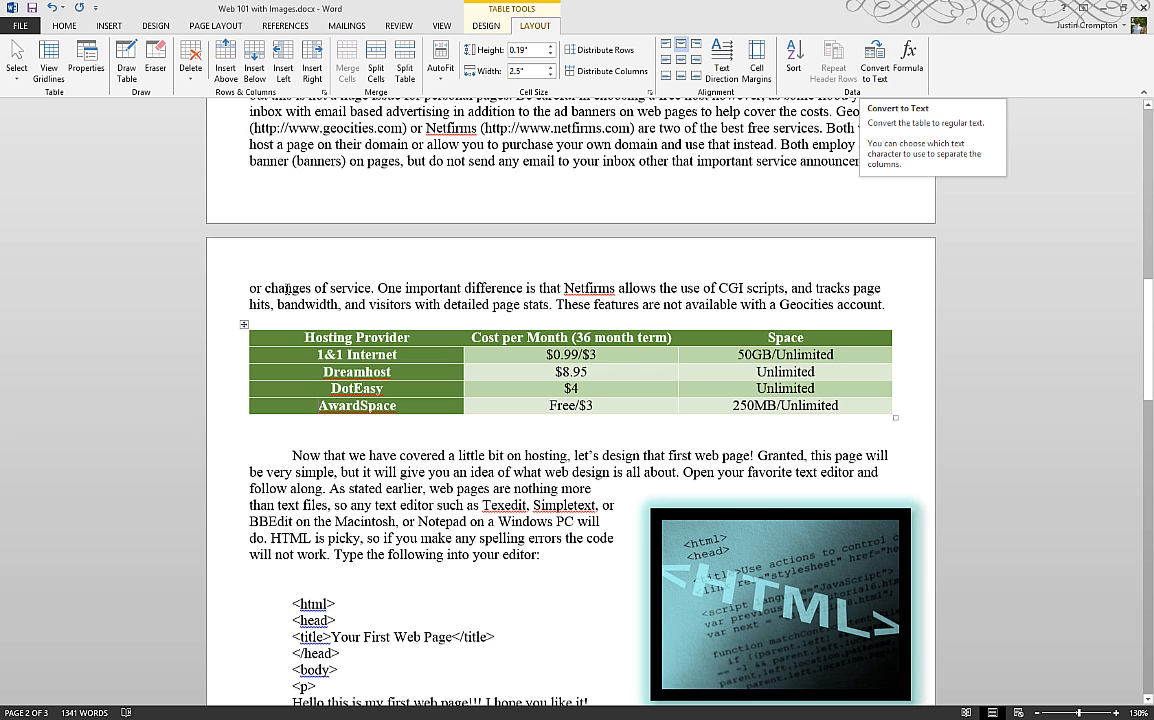
click(245, 323)
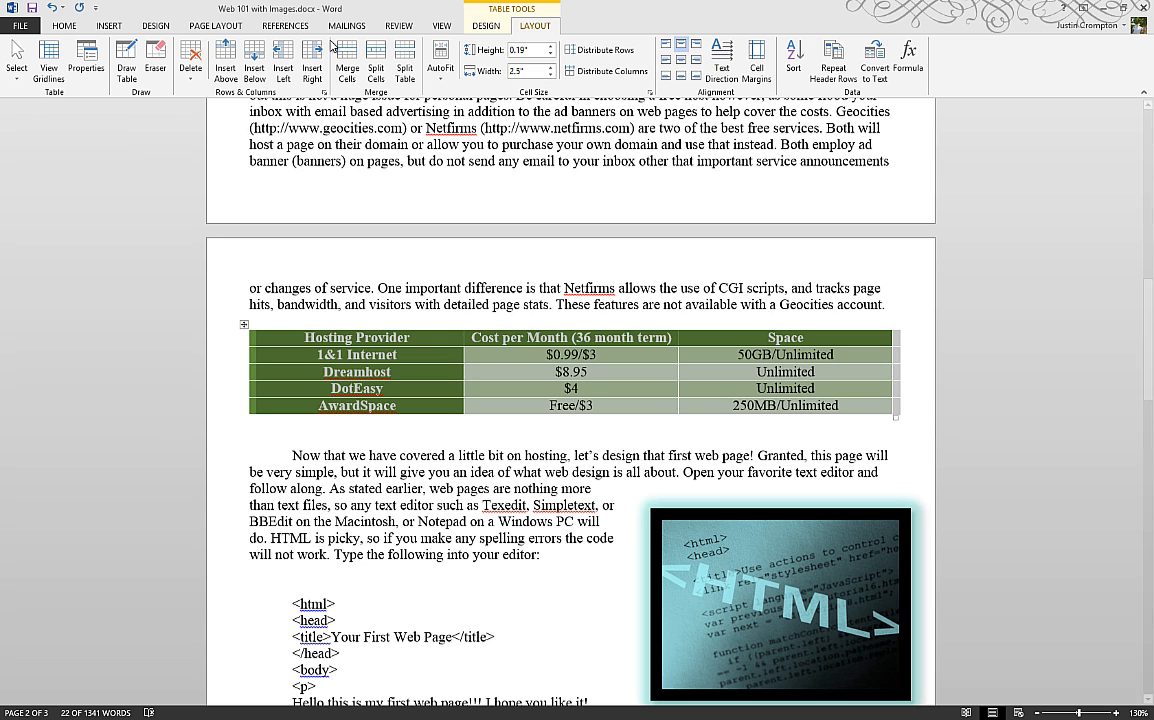
click(866, 62)
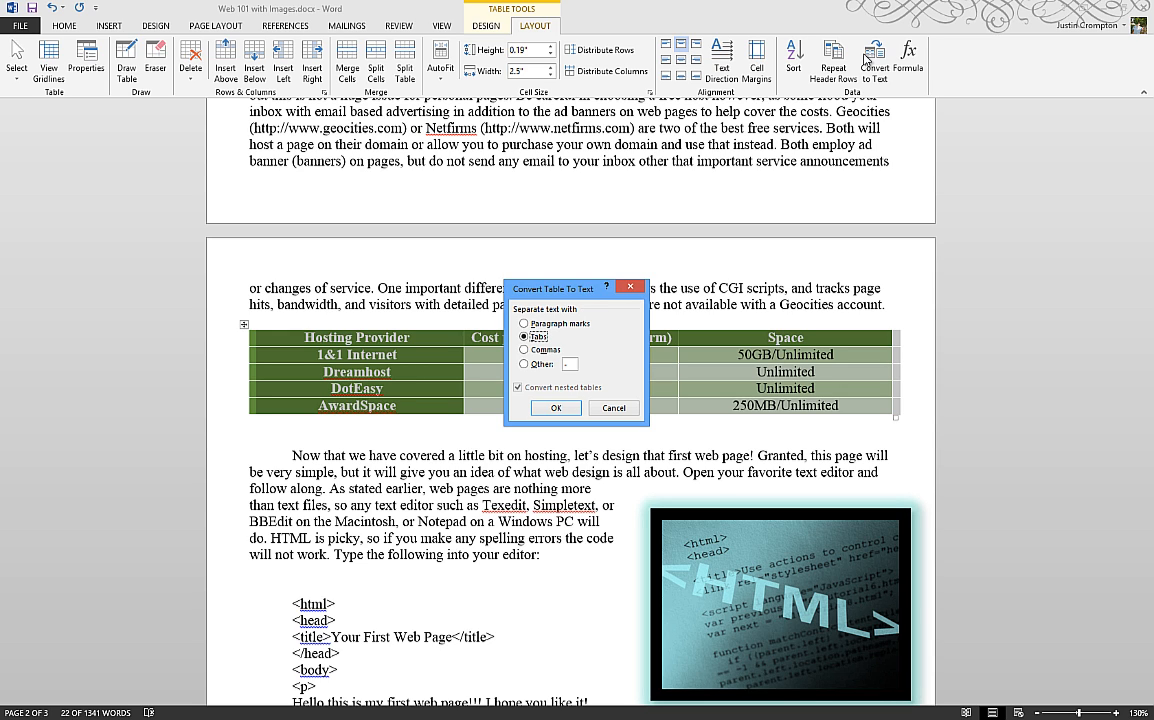
click(552, 406)
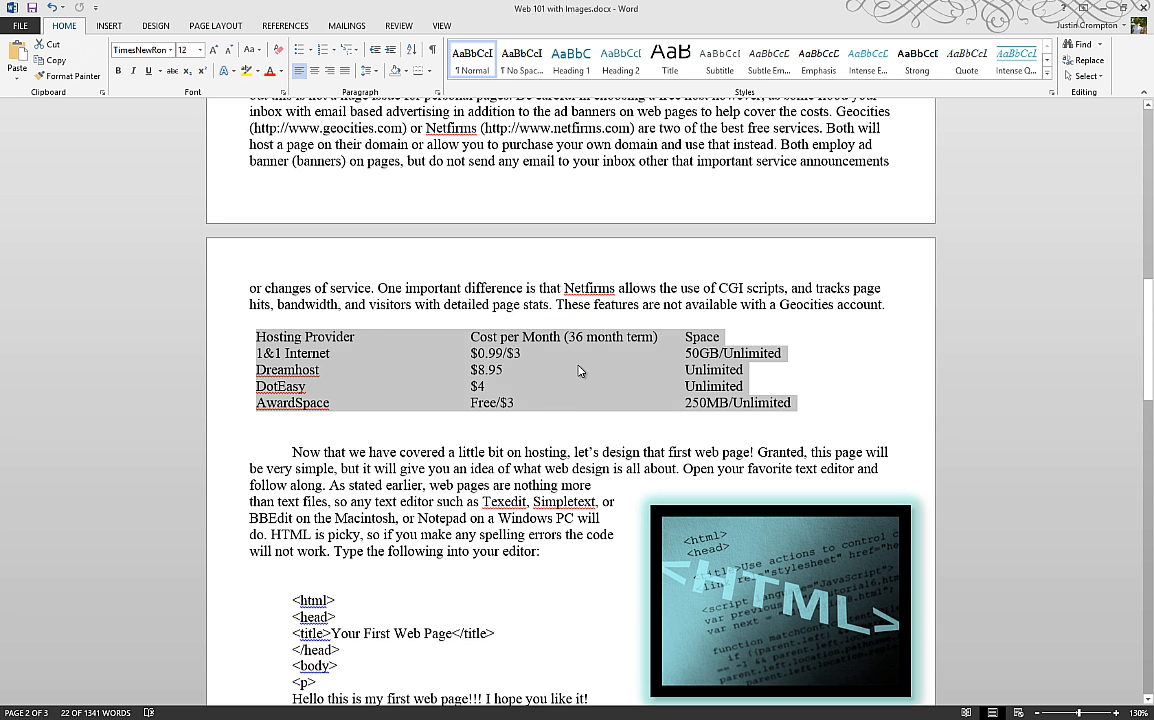
click(459, 434)
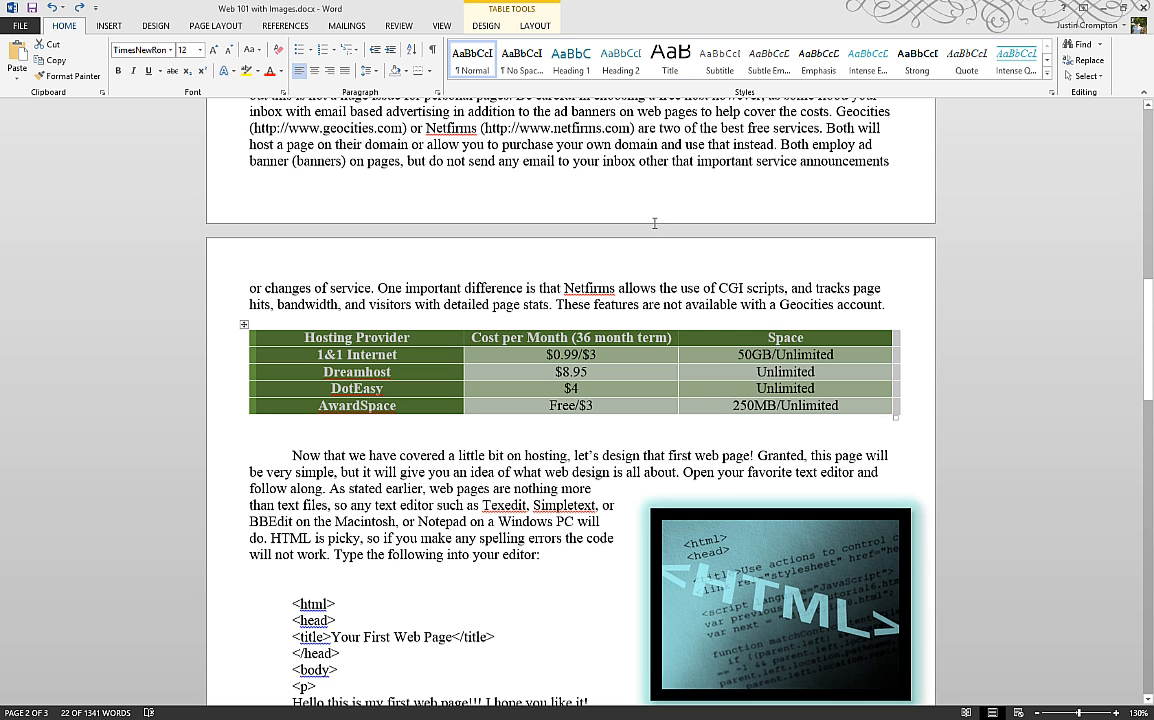
- Convert the restored hosting table to tab-separated text again and check the alignment of its columns
click(535, 25)
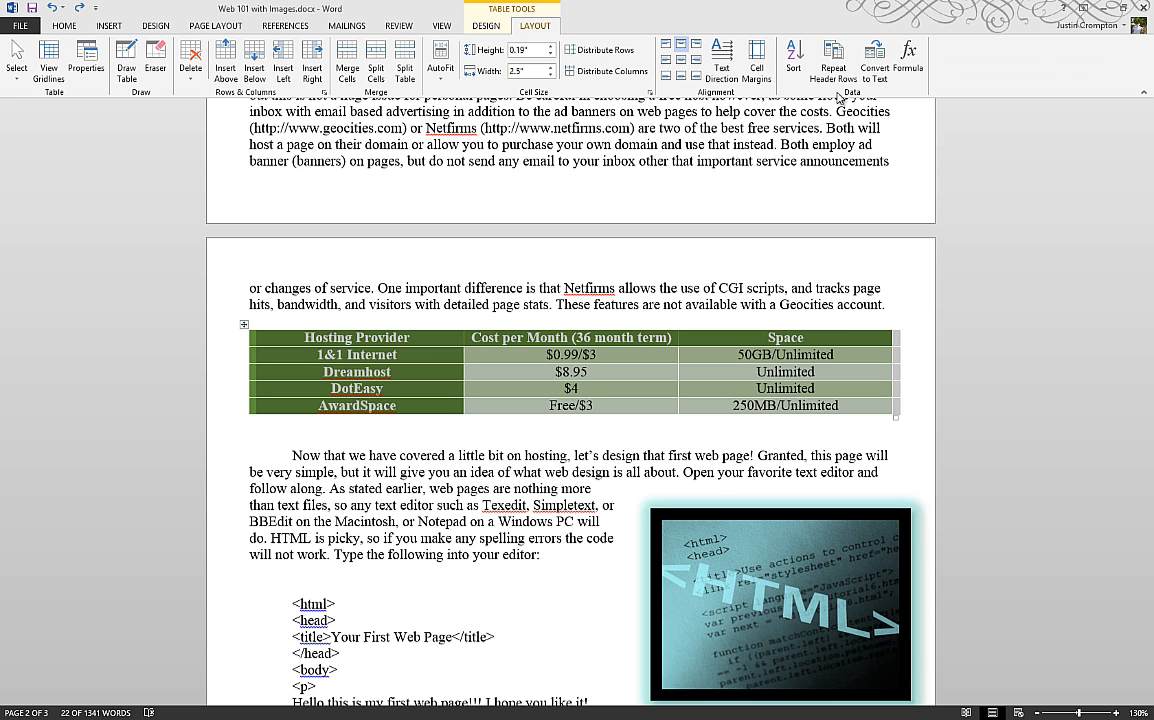
click(874, 72)
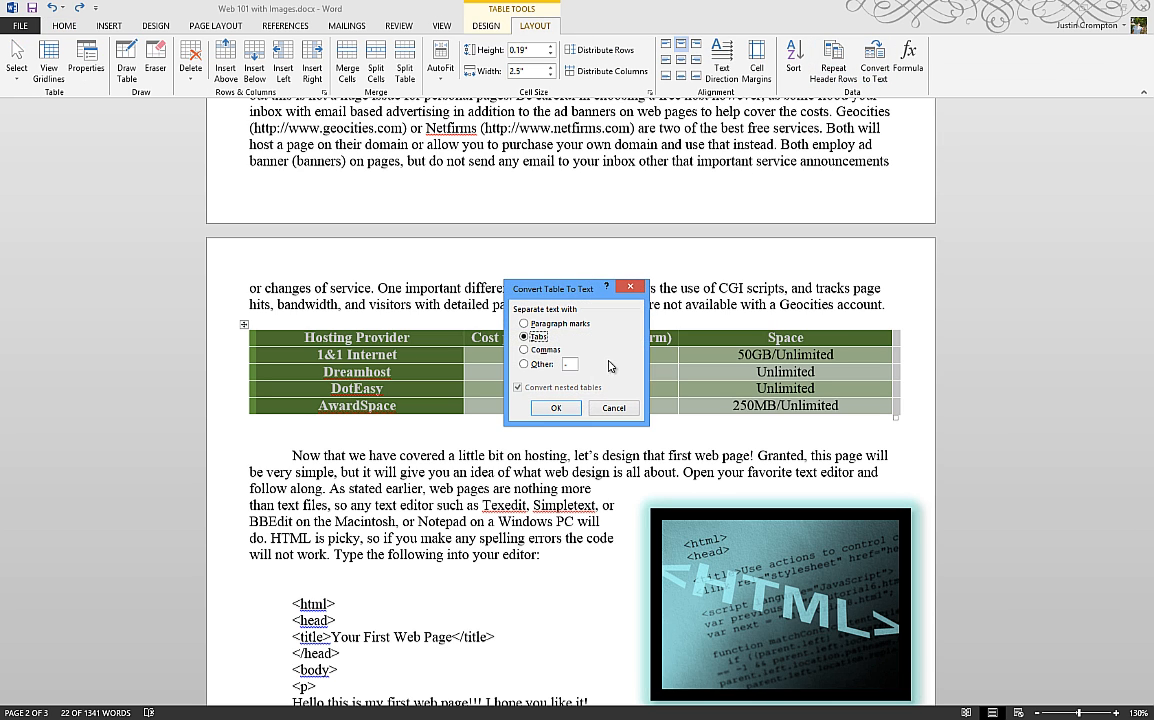
click(556, 411)
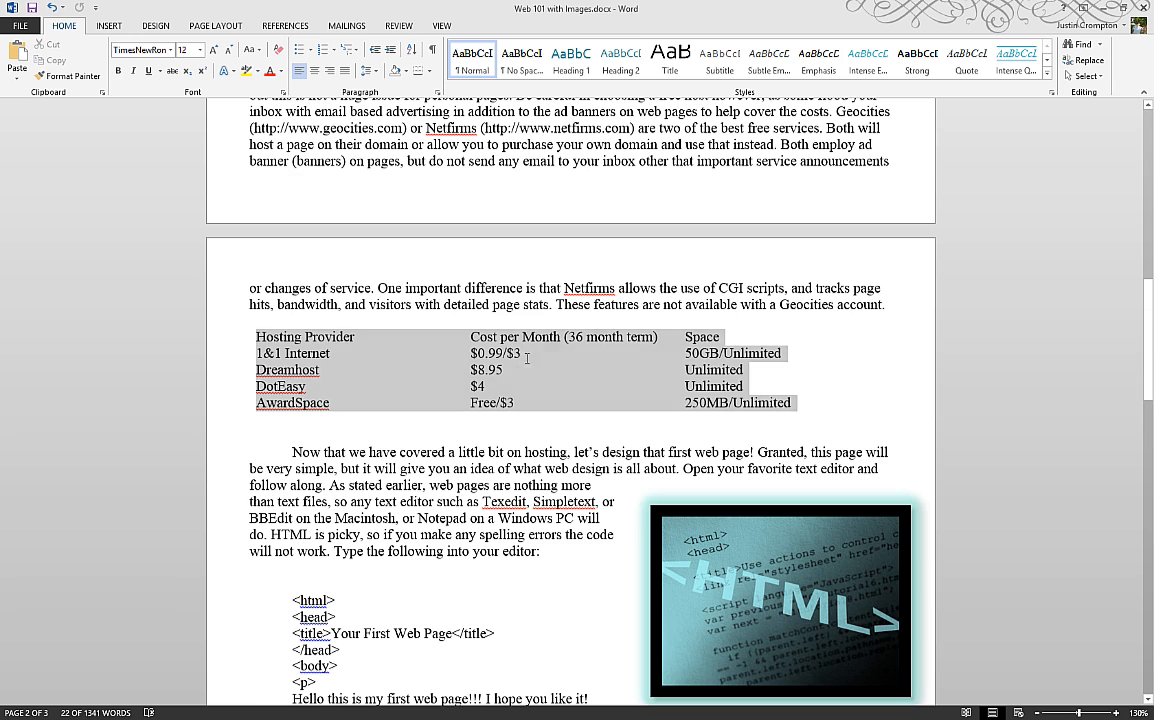
click(676, 362)
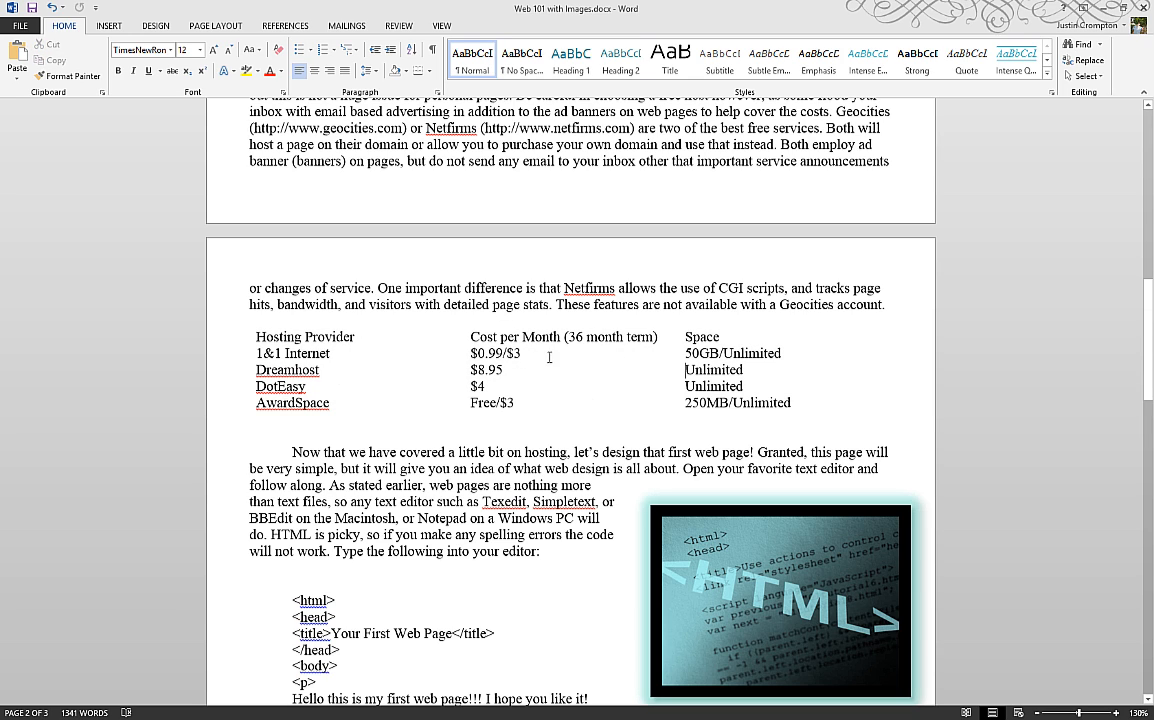
click(339, 396)
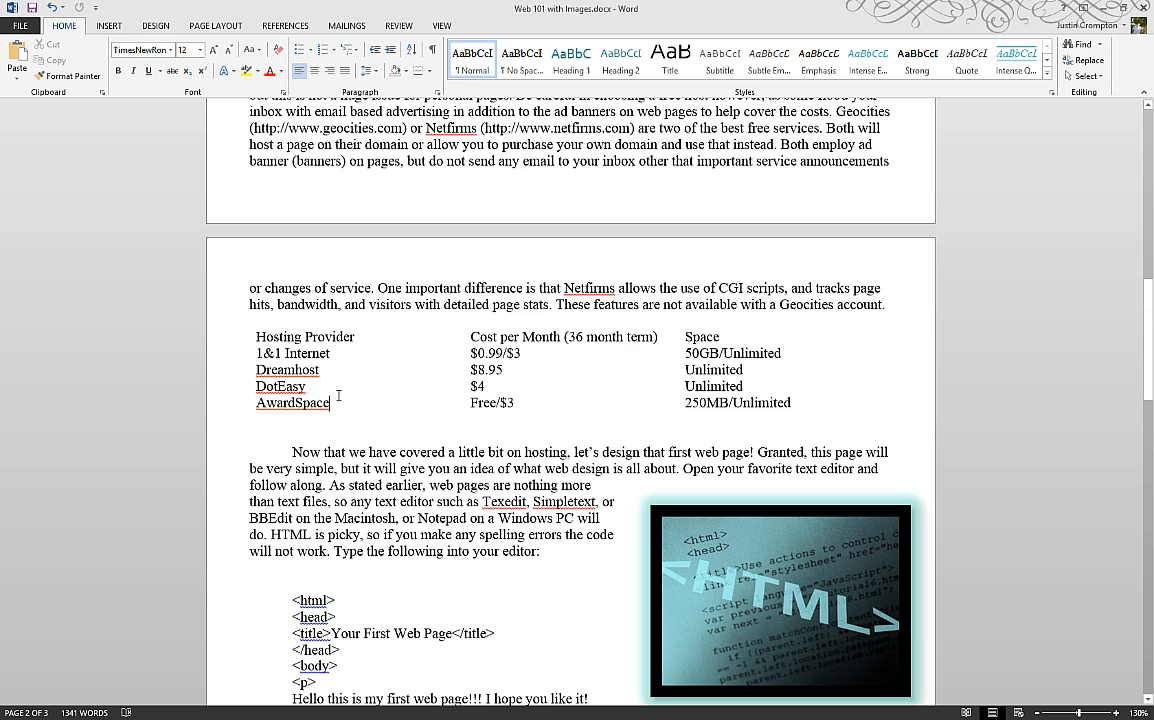
click(355, 347)
click(677, 351)
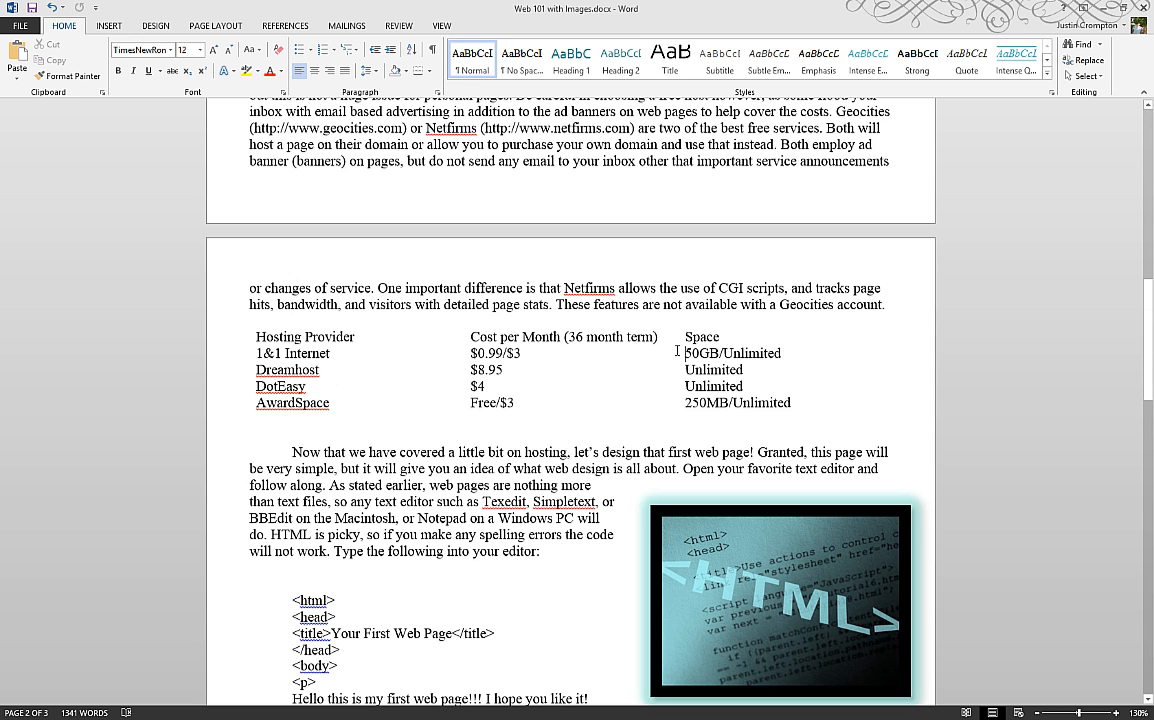
- Add a long run of the letter g after the 1&1 Internet price in the tabbed text to test the column spacing
click(536, 359)
text(g)
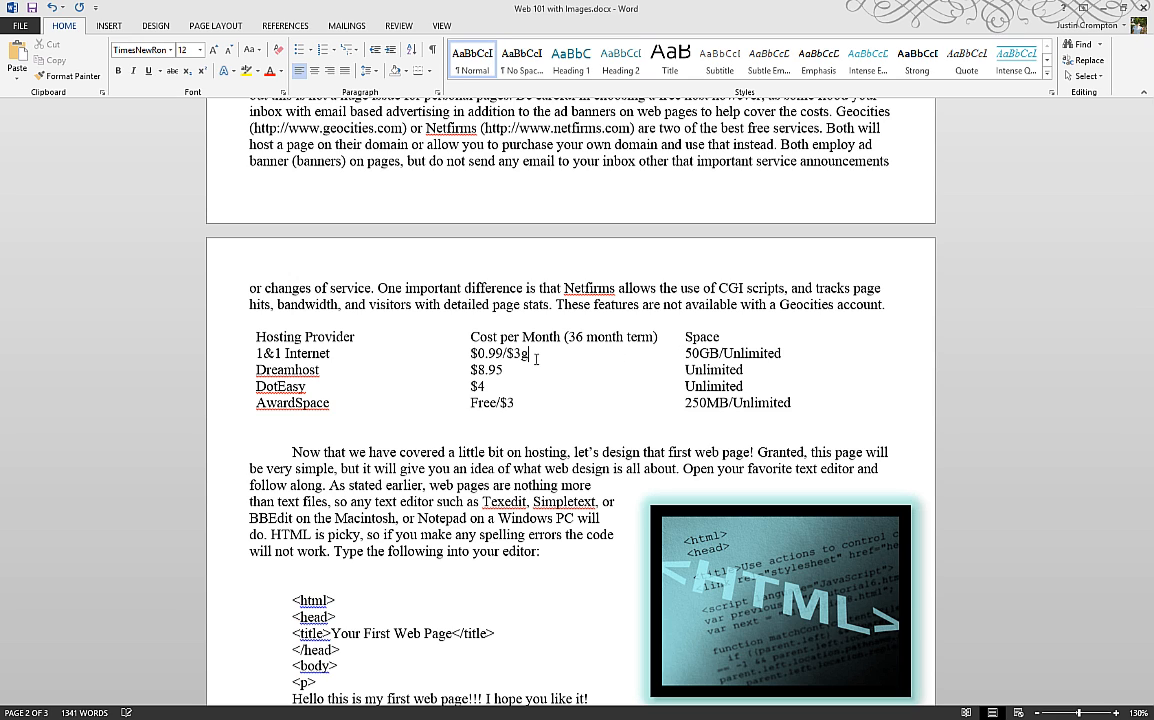
text(ggggggggggggggg)
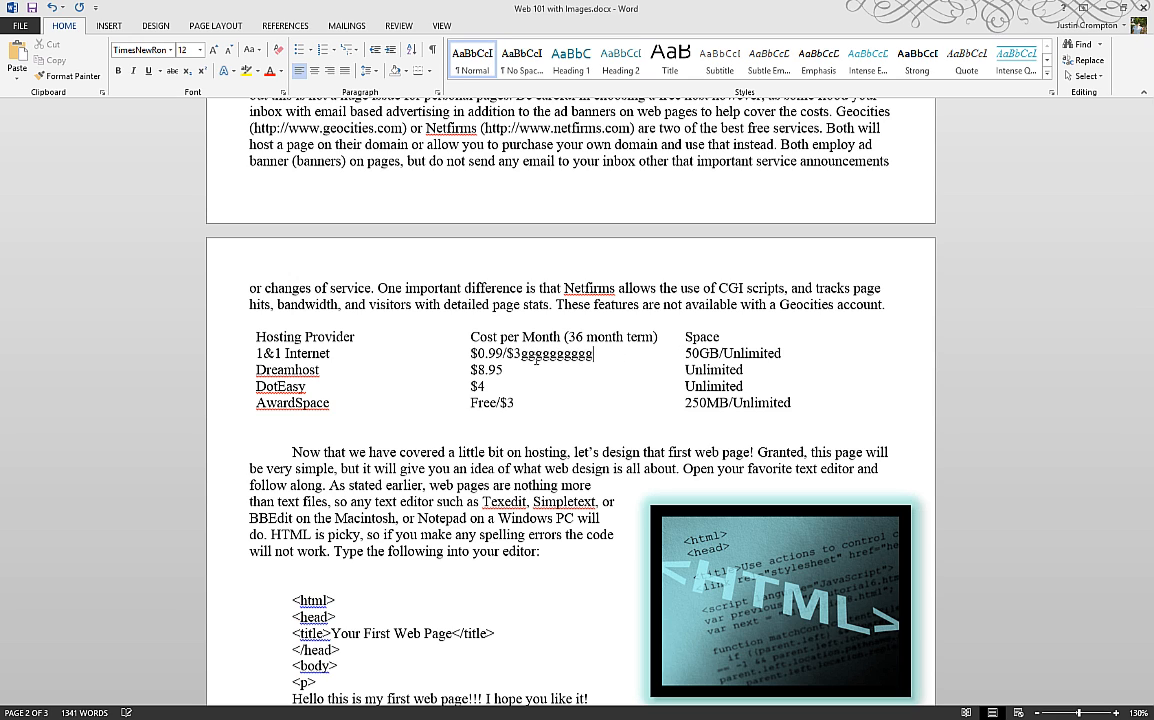
text(gggggggggggg)
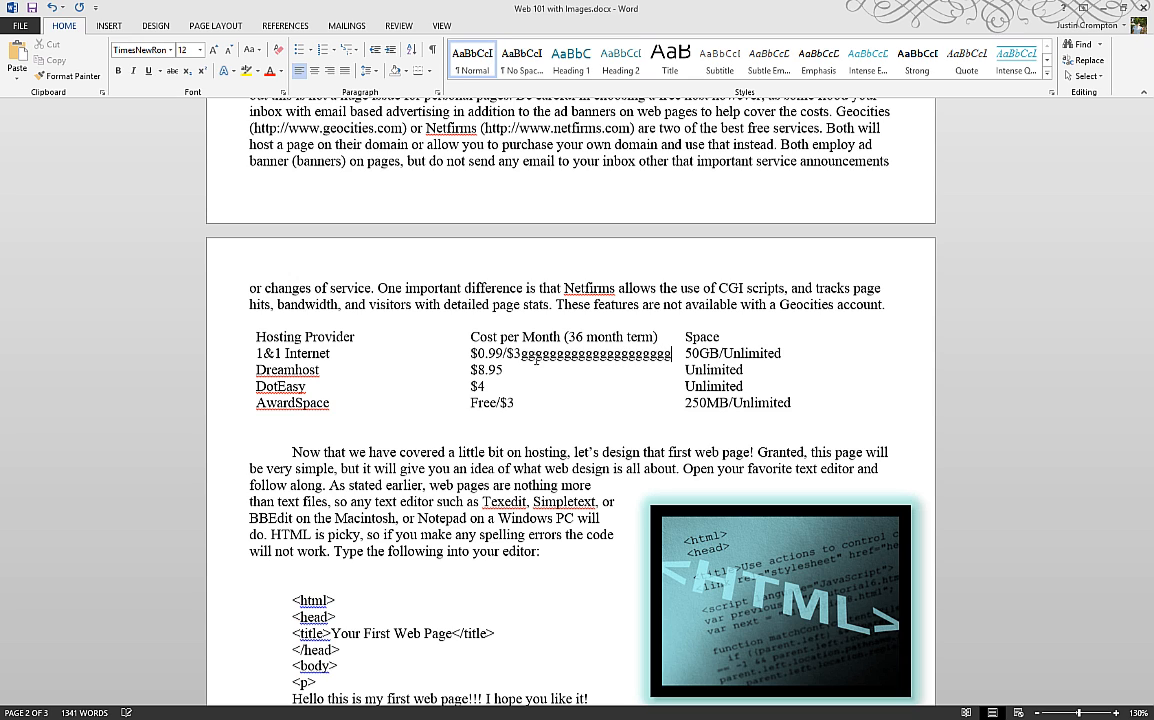
text(ggggg)
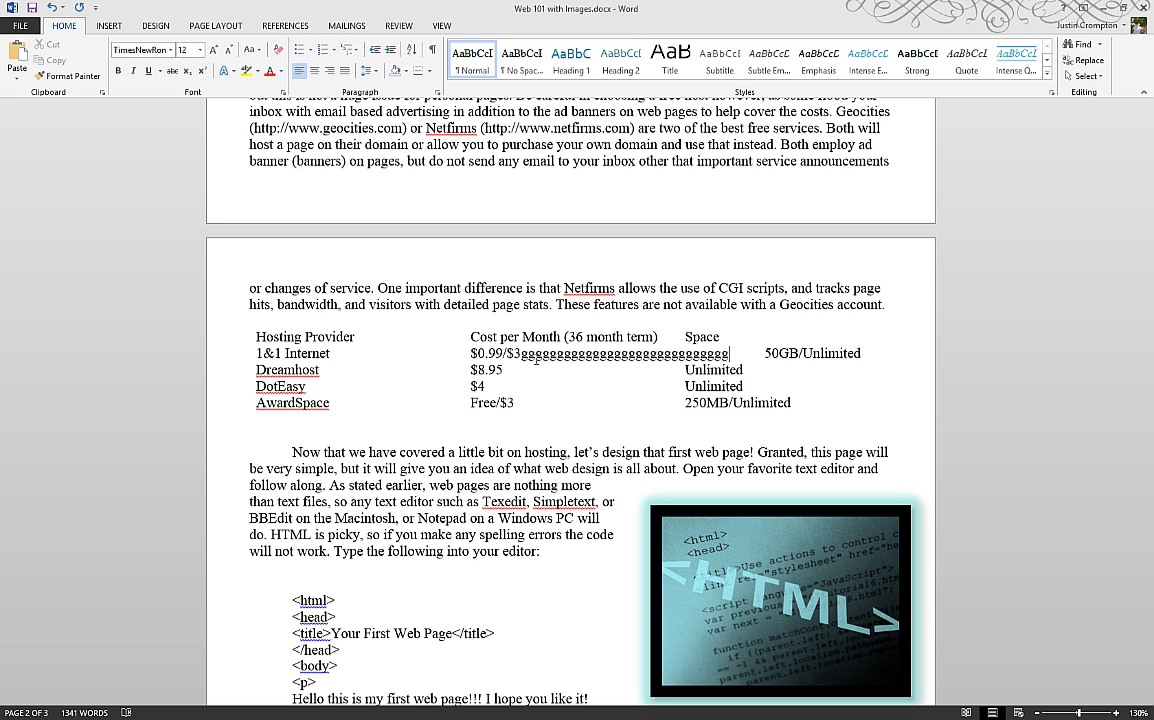
- Undo the test letters and the table-to-text conversion
key(ctrl+z)
key(ctrl+z)
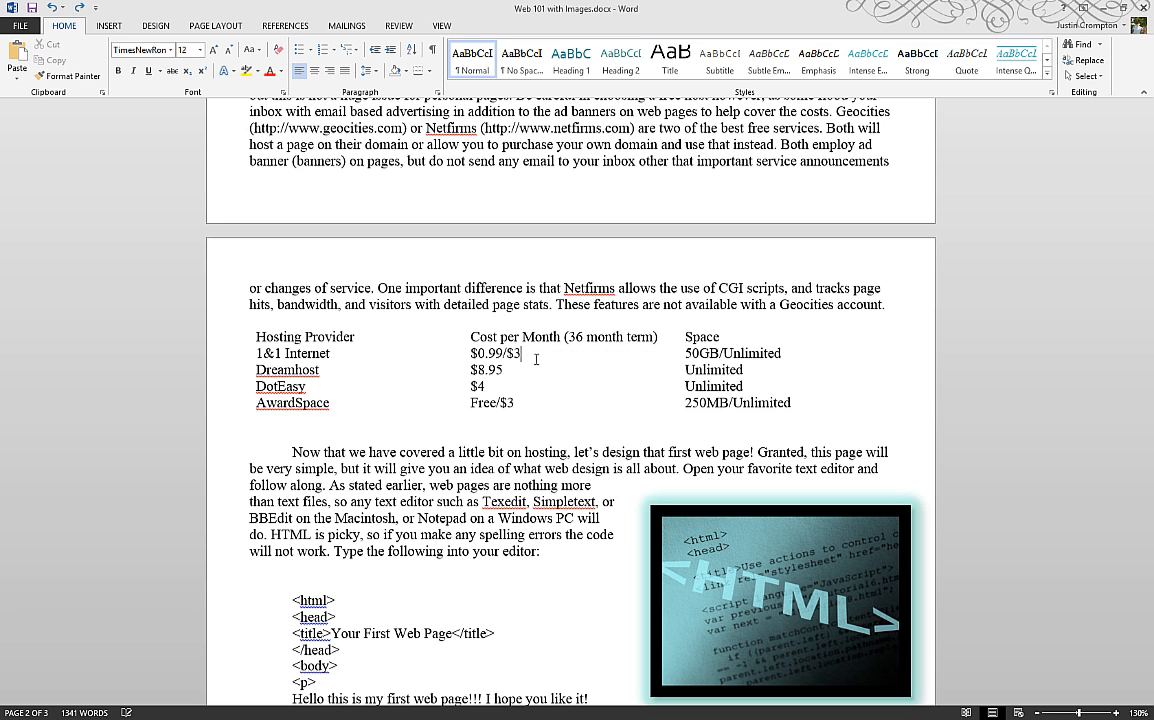
click(632, 358)
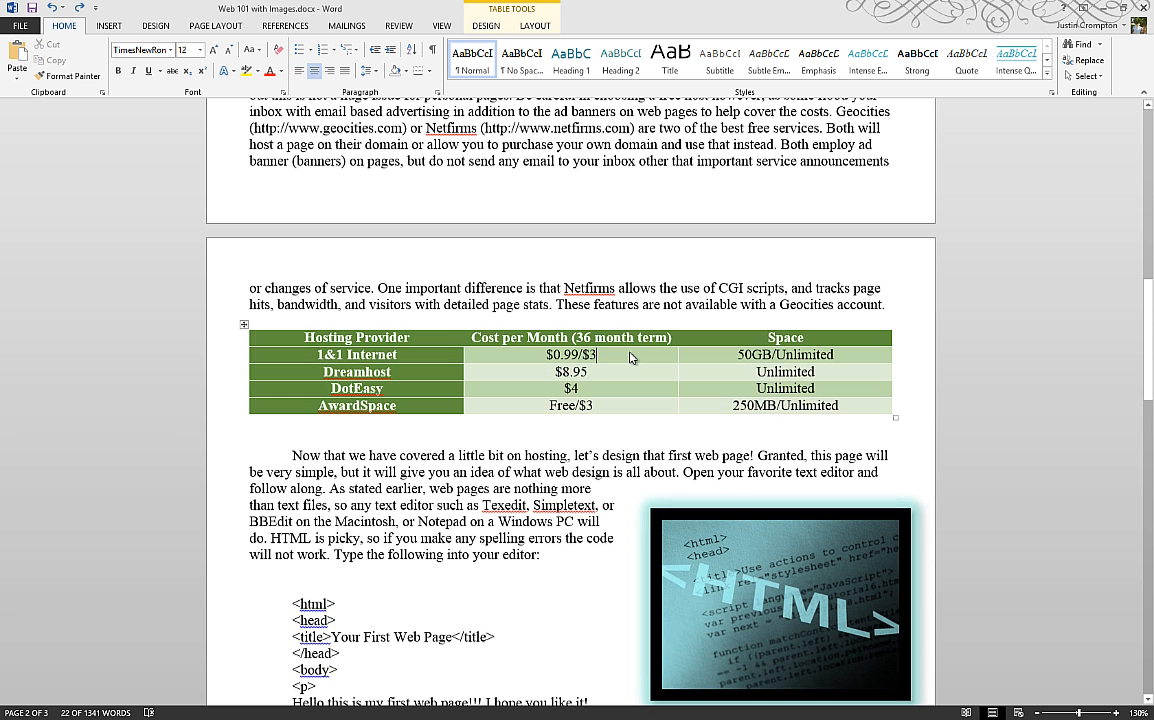
- Add a long run of the letter g to the 1&1 Internet cost cell to test text wrapping, and undo it
text(gggg)
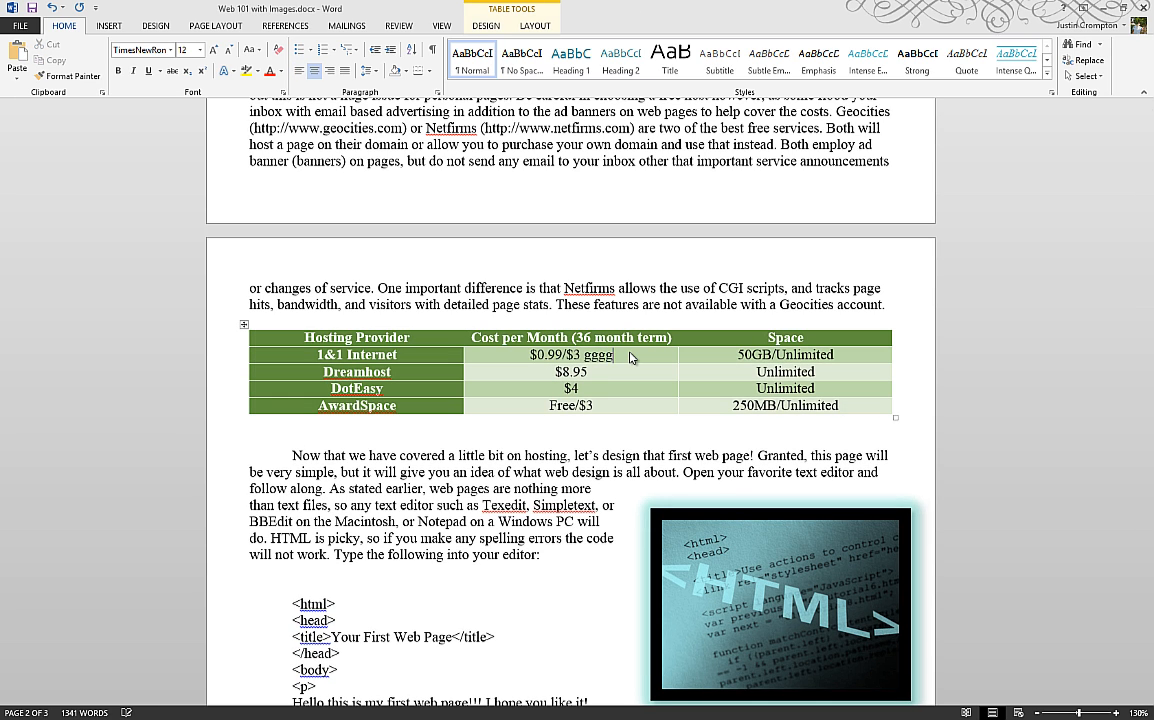
text(gggggggggggggg)
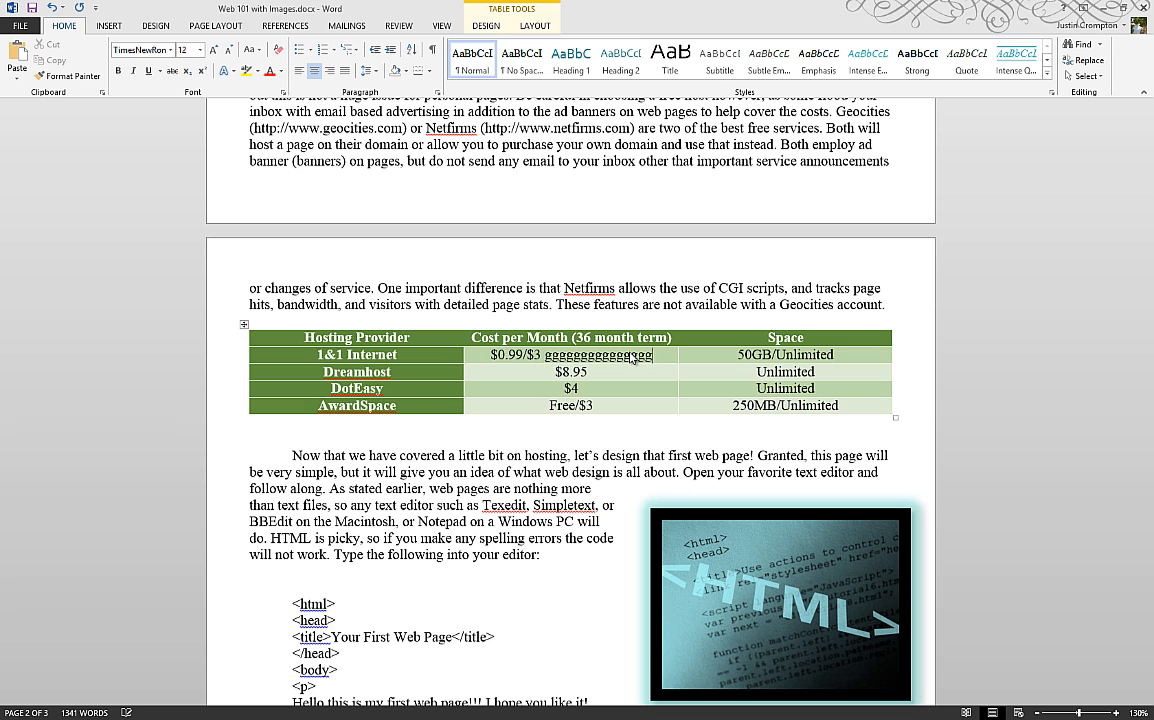
text(gggggggggggggg)
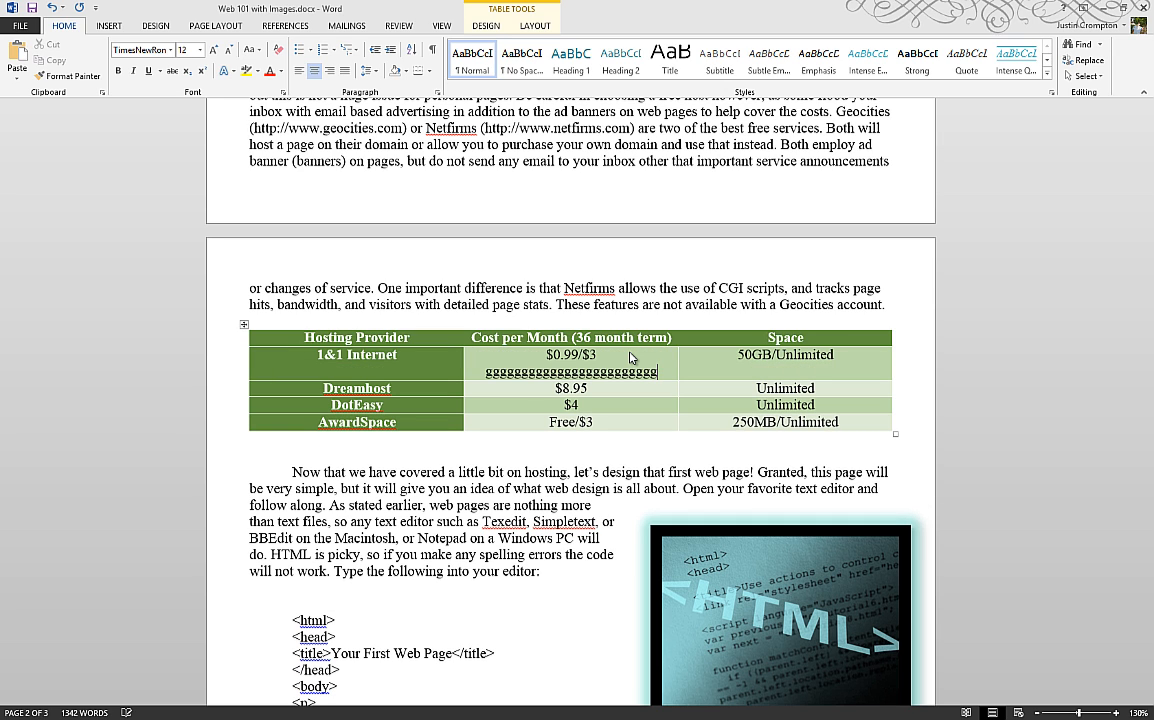
text(ggggggggg)
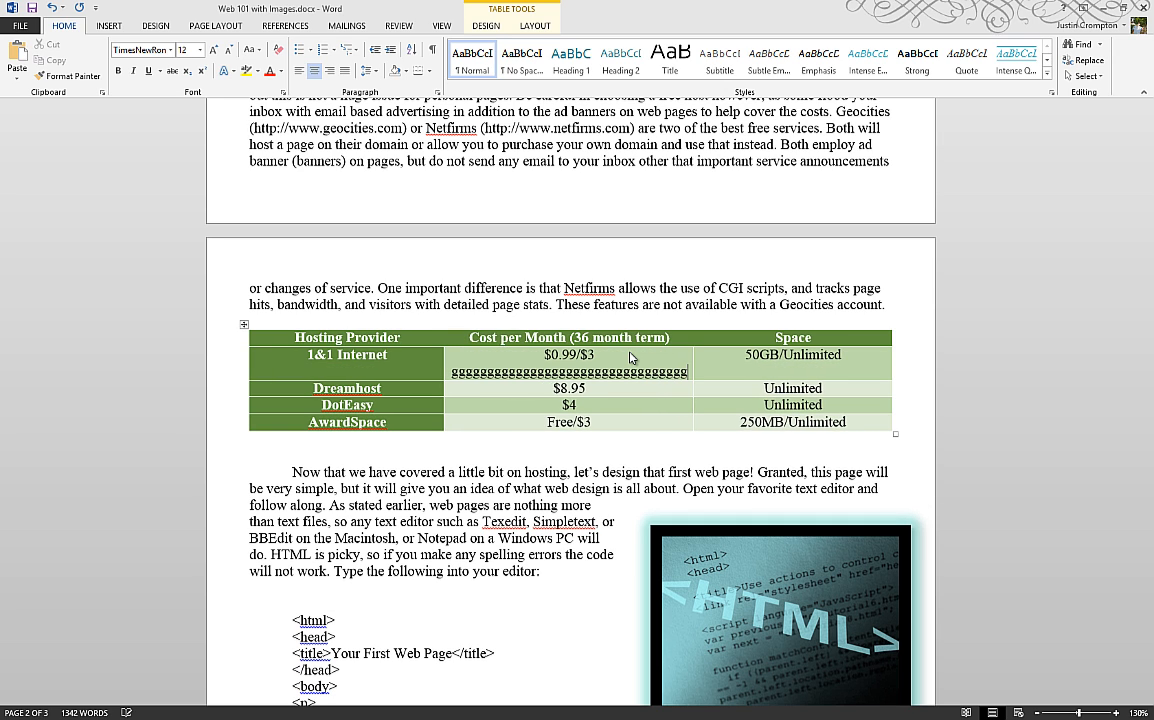
text(ggggggggg)
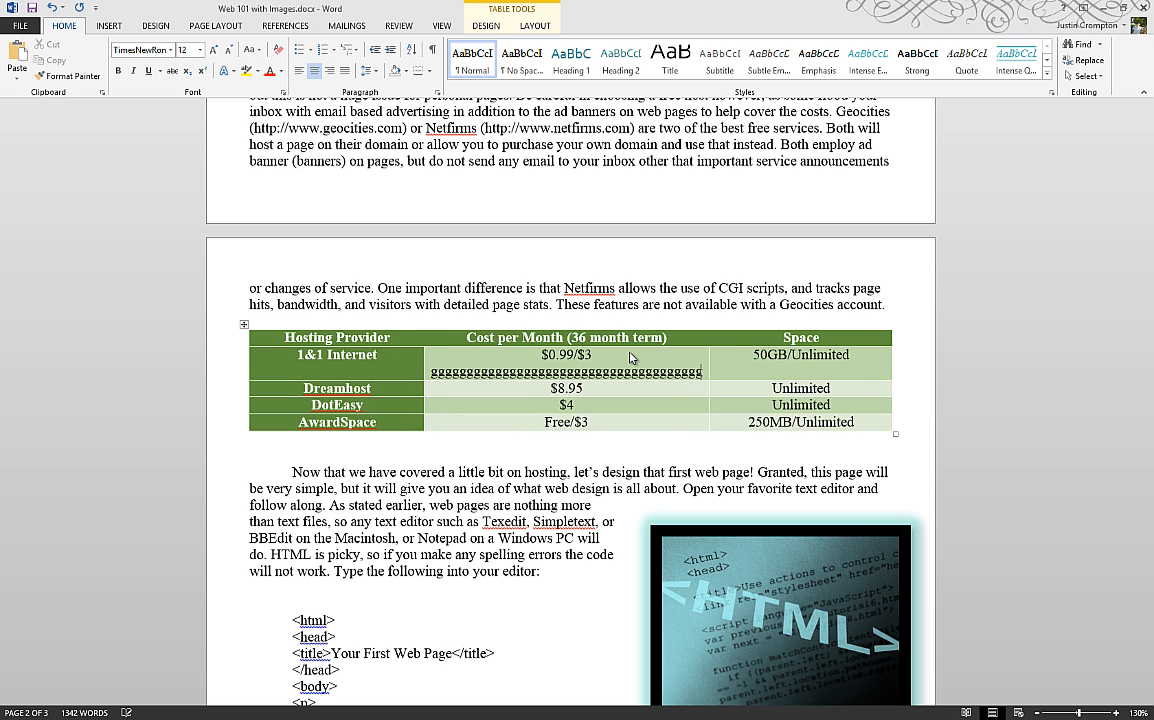
text(ggggggg)
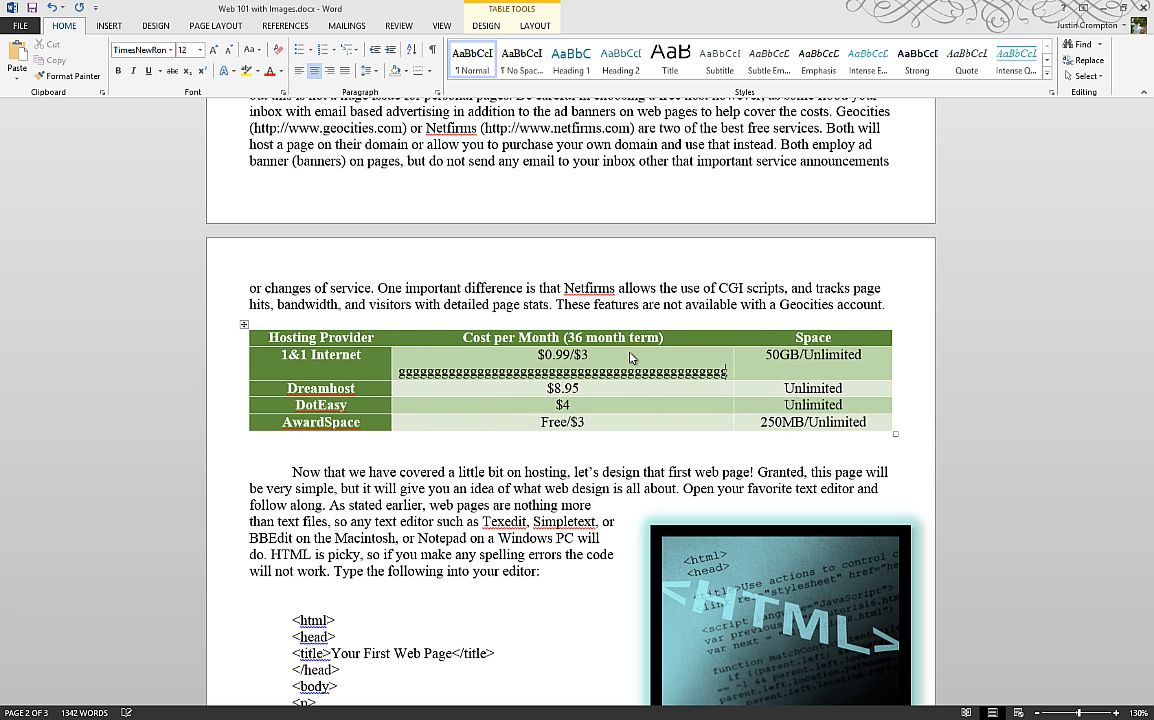
text(ggggggggggggggg)
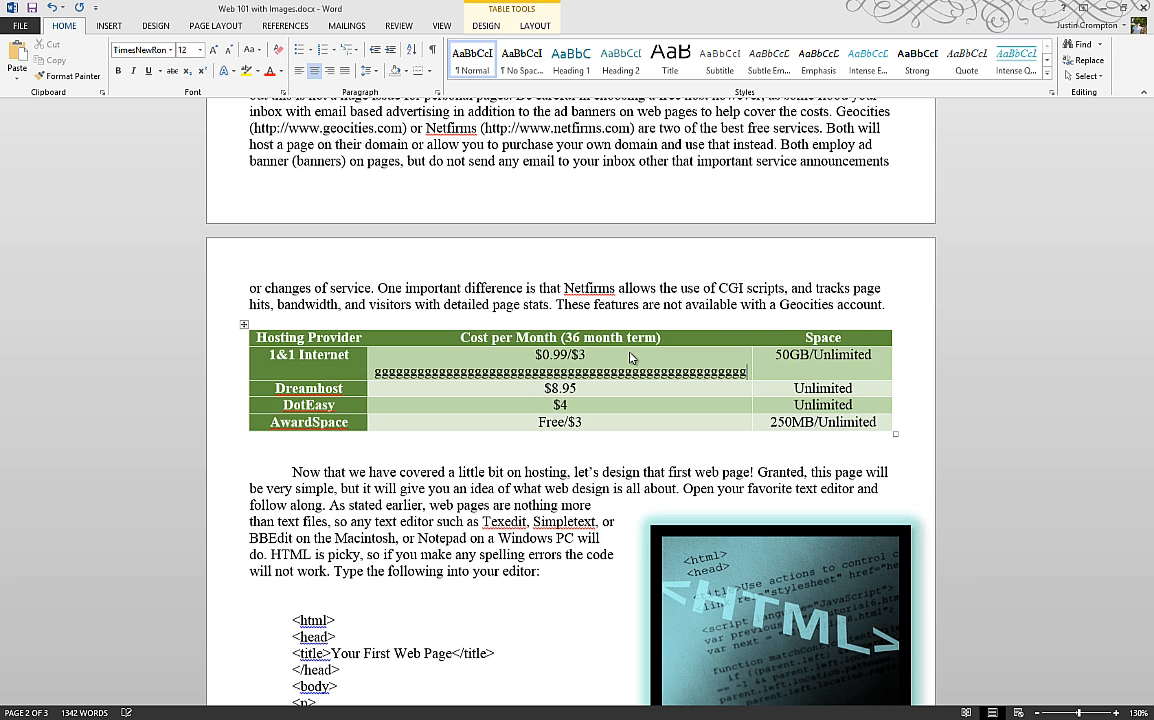
text(gggggggg)
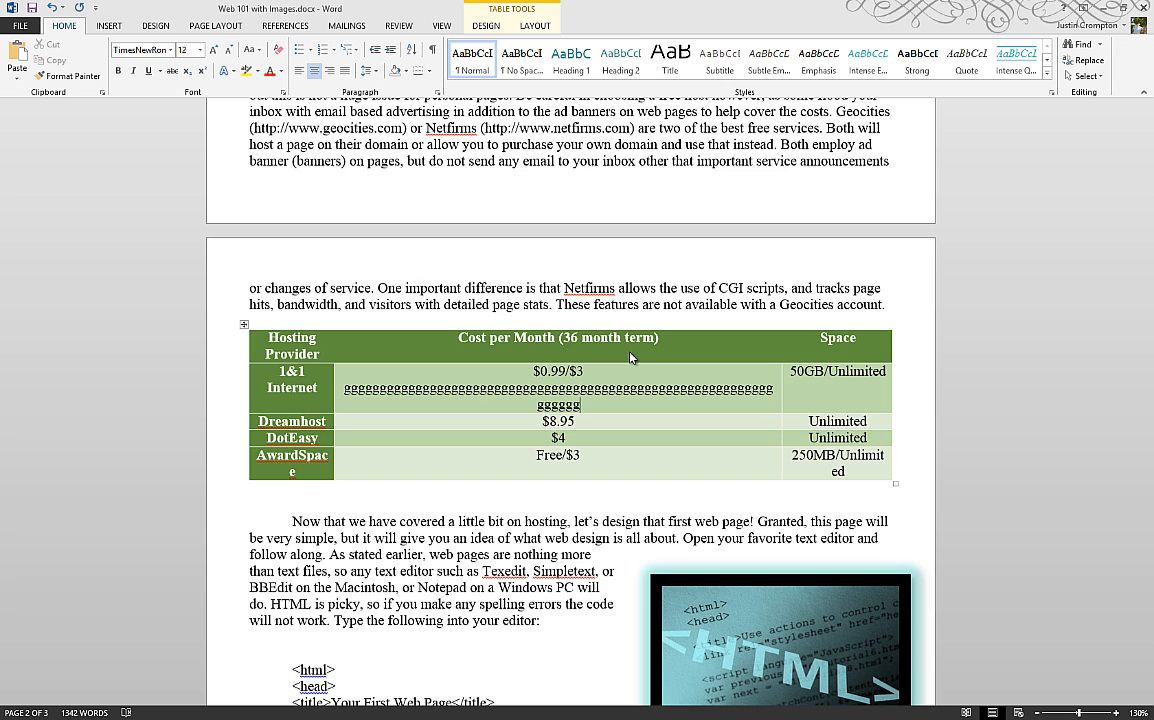
key(ctrl+z)
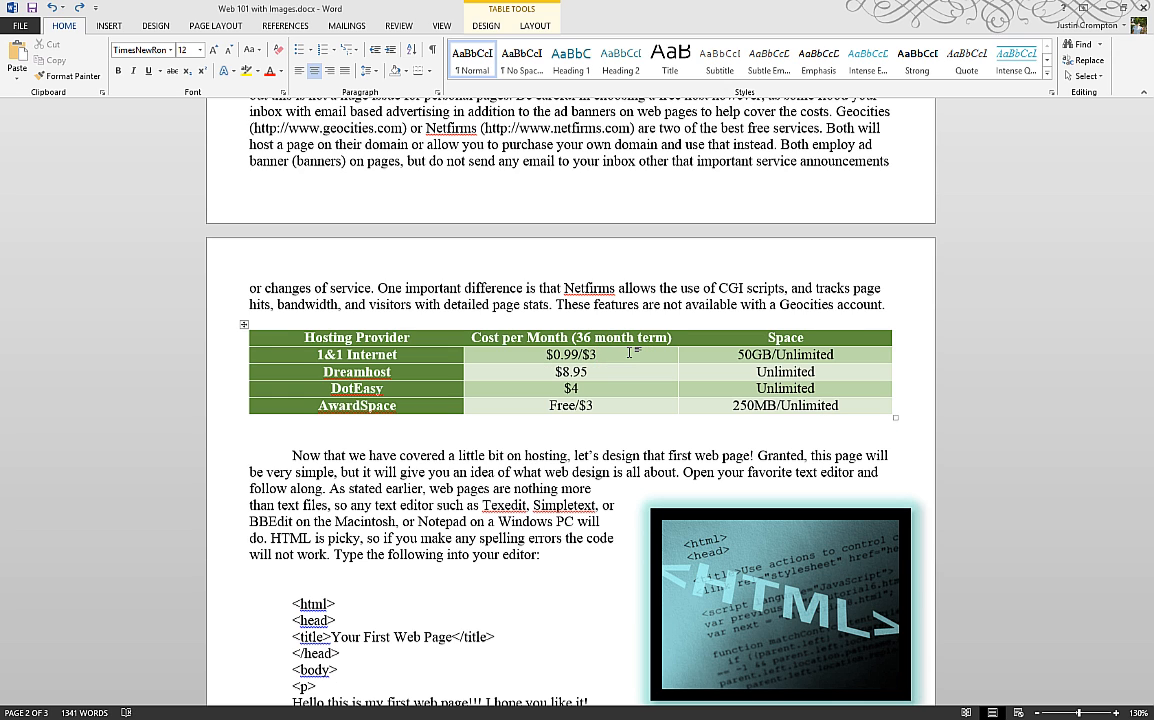
- Browse the table style gallery and preview other styles on the hosting table
click(486, 25)
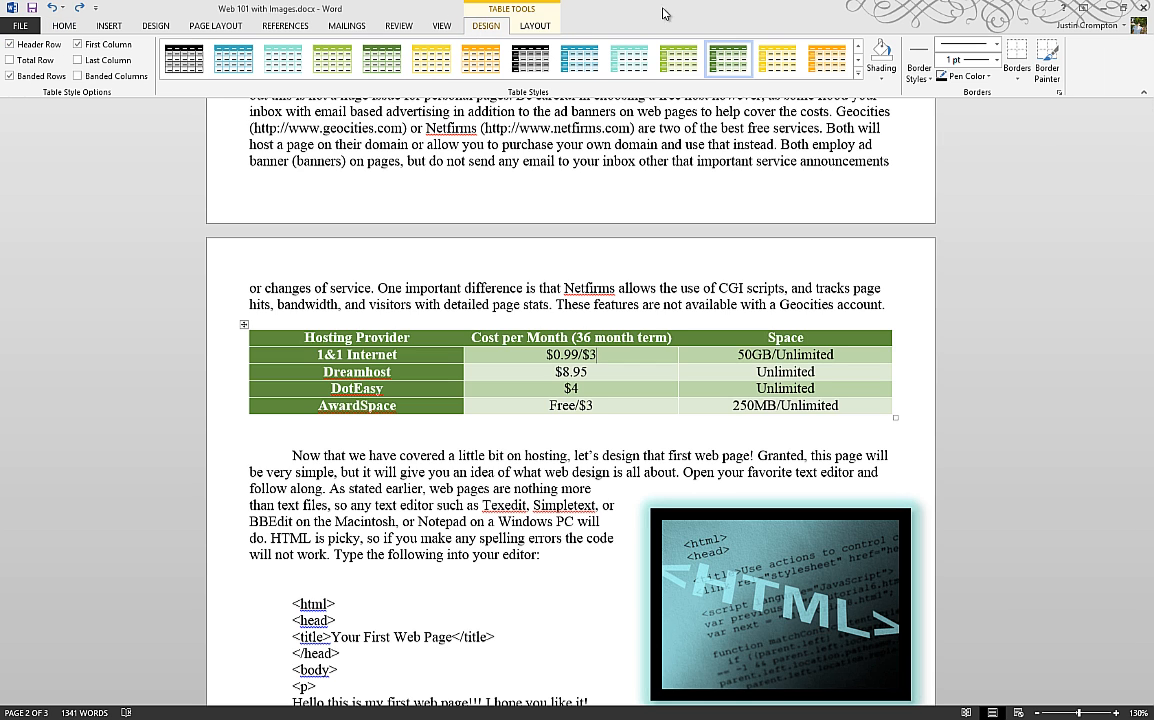
click(857, 74)
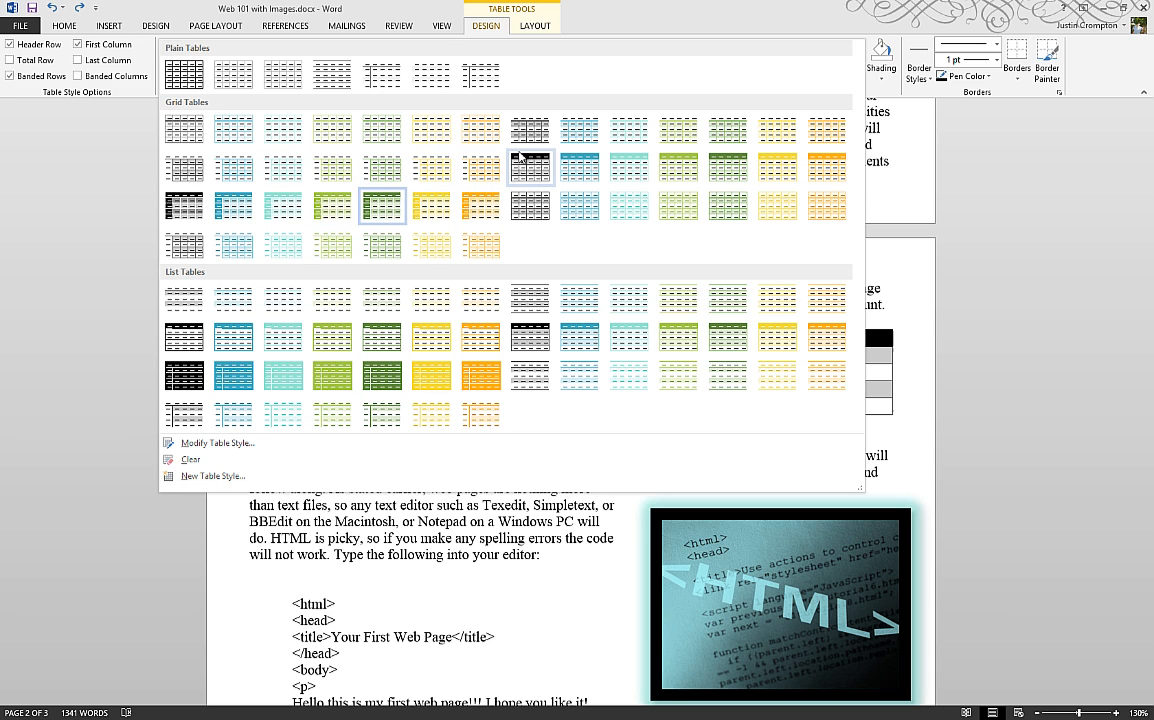
click(728, 166)
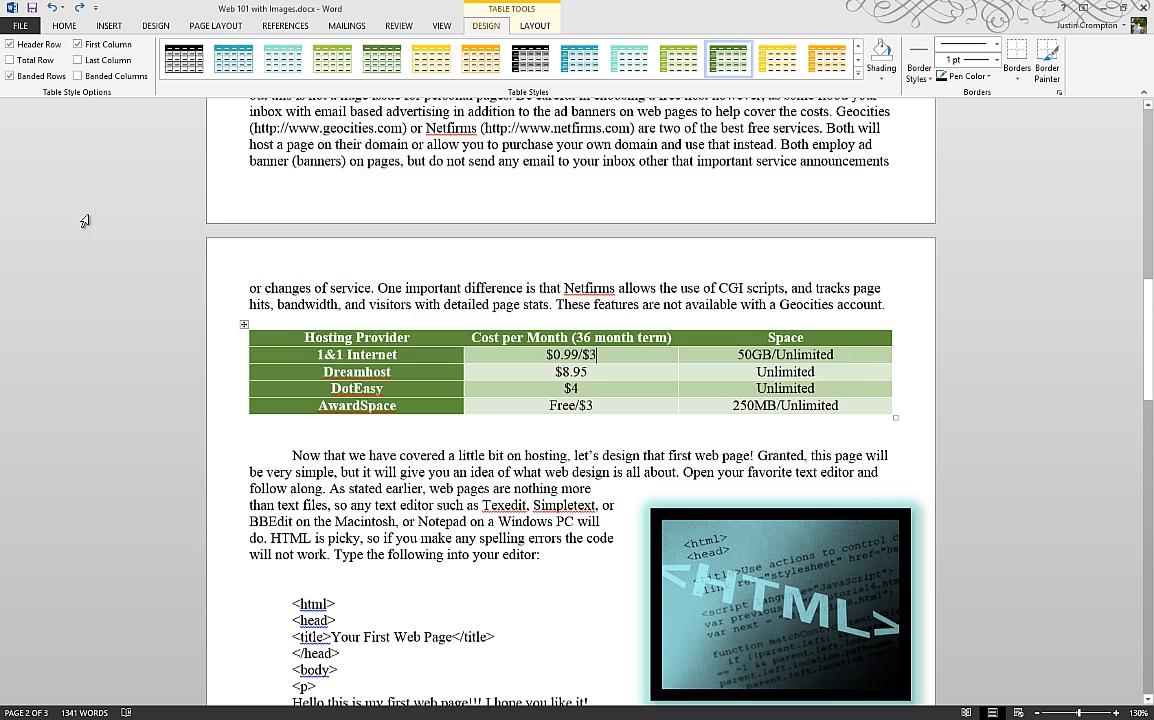
- Convert the whole hosting table to text separated with tabs
click(241, 326)
click(535, 25)
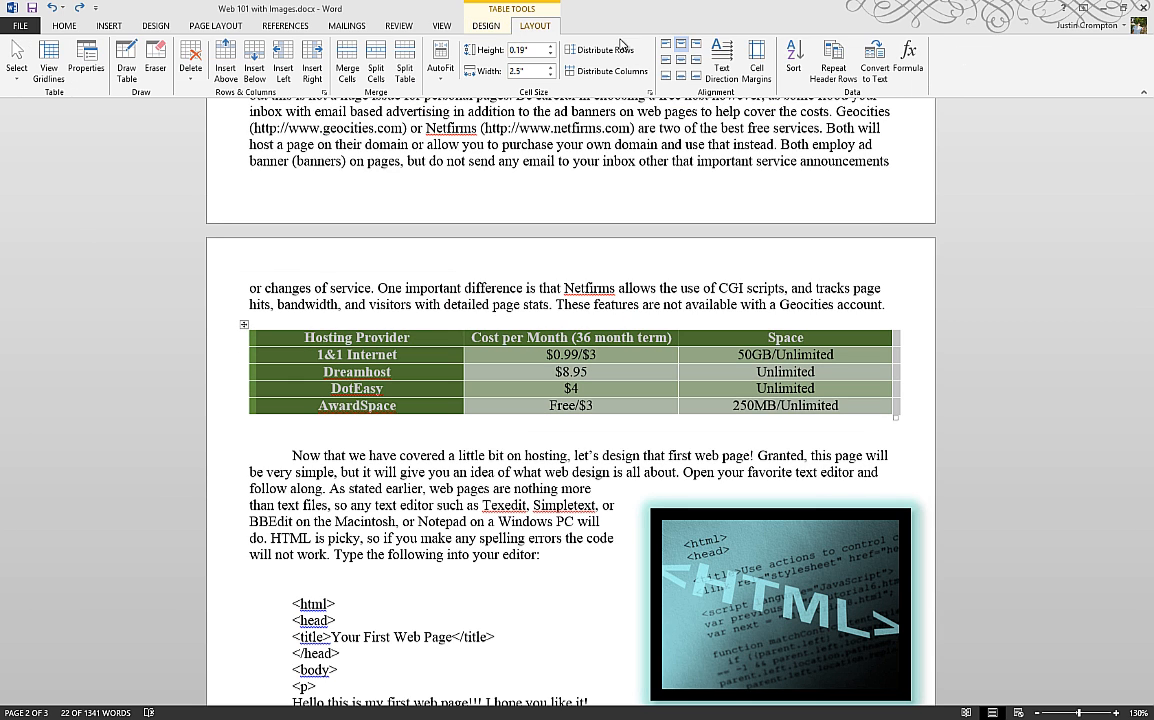
click(874, 65)
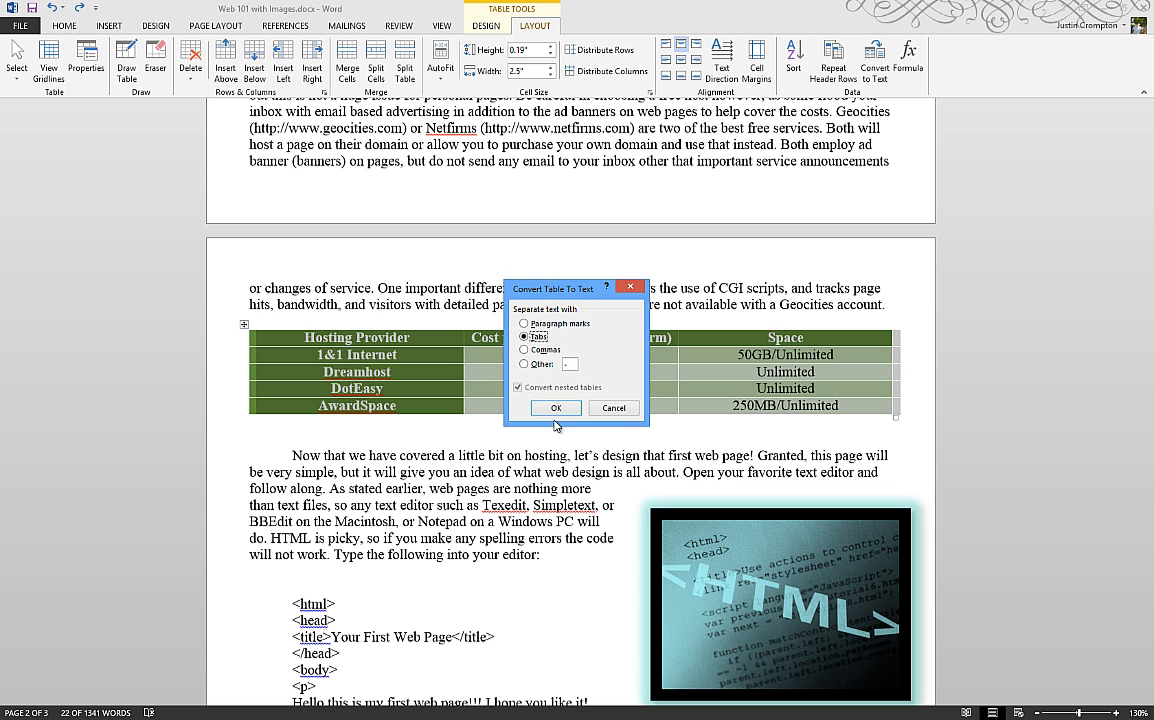
key(Return)
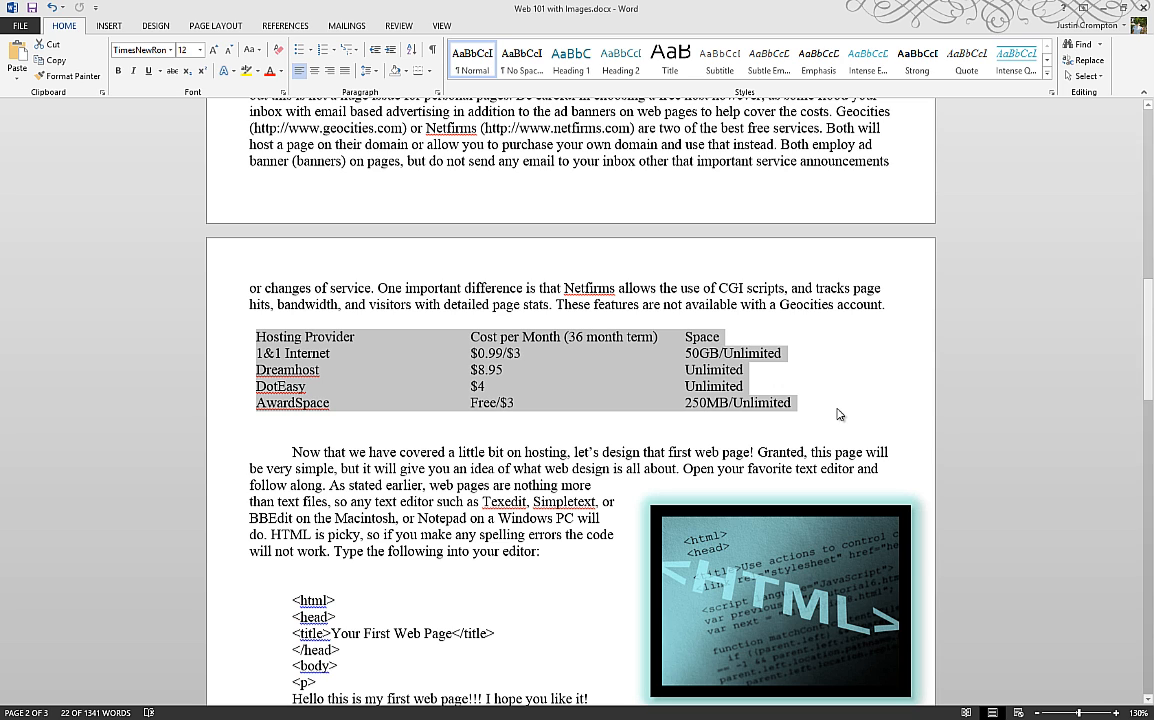
- Convert the tabbed hosting text into a 3-column table separated at tabs, using AutoFit to contents
click(110, 26)
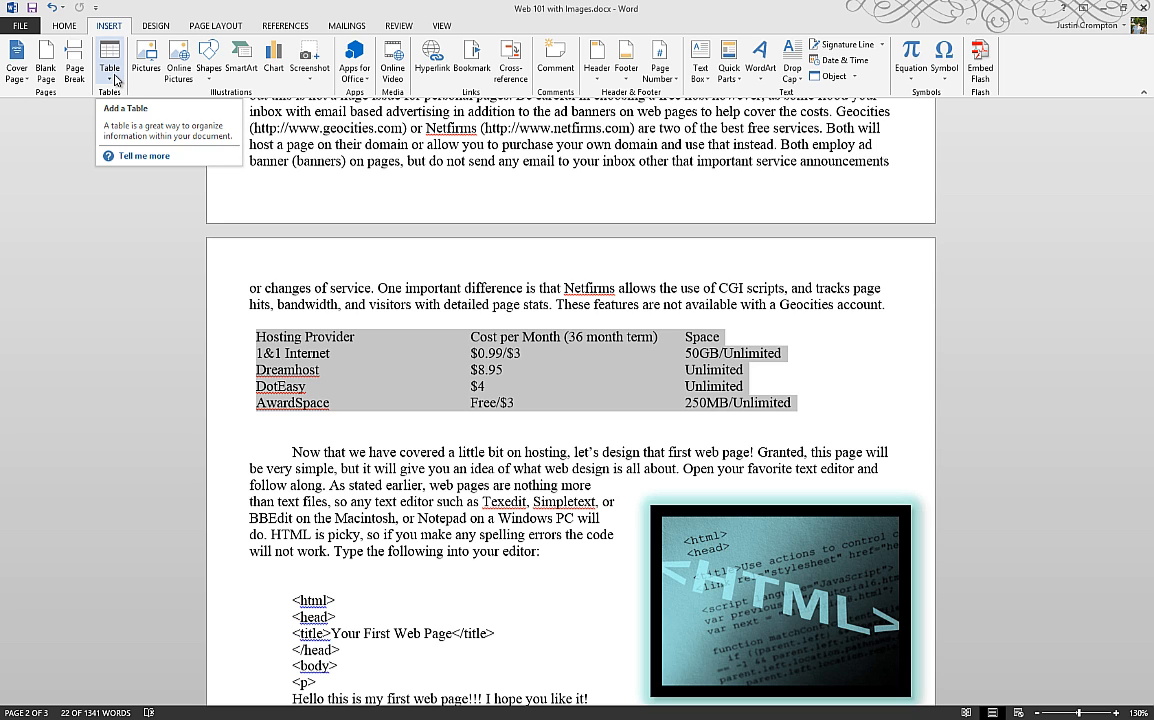
click(116, 53)
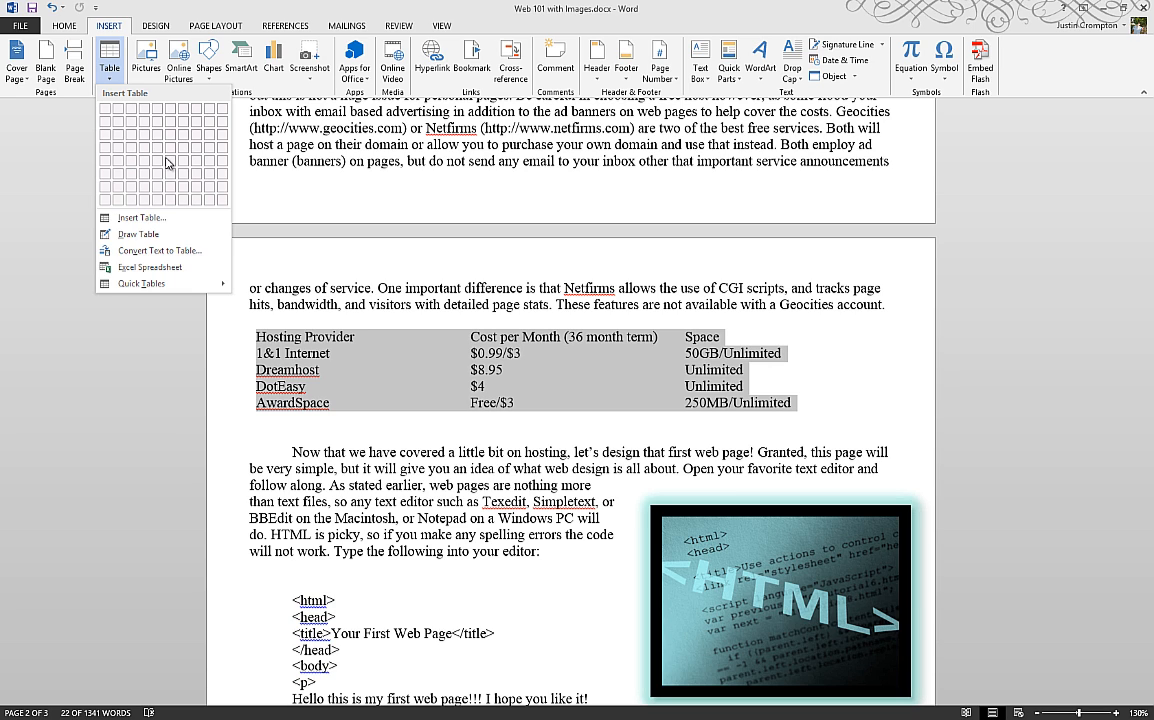
click(175, 250)
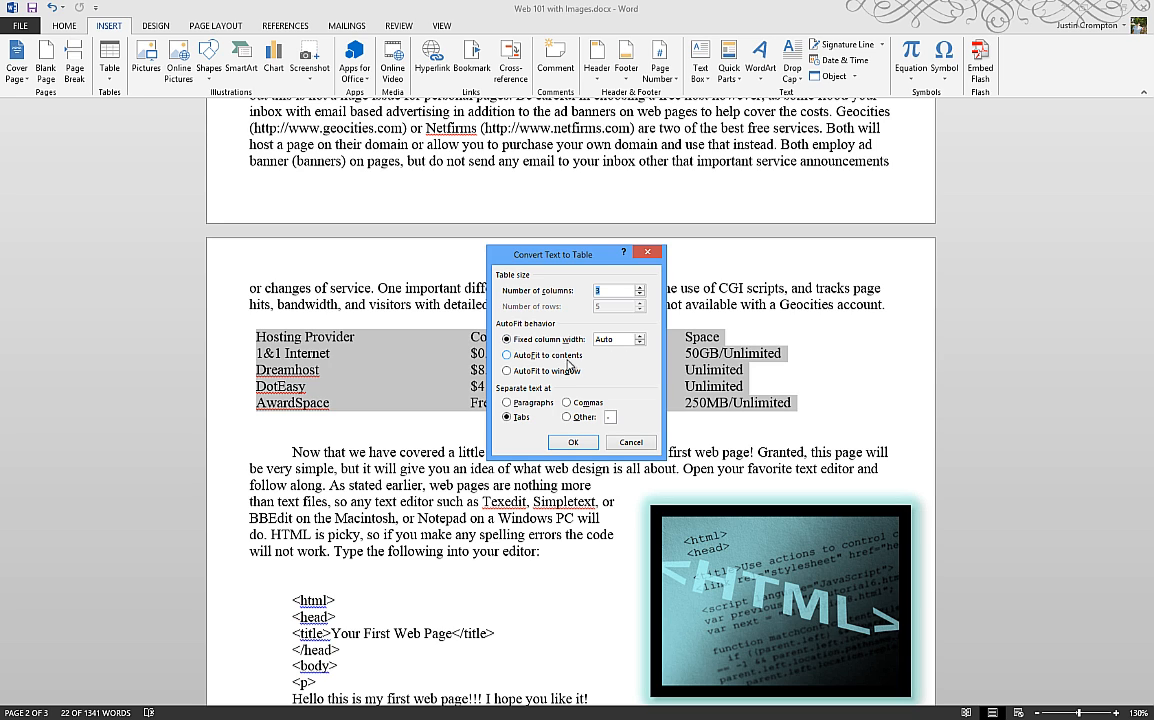
click(640, 337)
click(641, 343)
click(570, 344)
click(534, 357)
click(536, 357)
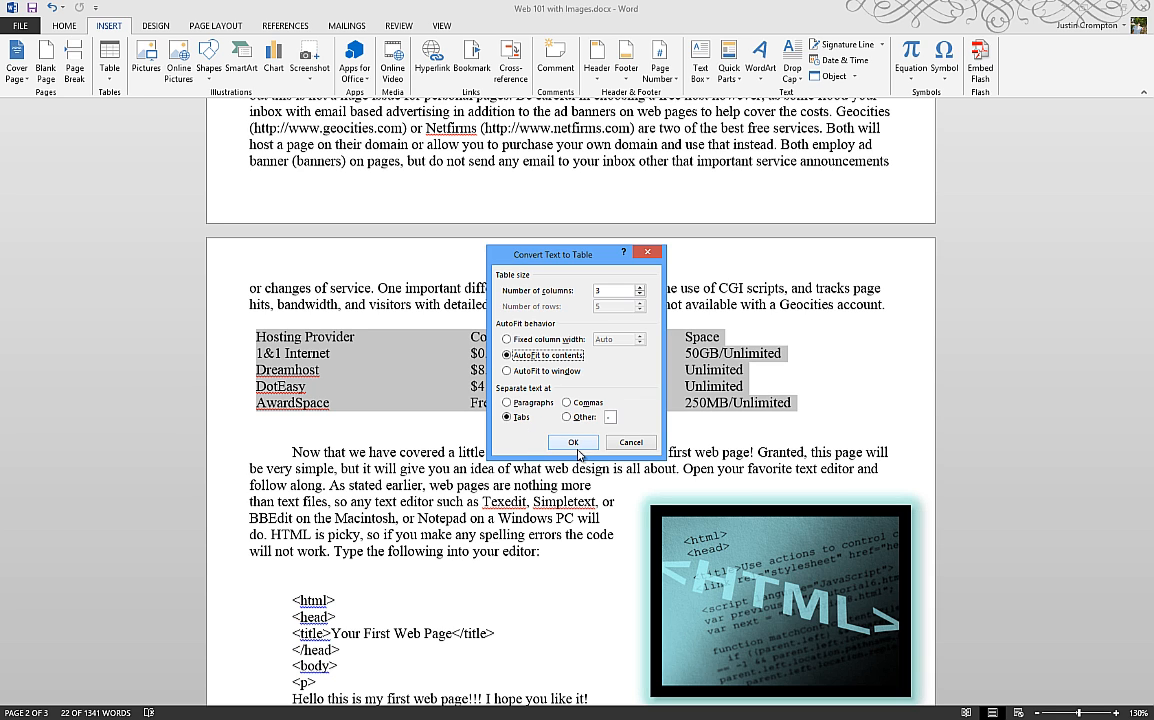
click(574, 443)
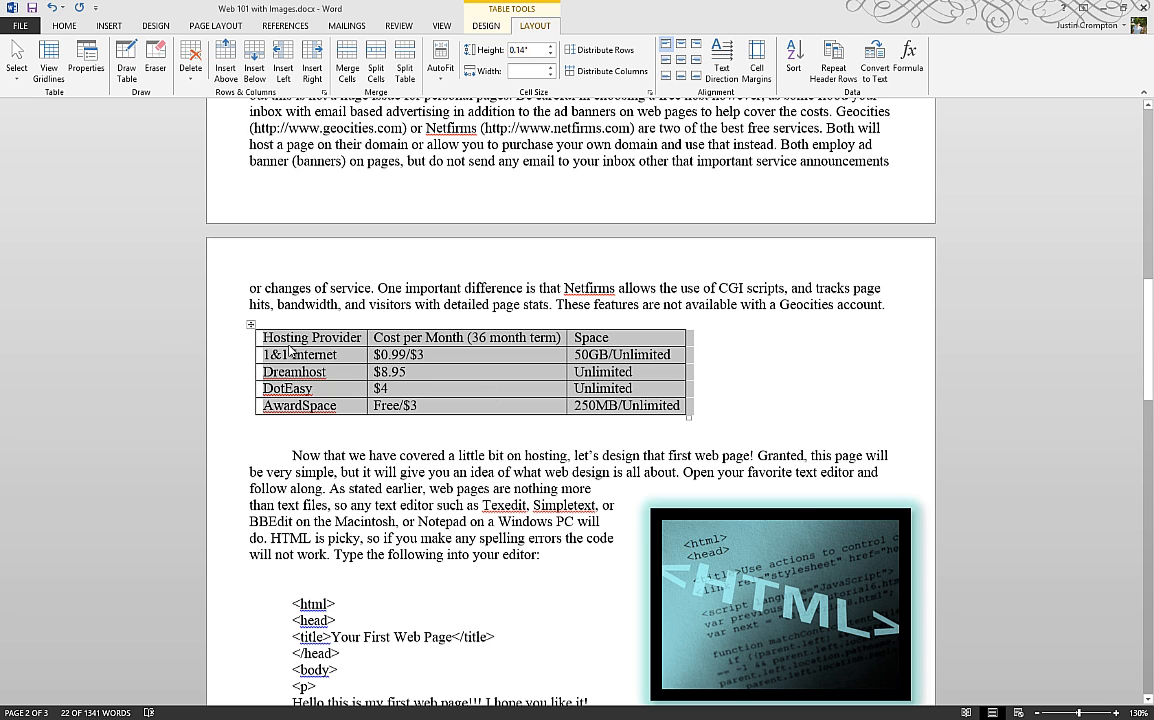
- Apply the dark green grid style with shaded header row and first column, and widen the table to the full text width
click(494, 26)
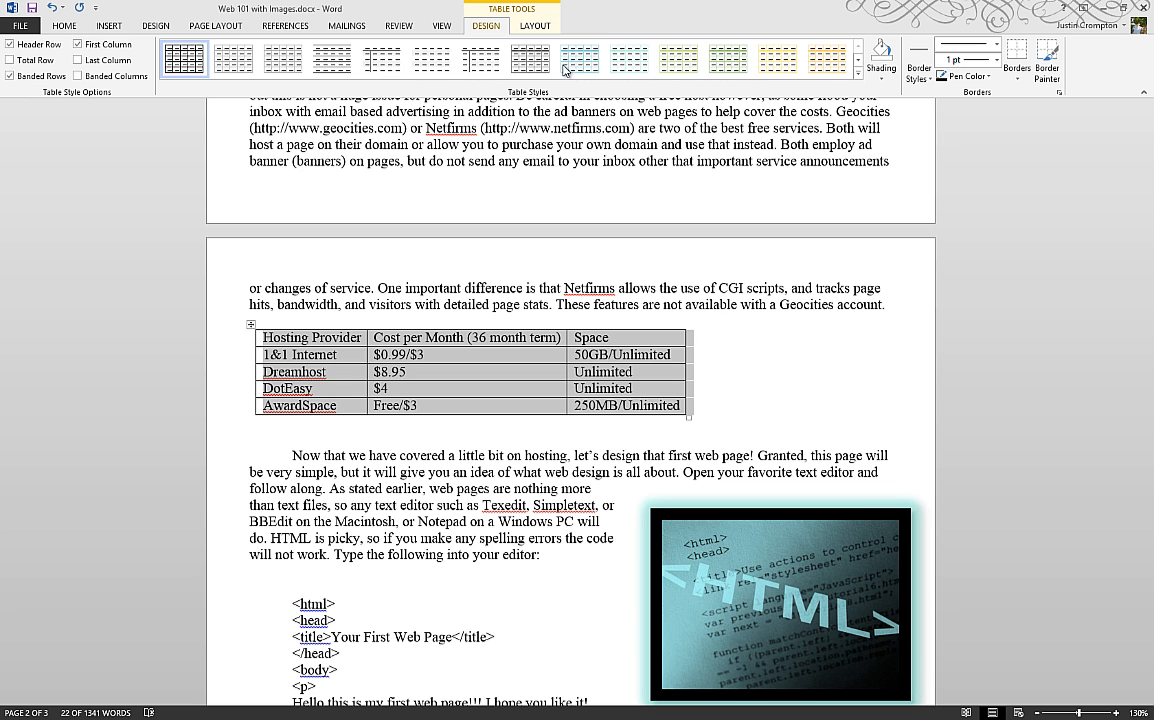
click(858, 75)
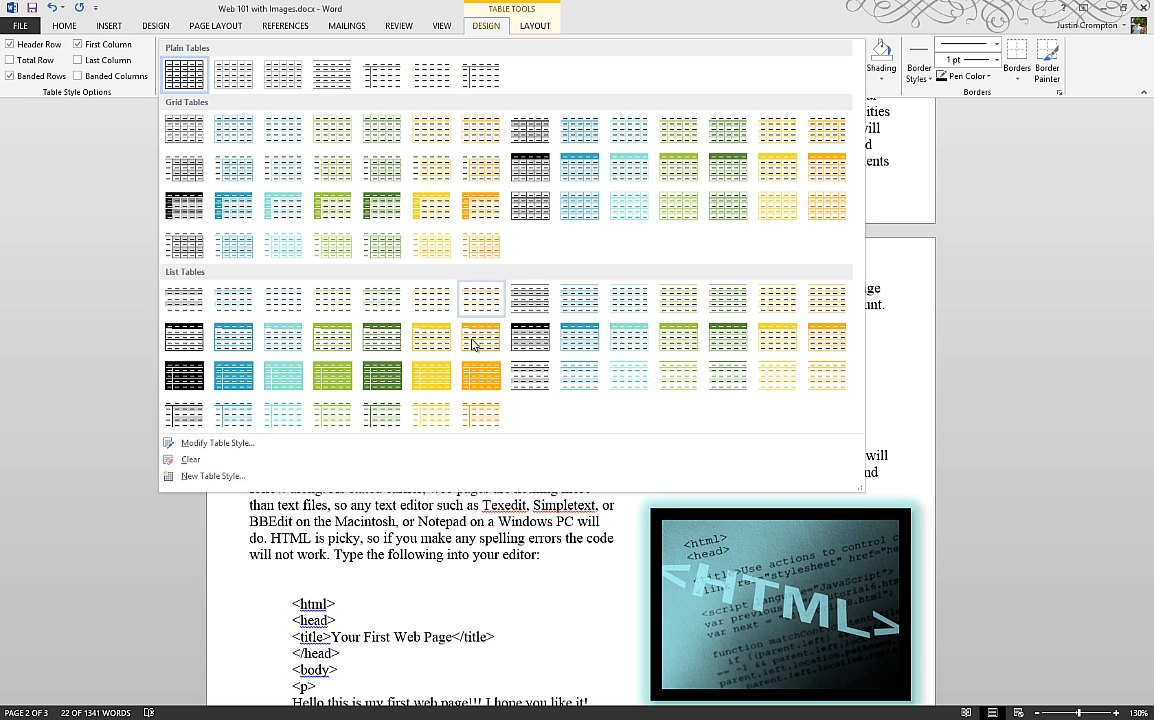
click(396, 210)
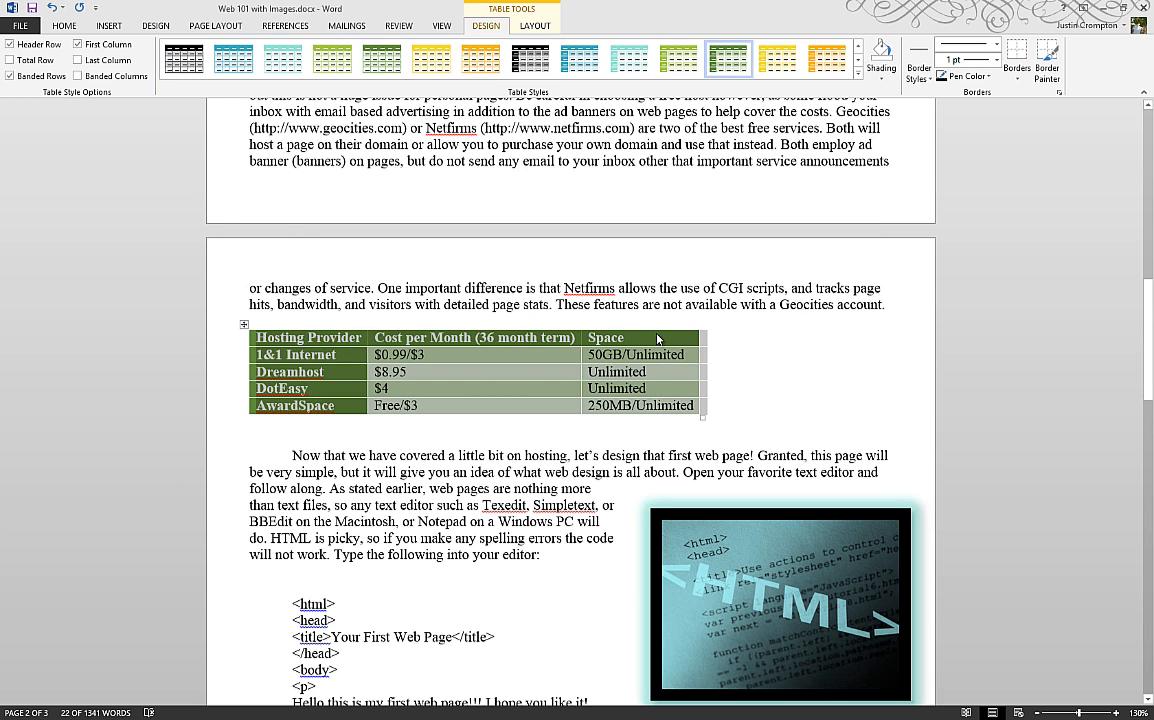
click(704, 334)
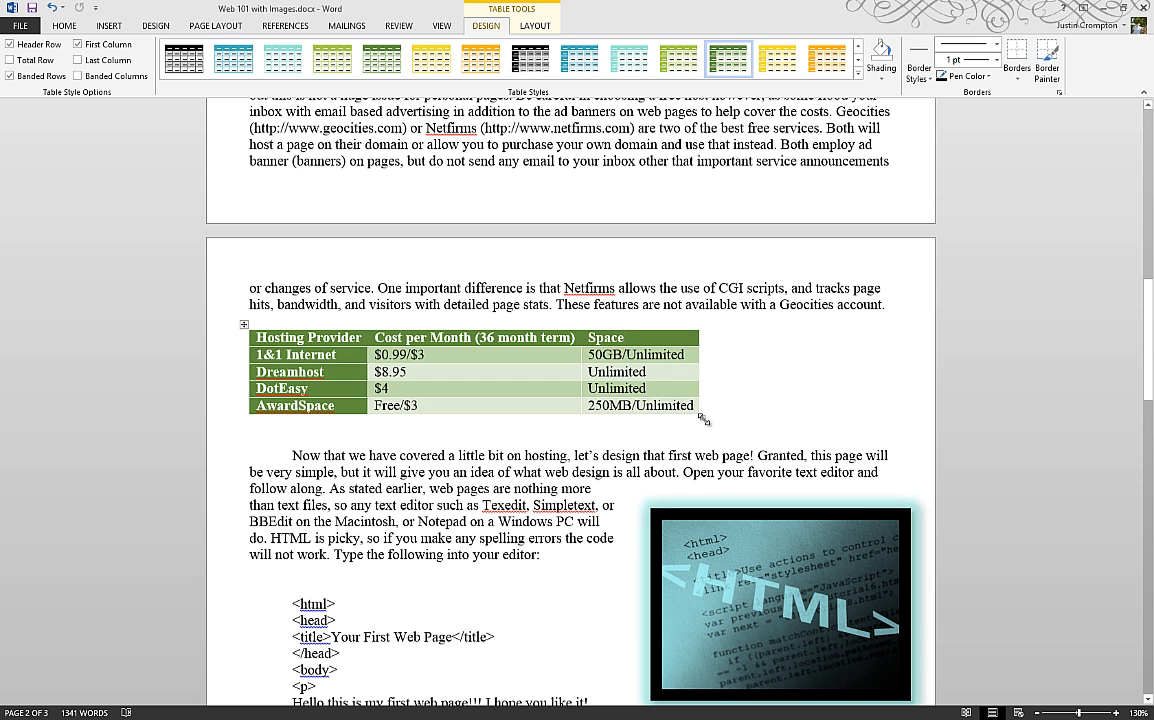
drag(703, 419, 894, 416)
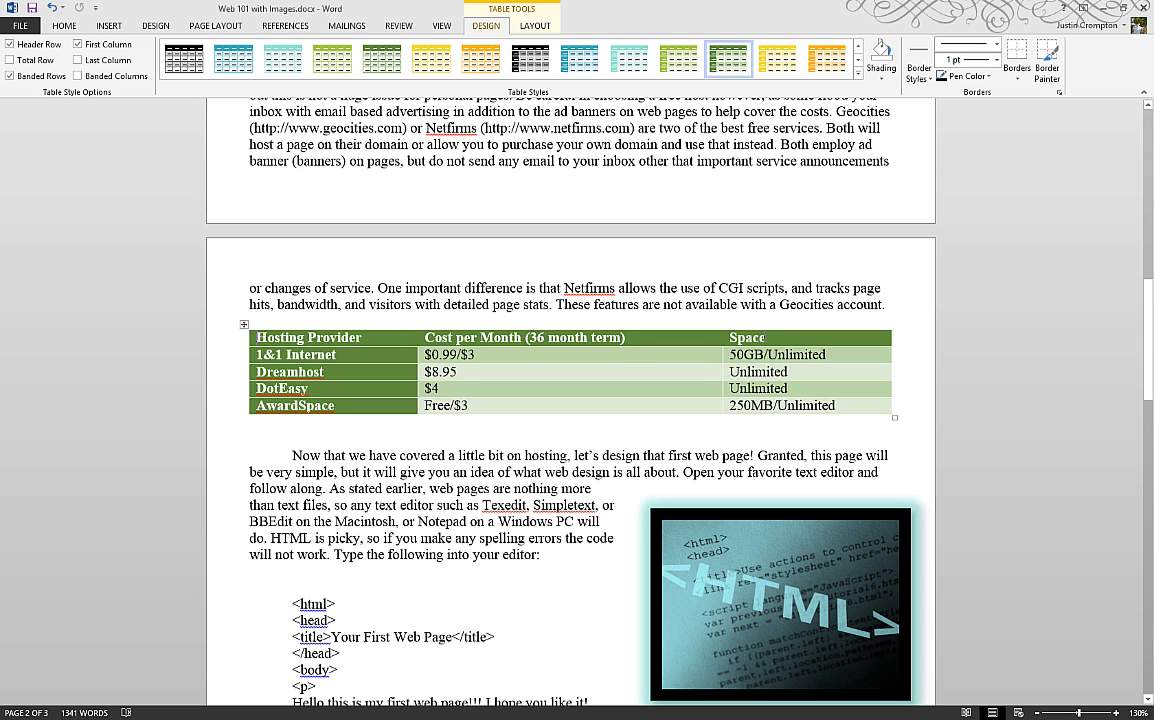
- Insert a column between Cost per Month and Space and enter PHP? as its heading
click(710, 323)
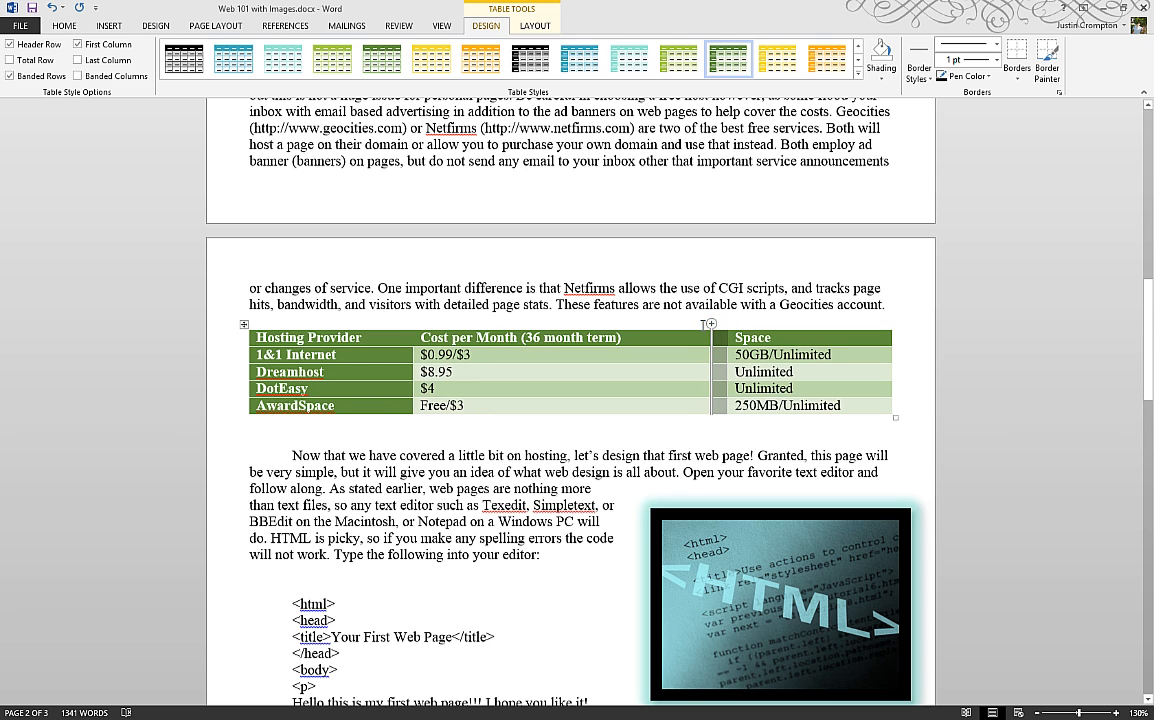
click(53, 7)
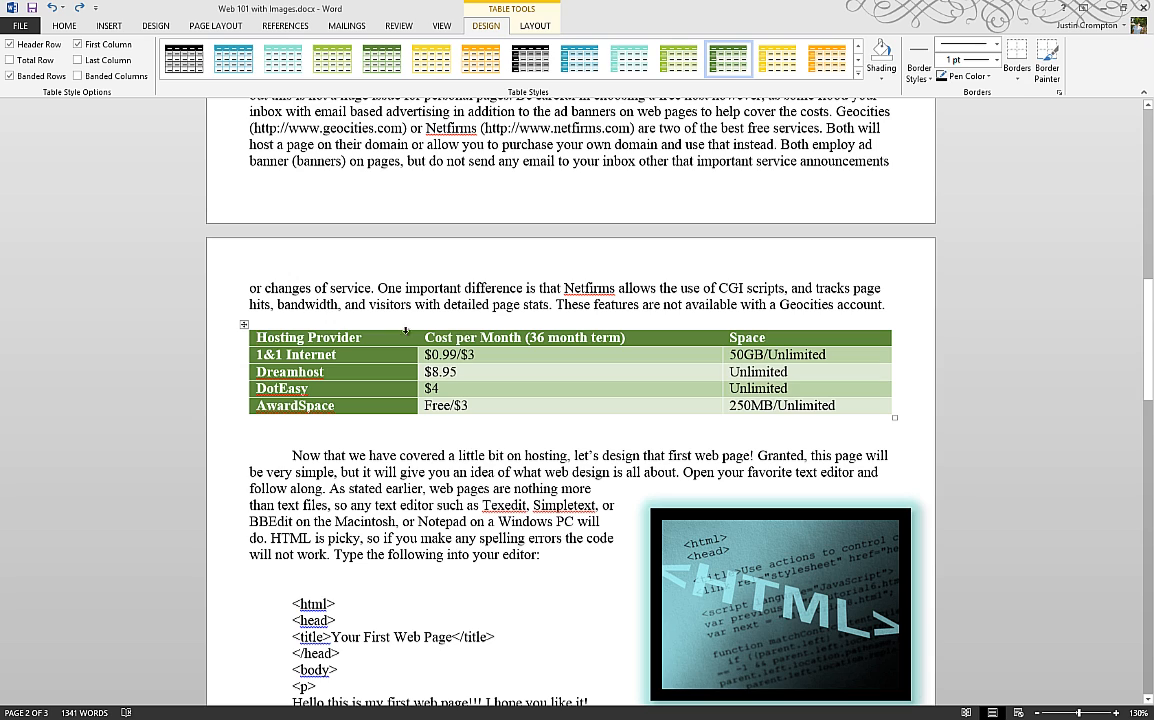
mouse_move(722, 325)
click(722, 325)
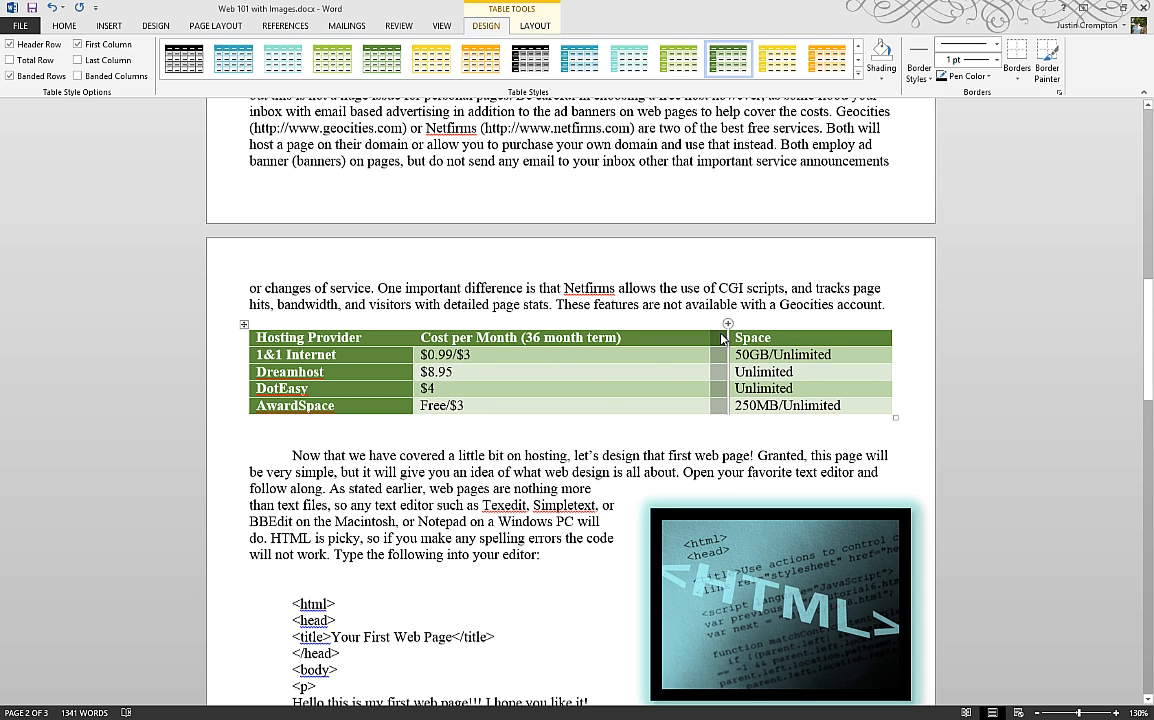
click(718, 343)
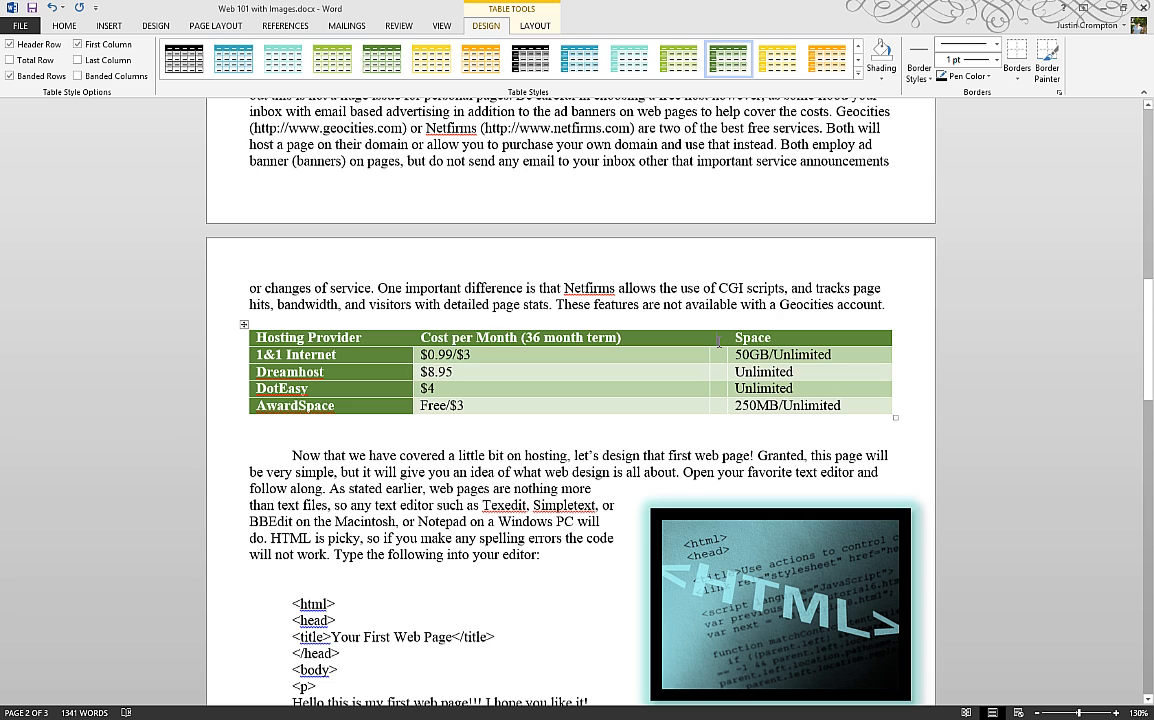
text(PHP?)
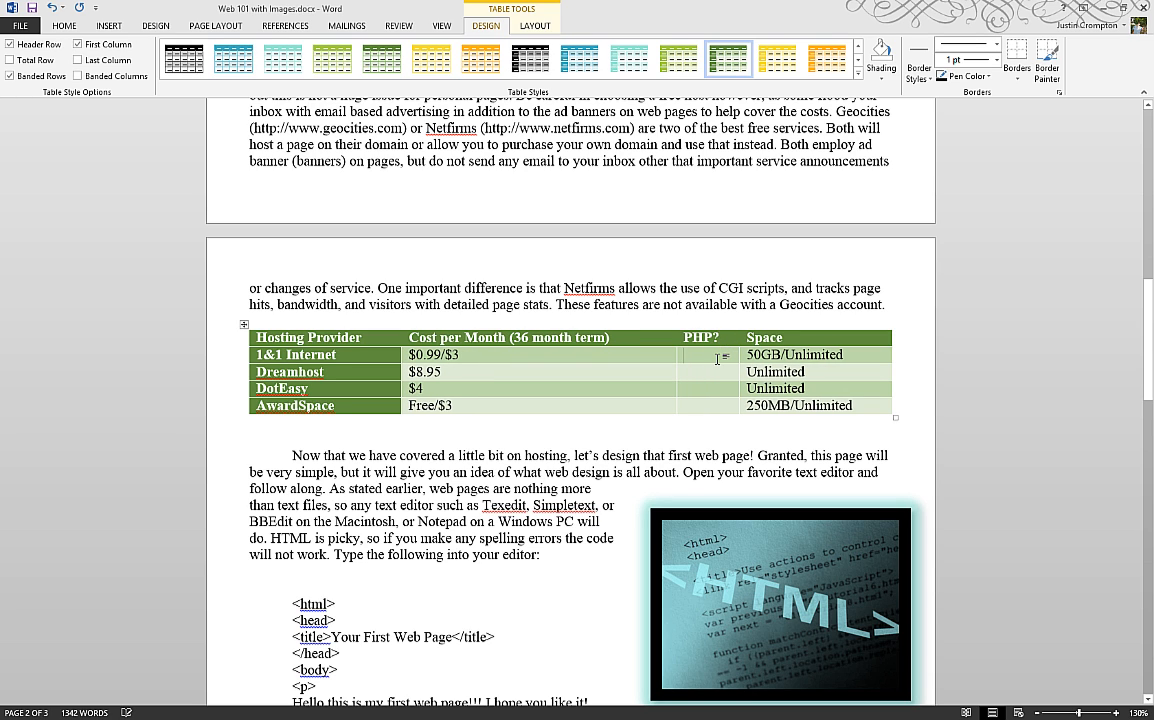
- Enter Yes in the new column for all four hosting providers and shorten its heading to PHP
click(717, 358)
text(Yesw)
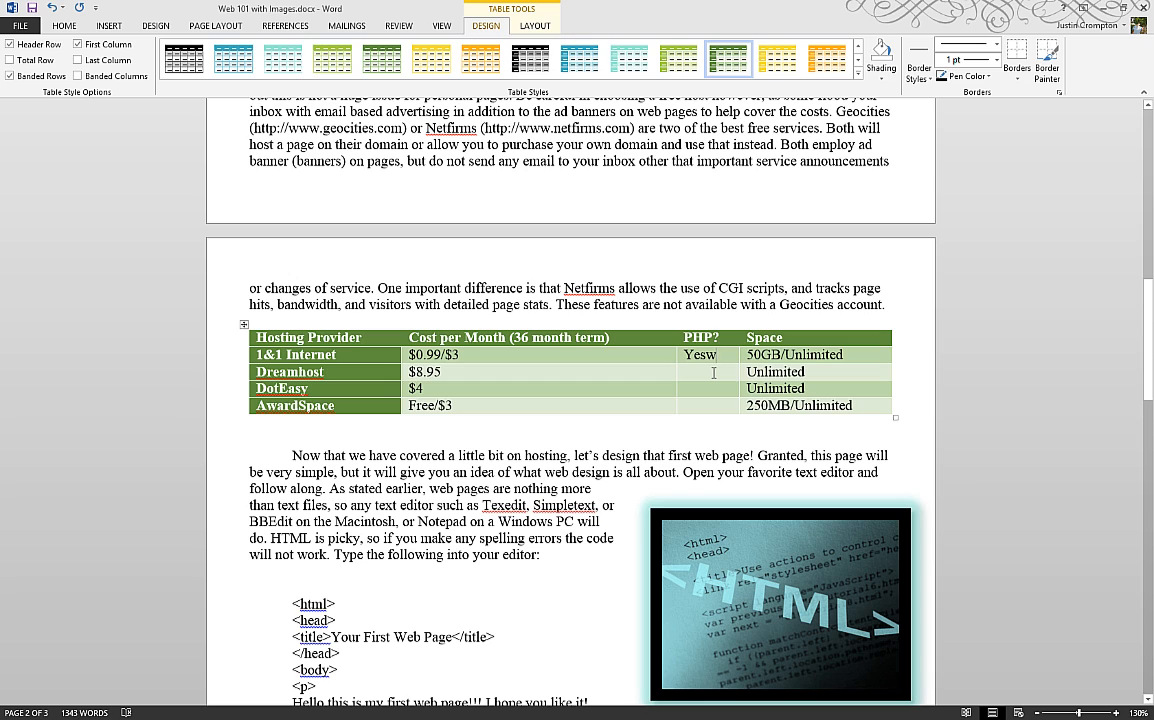
key(BackSpace)
click(702, 373)
text(Yes)
click(703, 389)
text(Yes)
click(702, 406)
text(Yes)
click(726, 337)
key(BackSpace)
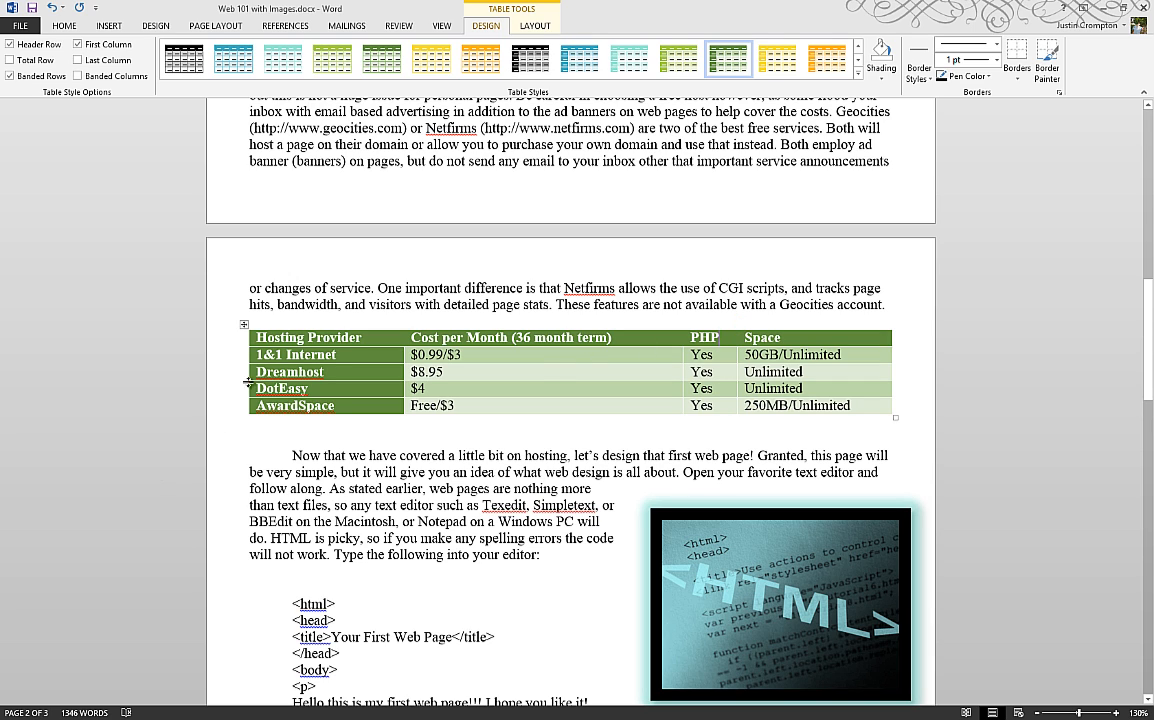
- Add a row below AwardSpace and enter Other Web Host as its hosting provider
mouse_move(245, 366)
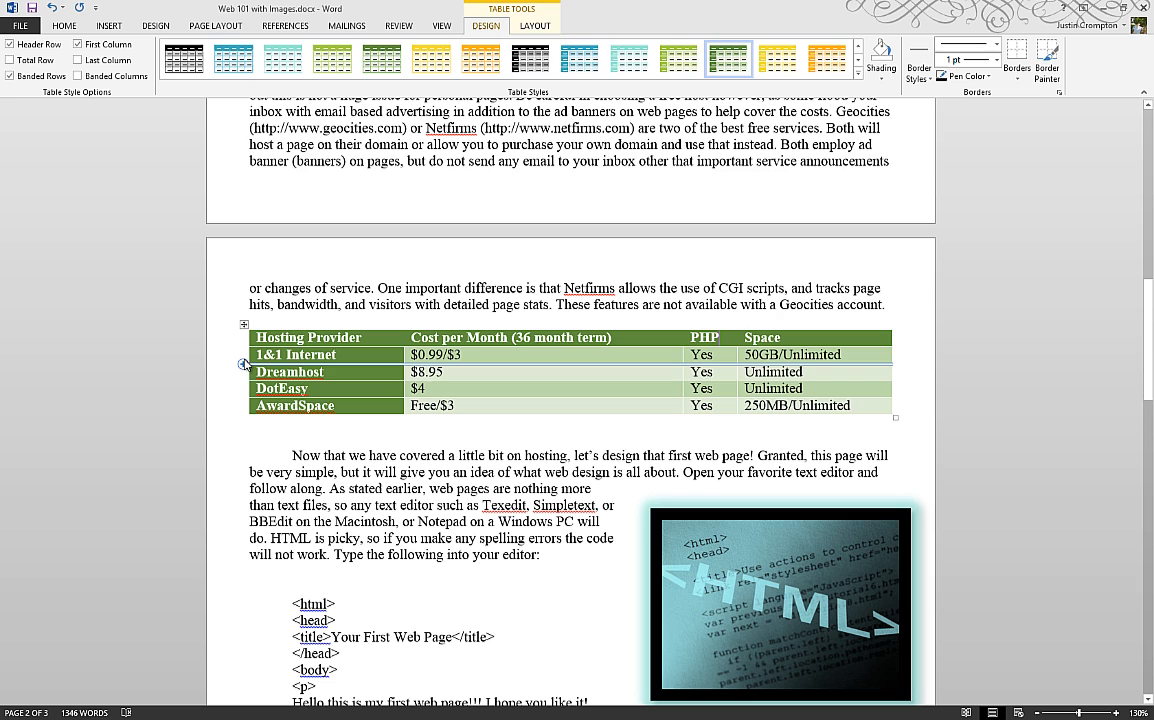
click(244, 415)
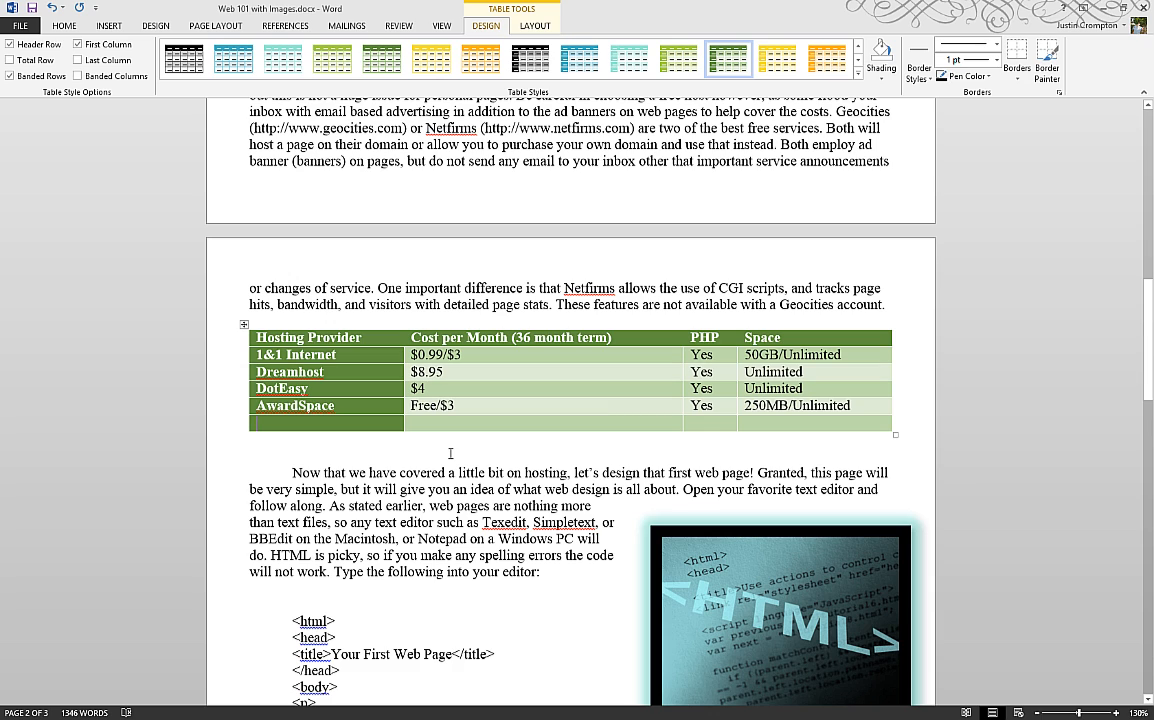
text(Other Web)
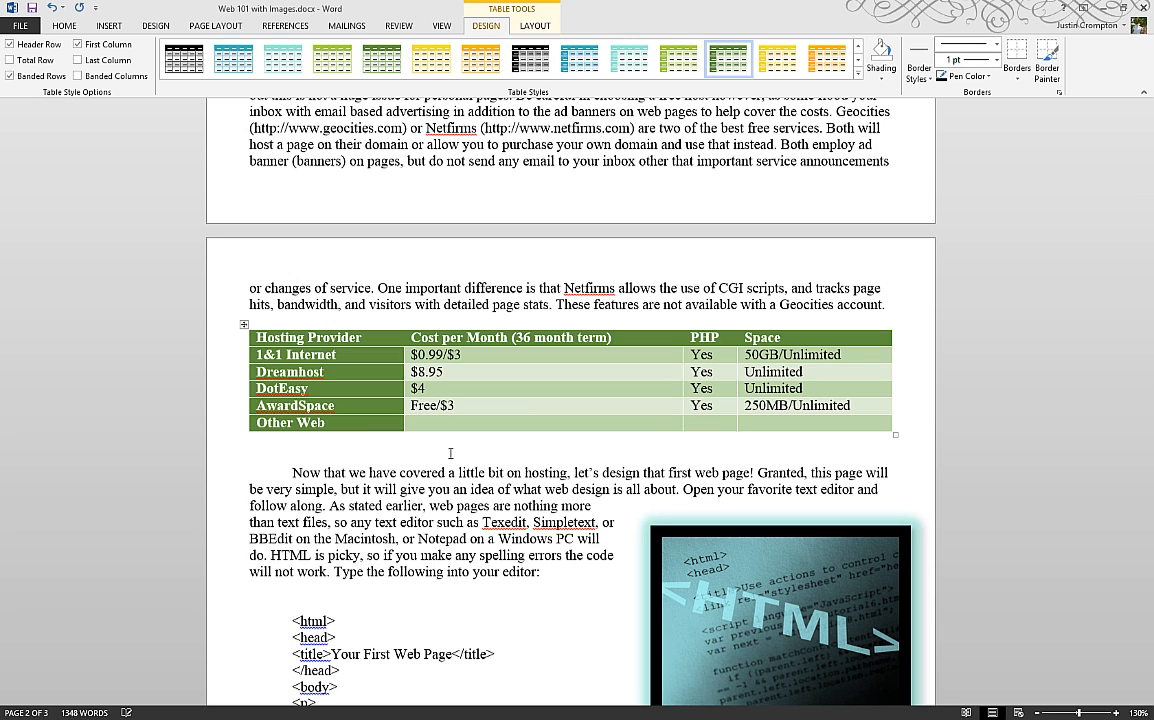
text( Host)
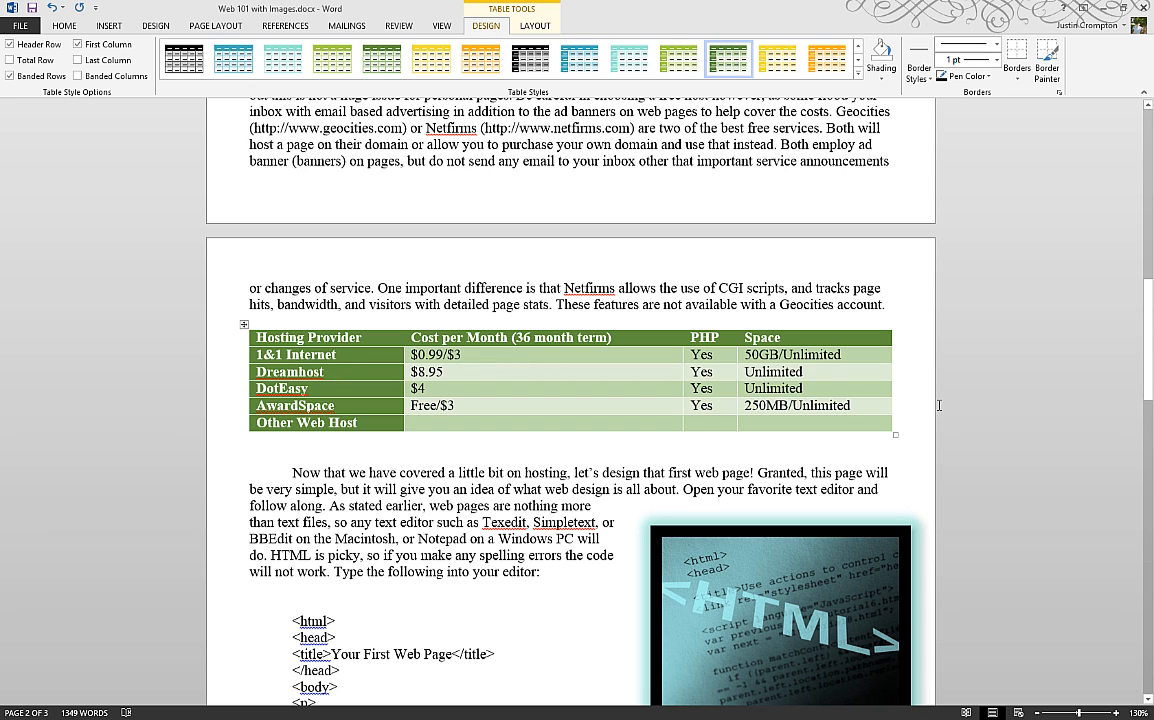
- Undo the Other Web Host text and the added bottom row
key(ctrl+z)
key(ctrl+z)
key(ctrl+z)
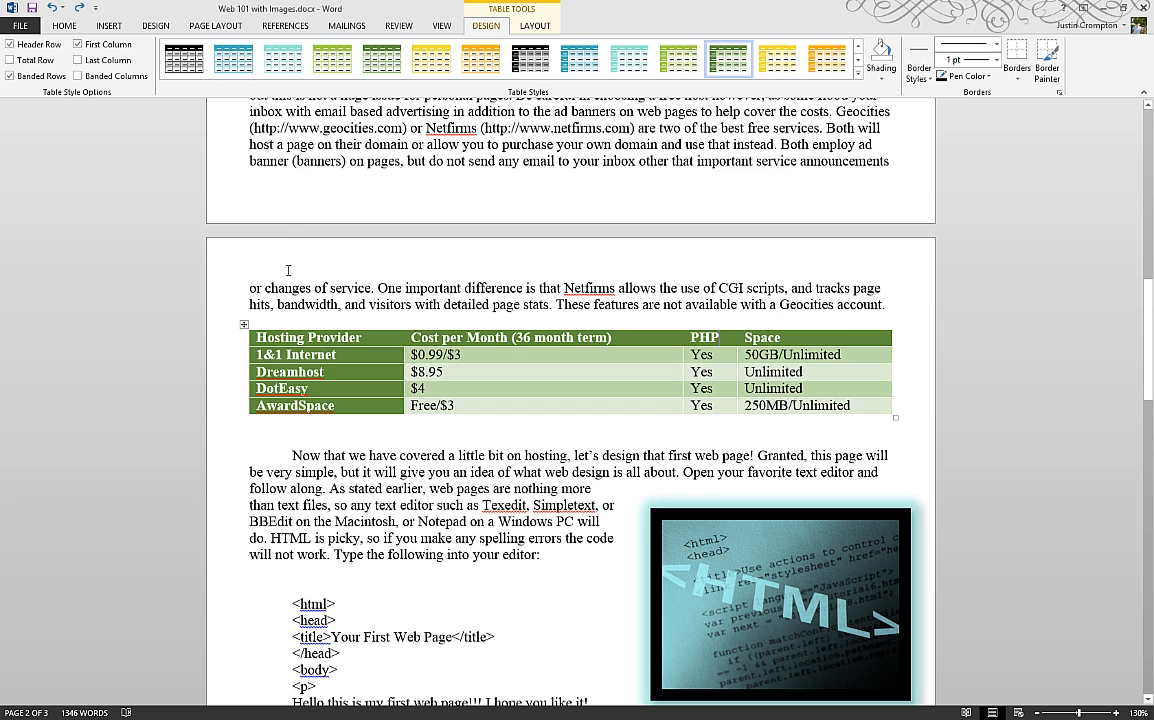
- Switch the hosting table's Header Row formatting off and back on
click(243, 325)
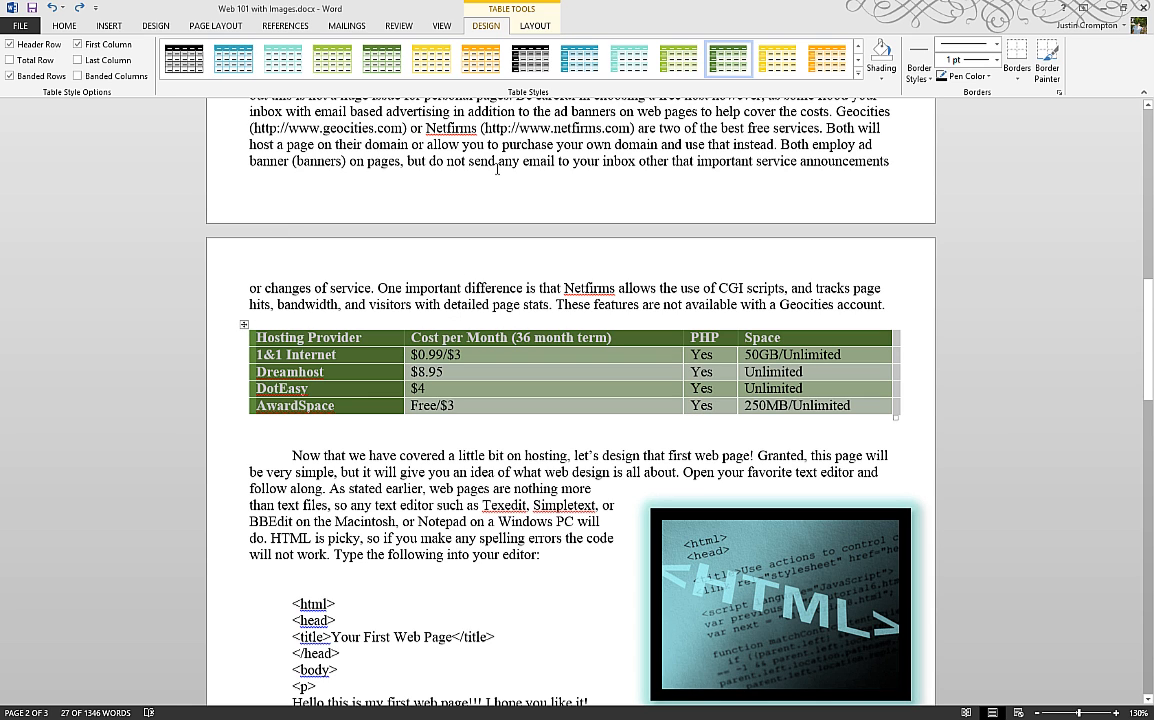
click(27, 48)
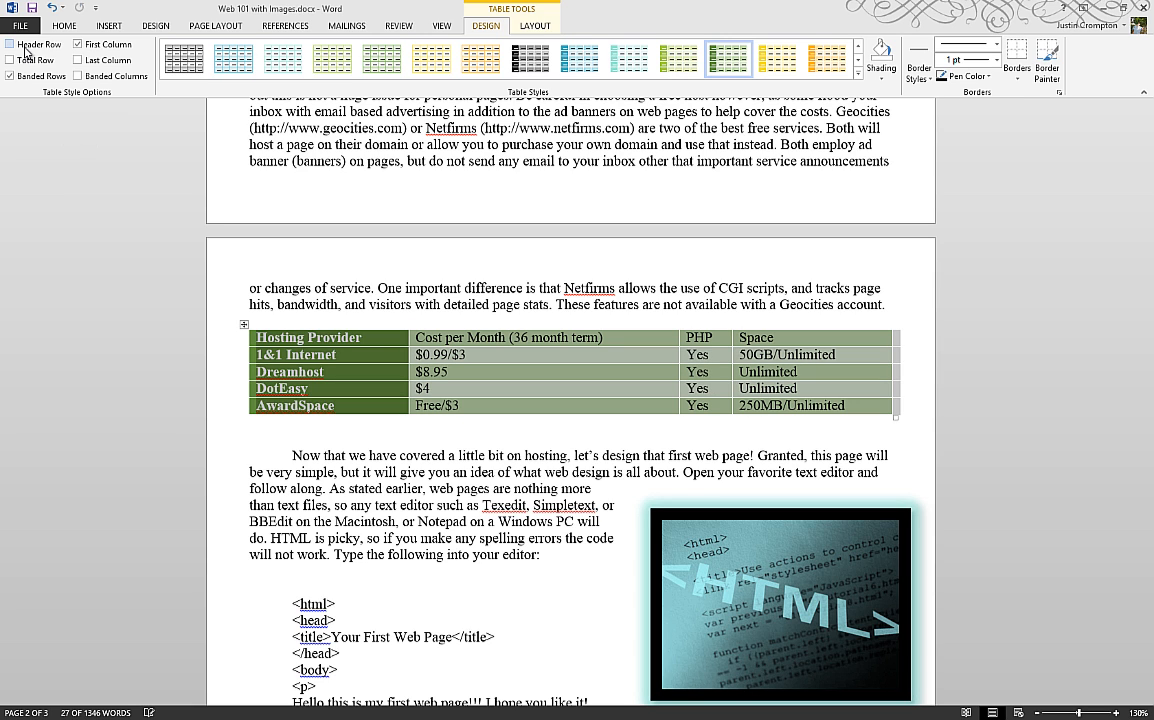
click(27, 48)
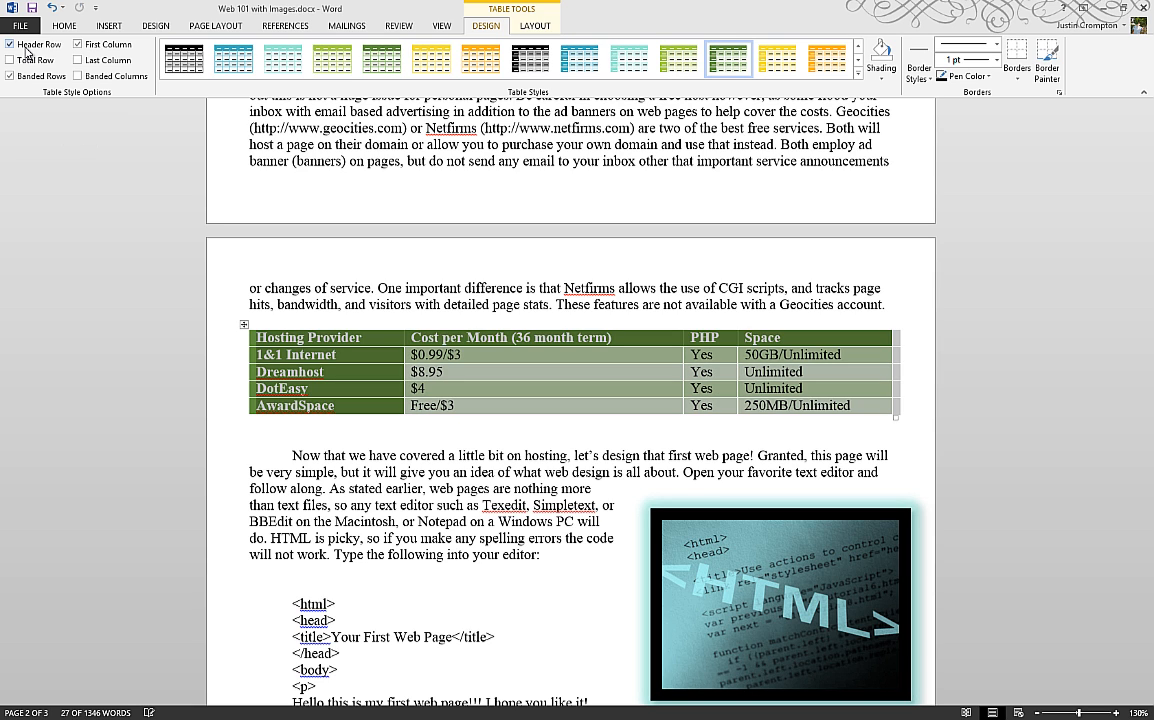
click(472, 363)
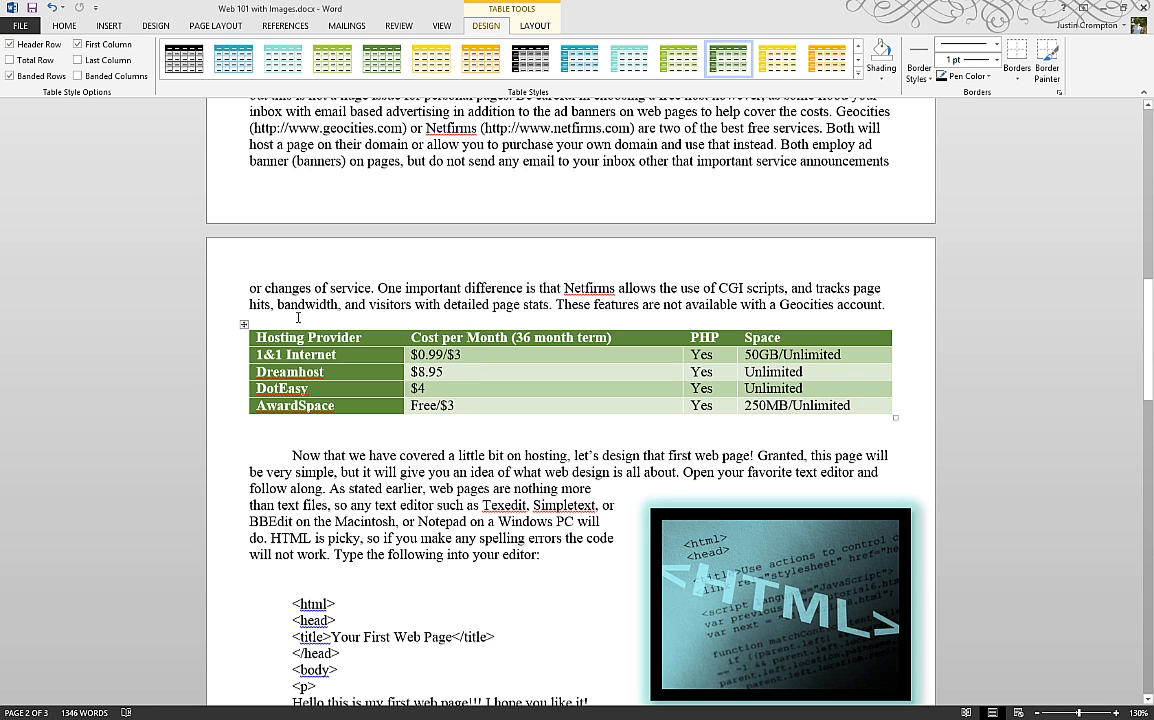
- Switch First Column formatting off and back on, and Last Column formatting on and back off
click(119, 45)
click(113, 45)
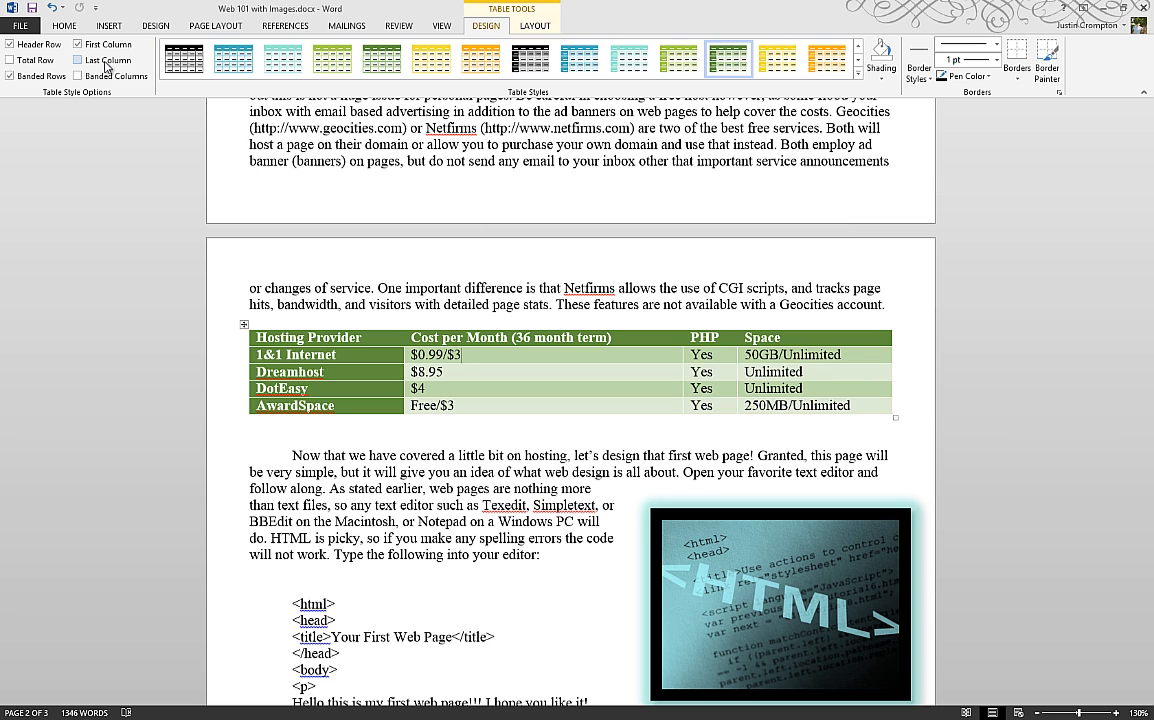
click(78, 60)
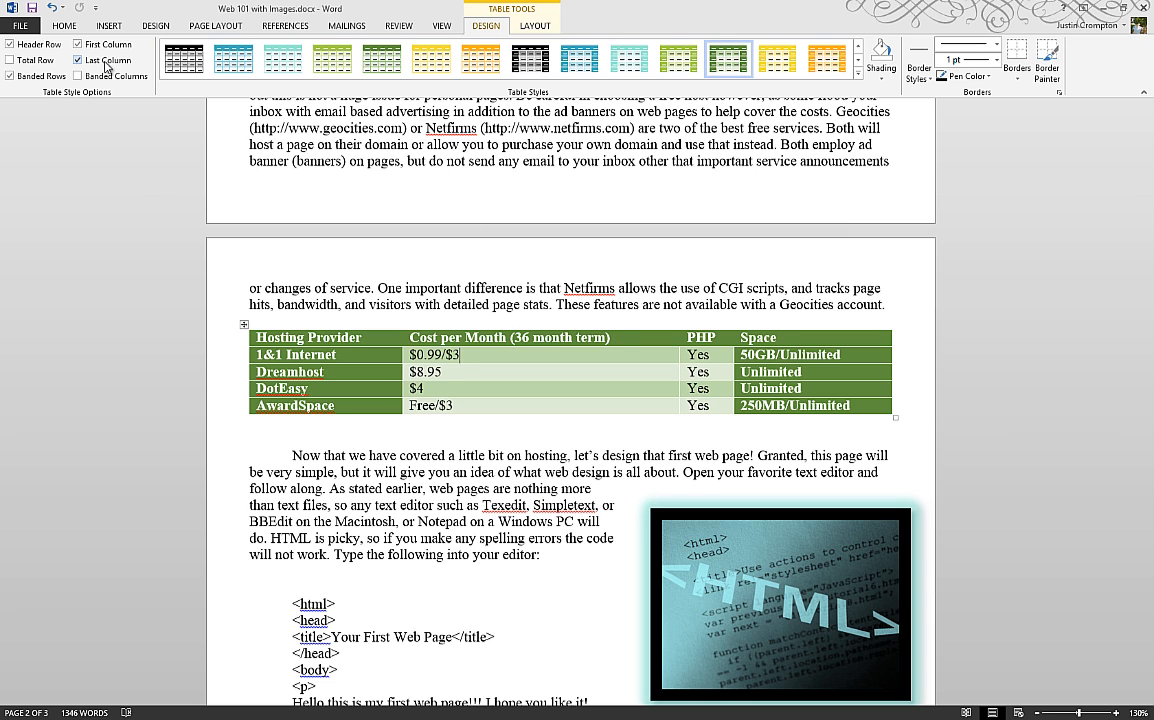
click(102, 62)
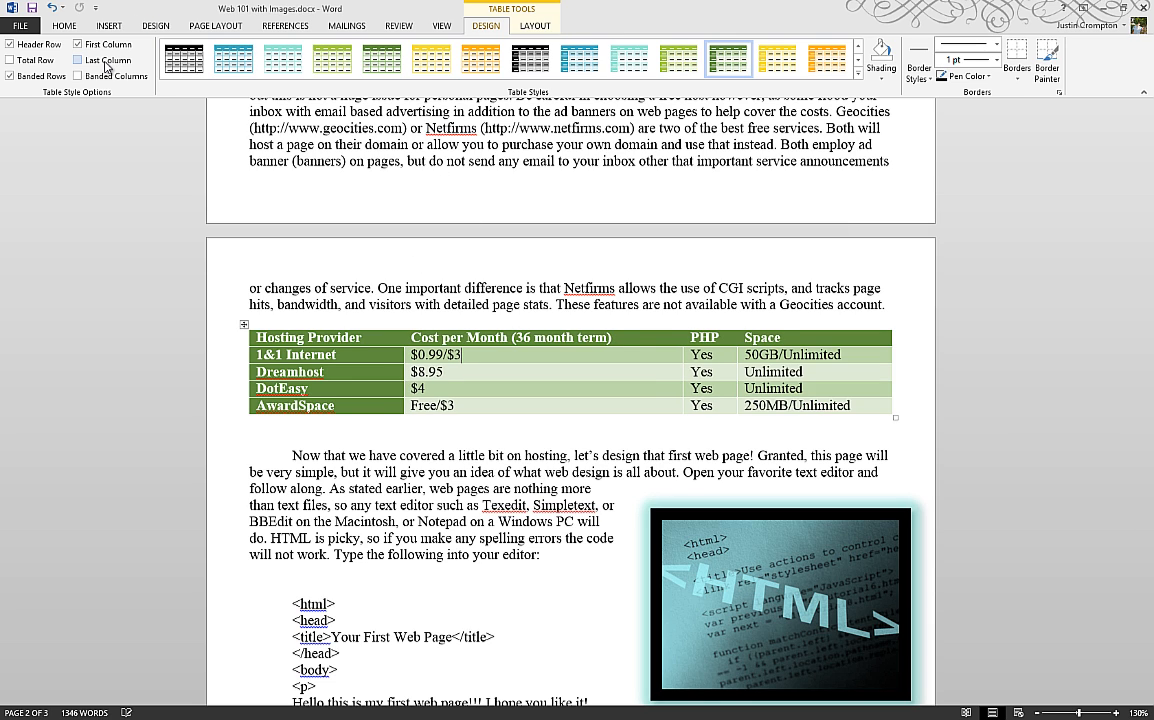
- Test the Total Row, Banded Rows and Banded Columns options on the hosting table, returning each to its original setting
click(37, 63)
click(37, 63)
click(45, 76)
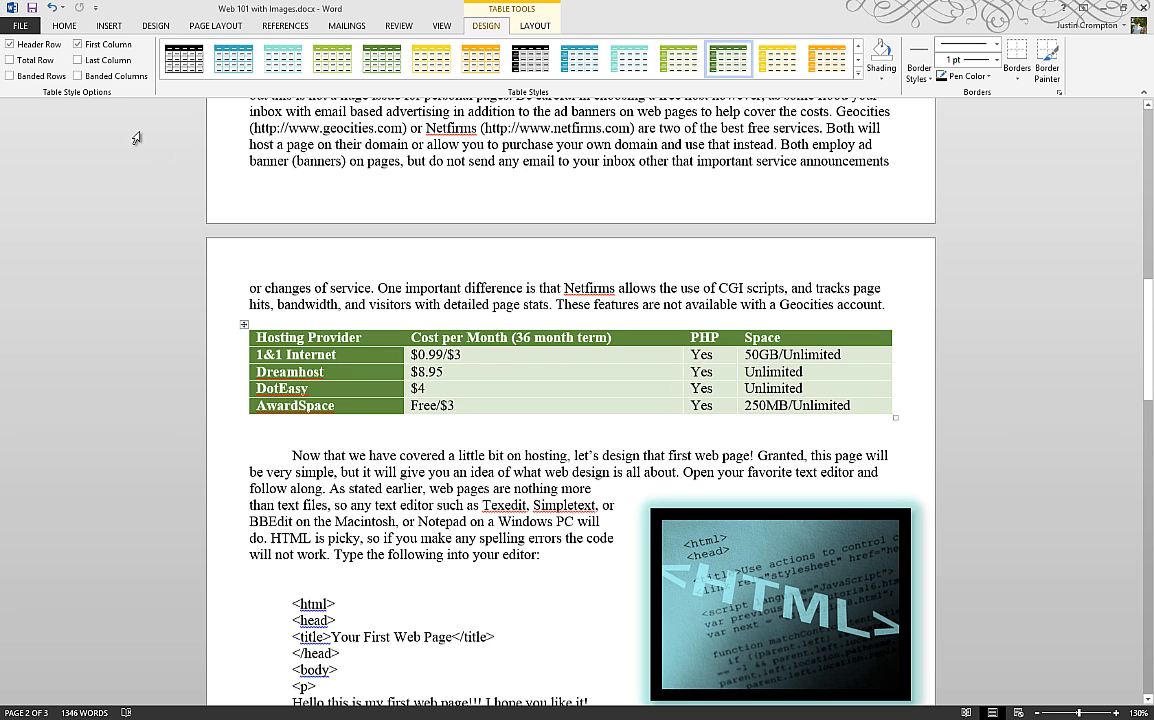
click(113, 77)
click(114, 77)
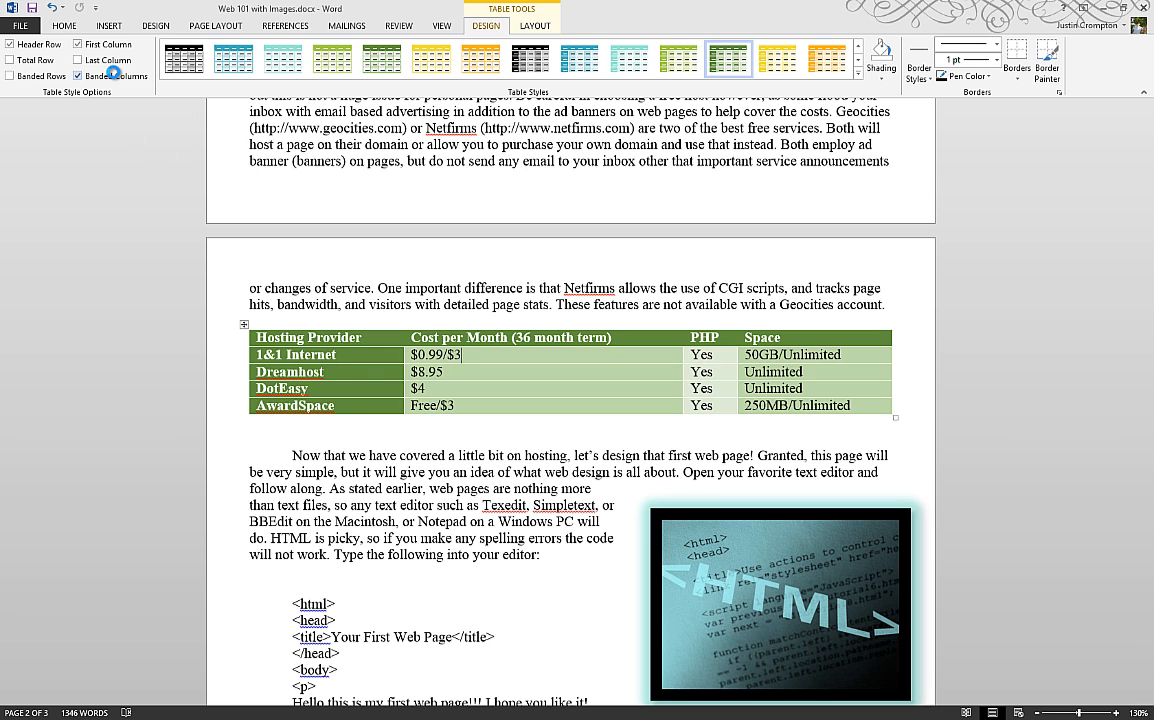
click(45, 77)
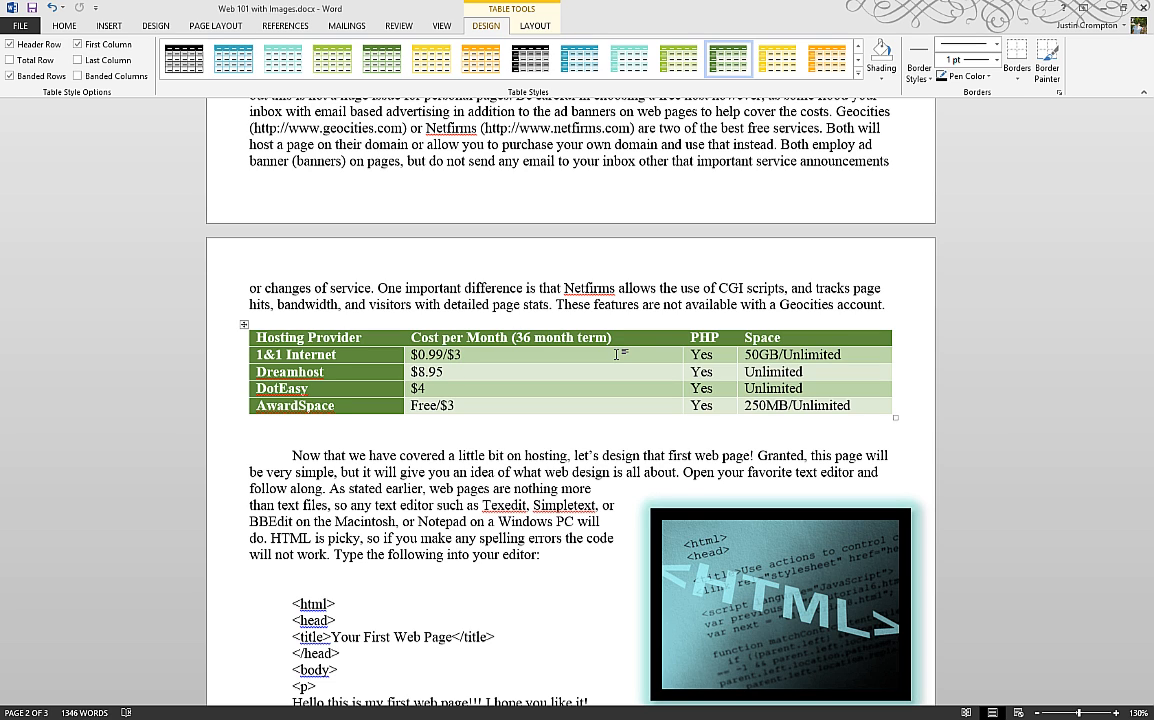
- Add a row below AwardSpace labelled Total and switch on the hosting table's Total Row formatting
click(865, 407)
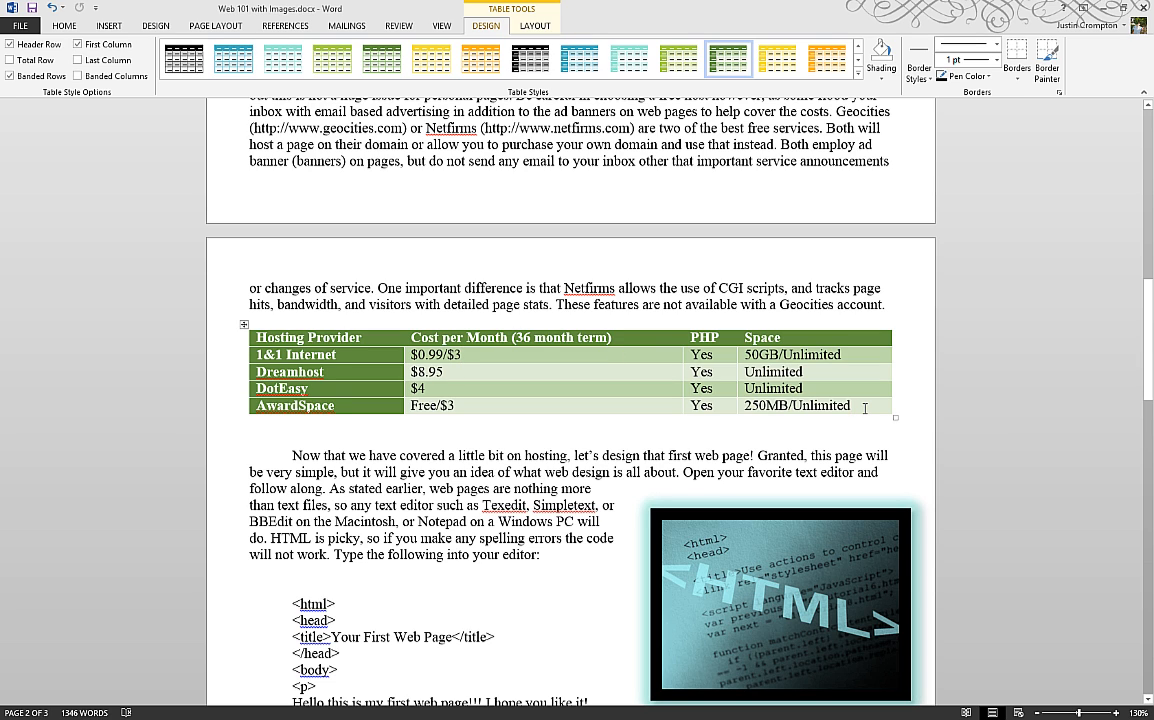
key(Tab)
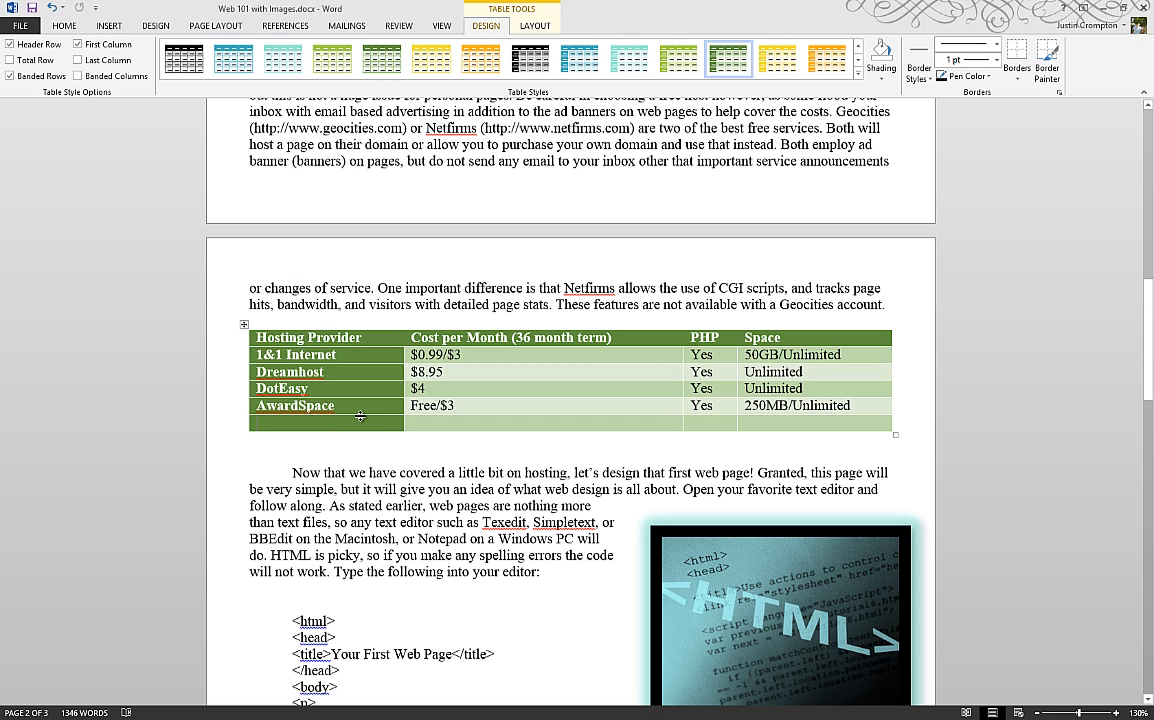
text(Total)
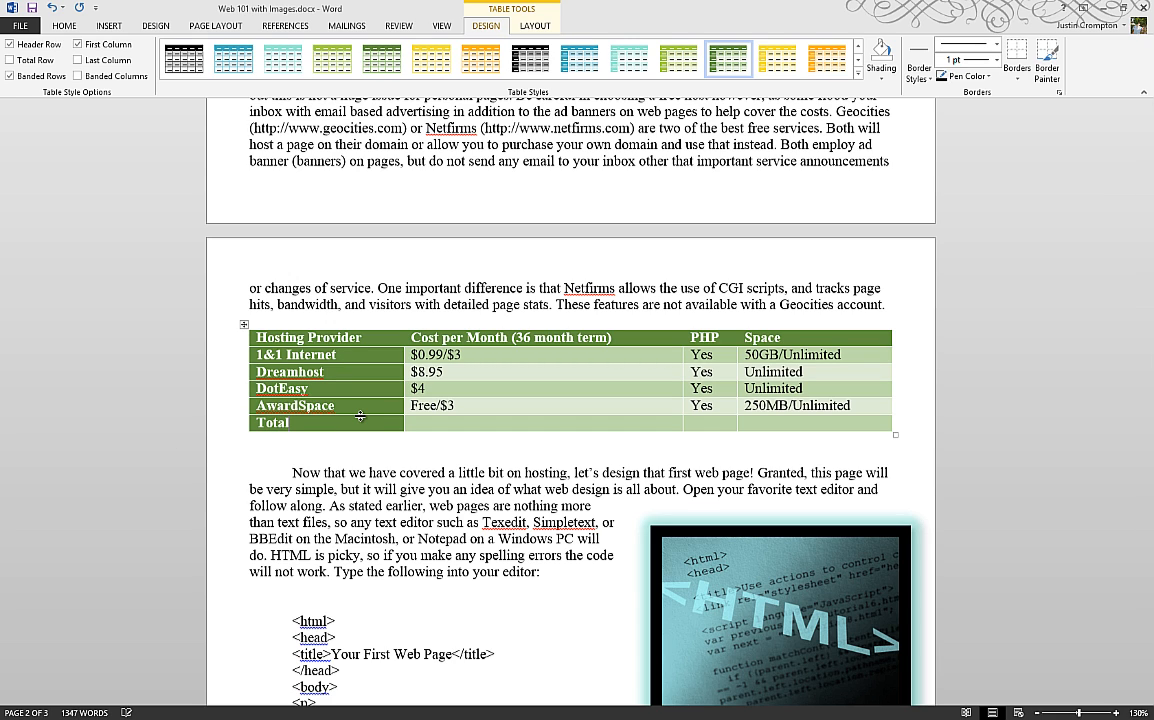
click(38, 59)
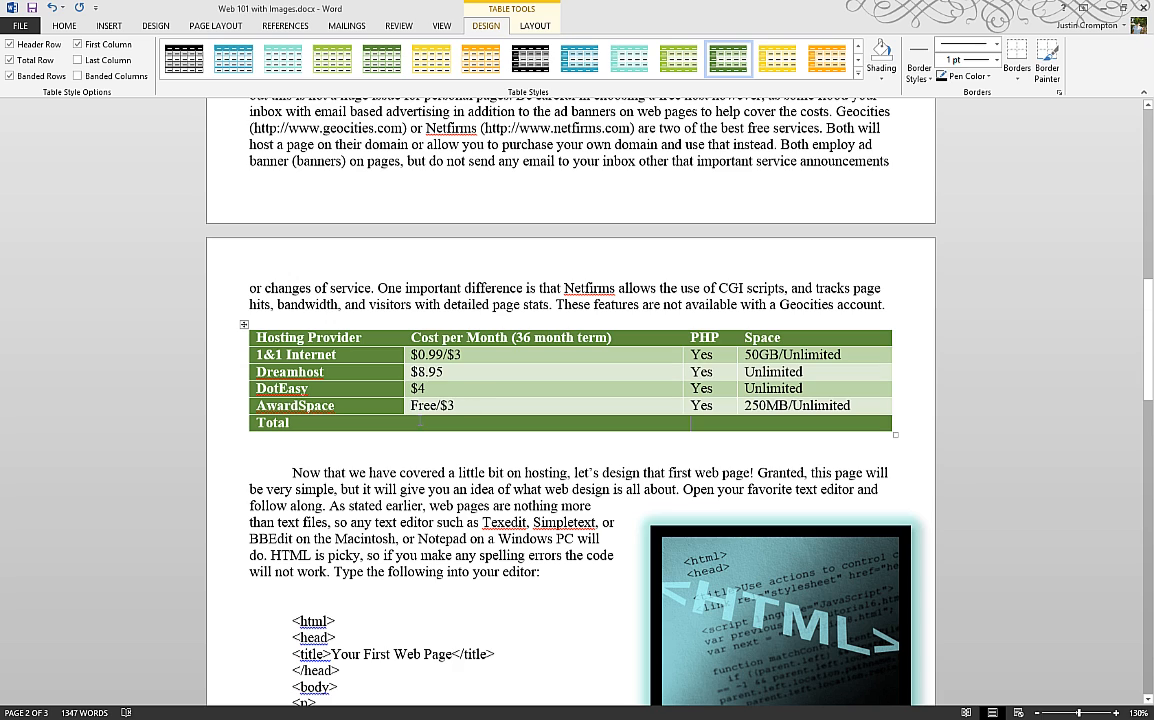
- Insert the formula =SUM(ABOVE) in the Total row's Cost per Month cell
click(534, 25)
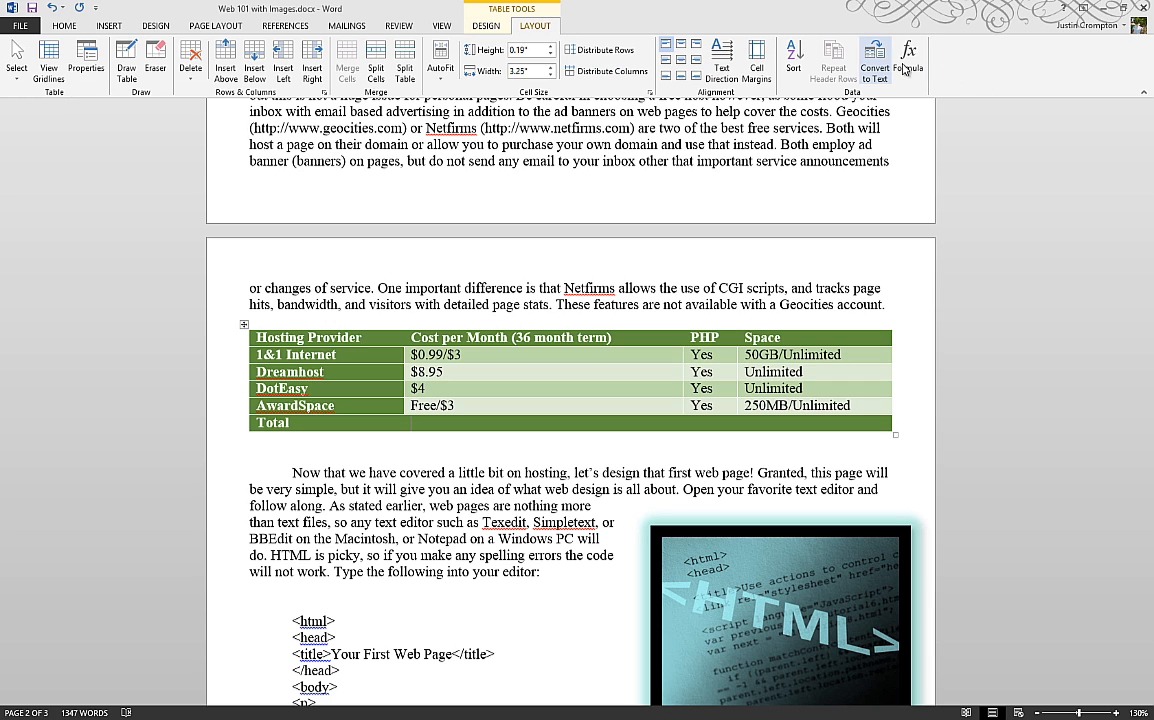
click(910, 62)
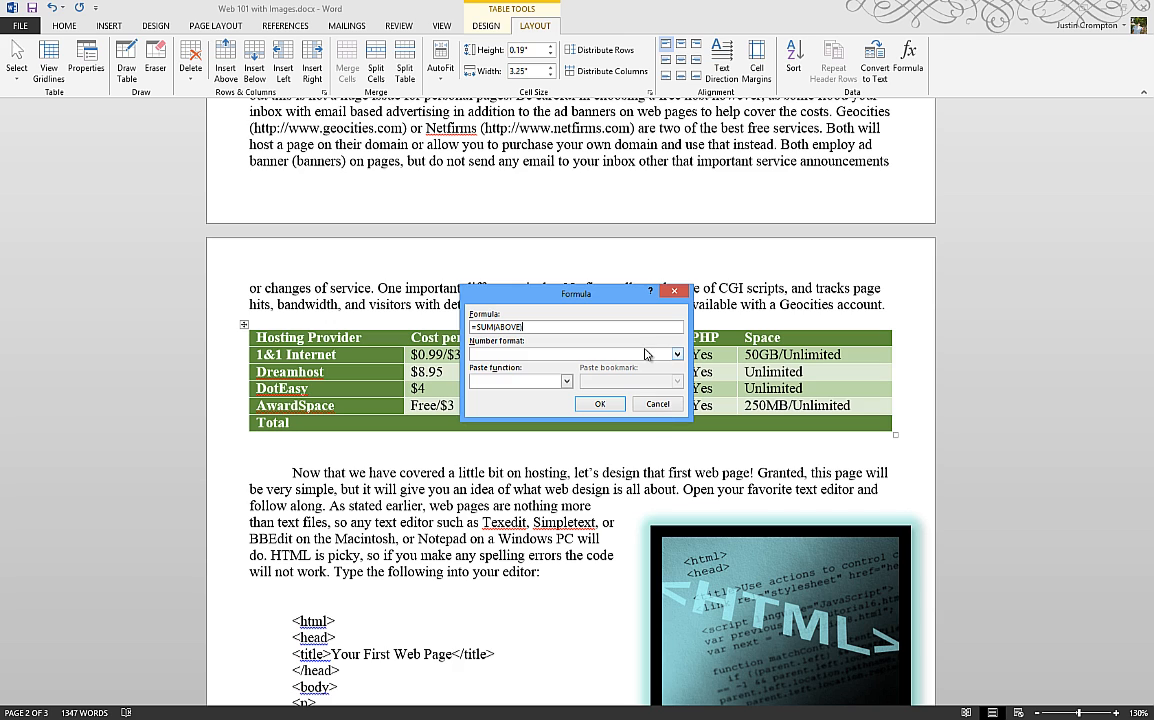
click(599, 404)
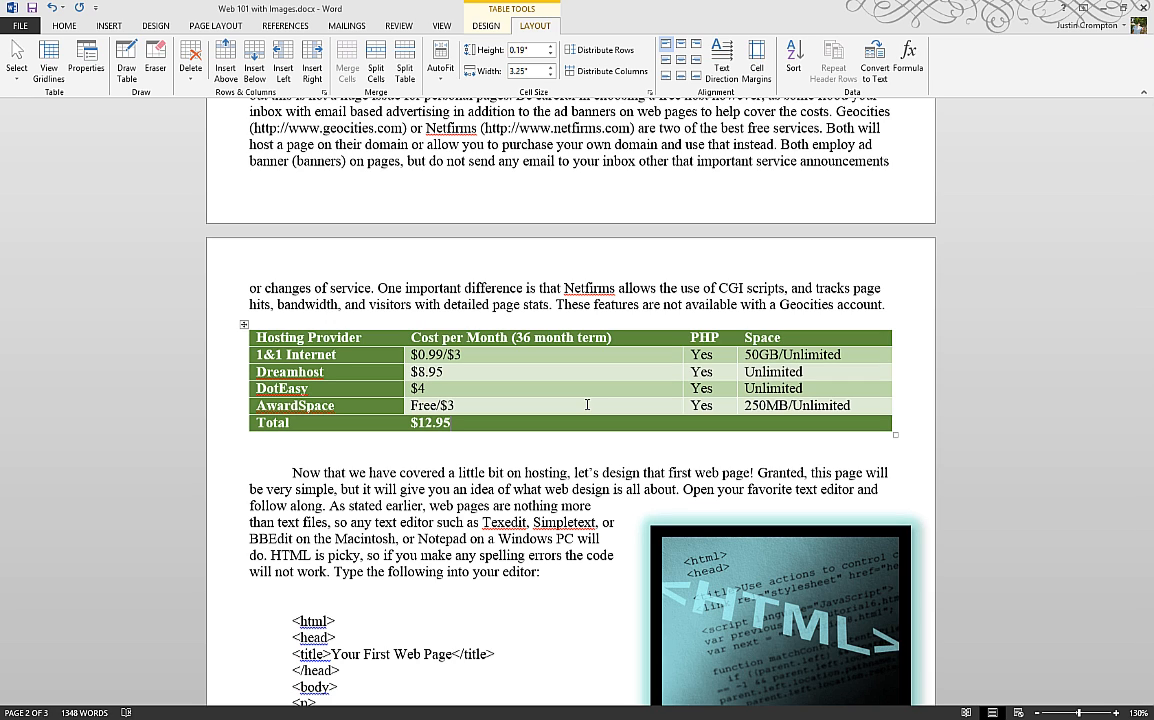
- Insert the formula =Count(ABOVE) in the Total row's PHP cell, replacing the suggested formula
click(710, 423)
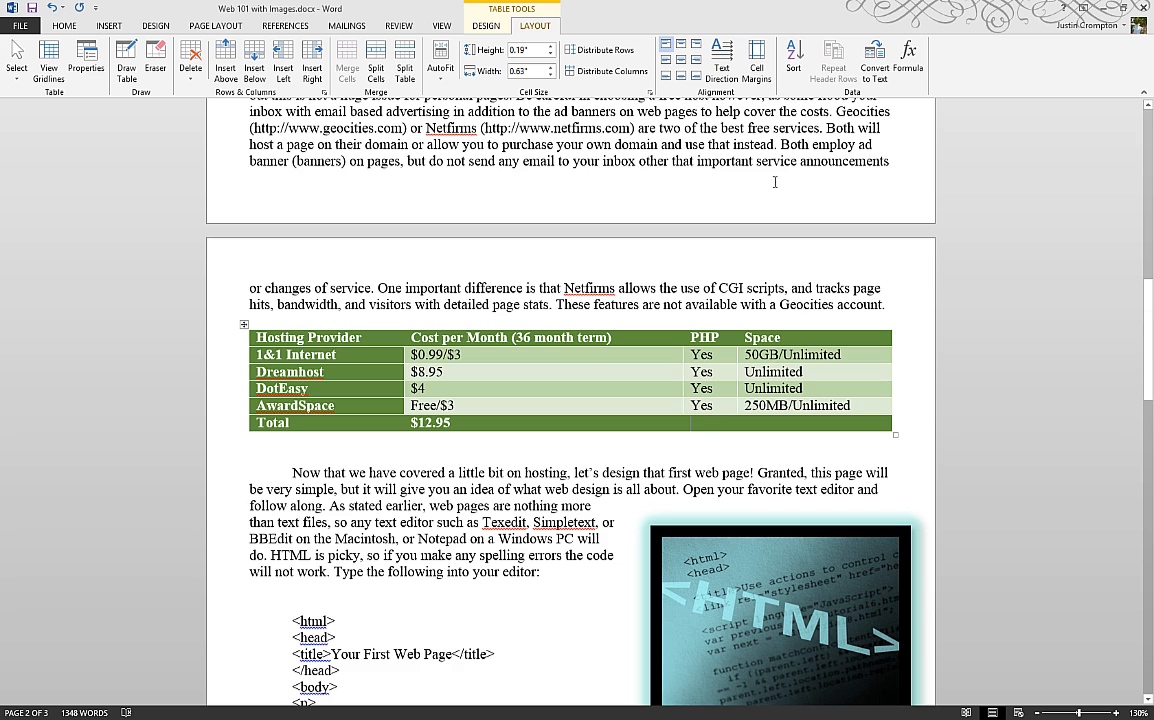
click(923, 70)
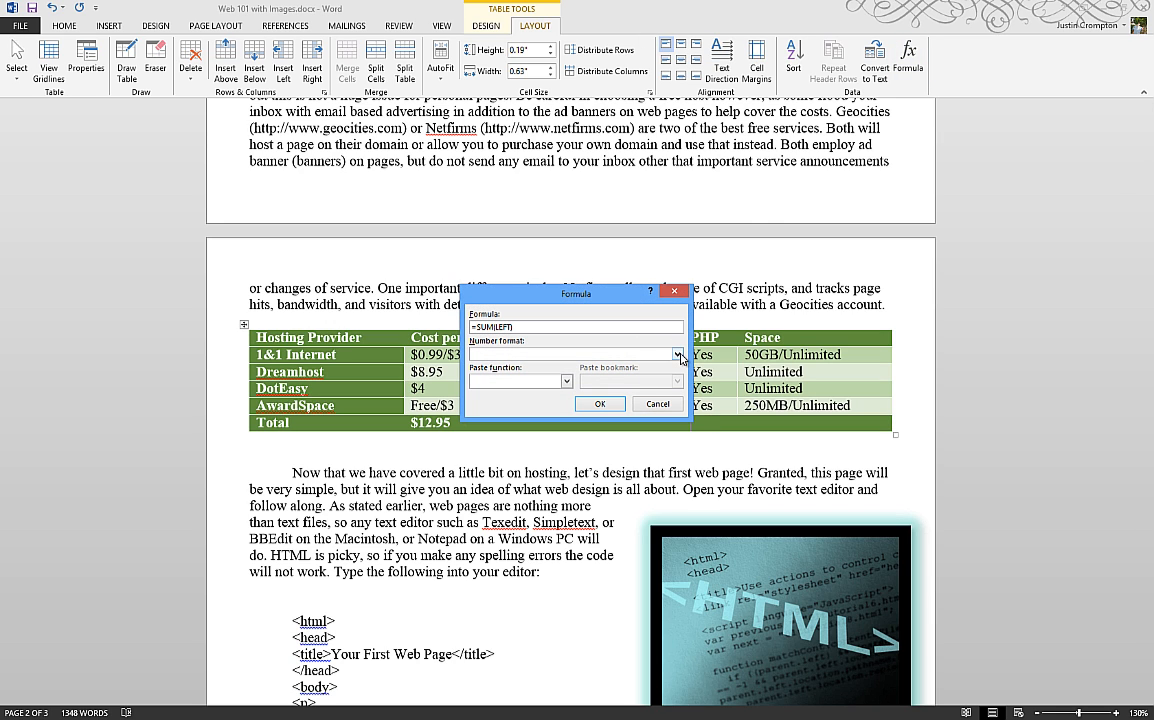
click(677, 354)
click(559, 326)
click(566, 381)
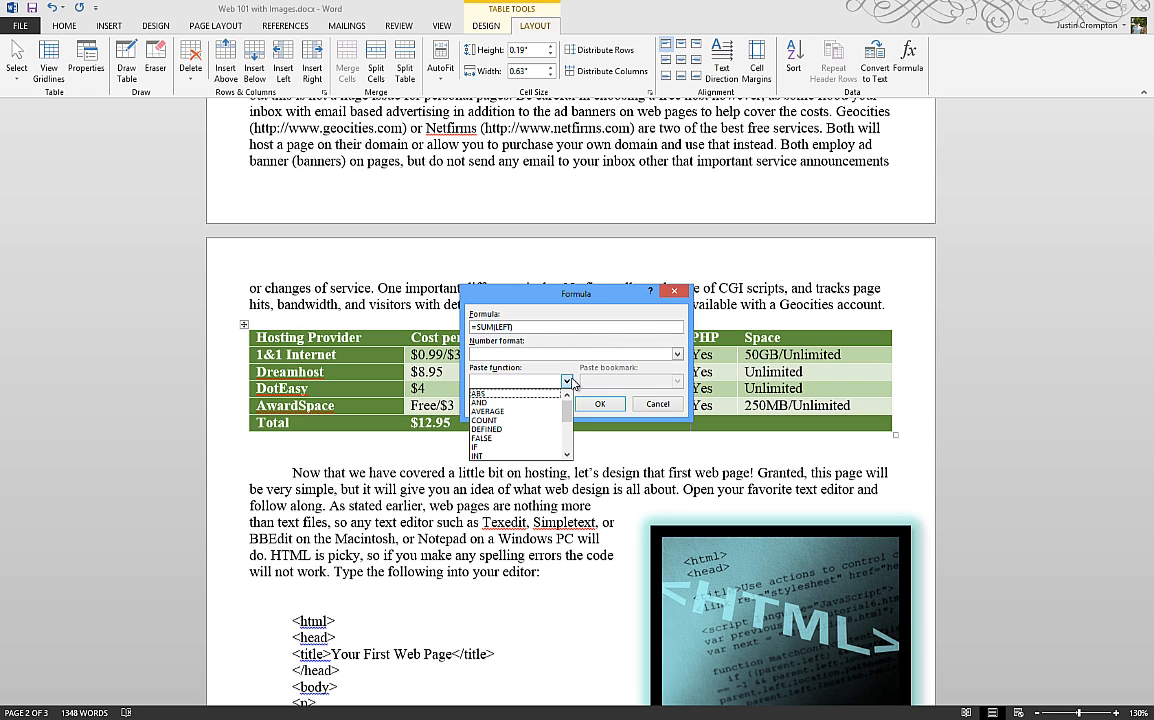
click(535, 421)
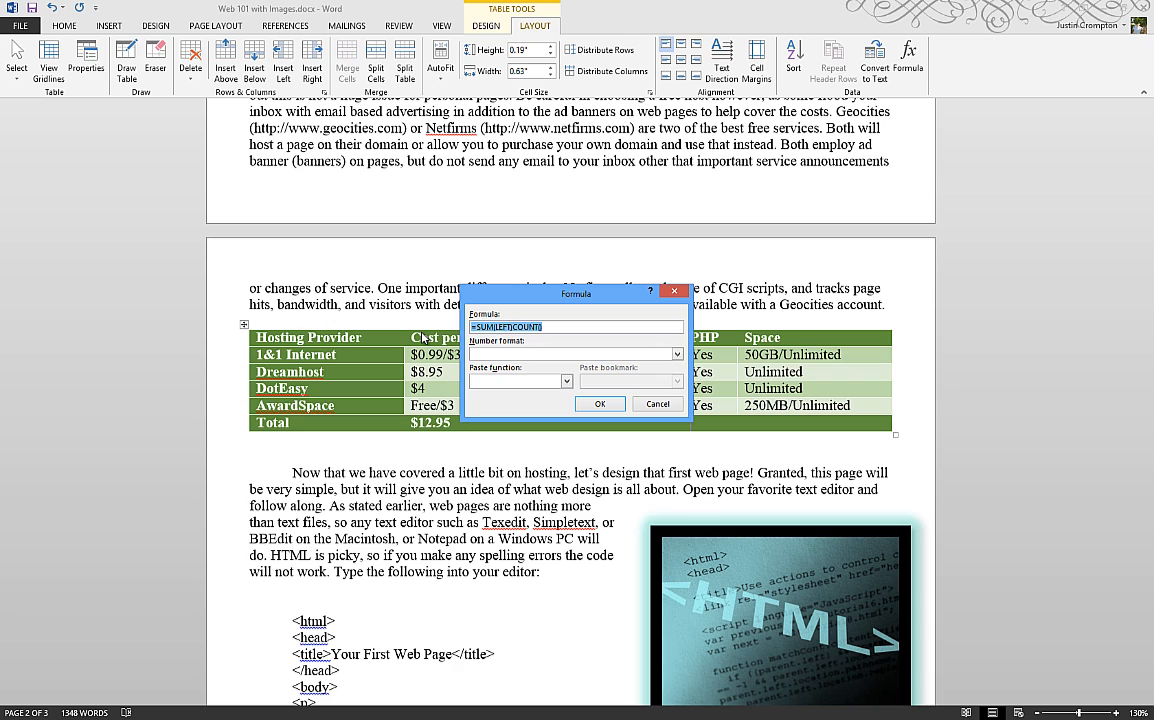
text(=(Cou)
key(BackSpace)
key(BackSpace)
key(BackSpace)
key(BackSpace)
text(Count(ABOVE))
key(Return)
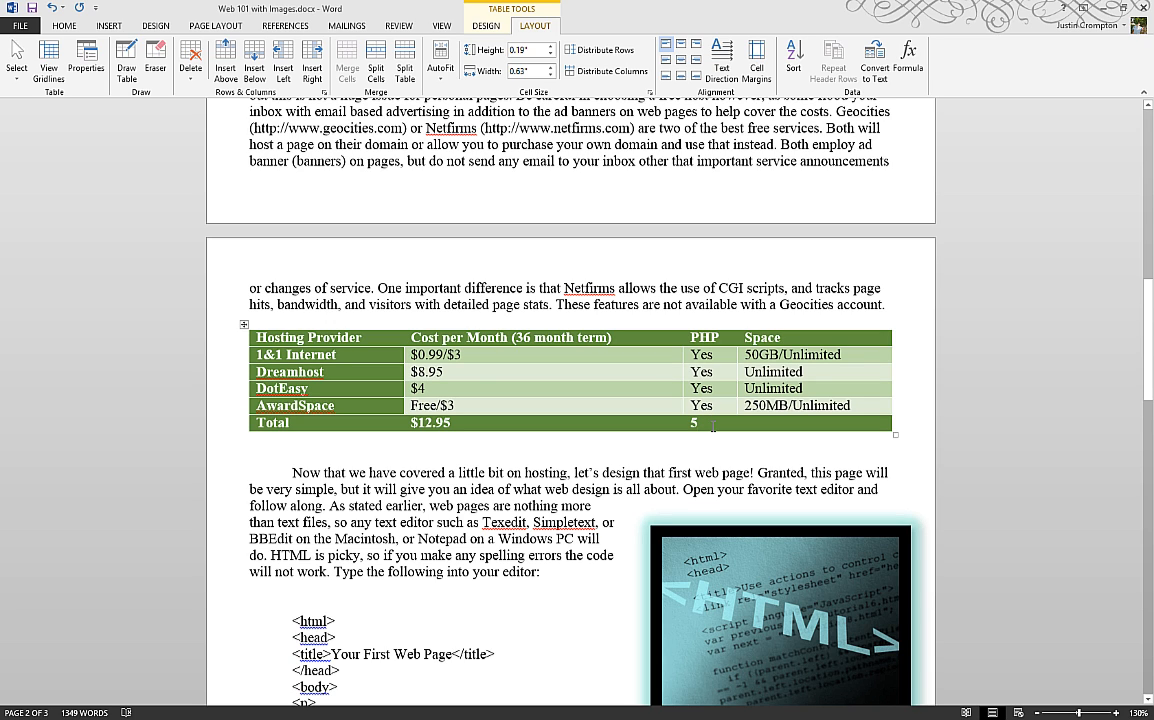
- Review the suggested formula and the available functions for the Total row's Space cell without inserting a formula
click(786, 425)
click(908, 60)
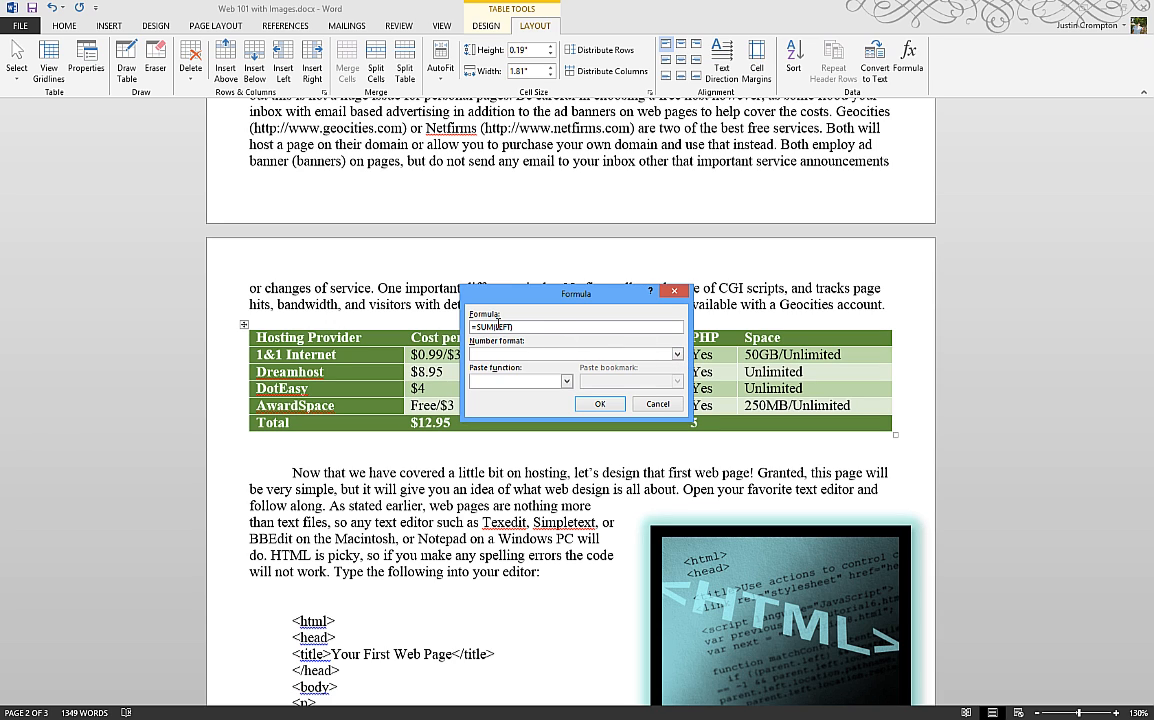
drag(498, 327, 510, 327)
click(566, 381)
scroll(553, 417, down, 3)
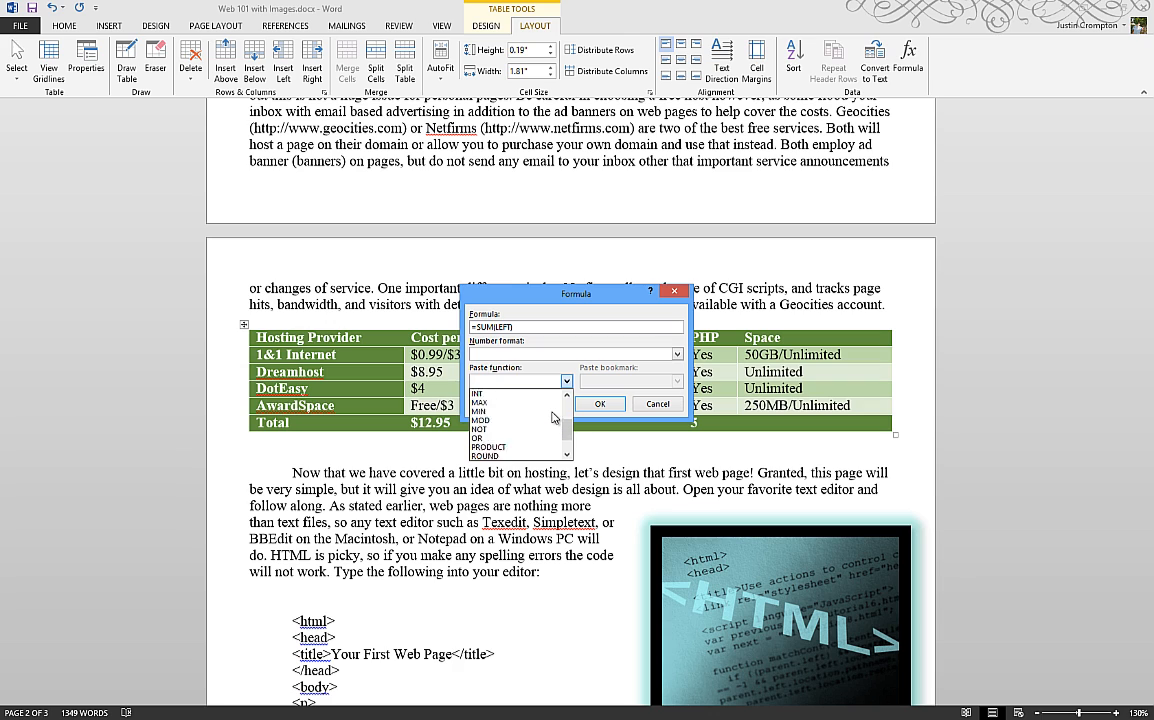
scroll(553, 417, up, 4)
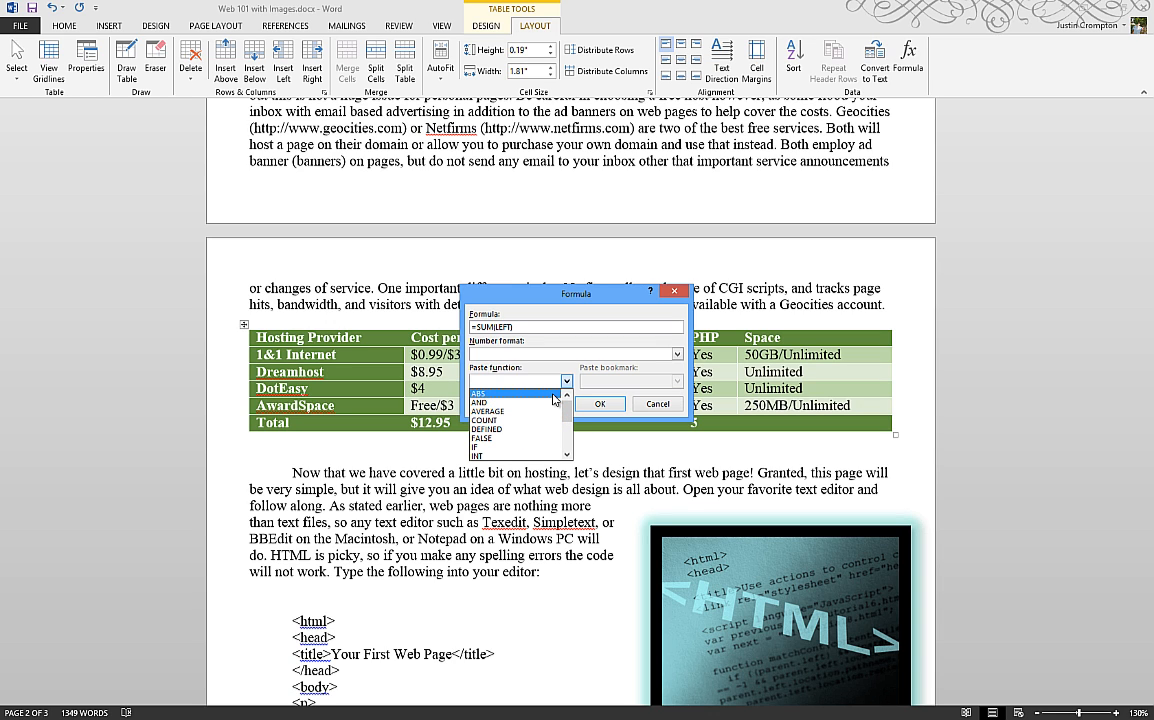
click(499, 327)
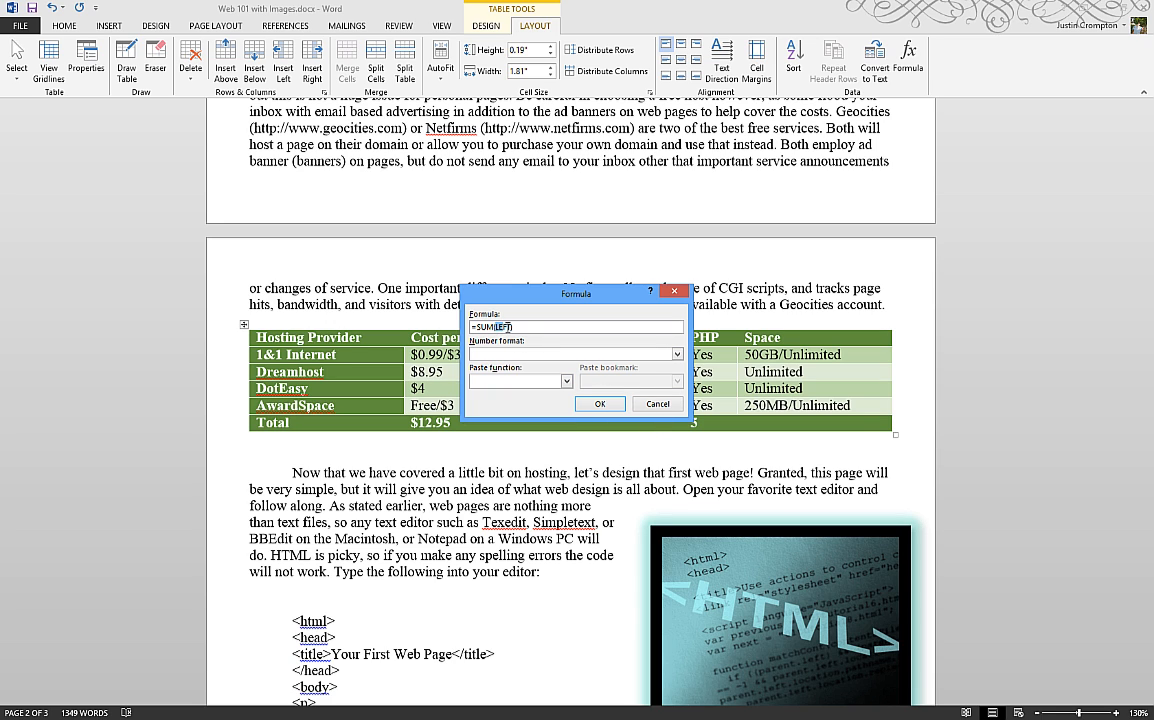
drag(499, 327, 514, 327)
click(601, 401)
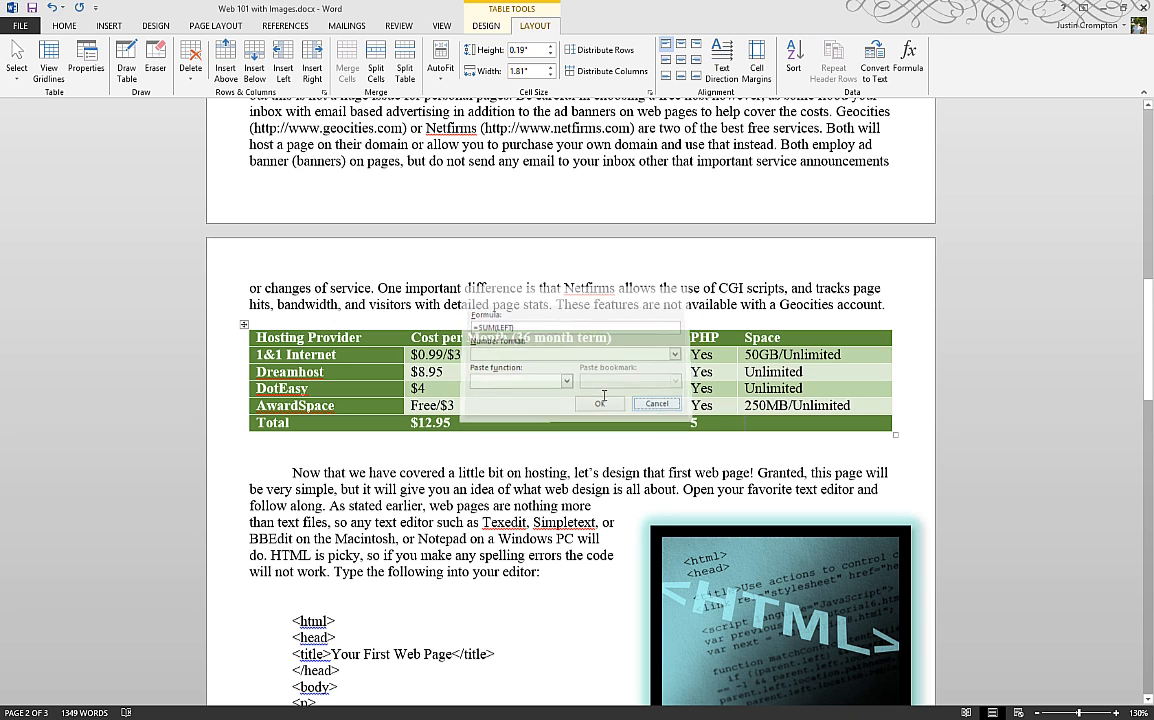
- Switch off the Total Row formatting and clear the contents of the hosting table's Total row
click(483, 27)
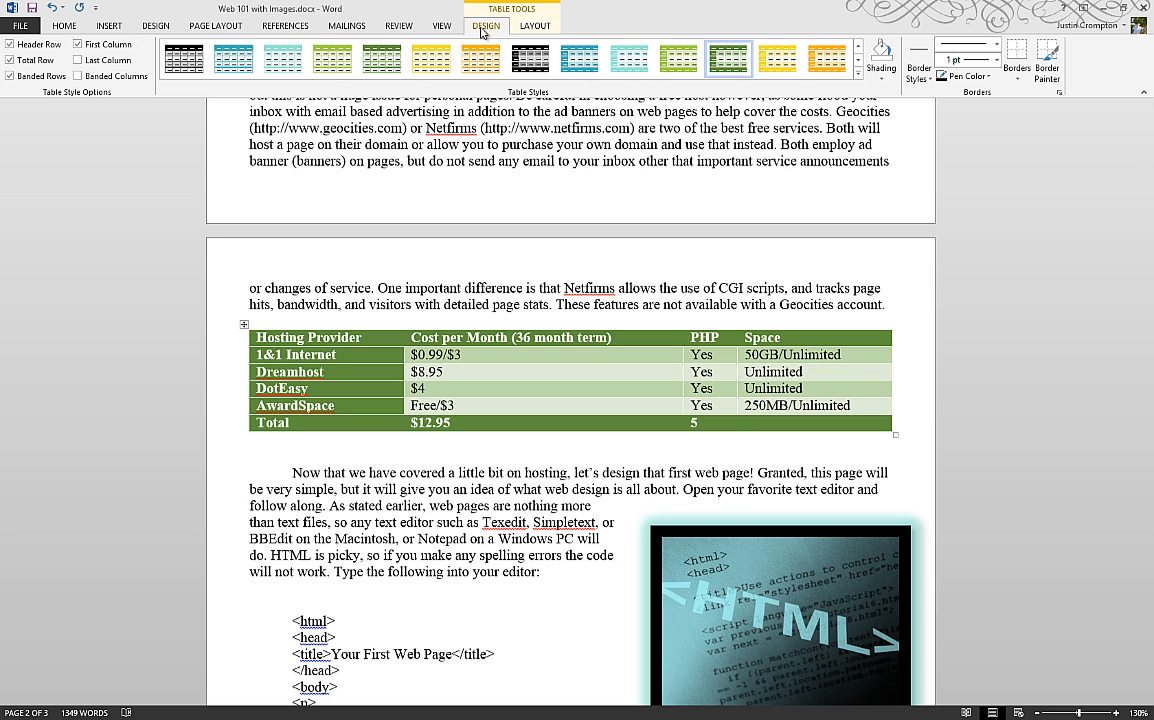
click(36, 60)
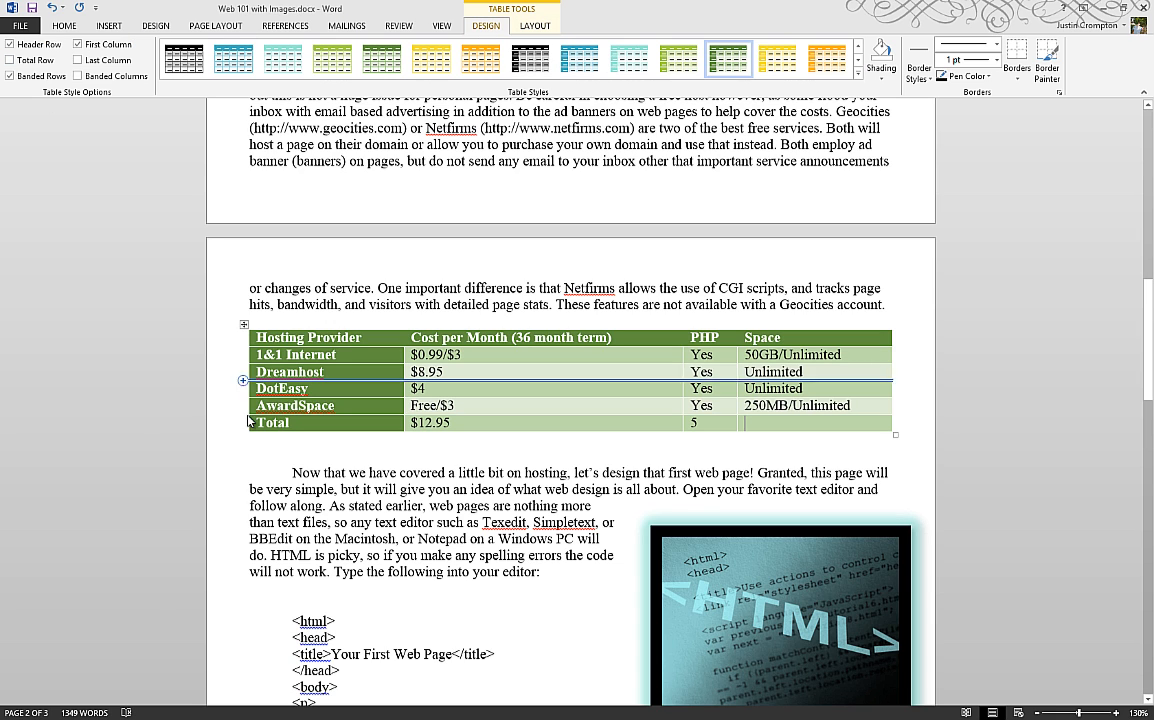
drag(248, 421, 750, 431)
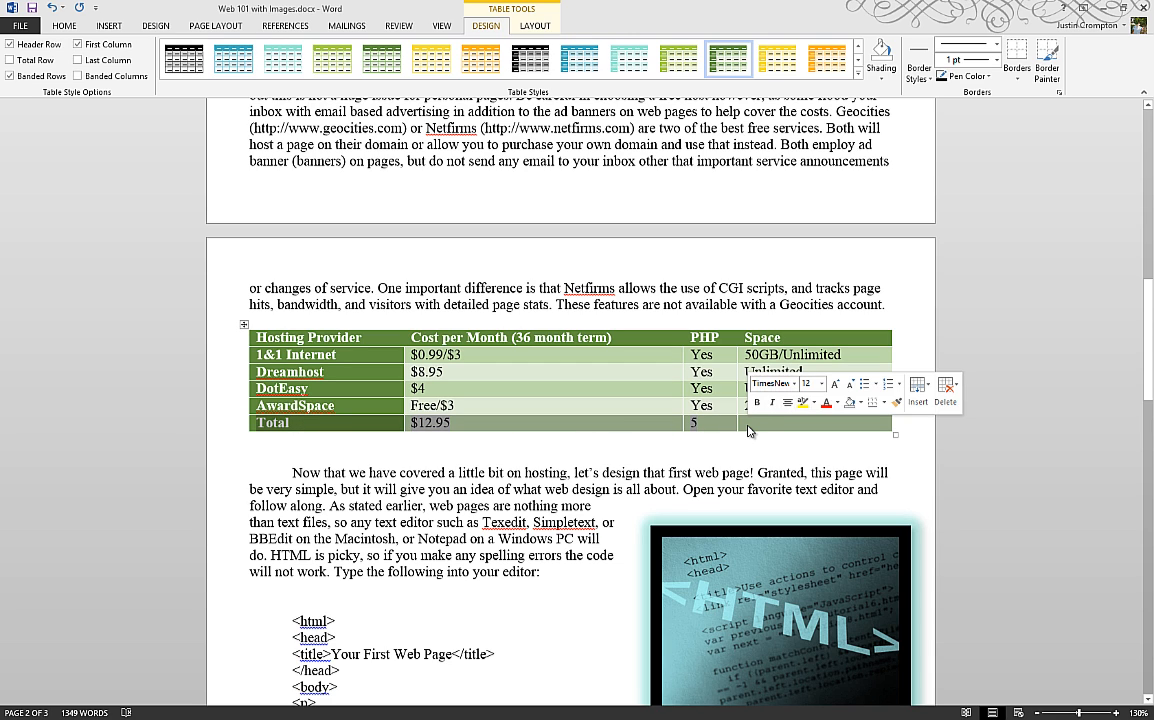
key(Delete)
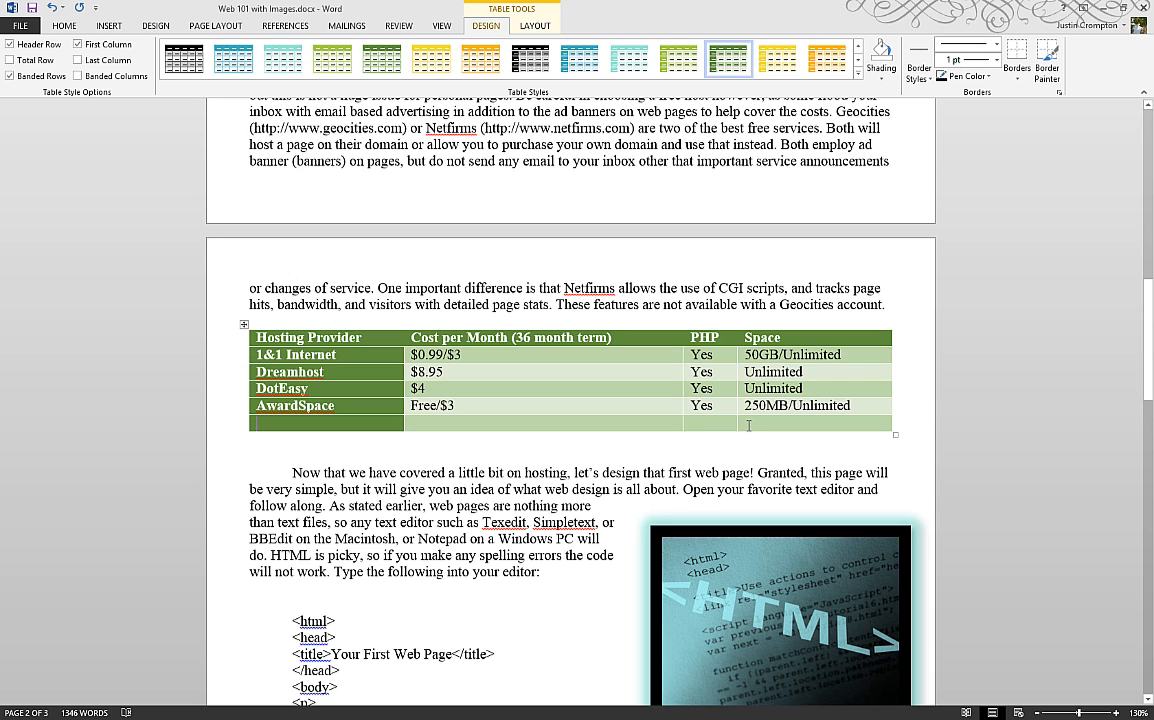
- Delete the entire empty row below AwardSpace using the Delete entire row option
click(304, 418)
drag(319, 420, 649, 416)
right_click(590, 421)
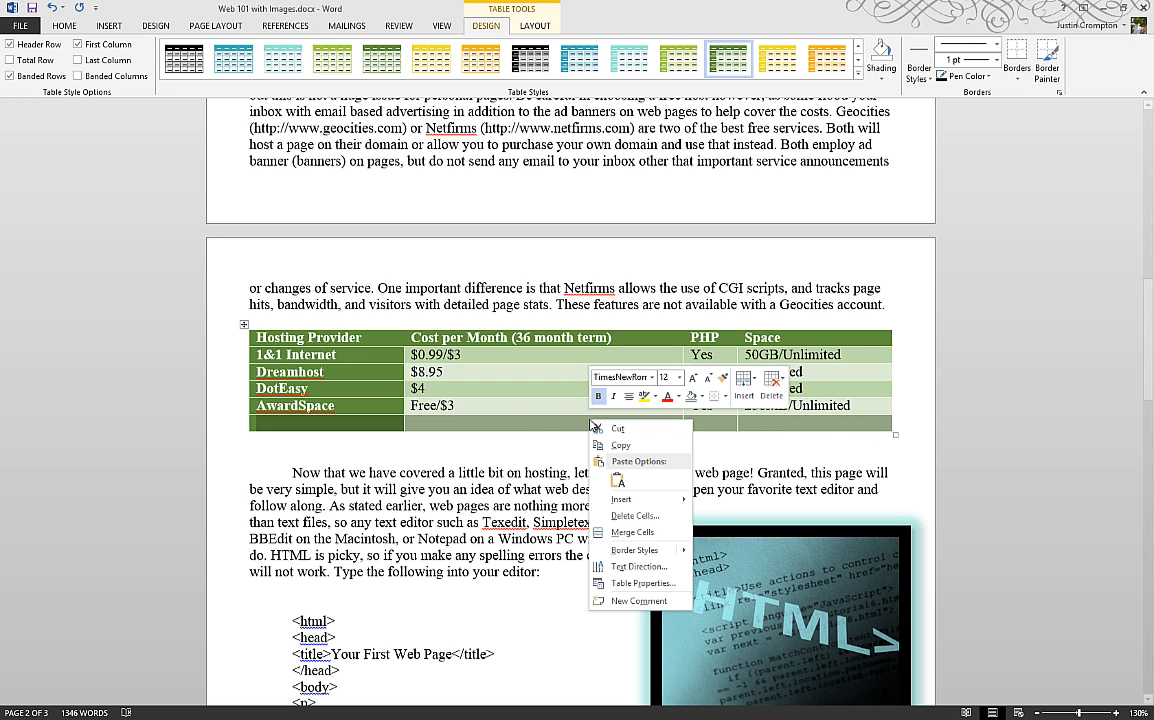
click(615, 520)
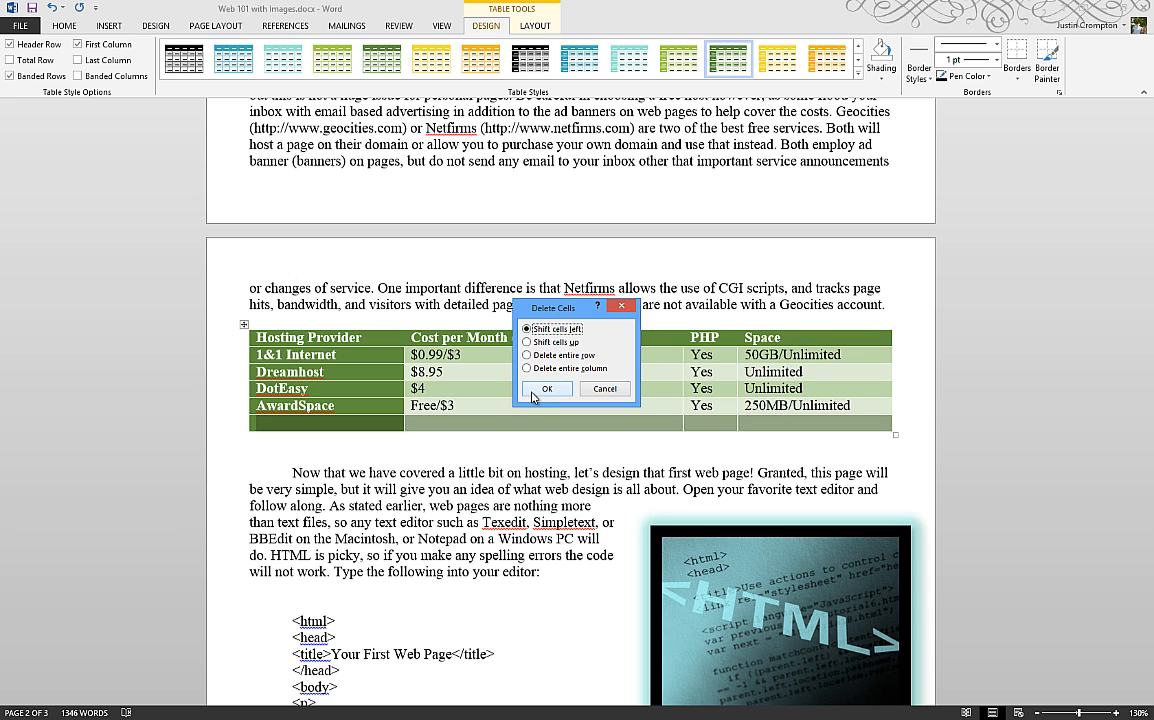
click(537, 356)
click(548, 389)
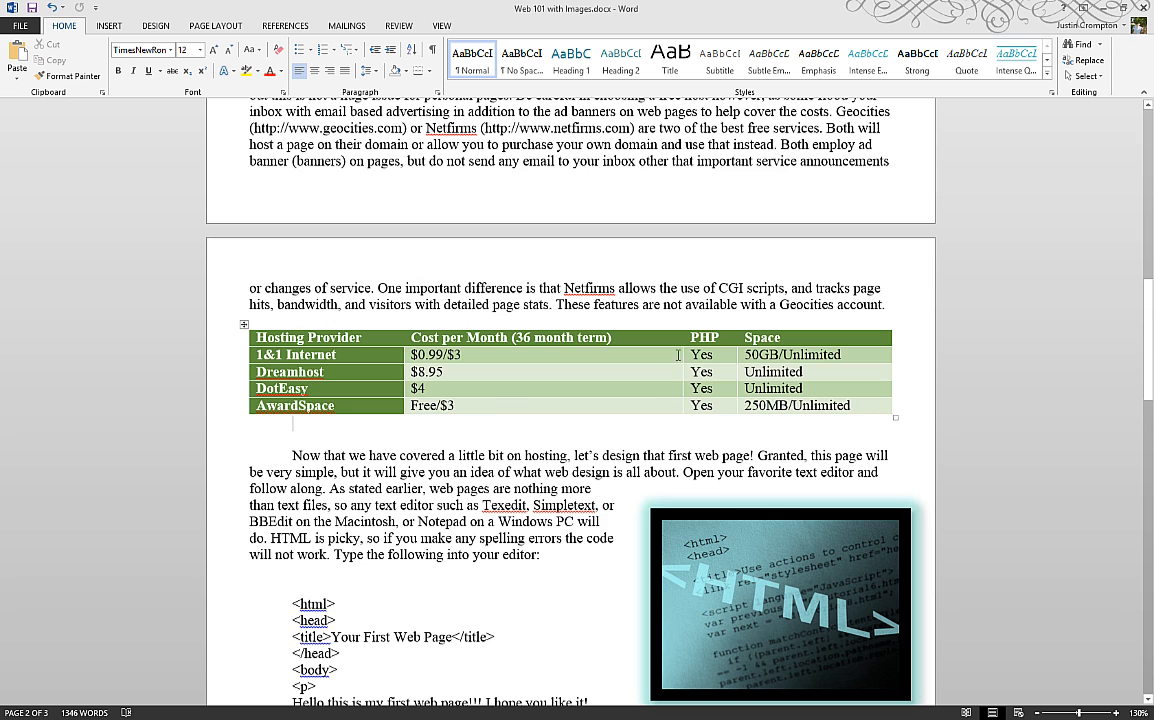
- Clear the contents of the whole PHP column, including its heading, and undo the deletion
drag(678, 355, 692, 410)
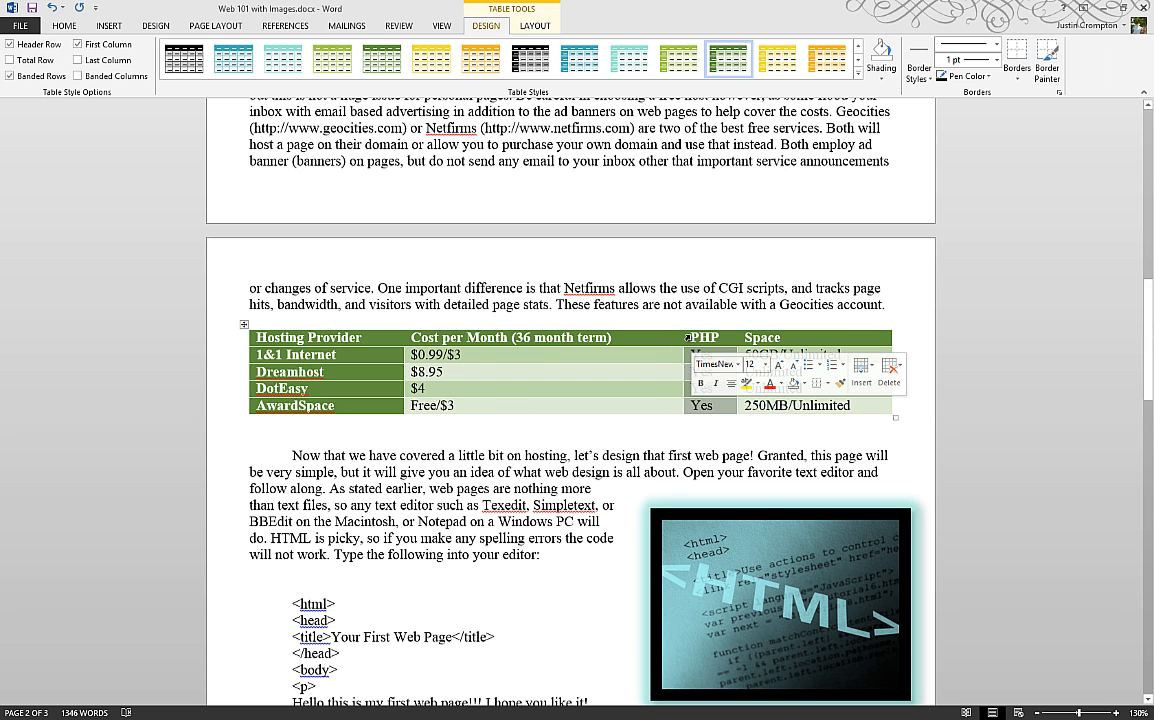
click(688, 338)
drag(688, 338, 695, 406)
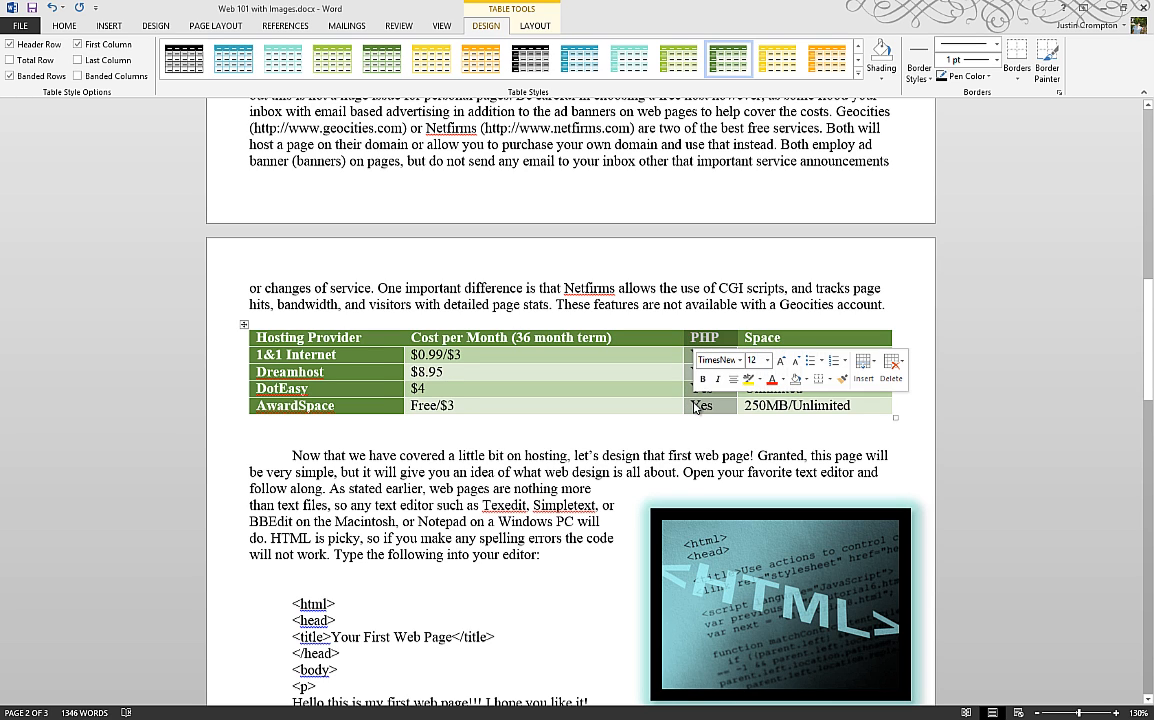
key(BackSpace)
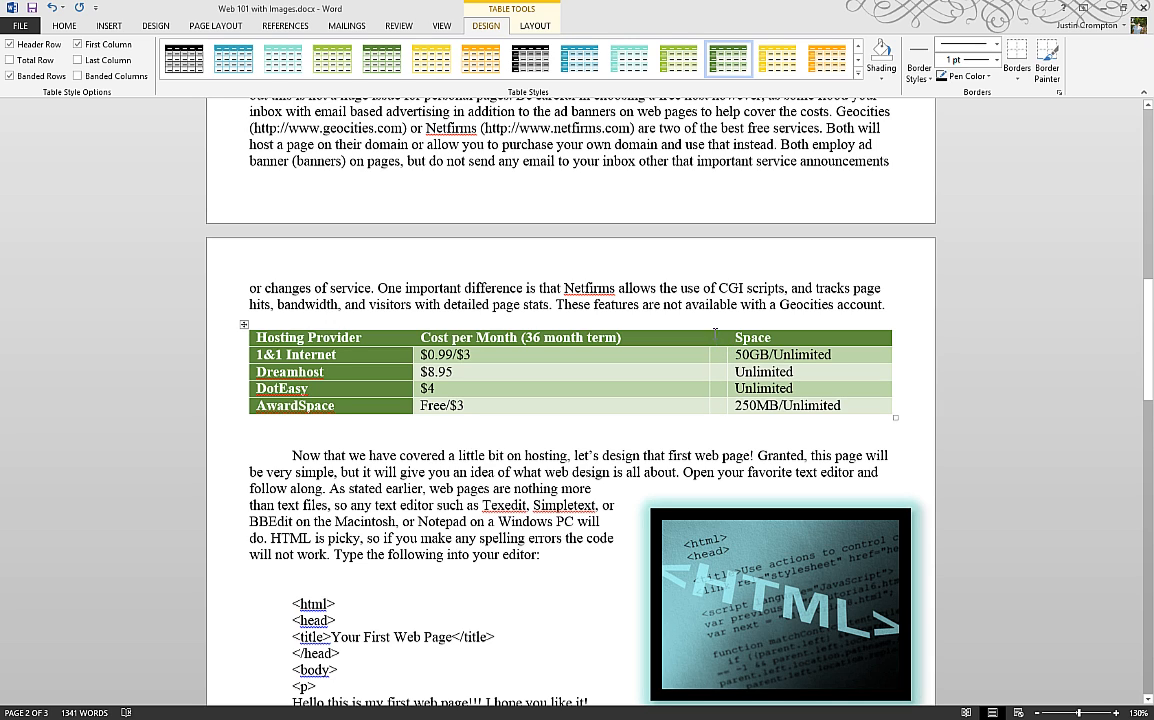
click(52, 8)
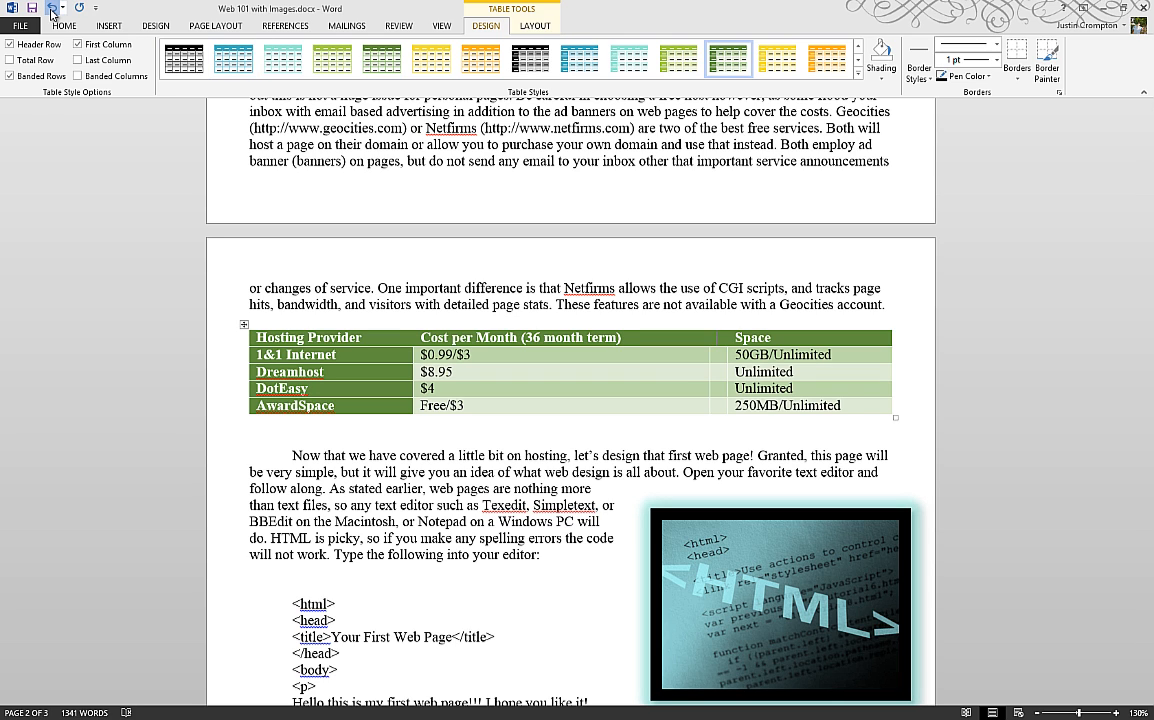
- Switch to the sftablegrids.docx document and examine the column headings and game times in the Saturday March 23 table
click(338, 398)
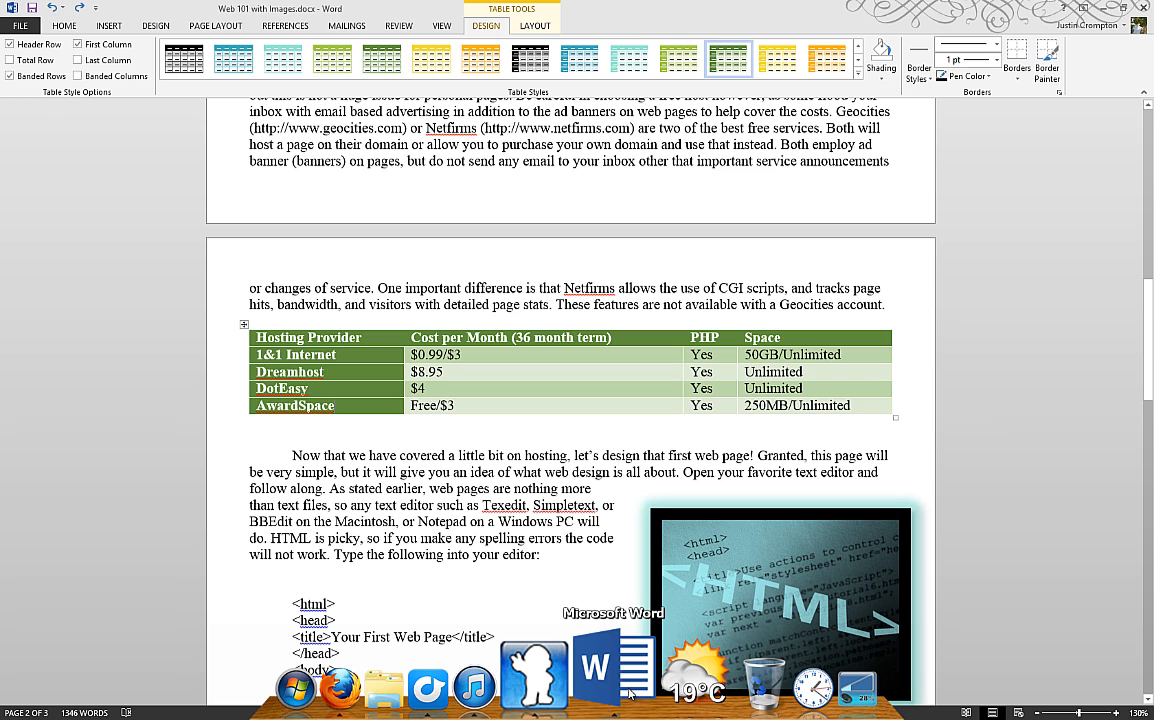
click(629, 690)
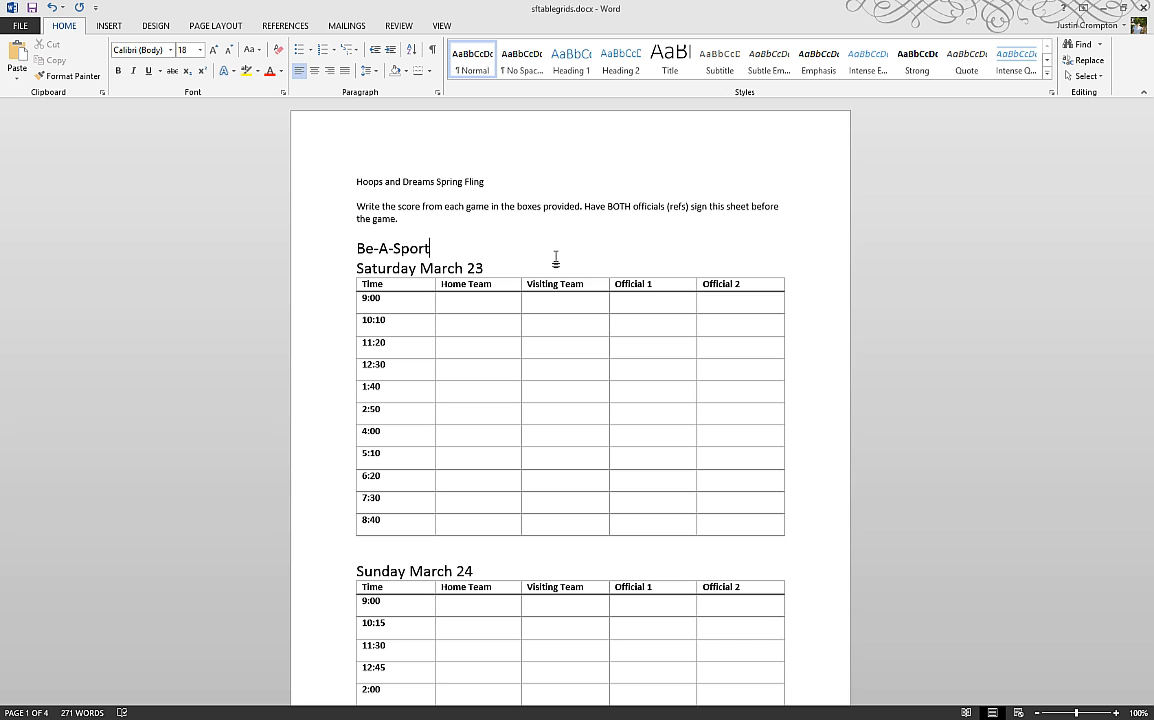
click(492, 284)
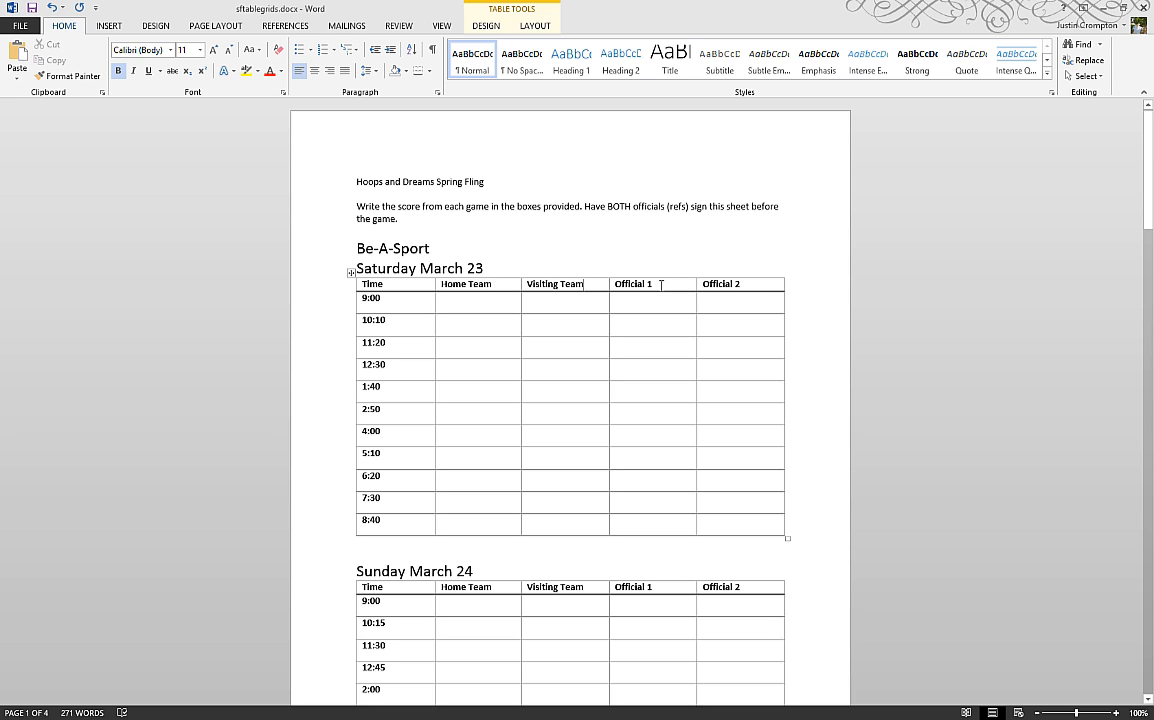
click(741, 288)
click(411, 320)
click(404, 342)
click(404, 365)
click(398, 387)
click(393, 413)
click(392, 437)
click(390, 458)
click(389, 482)
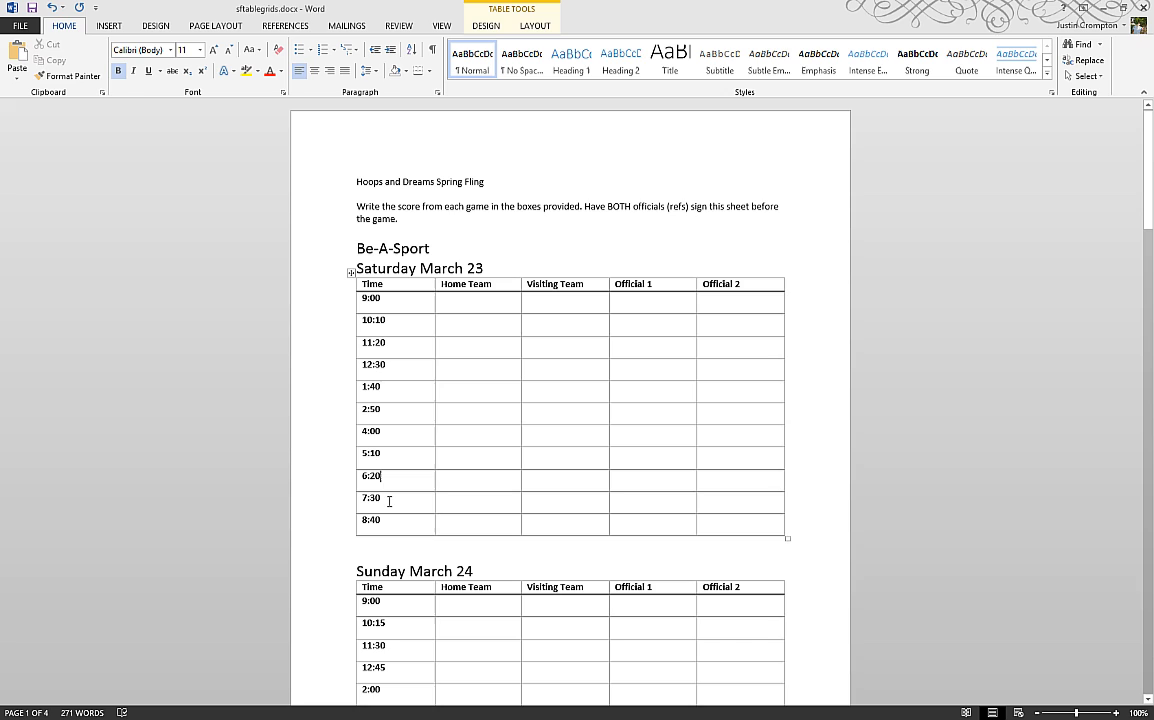
- Examine the Be-A-Sport schedule tables for Saturday March 23 and Sunday March 24, including the style options applied to the Saturday table
click(447, 225)
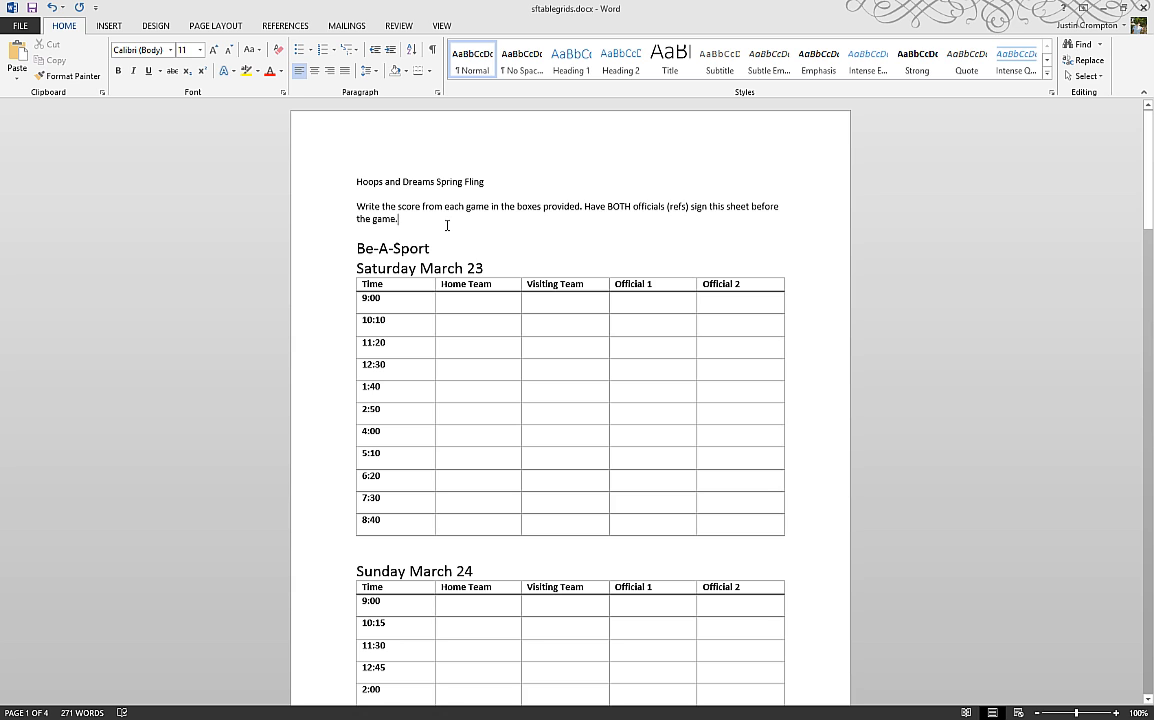
scroll(426, 401, down, 6)
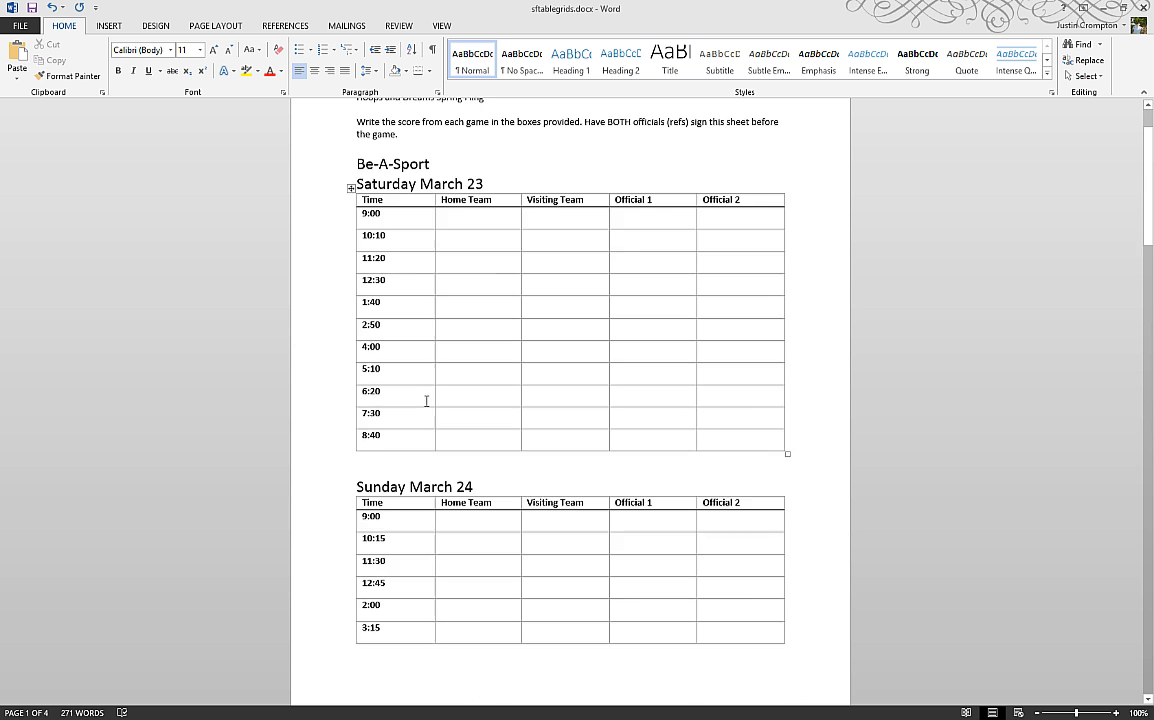
scroll(426, 401, up, 1)
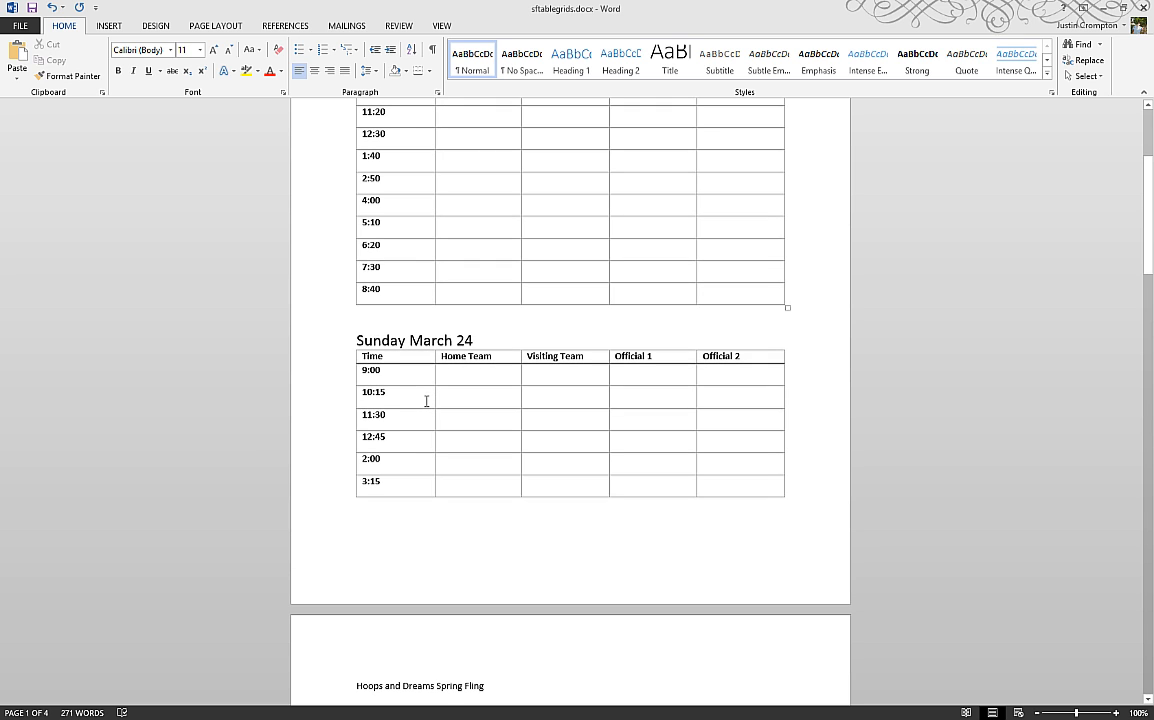
scroll(426, 401, up, 4)
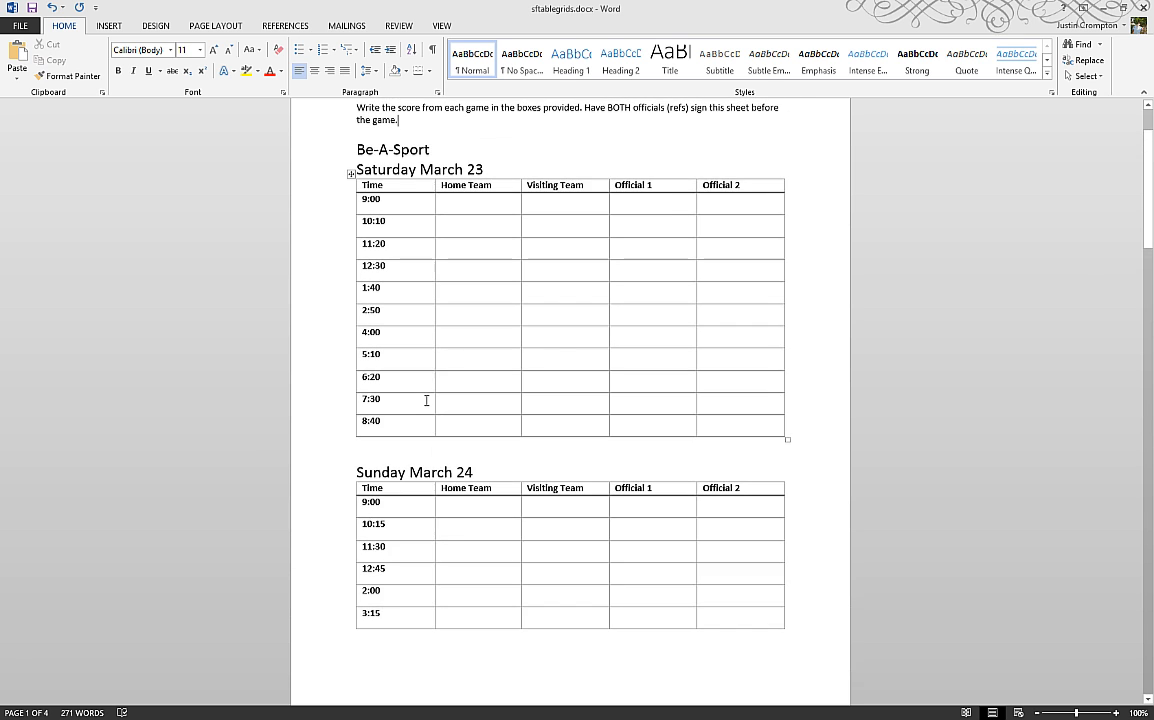
scroll(426, 401, down, 1)
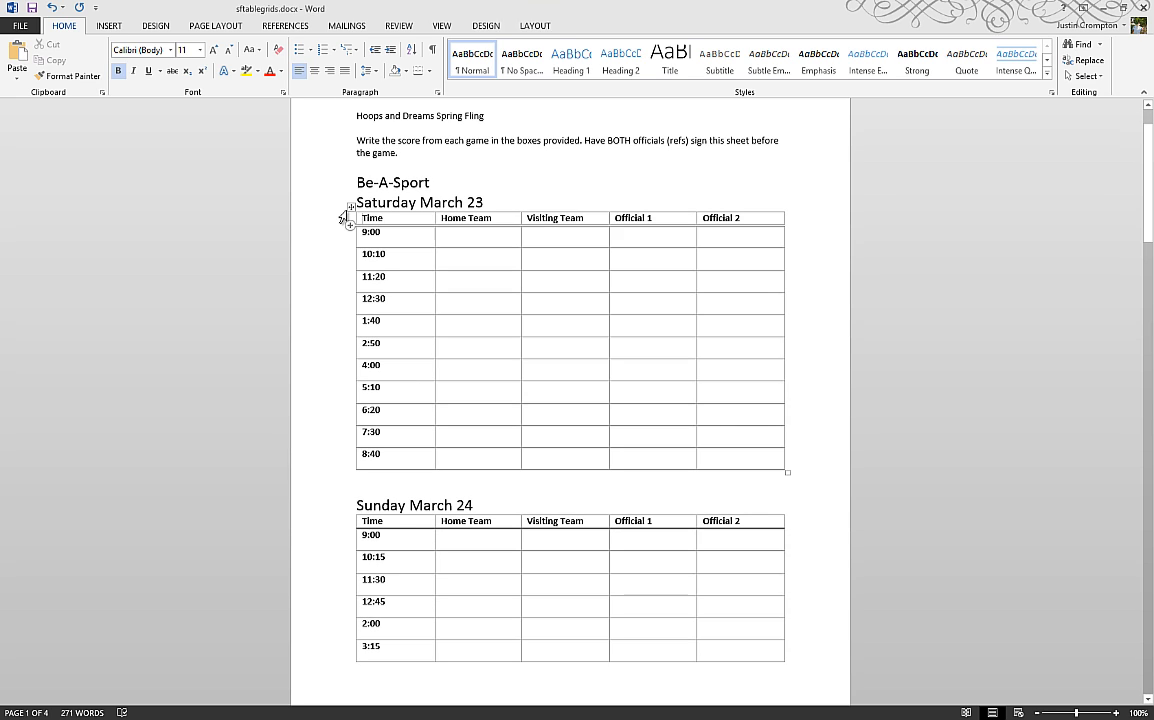
click(351, 207)
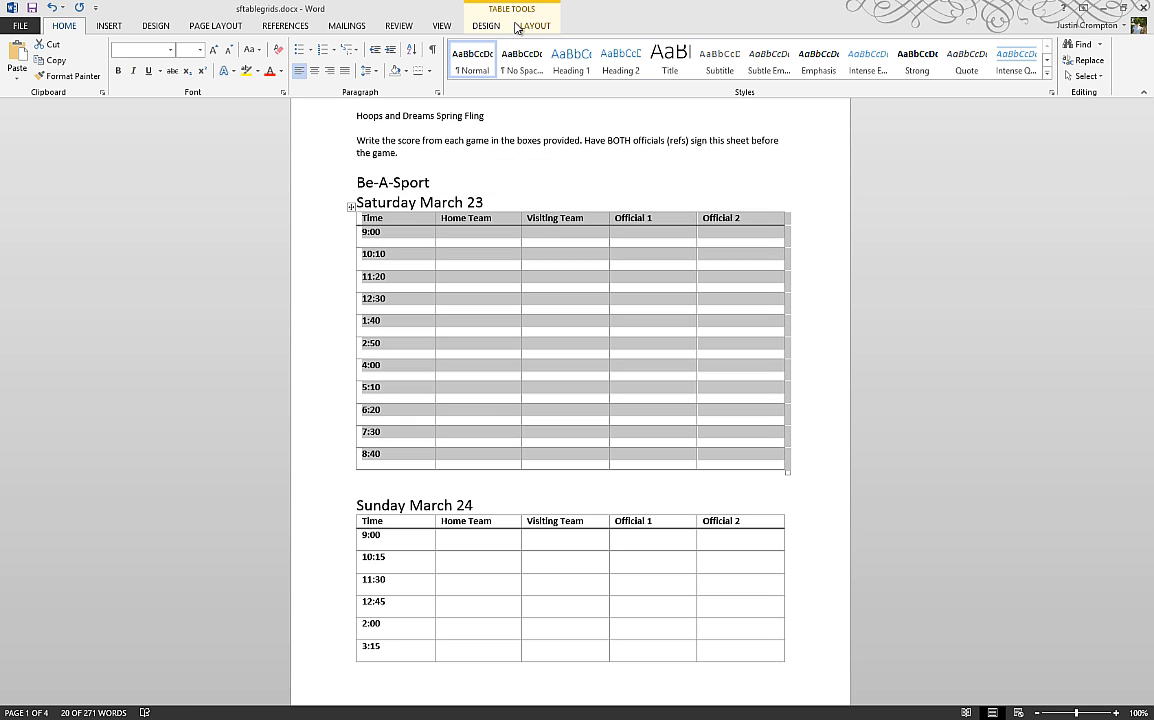
click(487, 26)
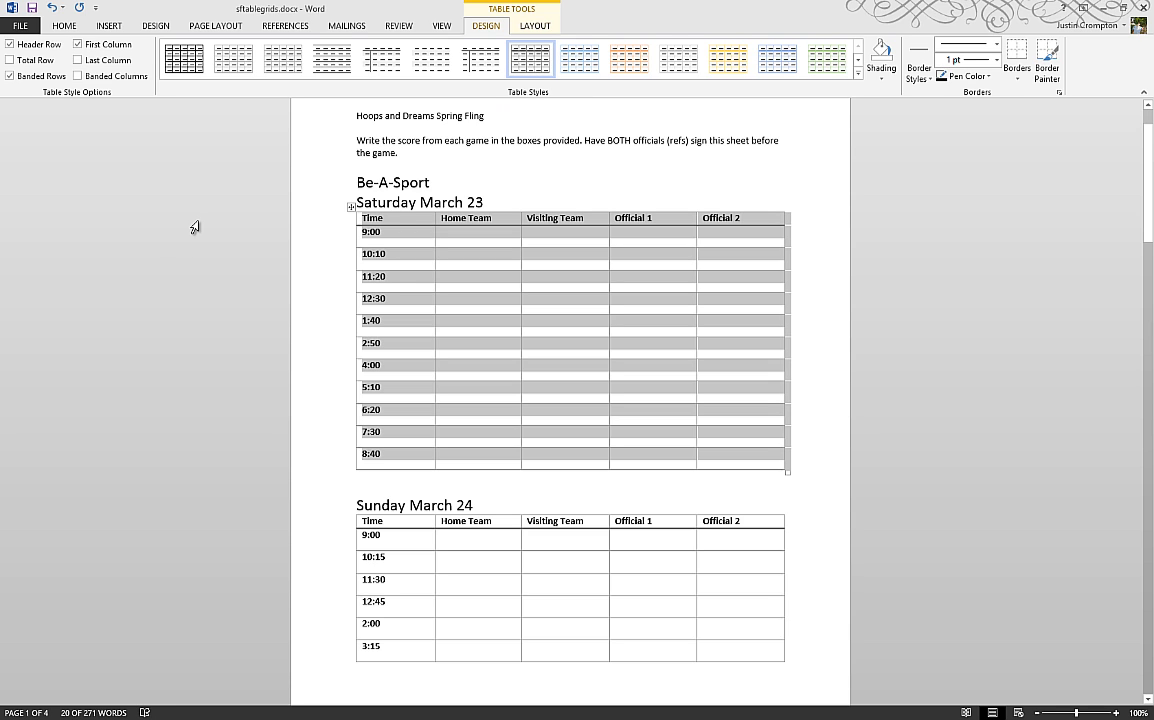
click(477, 237)
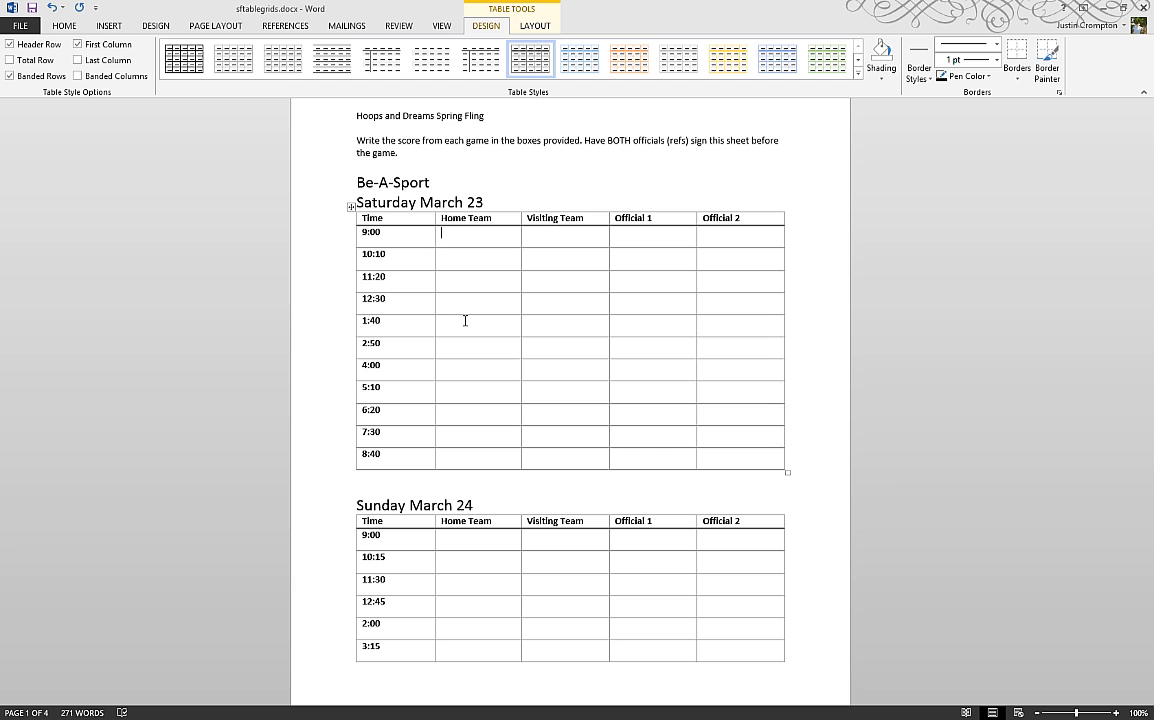
scroll(528, 335, down, 4)
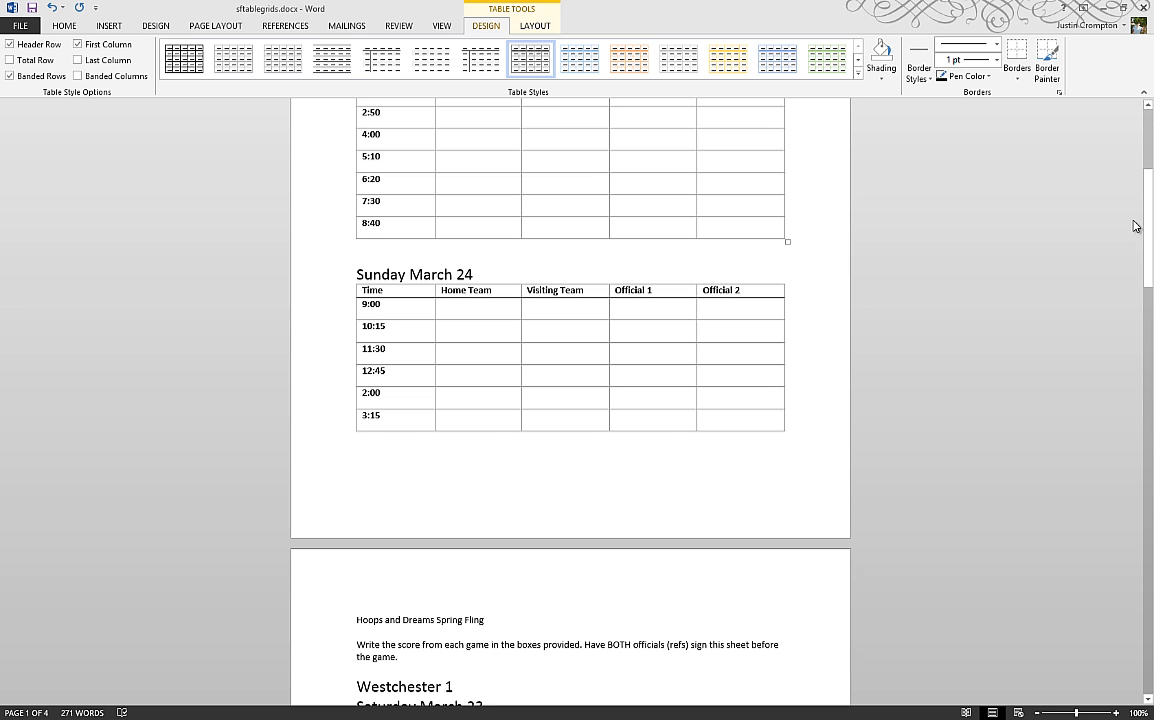
scroll(467, 327, down, 7)
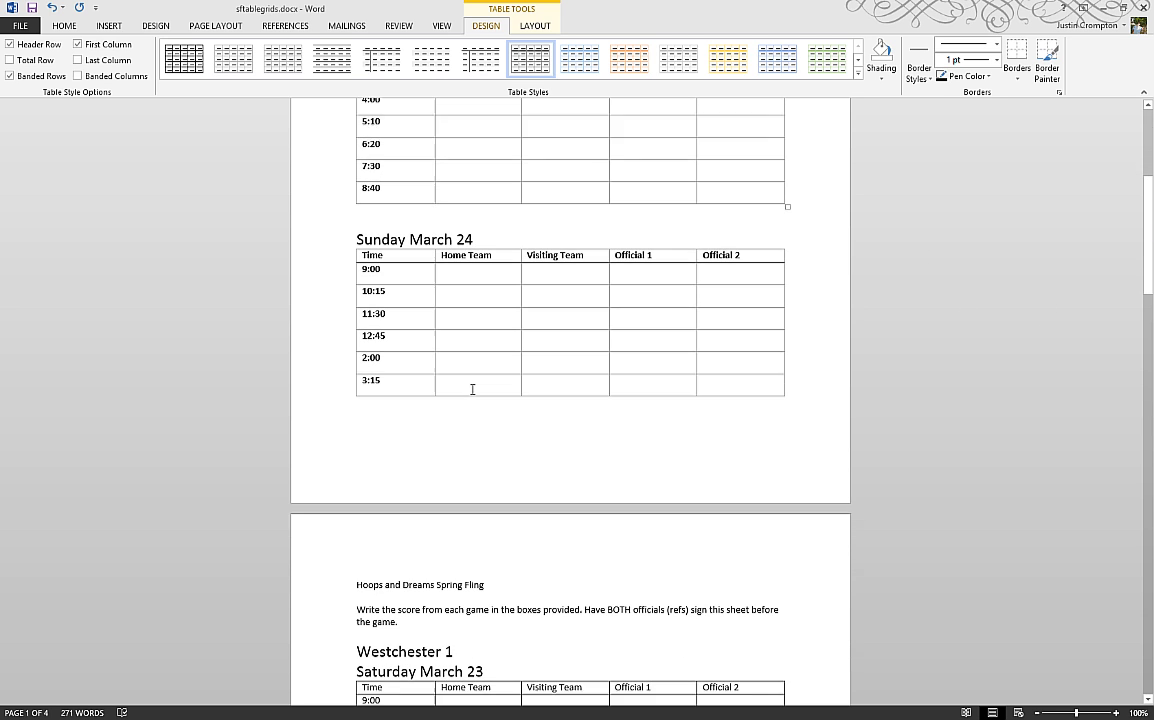
- Add a page break after the document's last table and insert a table with 5 columns and 12 rows on the new page
drag(1150, 310, 1150, 572)
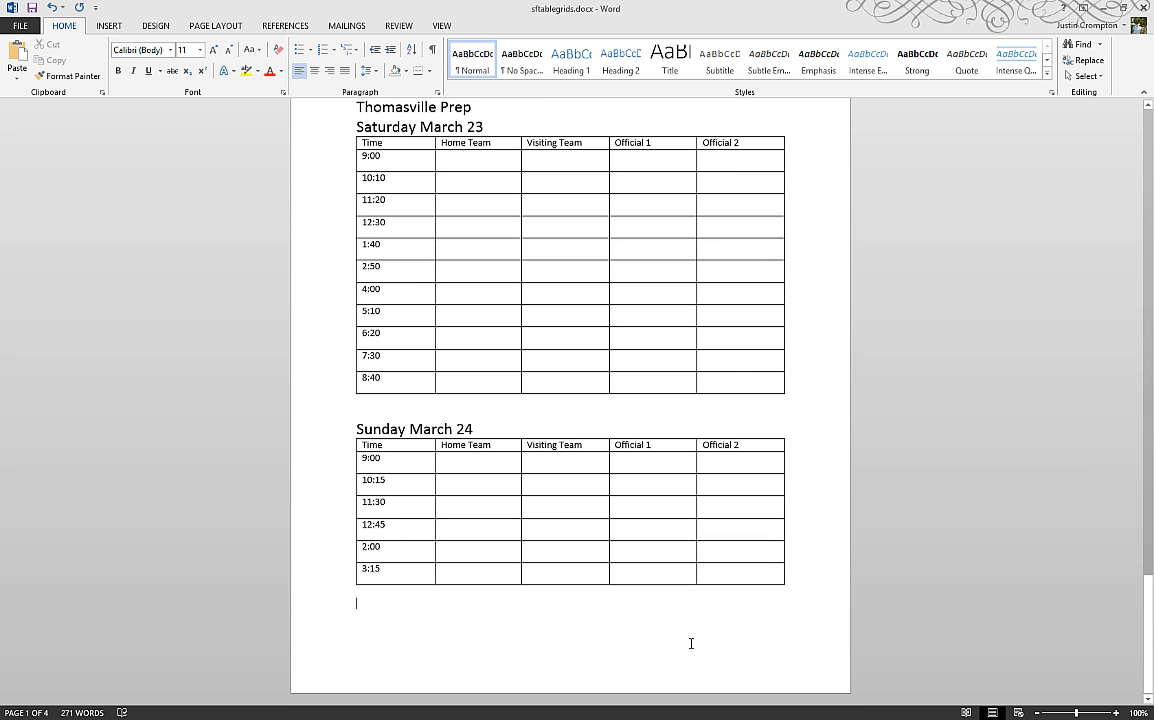
key(ctrl+Return)
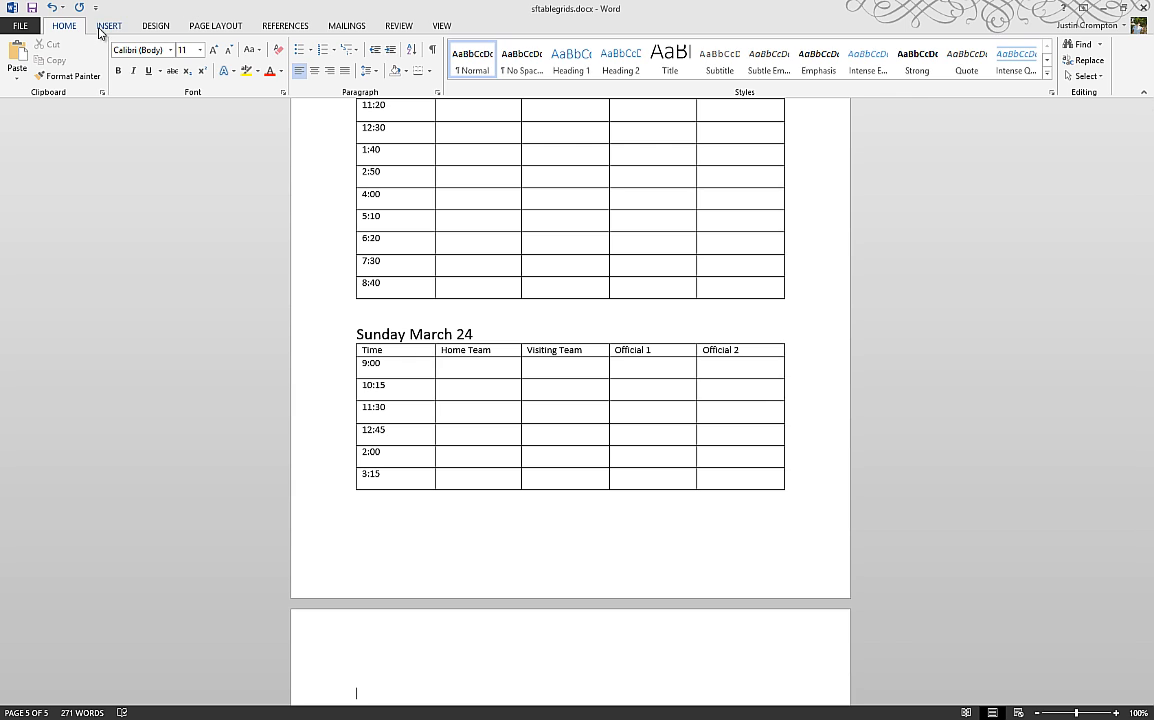
click(105, 27)
click(112, 78)
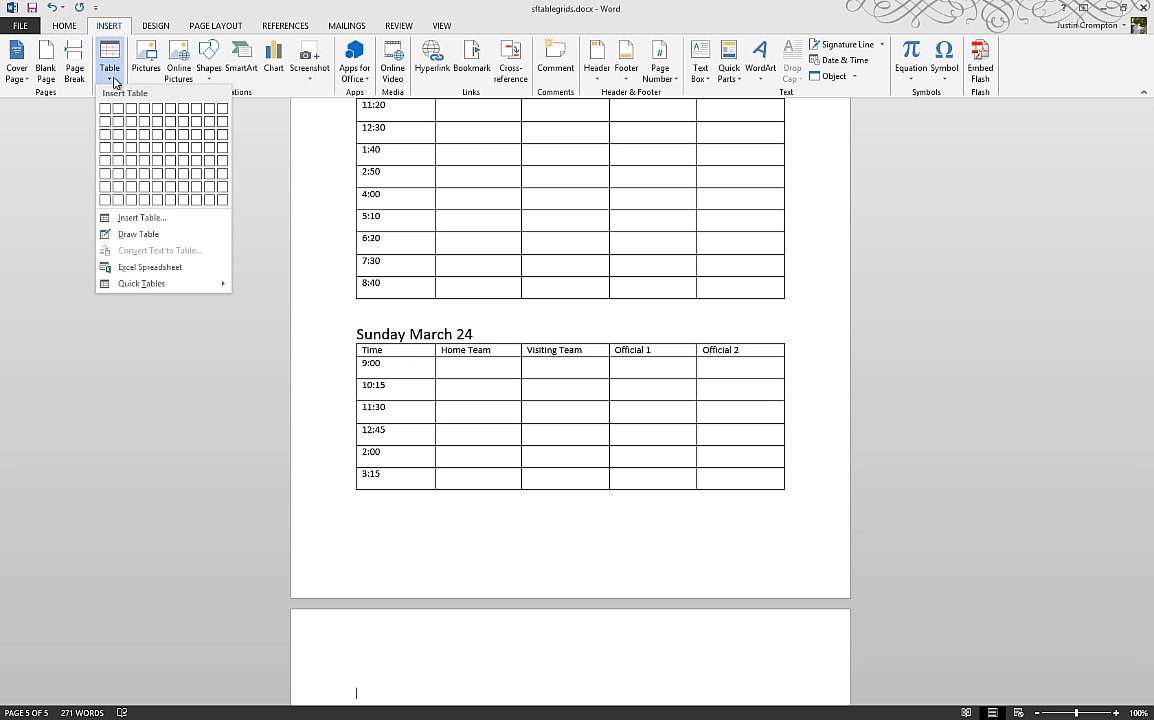
click(148, 219)
text(1)
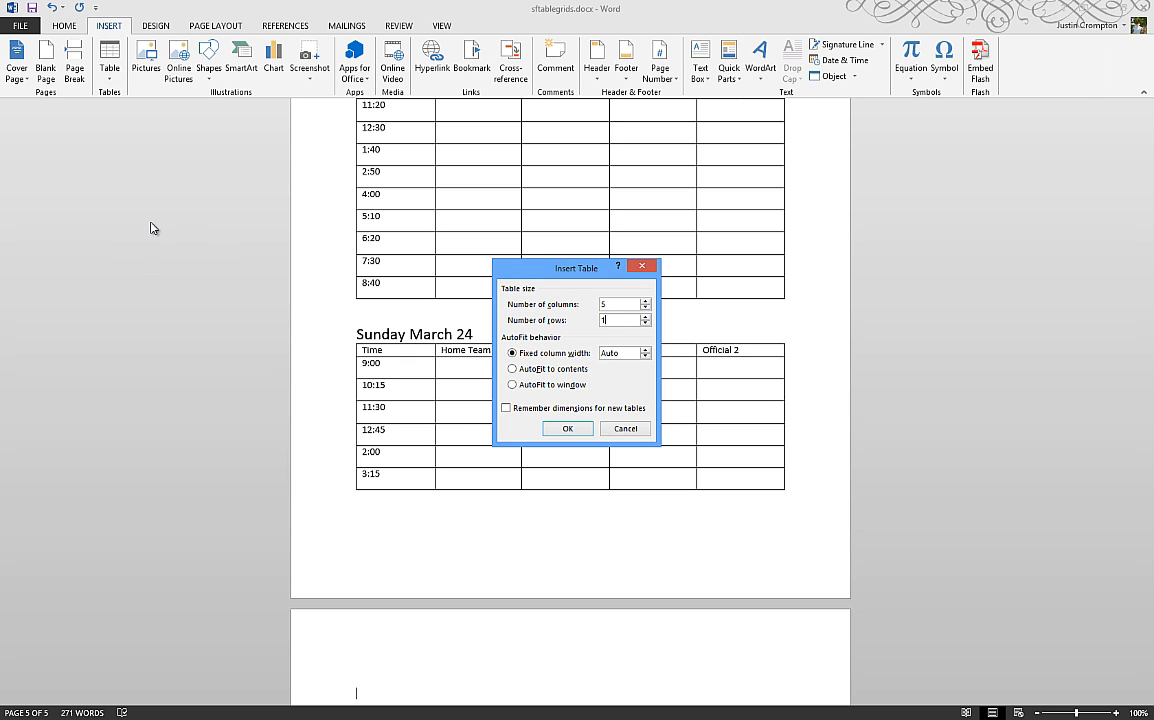
text(2)
key(Return)
- Copy the heading row of the Sunday March 24 table above into the first row of the new table
scroll(160, 260, down, 3)
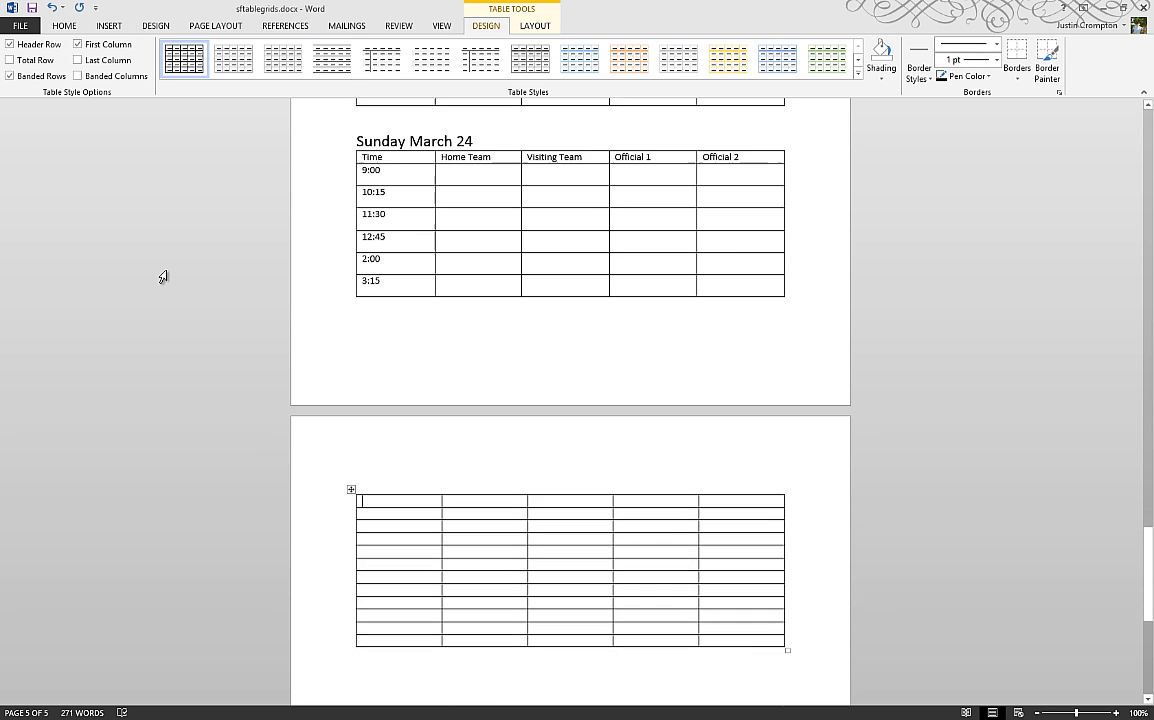
drag(358, 155, 713, 158)
key(ctrl+c)
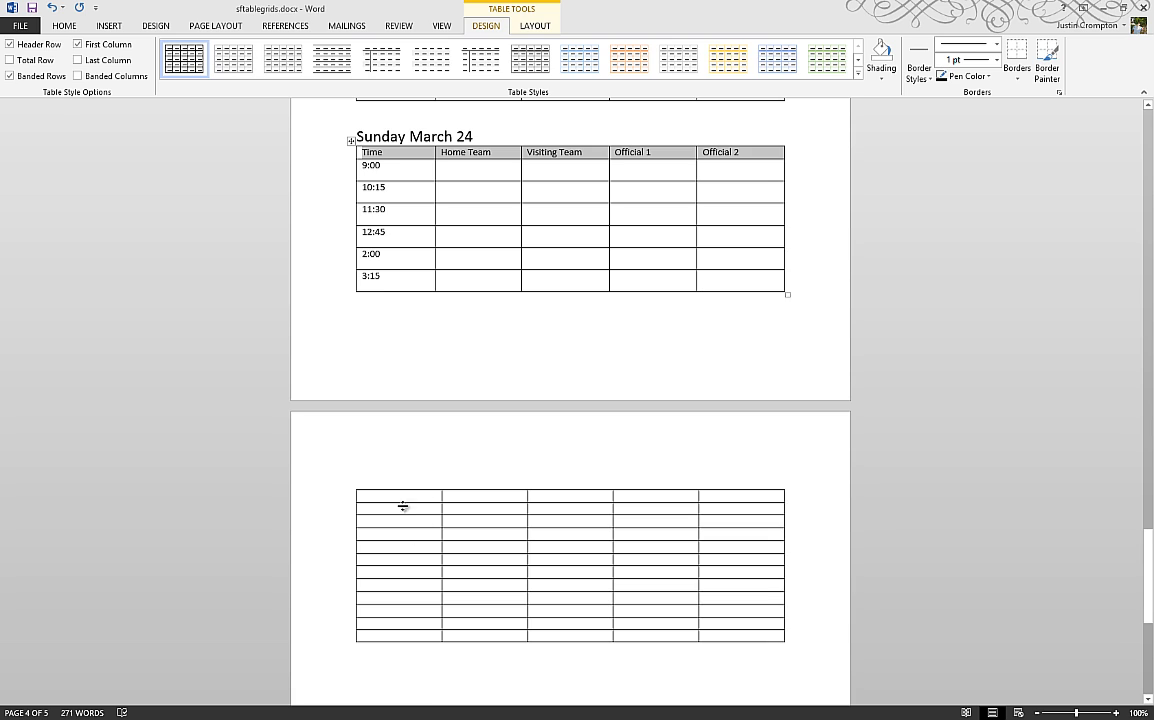
click(395, 497)
key(ctrl+v)
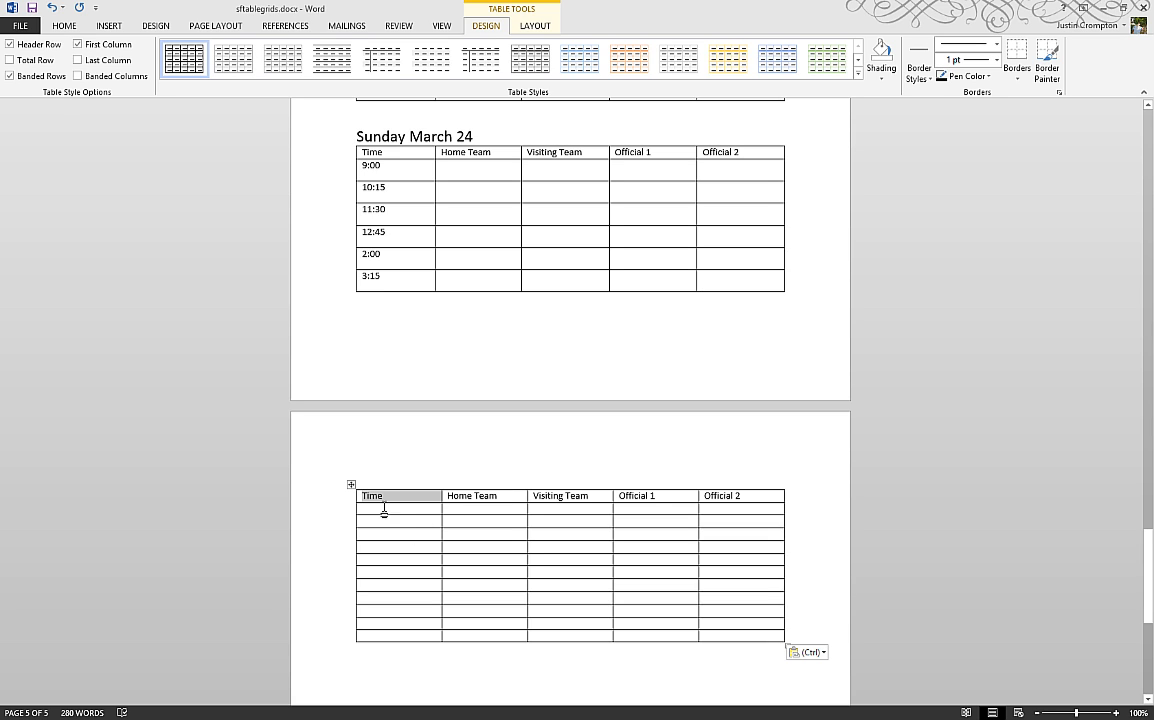
- Copy the game times 9:00 to 8:40 from the Thomasville Prep Saturday table into the Time column of the new table
click(490, 514)
scroll(342, 264, up, 8)
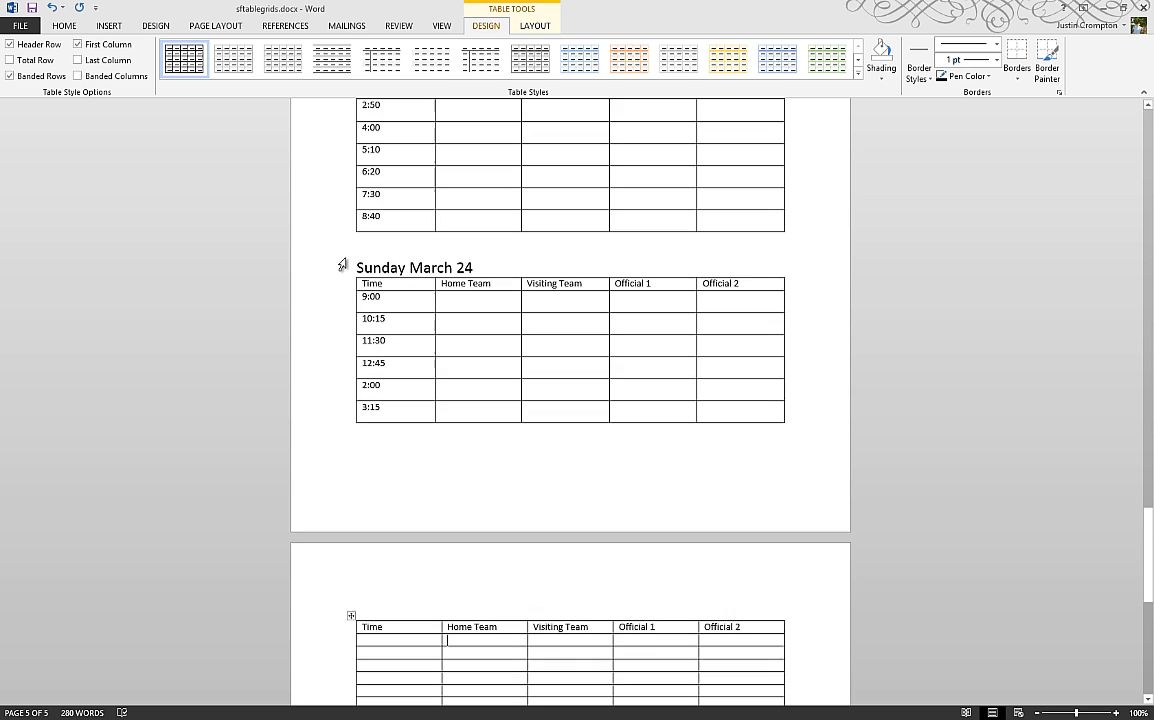
drag(405, 228, 410, 445)
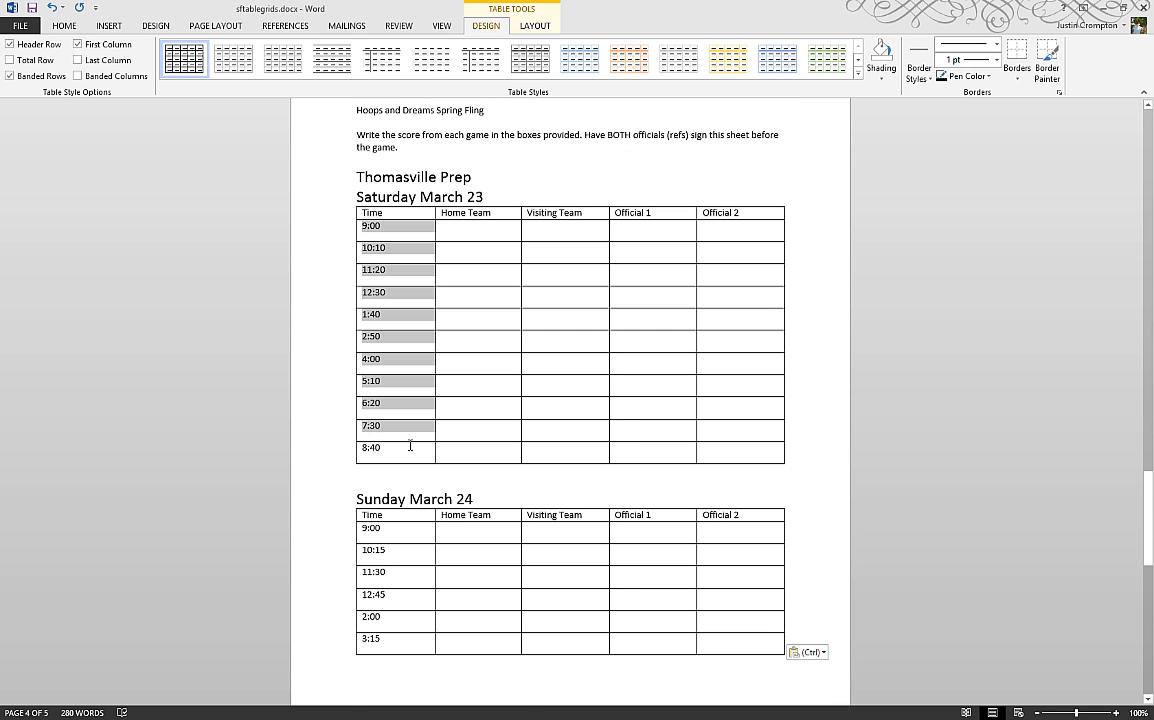
scroll(409, 443, down, 10)
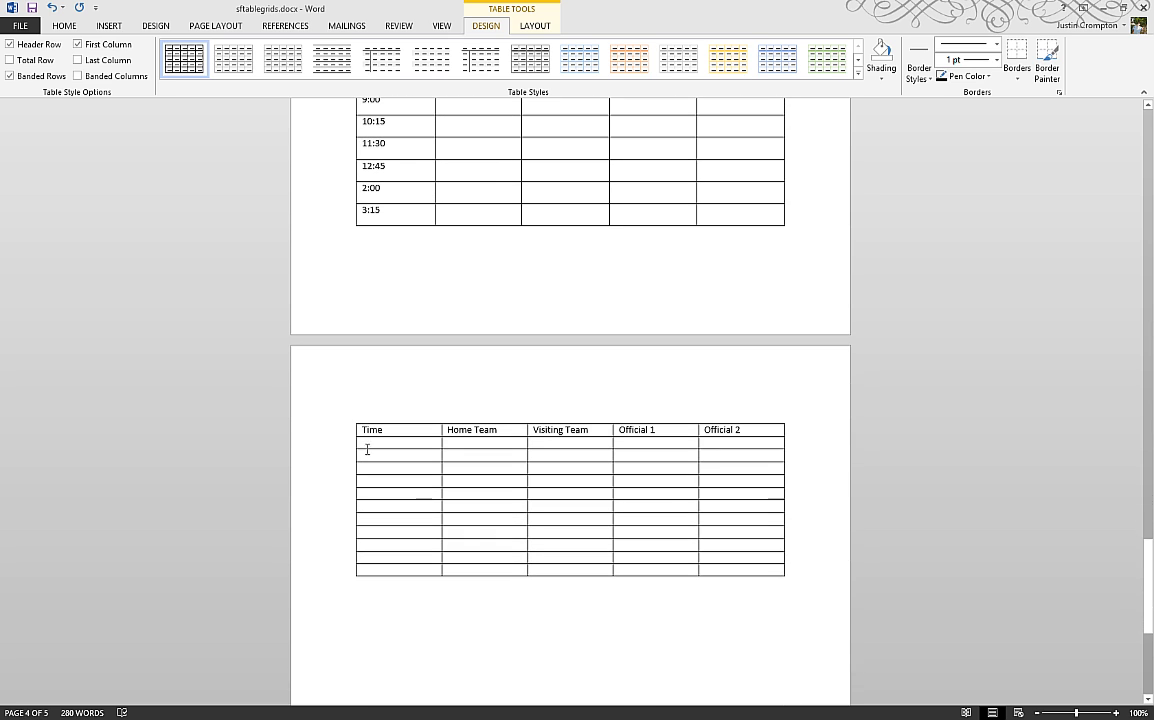
drag(365, 443, 359, 571)
key(ctrl+v)
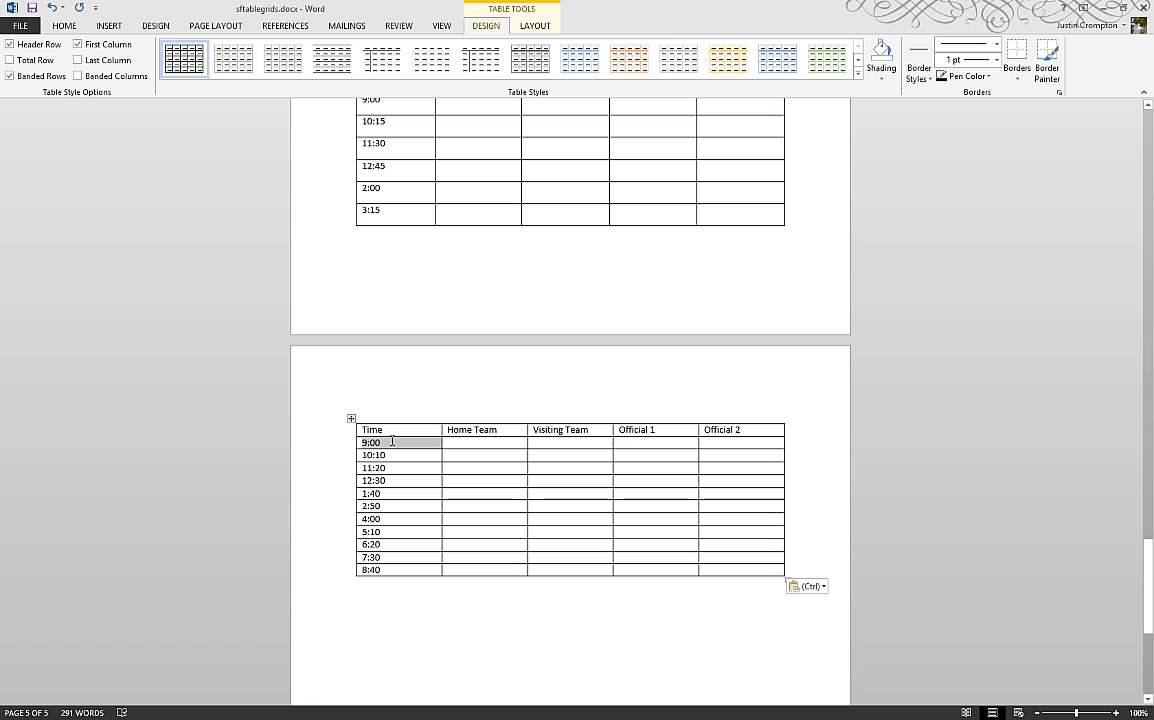
click(370, 444)
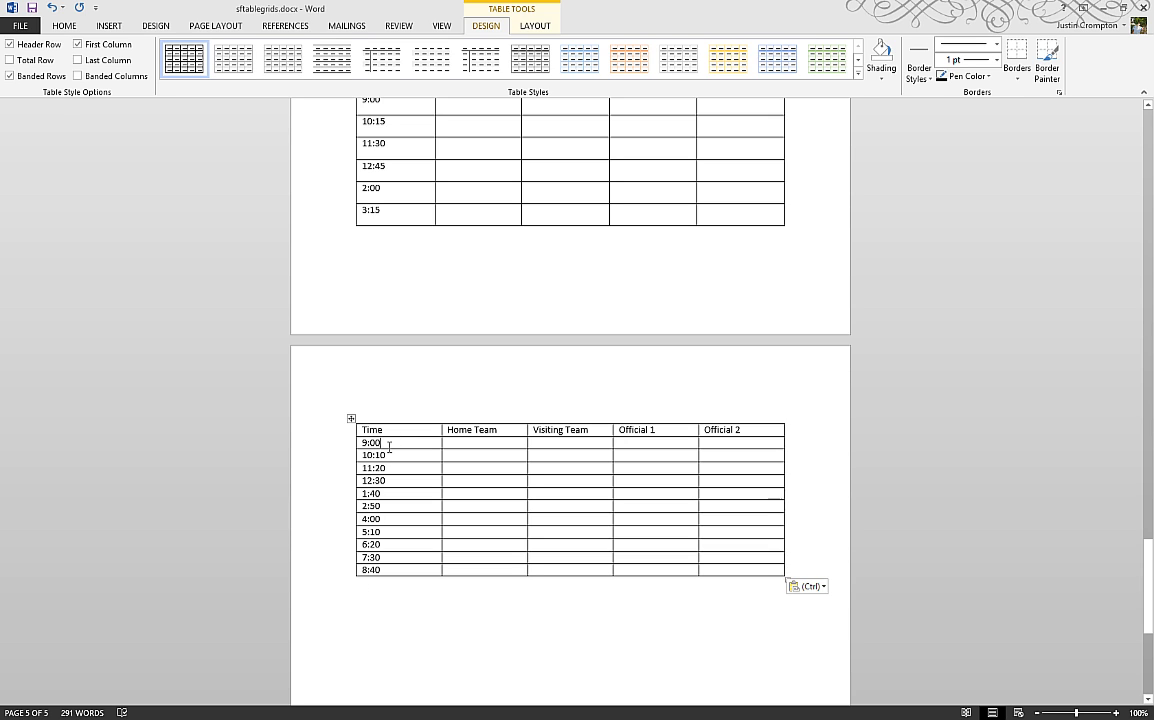
key(ctrl+z)
key(ctrl+v)
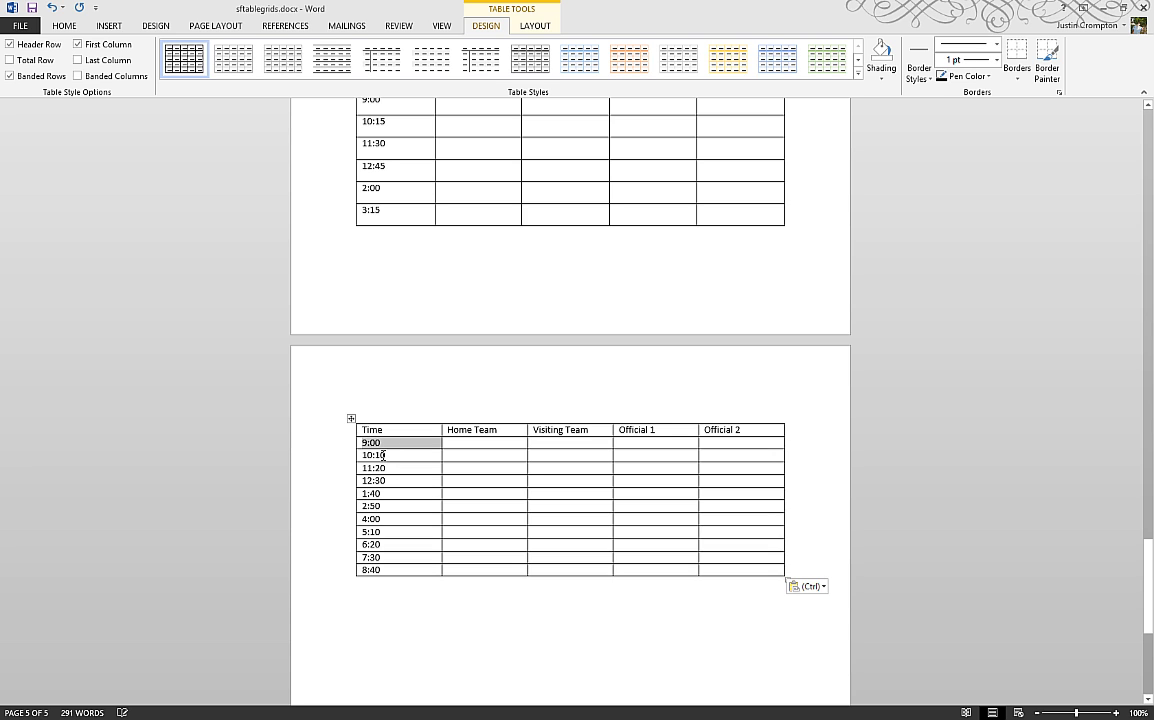
- Try pasting the copied game times into the blank paragraph below the new table, and undo the paste
scroll(383, 453, down, 1)
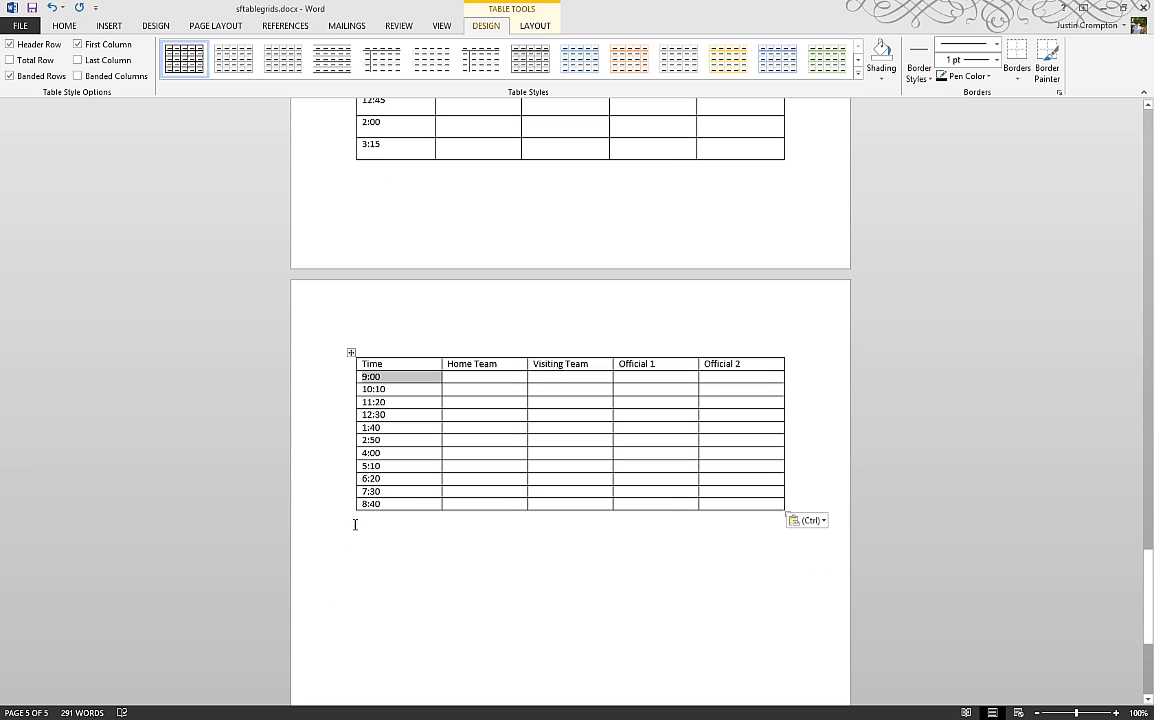
click(369, 555)
key(ctrl+v)
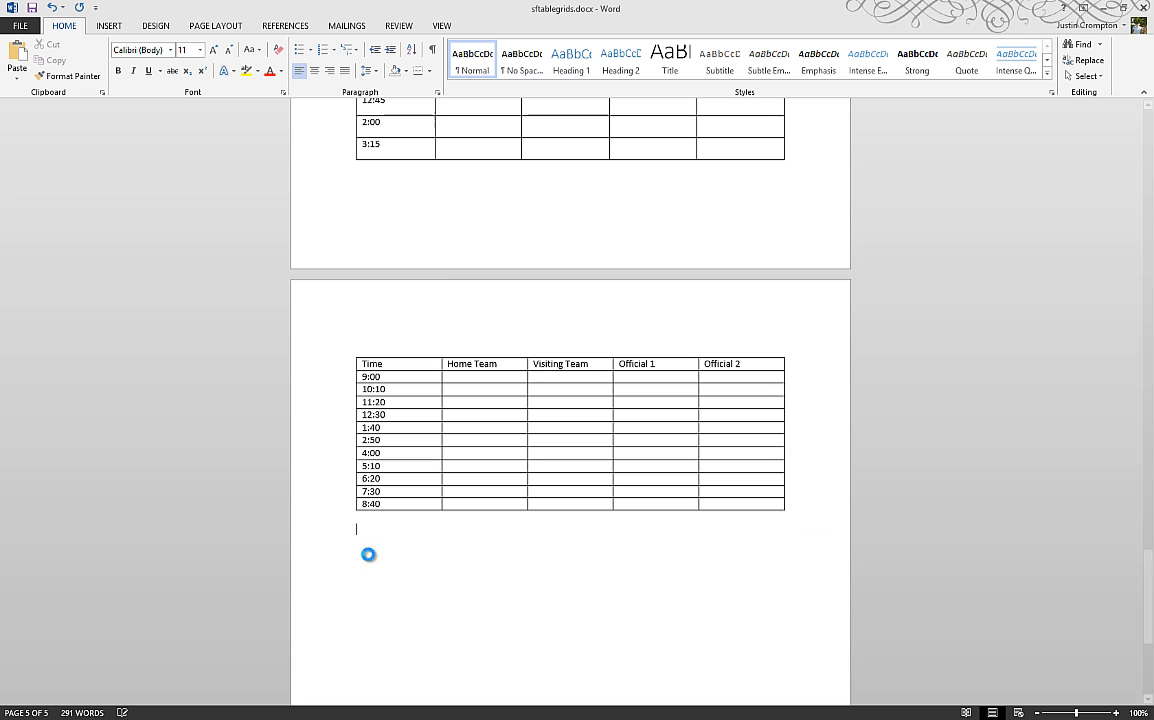
key(ctrl+z)
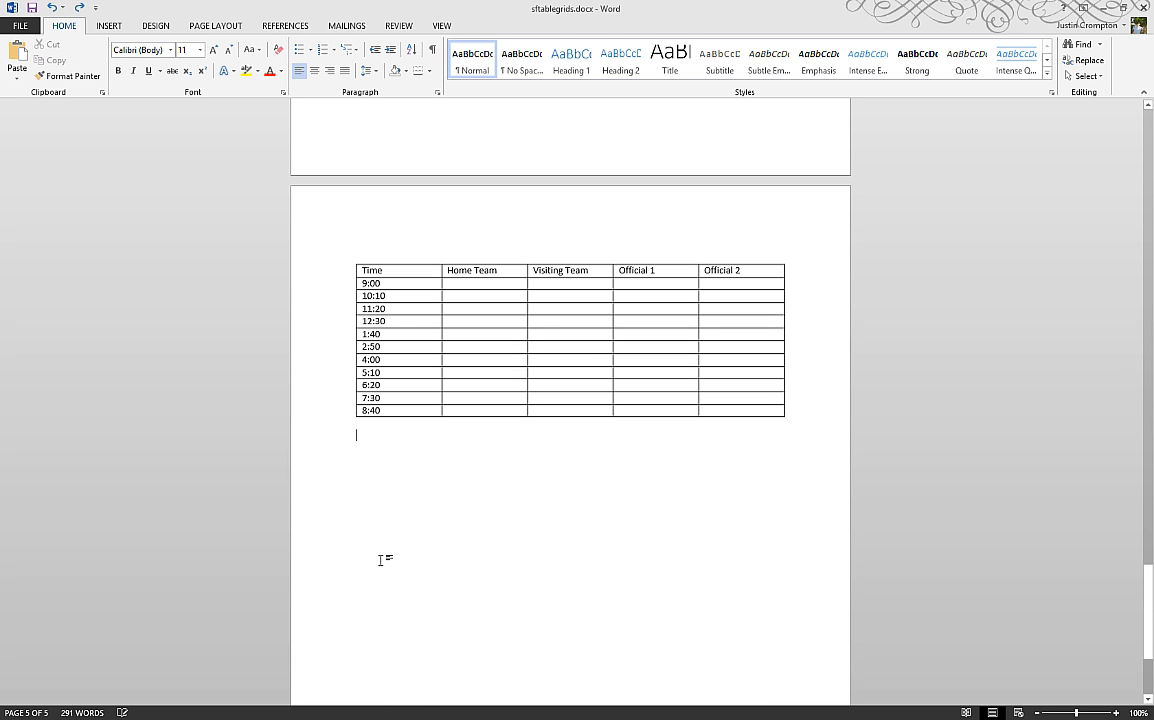
- Open Notepad, paste the game times there as plain text, and select the list from 9:00 to 8:40 for copying
key(super)
text(note)
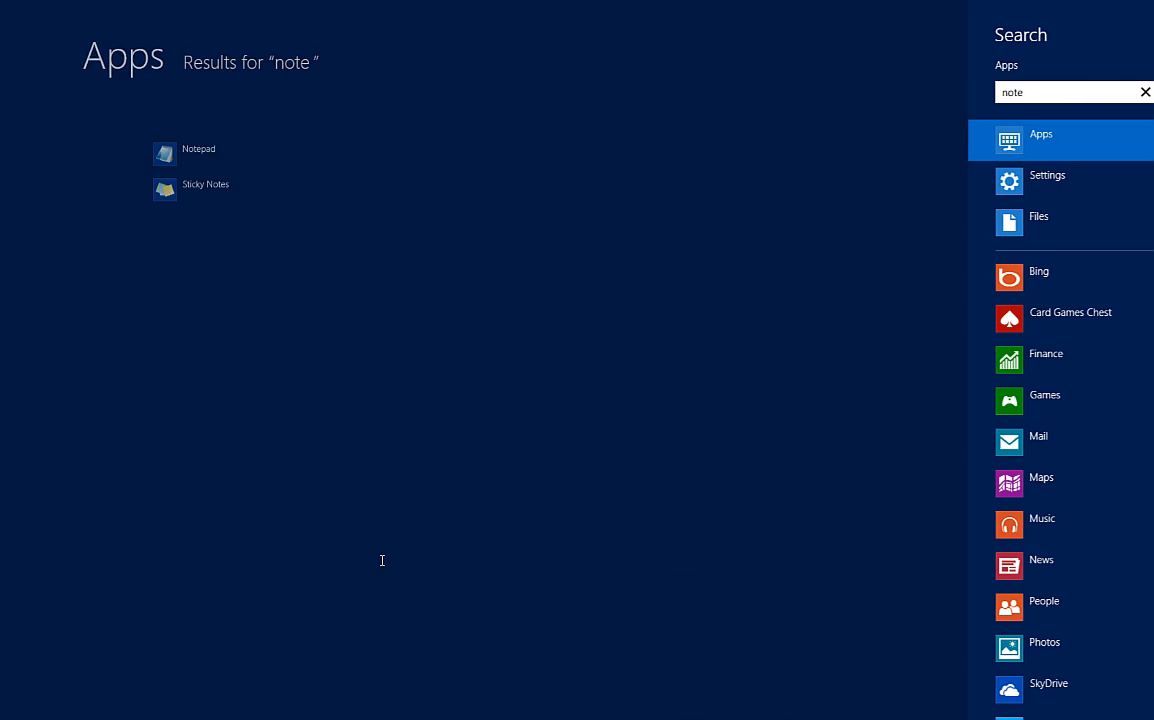
key(Return)
key(ctrl+v)
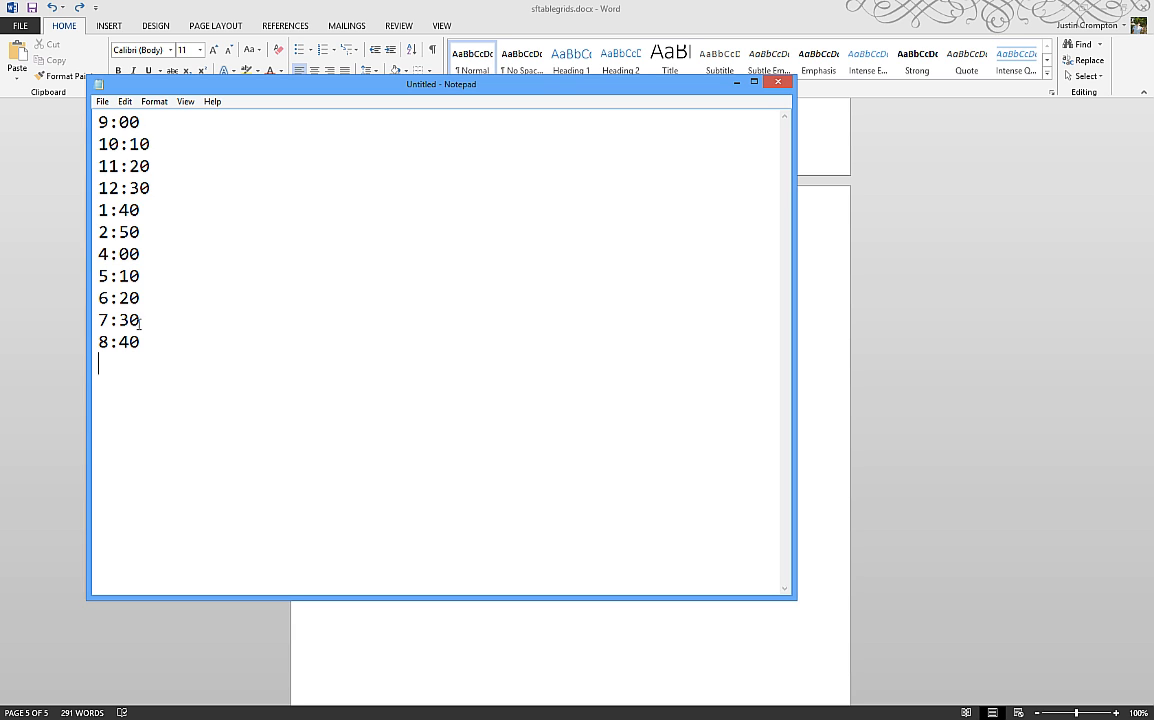
drag(142, 342, 40, 92)
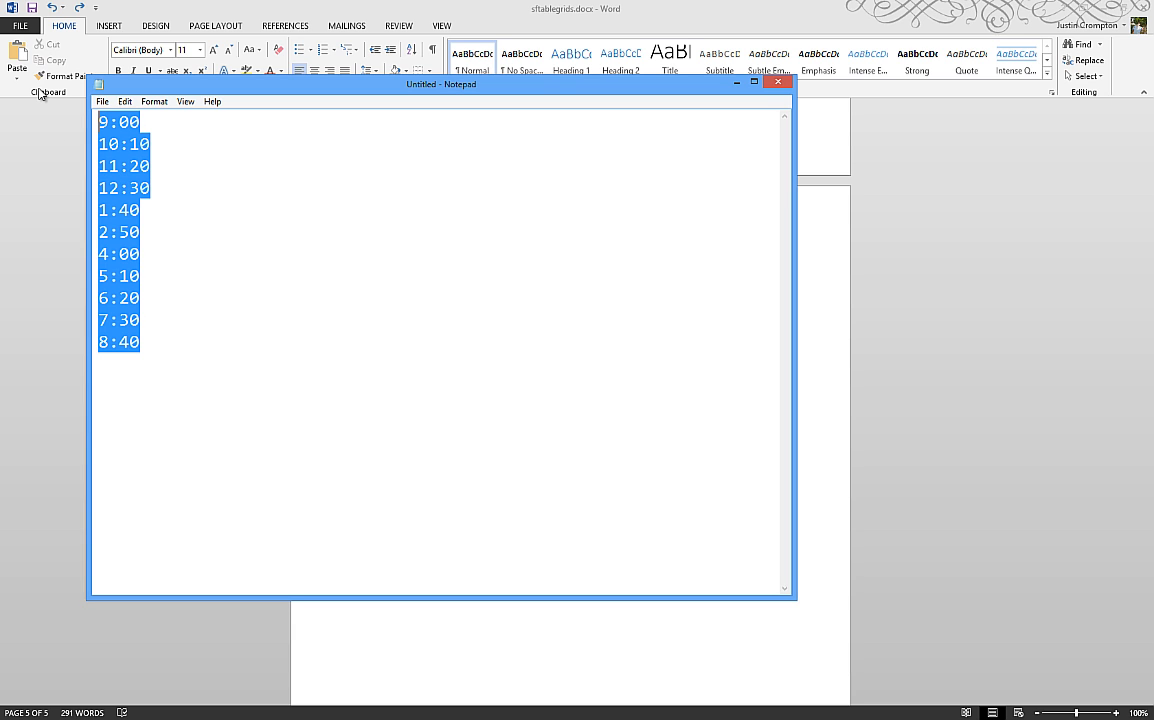
- Return to the Word document and paste the plain-text list of times below the new table
click(736, 83)
scroll(424, 450, down, 1)
click(422, 452)
key(ctrl+v)
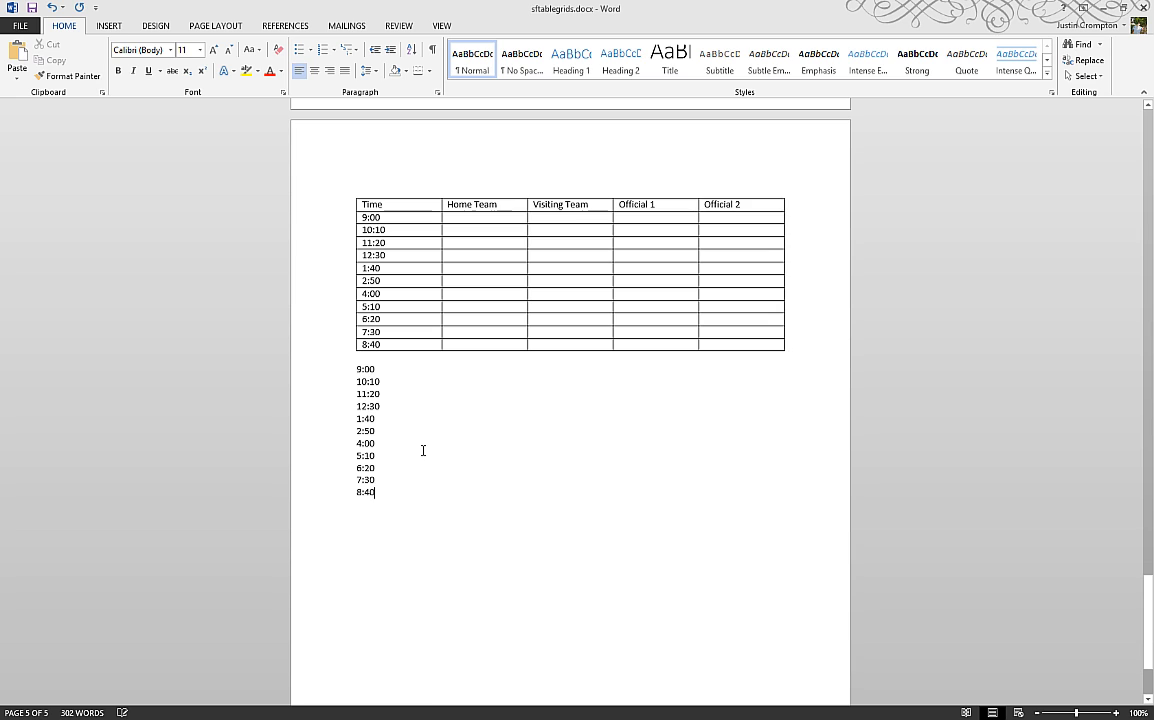
- Try pasting the plain-text list of times into the single Home Team cell of the 9:00 row, and undo it
drag(385, 503, 337, 369)
key(ctrl+c)
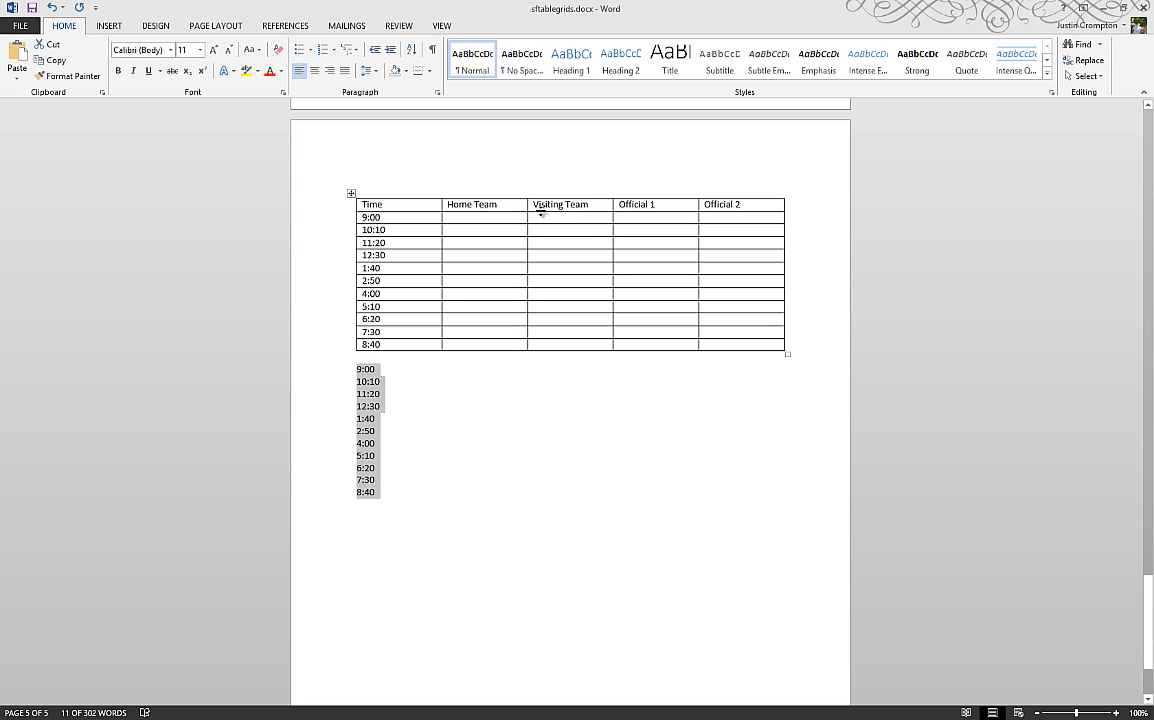
click(510, 218)
key(ctrl+v)
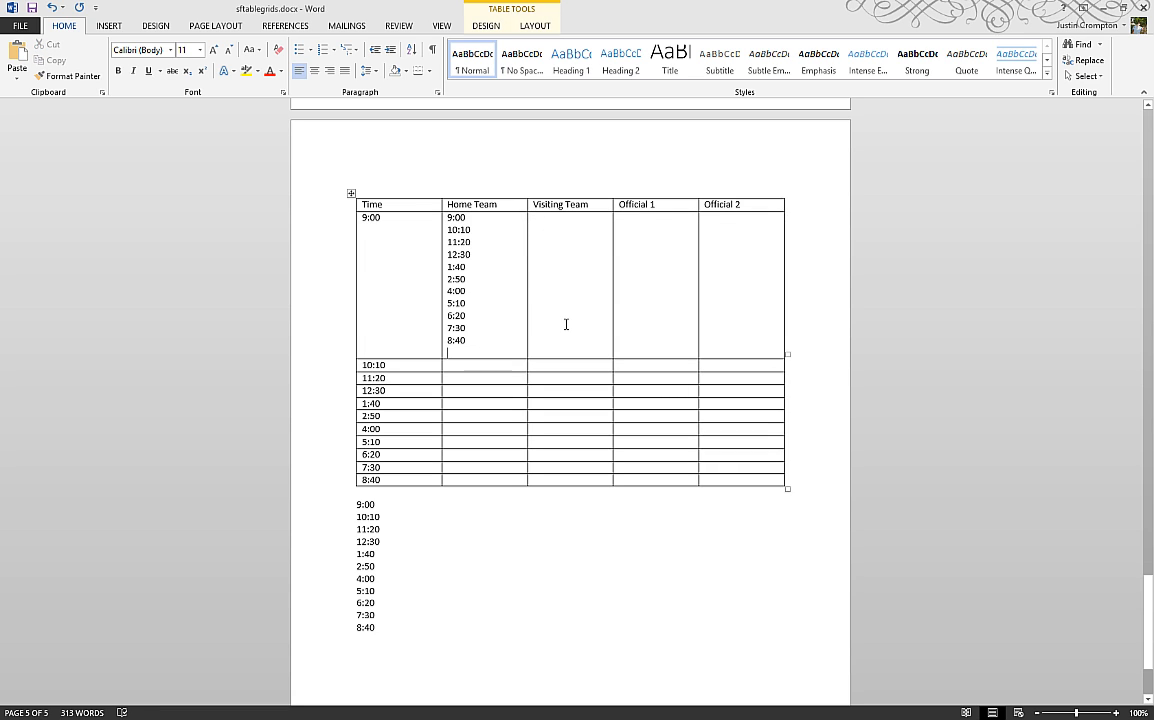
key(ctrl+z)
key(ctrl+v)
key(ctrl+z)
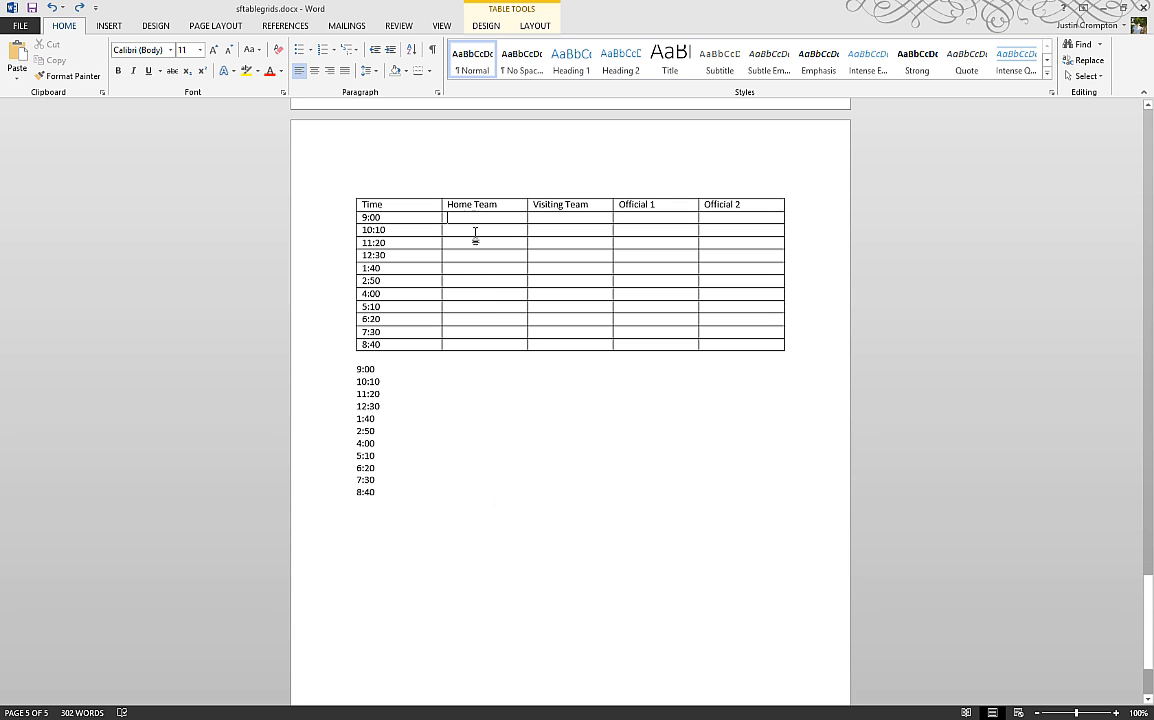
- Paste the list of times across all empty Home Team cells from the 9:00 row to the 8:40 row, and undo the paste
drag(475, 233, 479, 343)
key(ctrl+v)
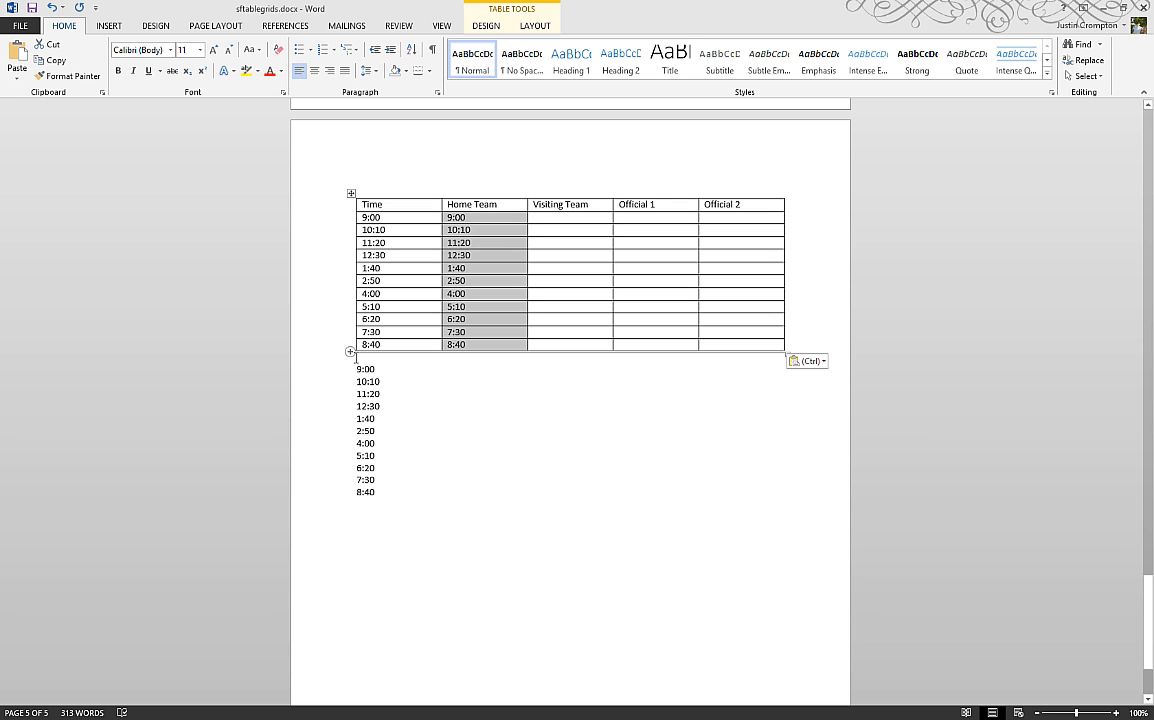
key(ctrl+z)
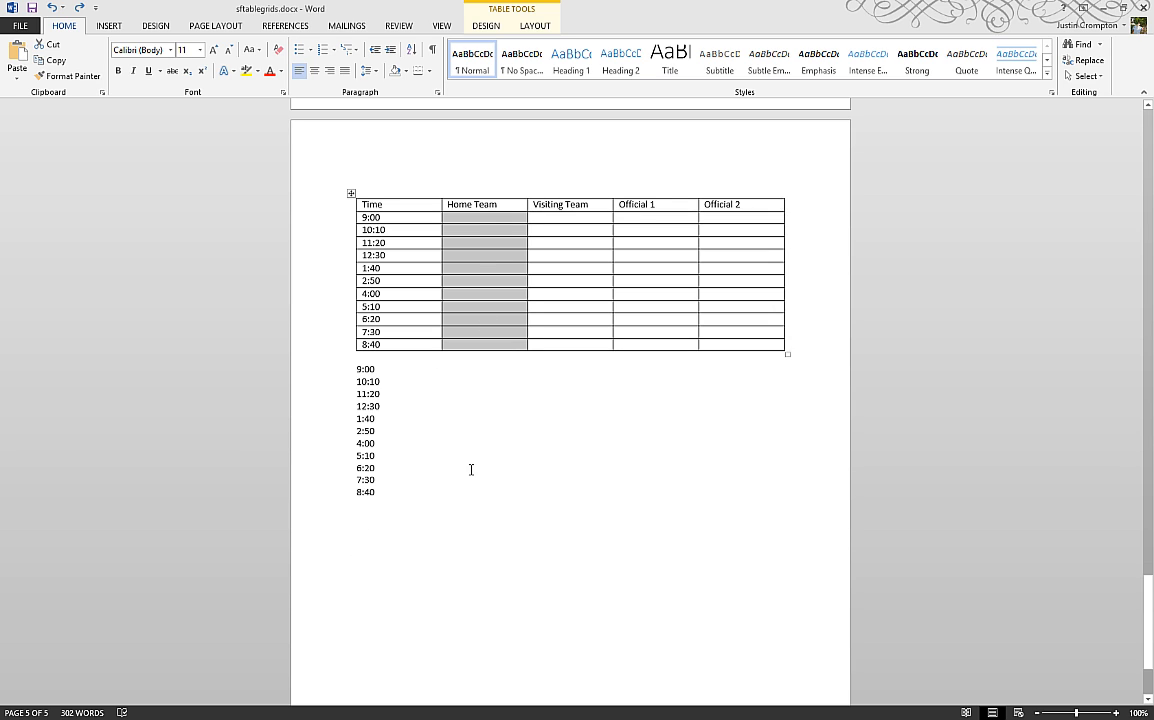
- Add three empty rows at the end of the new schedule table, below the 8:40 row
click(472, 345)
key(Tab)
key(Tab)
key(Tab)
key(Tab)
key(Tab)
key(Tab)
key(Tab)
key(Tab)
key(Tab)
key(Tab)
key(Tab)
key(Tab)
key(Tab)
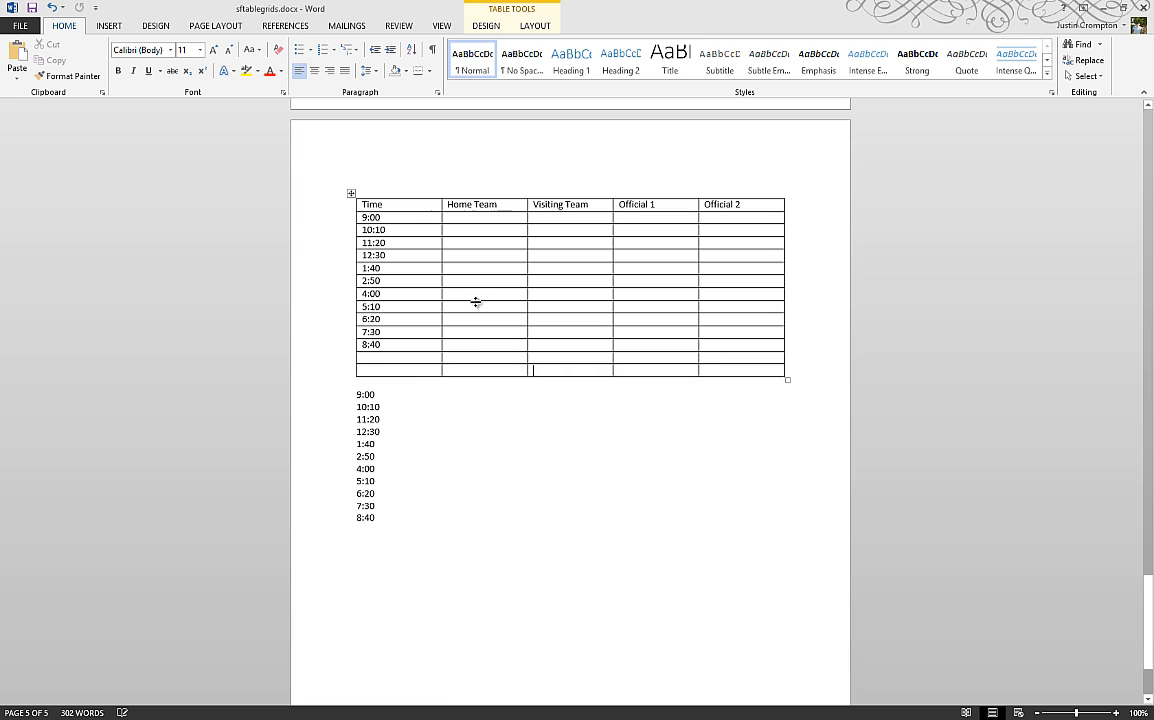
- Copy the plain-text list of times, paste it across all Home Team cells including the three empty rows, and undo the paste
drag(351, 408, 382, 524)
key(ctrl+c)
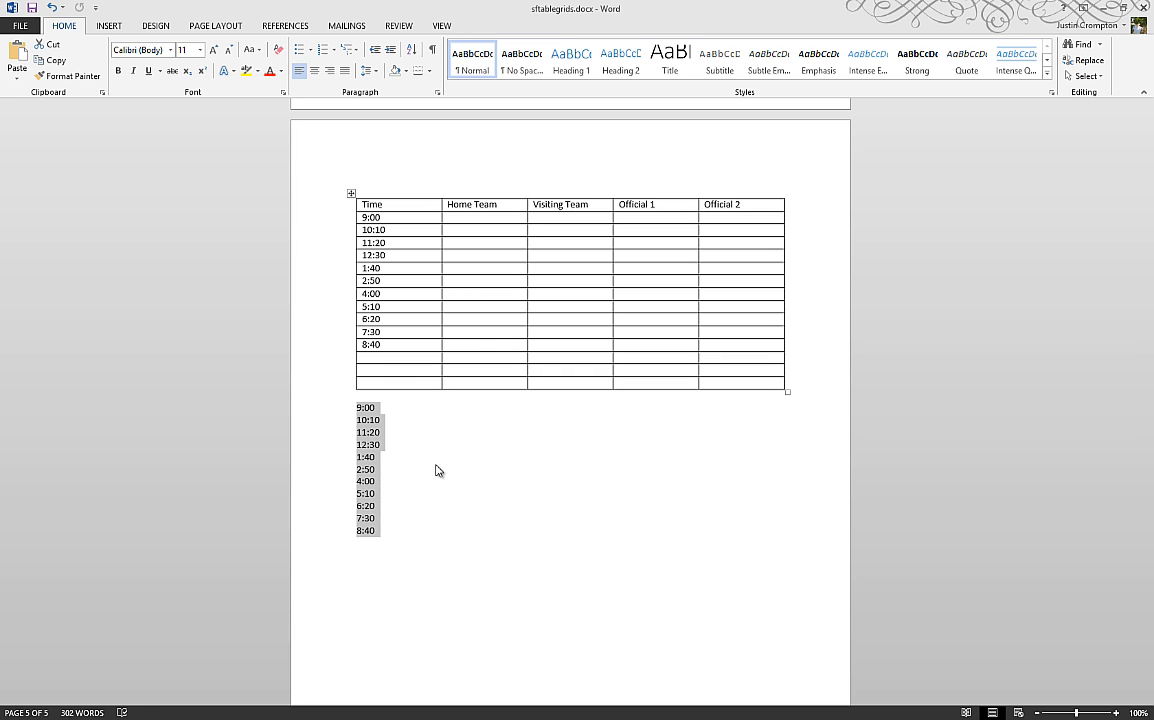
drag(481, 218, 487, 388)
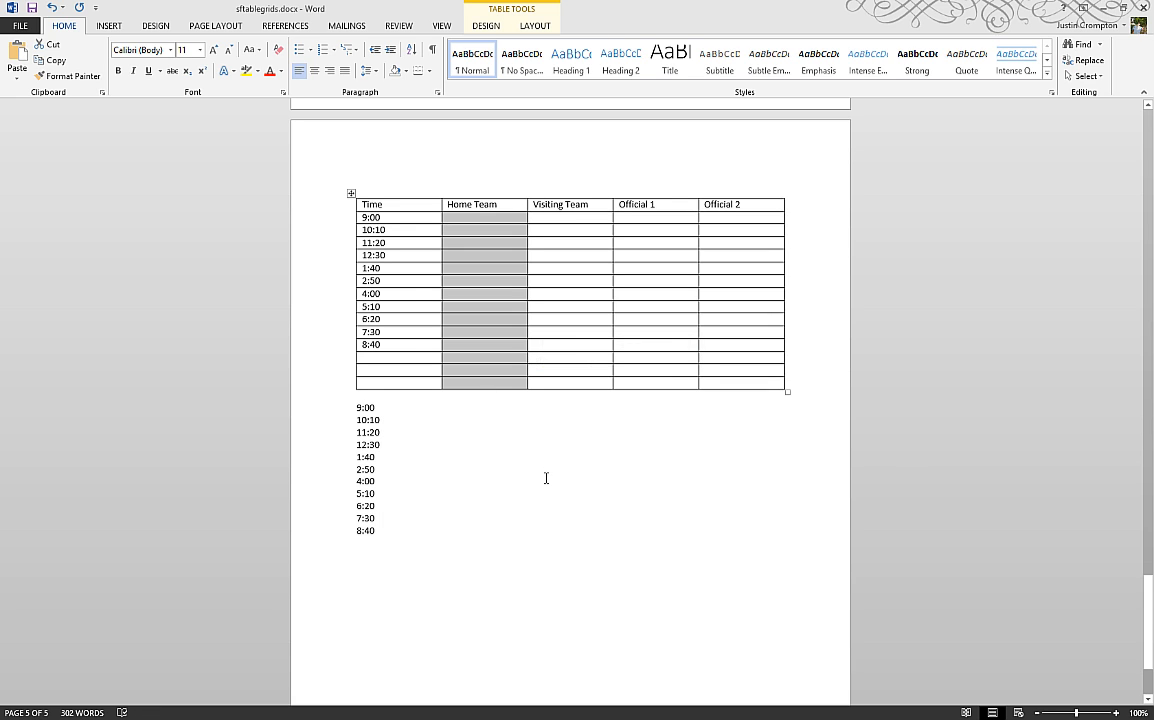
text(9:00 10:10 11:20 12:30 1:40 2:50 4:00 5:10 6:20 7:30 8:40 9:00 10:10 11:20)
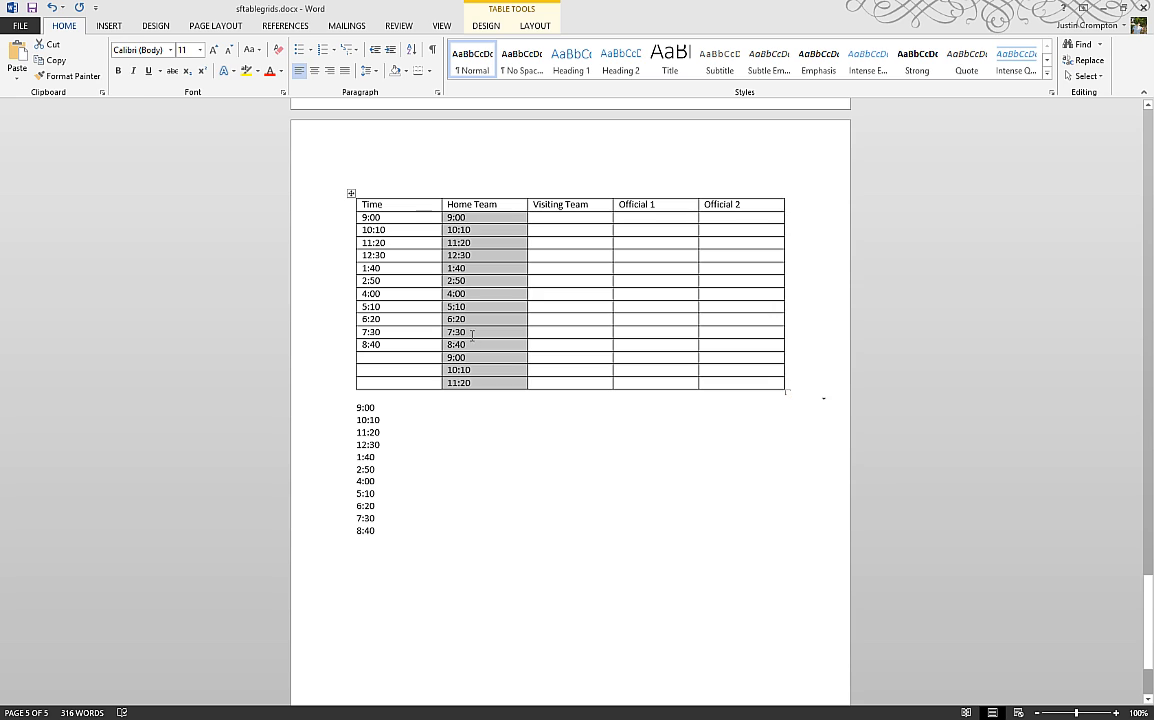
click(472, 336)
click(468, 359)
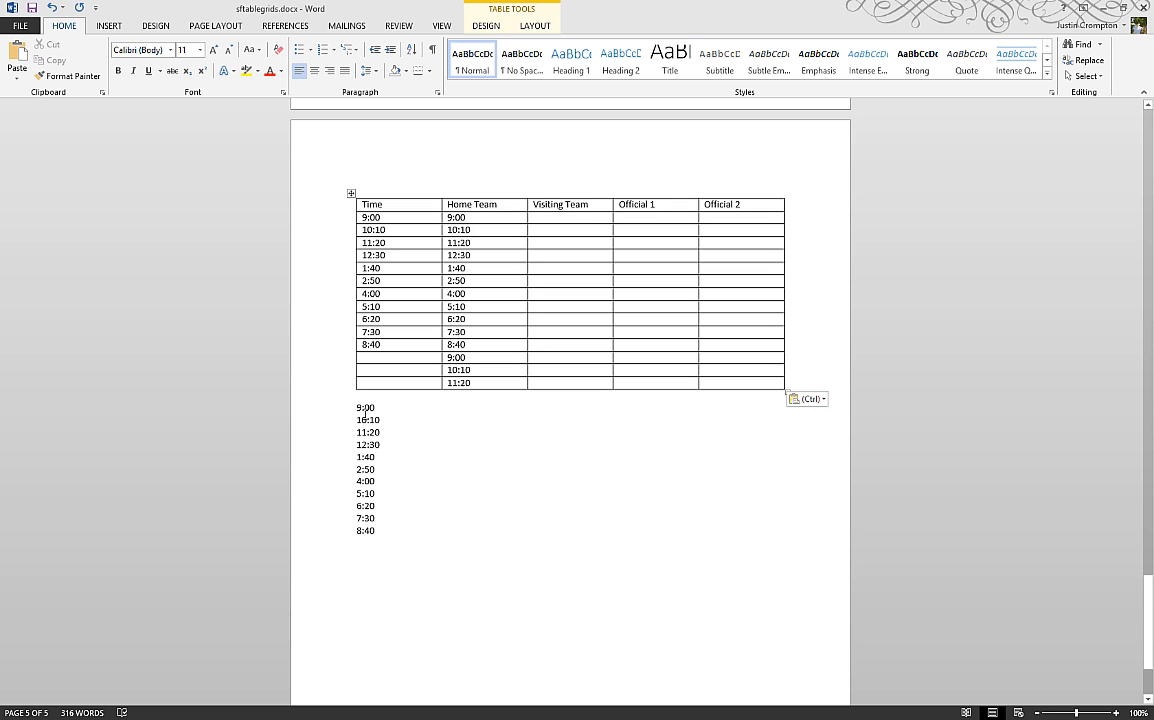
key(ctrl+z)
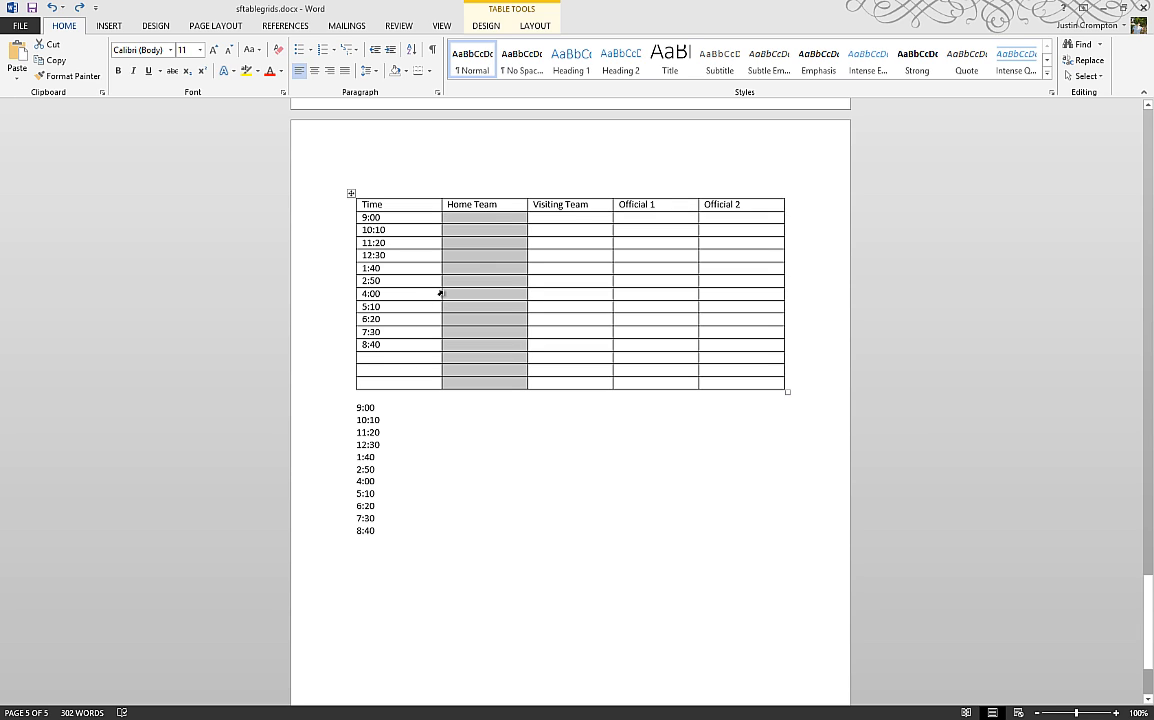
- Paste the list of times into only the Home Team cells from the 9:00 row to the 2:50 row, and remove it again
click(471, 221)
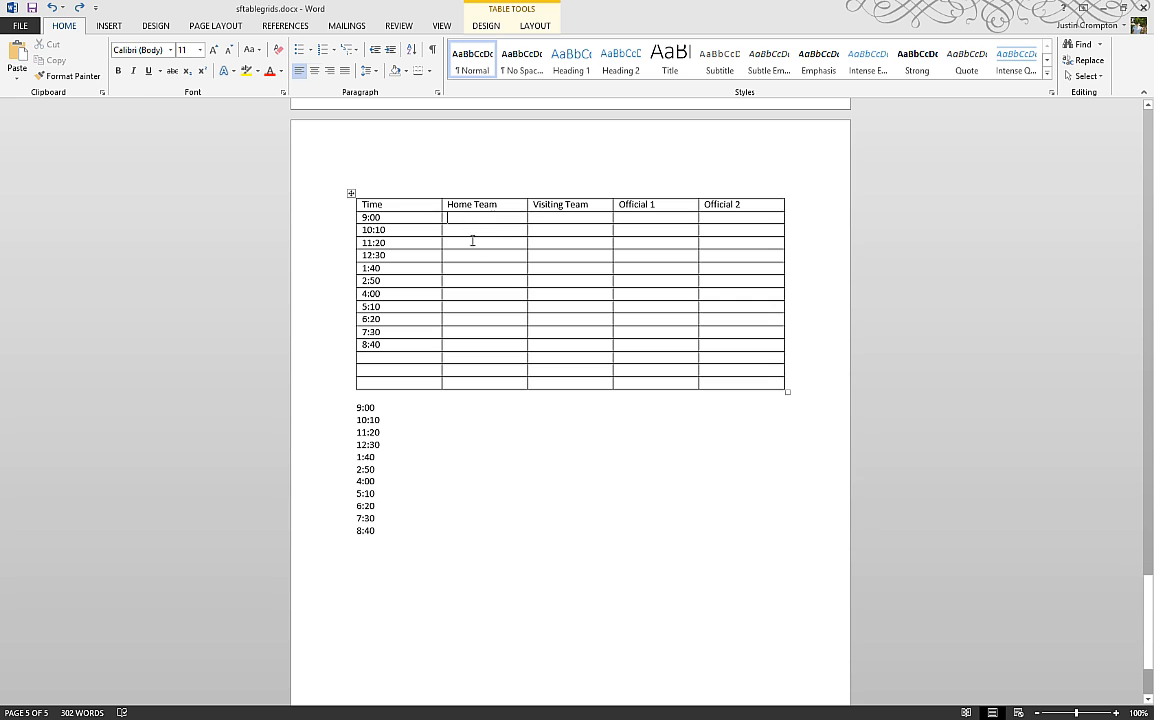
drag(481, 219, 476, 283)
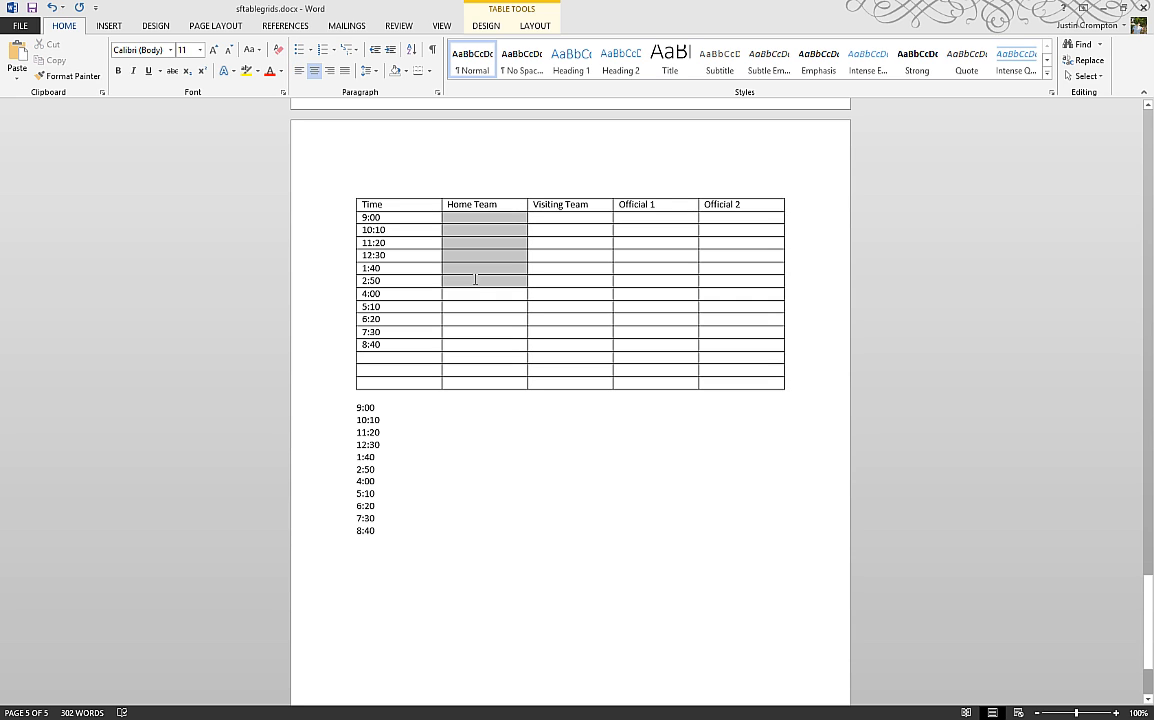
text(9:00 10:10 11:20 12:30 1:40 2:50)
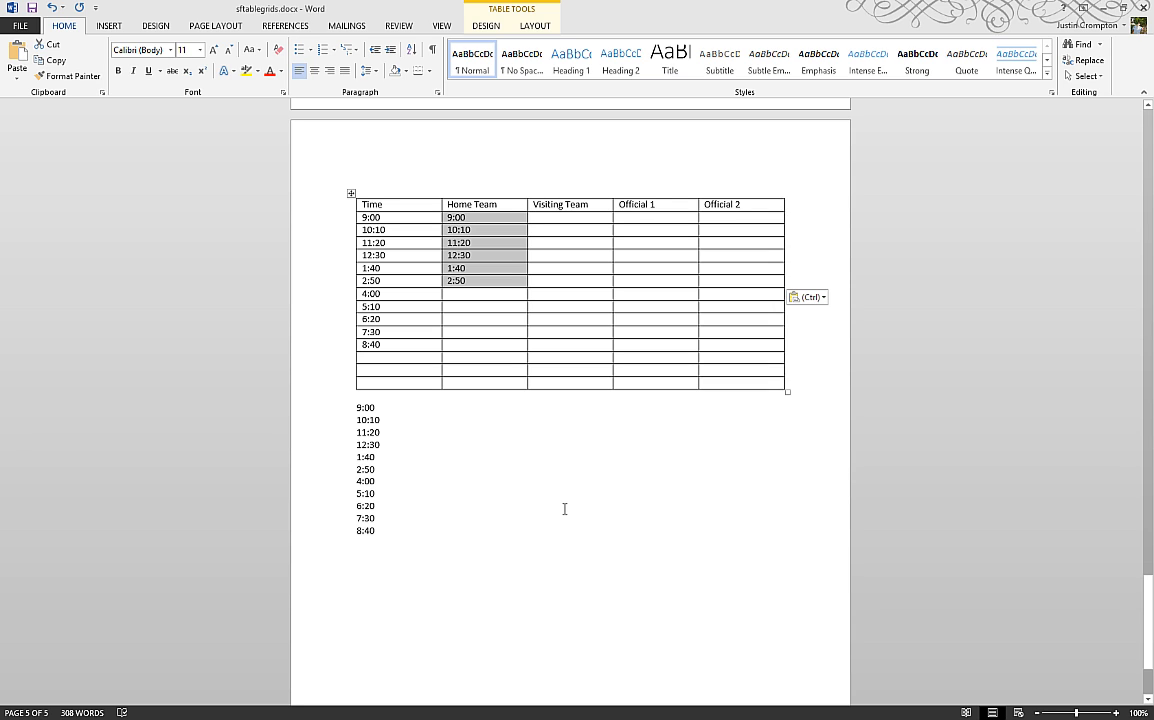
key(Delete)
- Paste the whole list of times into the single Home Team cell of the 9:00 row, and undo the paste
click(465, 220)
key(ctrl+v)
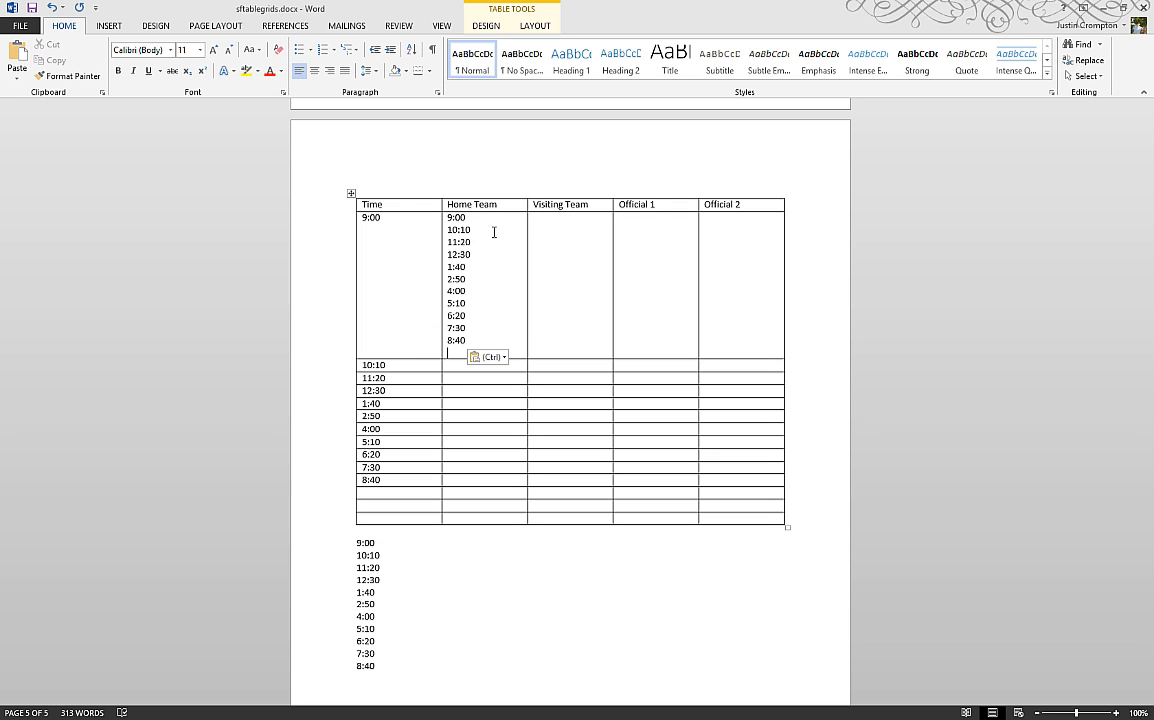
key(ctrl+z)
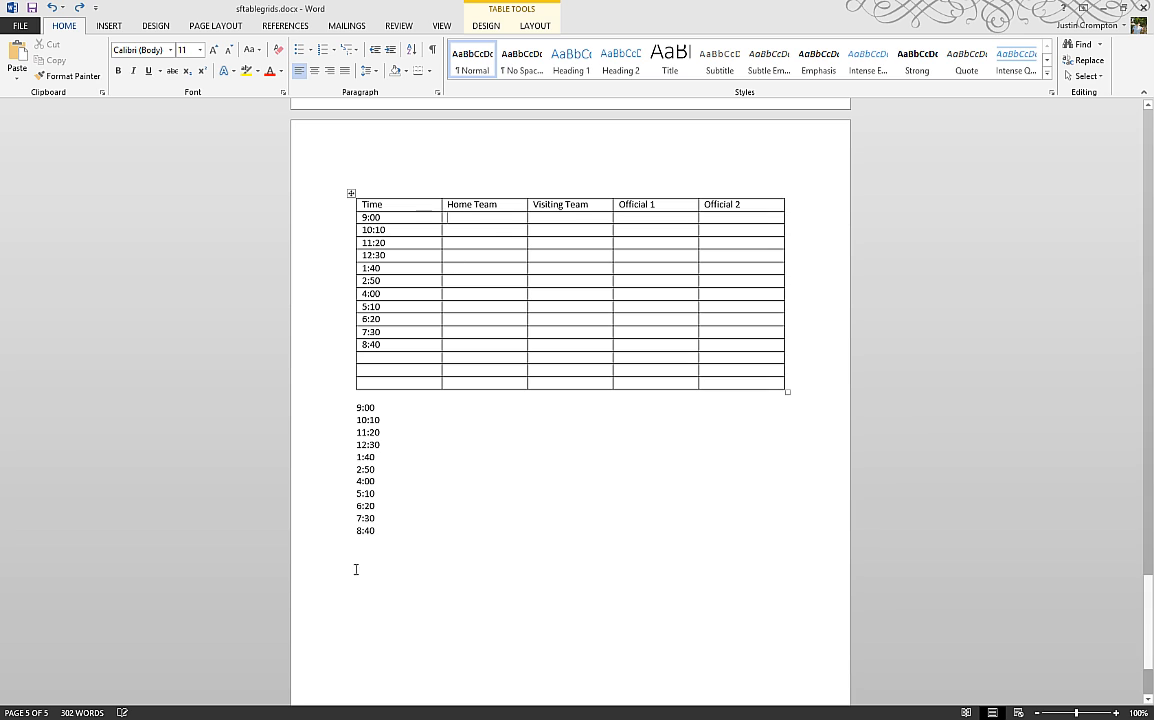
- Try to delete the three empty rows at the end of the new table, and undo the deletion
drag(384, 357, 739, 380)
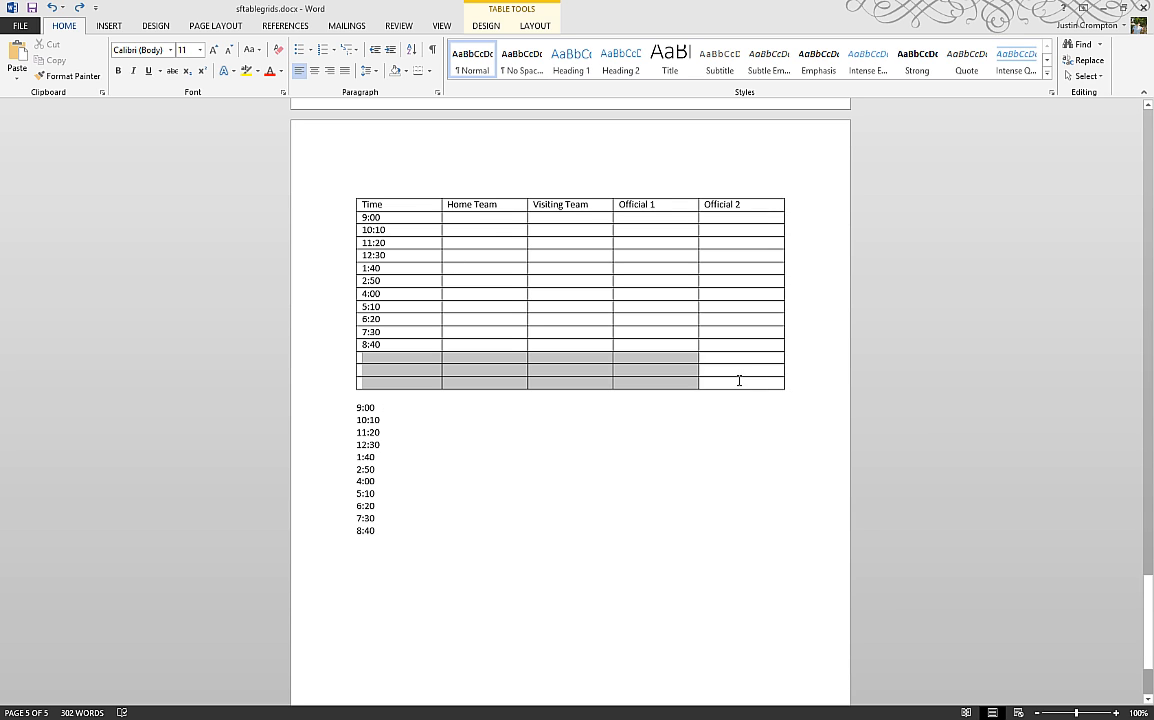
click(487, 25)
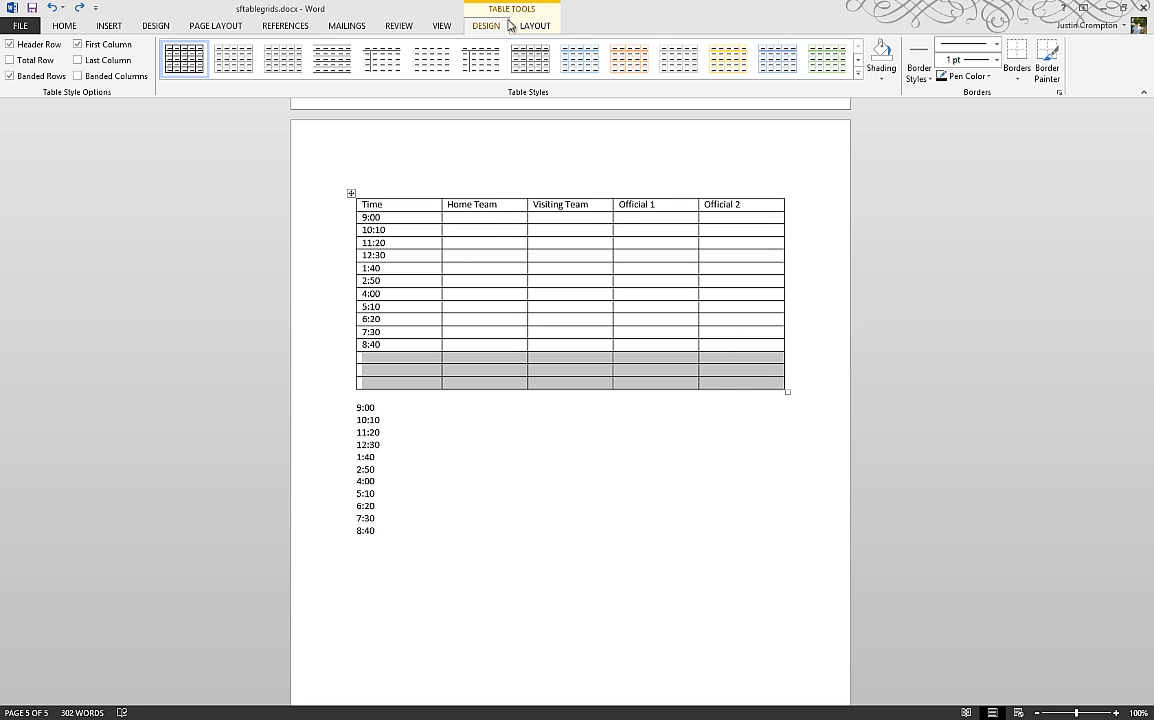
click(535, 25)
click(190, 60)
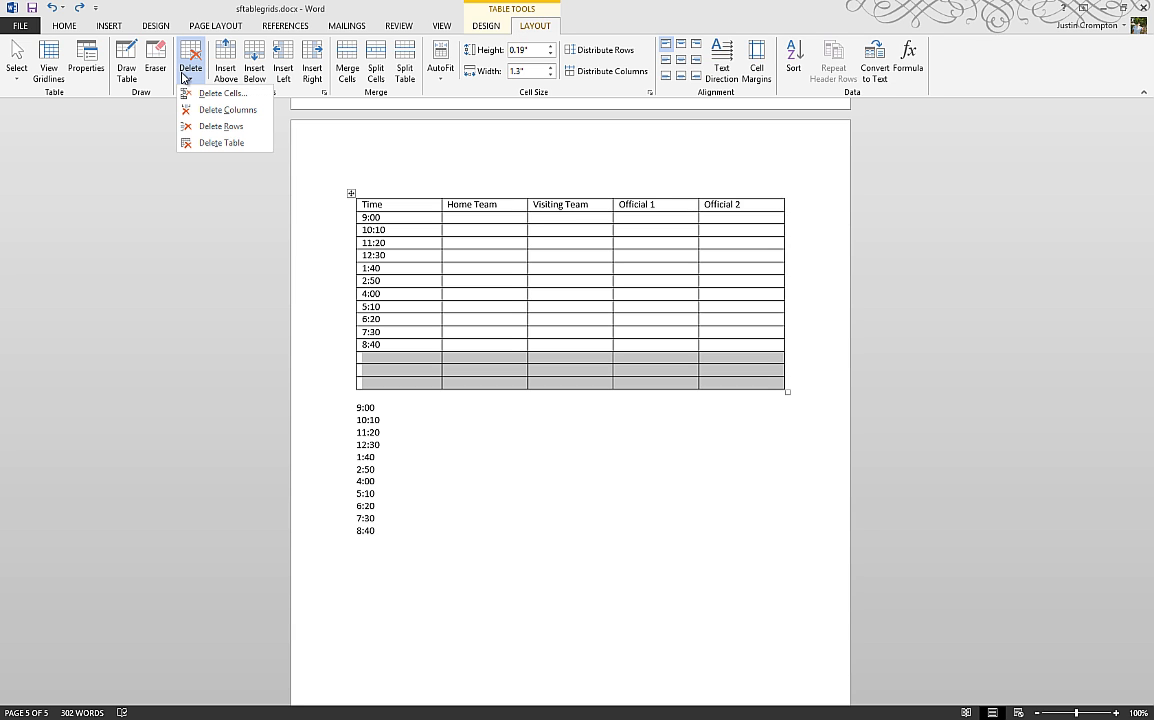
click(207, 126)
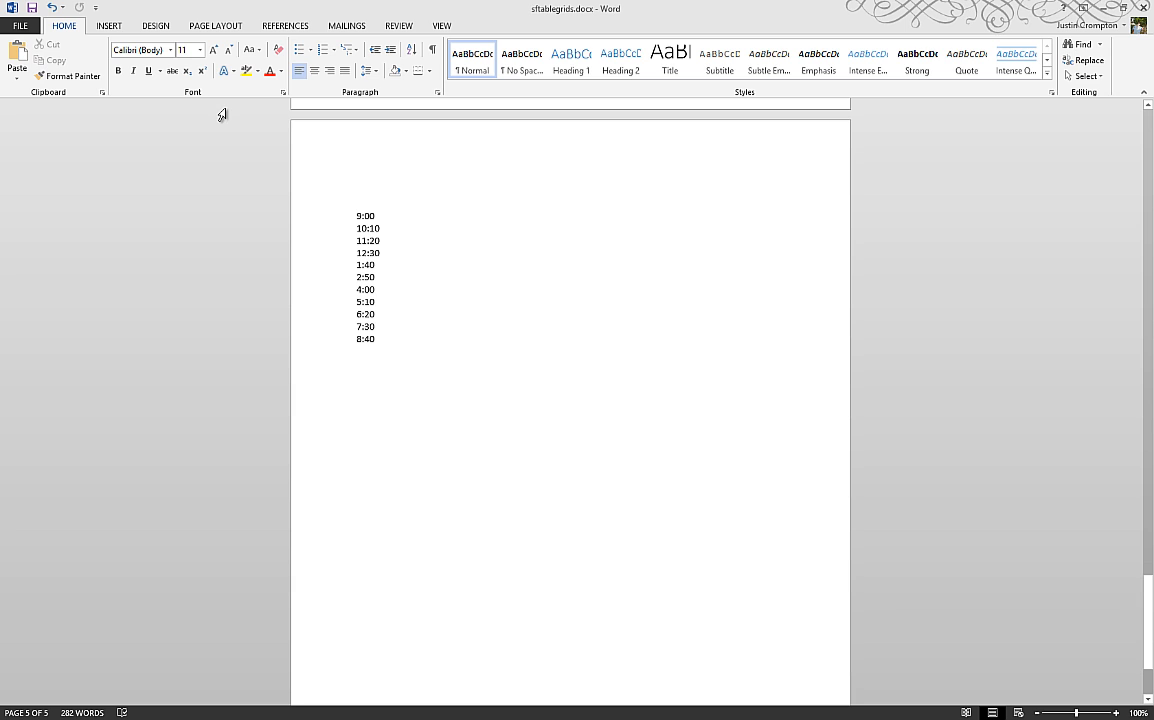
key(ctrl+z)
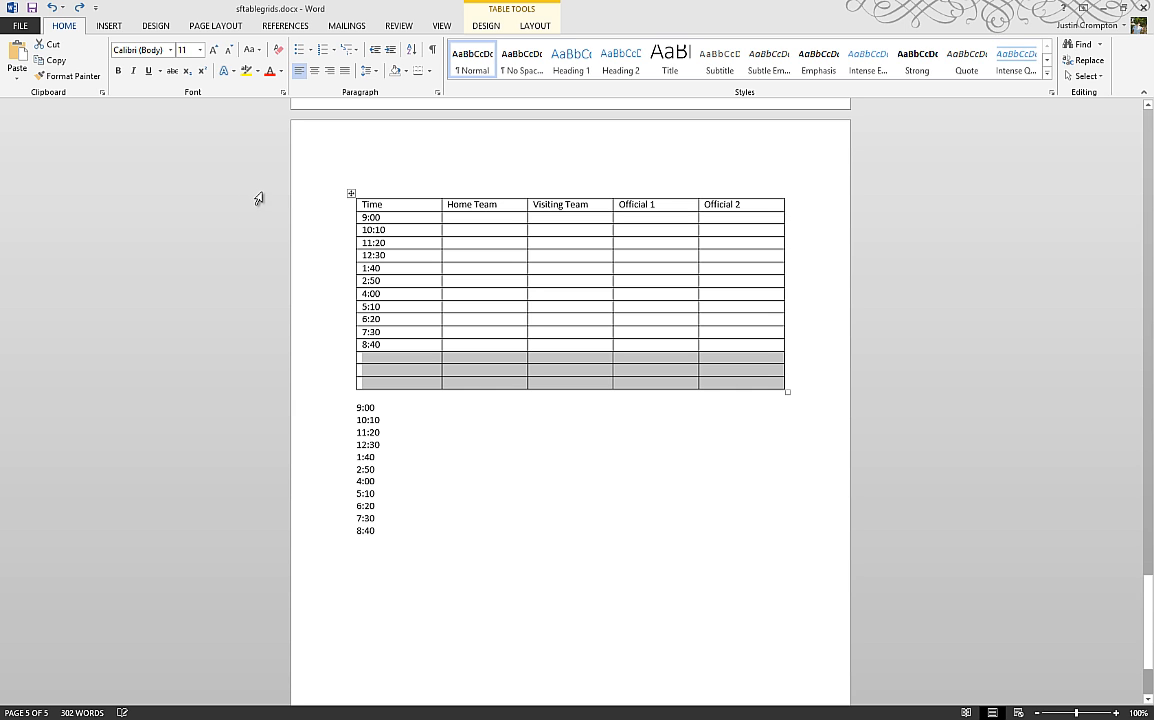
- Remove the three selected empty rows from the table using Delete Cells with the Delete entire row option
click(484, 26)
click(533, 25)
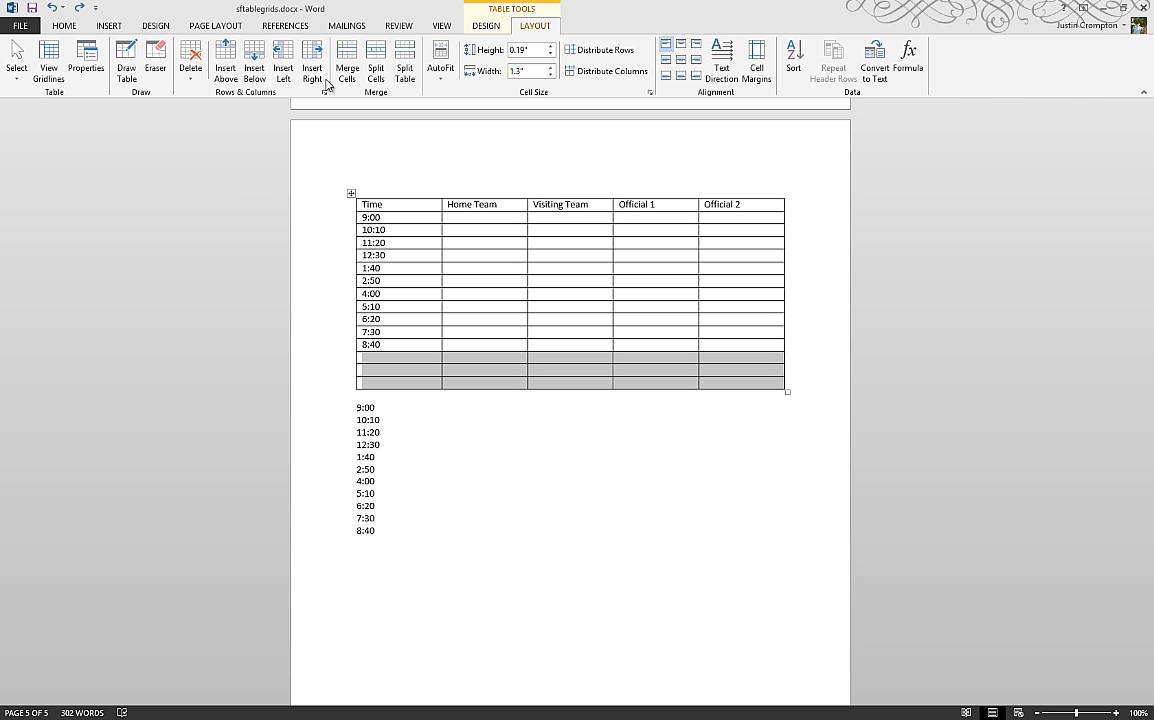
click(190, 70)
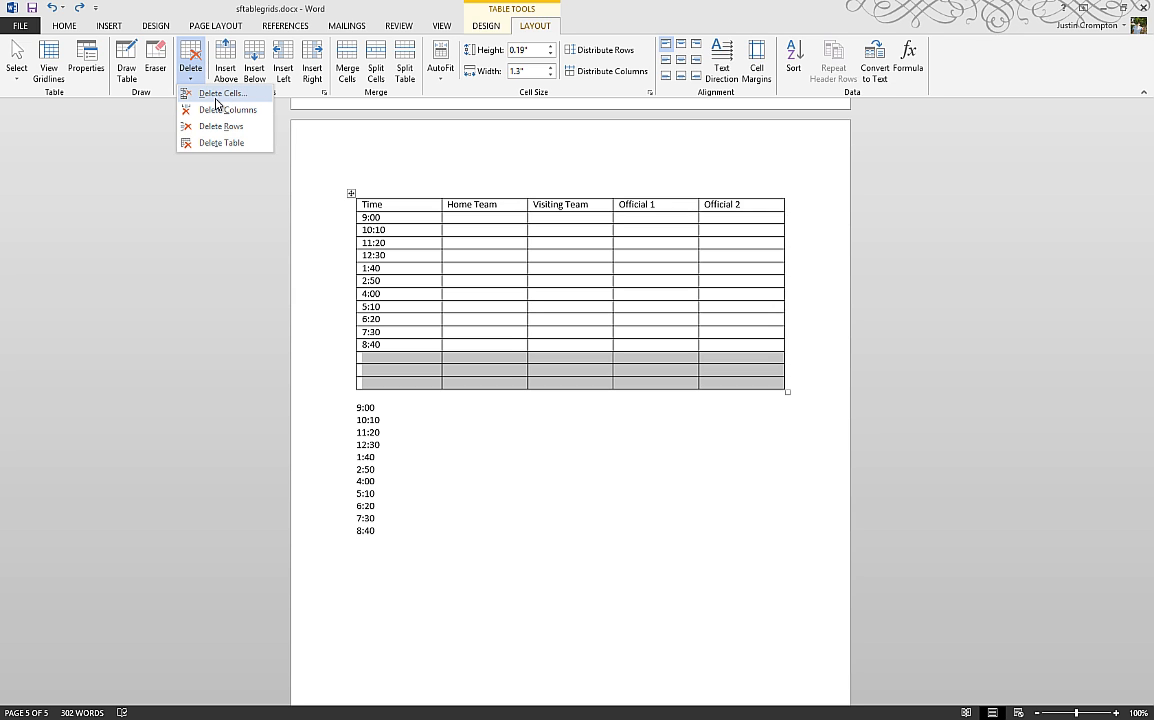
click(216, 98)
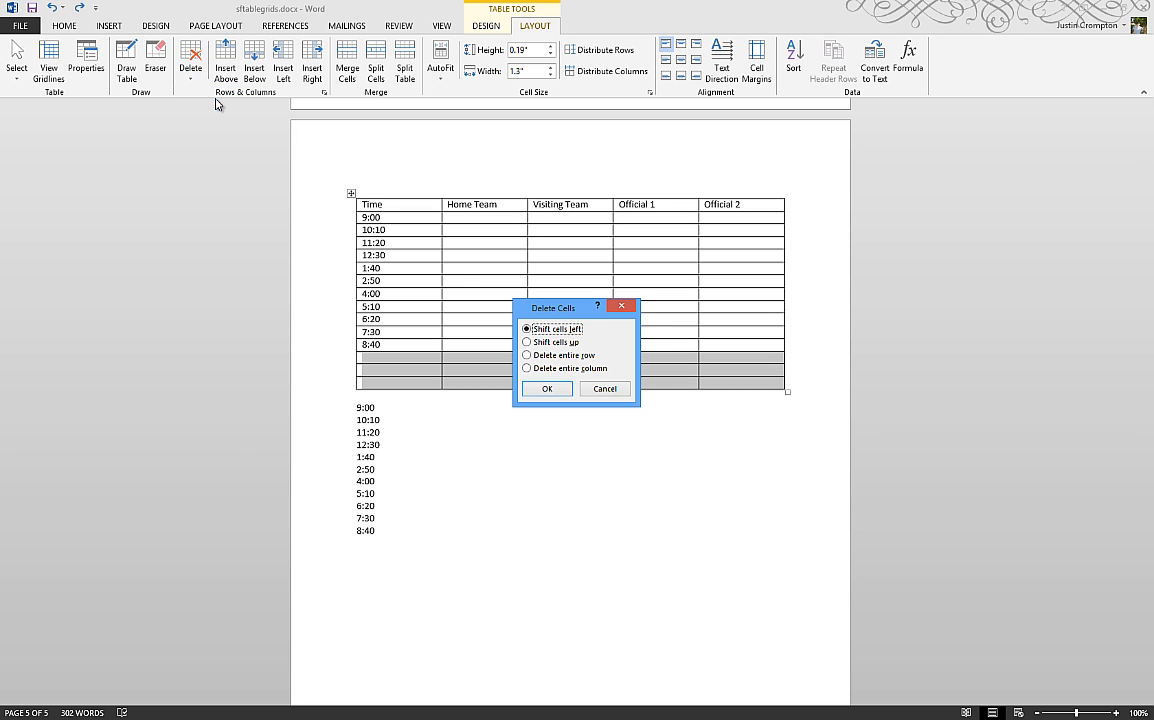
click(545, 355)
click(533, 398)
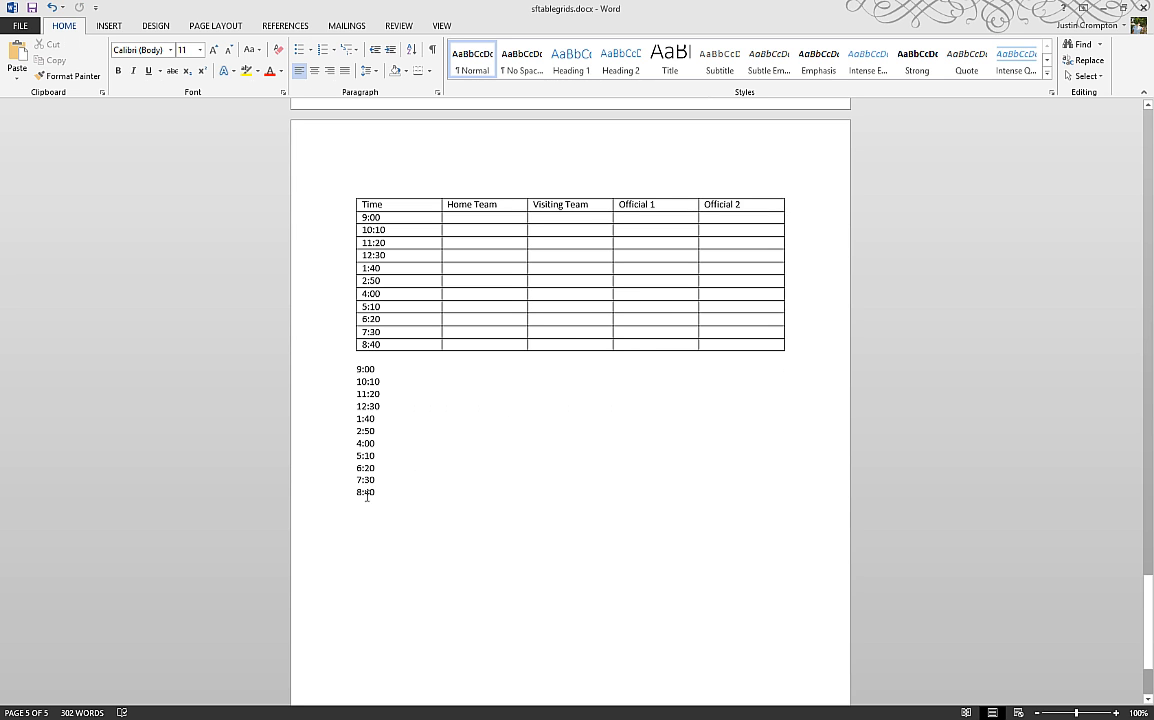
- Delete the plain-text list of times from 9:00 to 8:40 below the table
drag(389, 499, 335, 363)
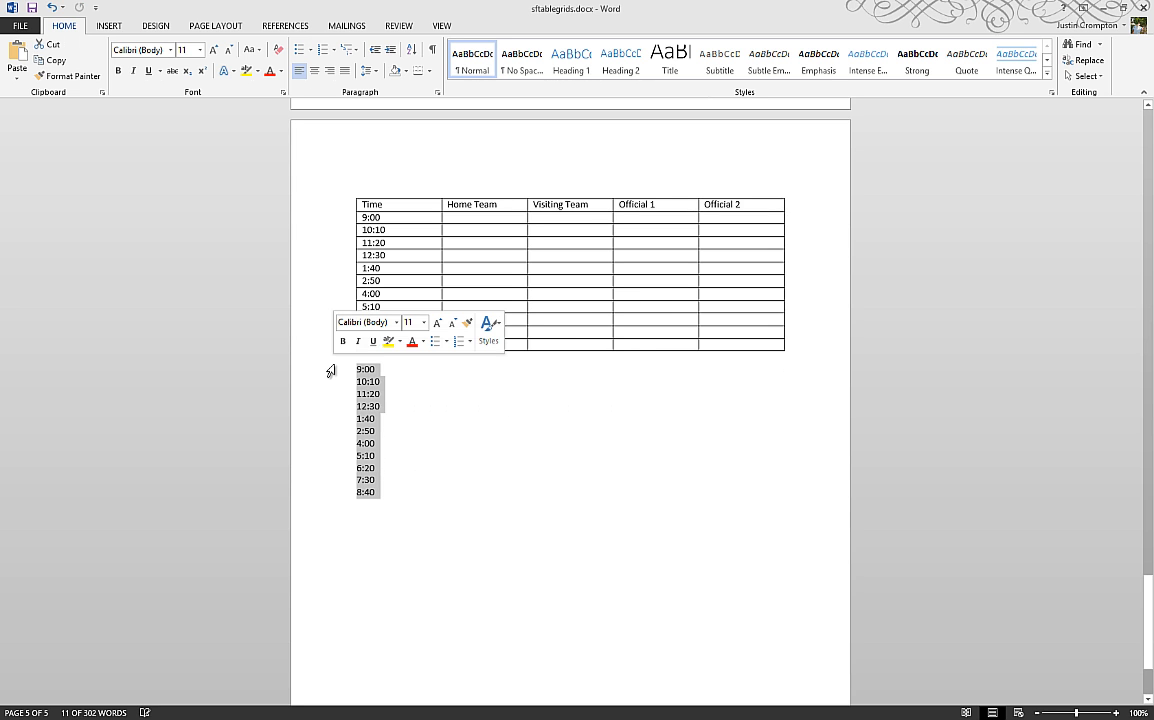
key(Delete)
- Examine the Saturday and Sunday schedule tables on the earlier pages alongside the new table on the last page
scroll(331, 371, up, 8)
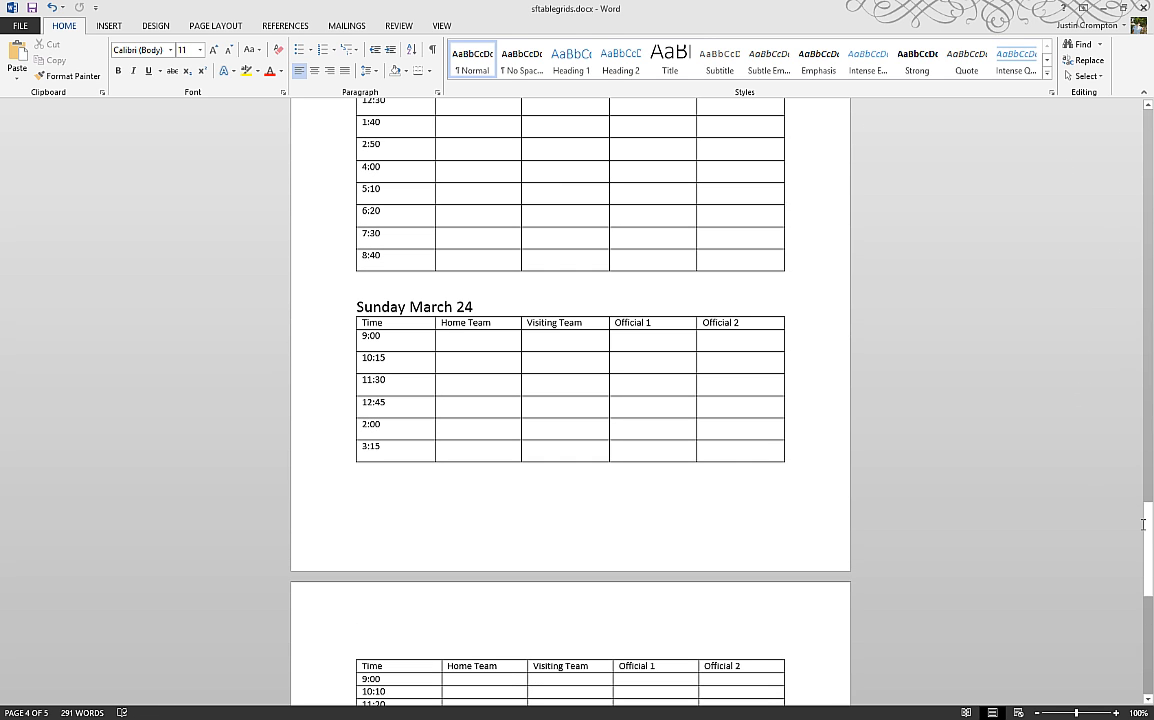
drag(1148, 525, 1122, 121)
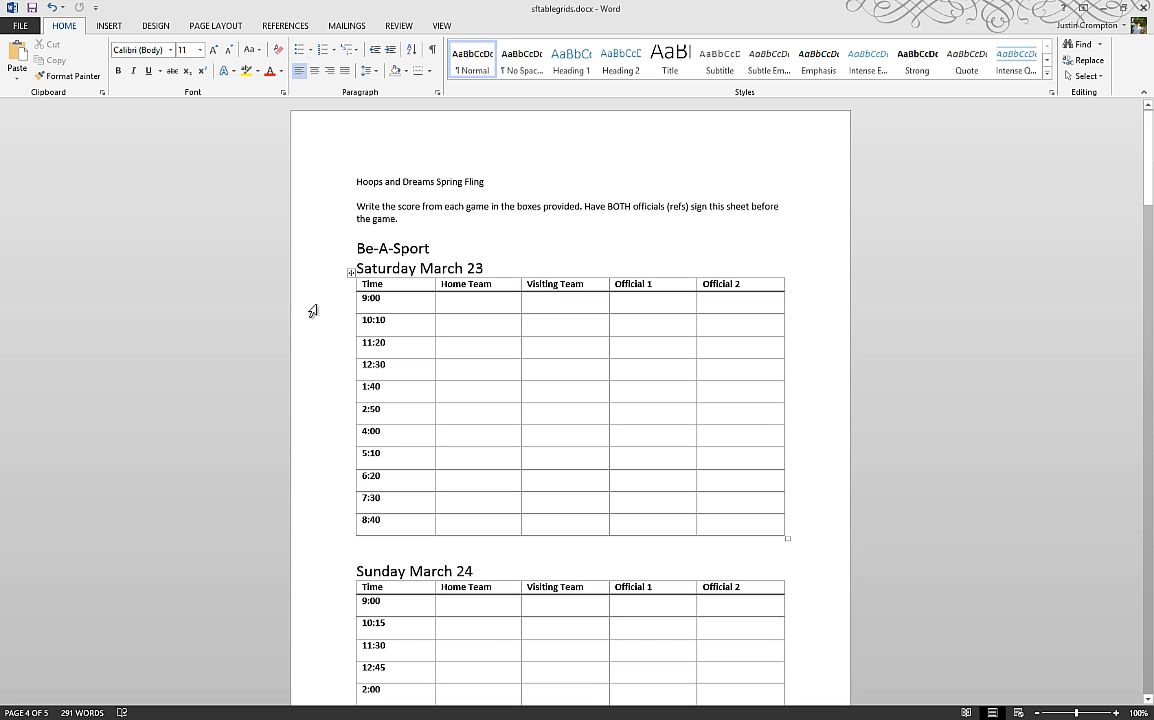
click(469, 300)
click(546, 306)
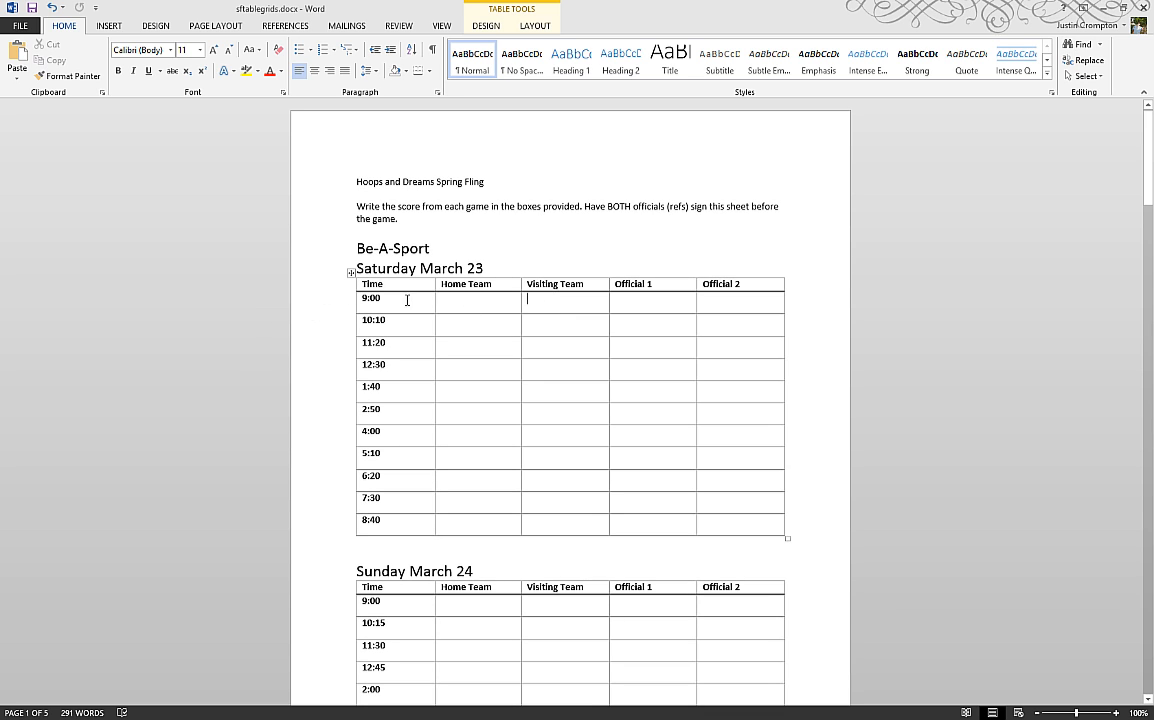
click(549, 391)
scroll(461, 430, down, 3)
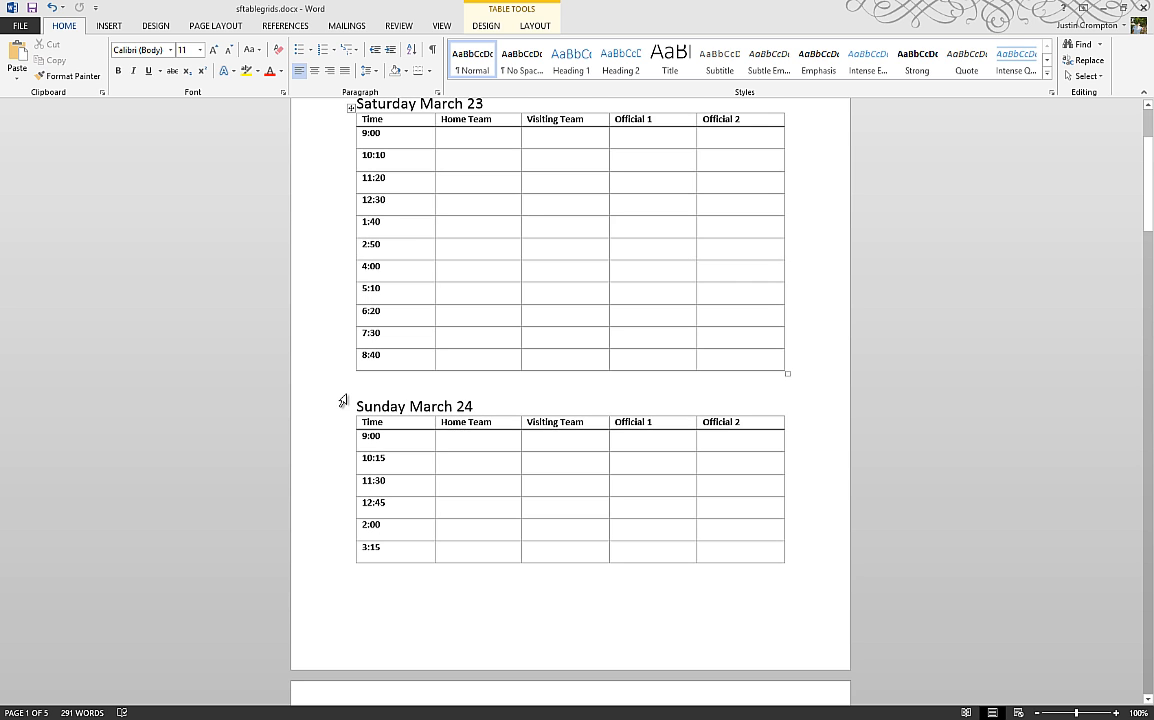
scroll(342, 400, down, 17)
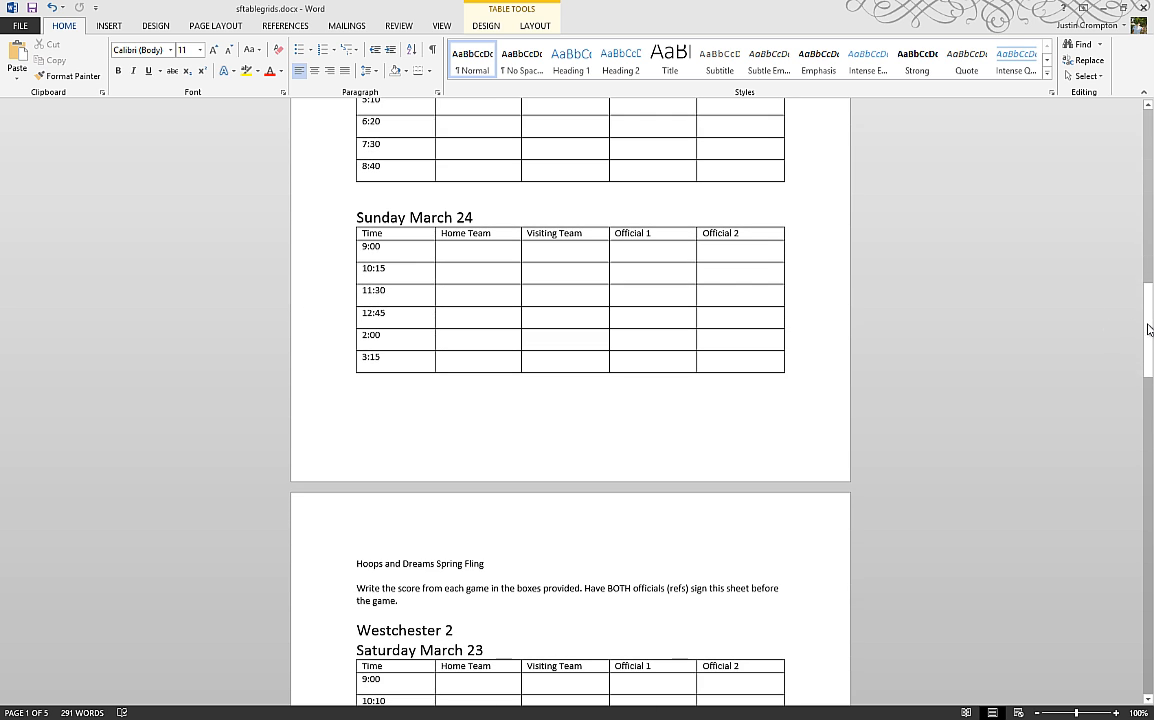
drag(1149, 330, 1148, 642)
scroll(330, 270, up, 2)
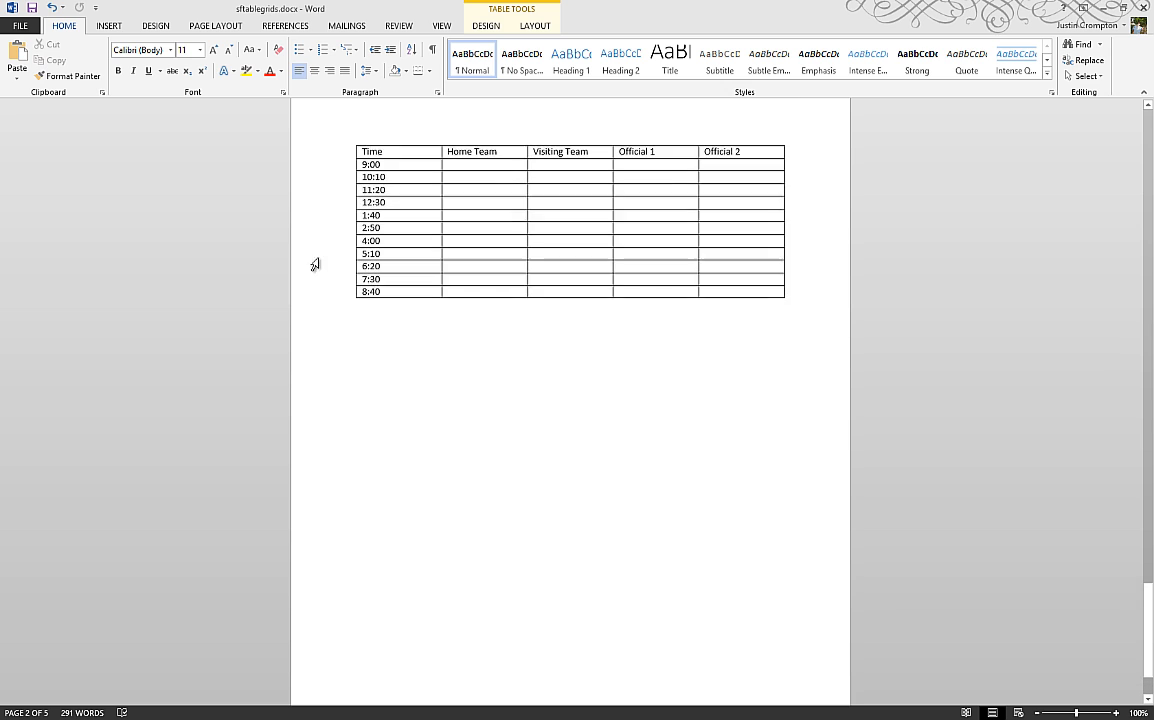
- Select the entire new schedule table on the last page and copy it
scroll(315, 264, up, 1)
click(353, 245)
click(350, 205)
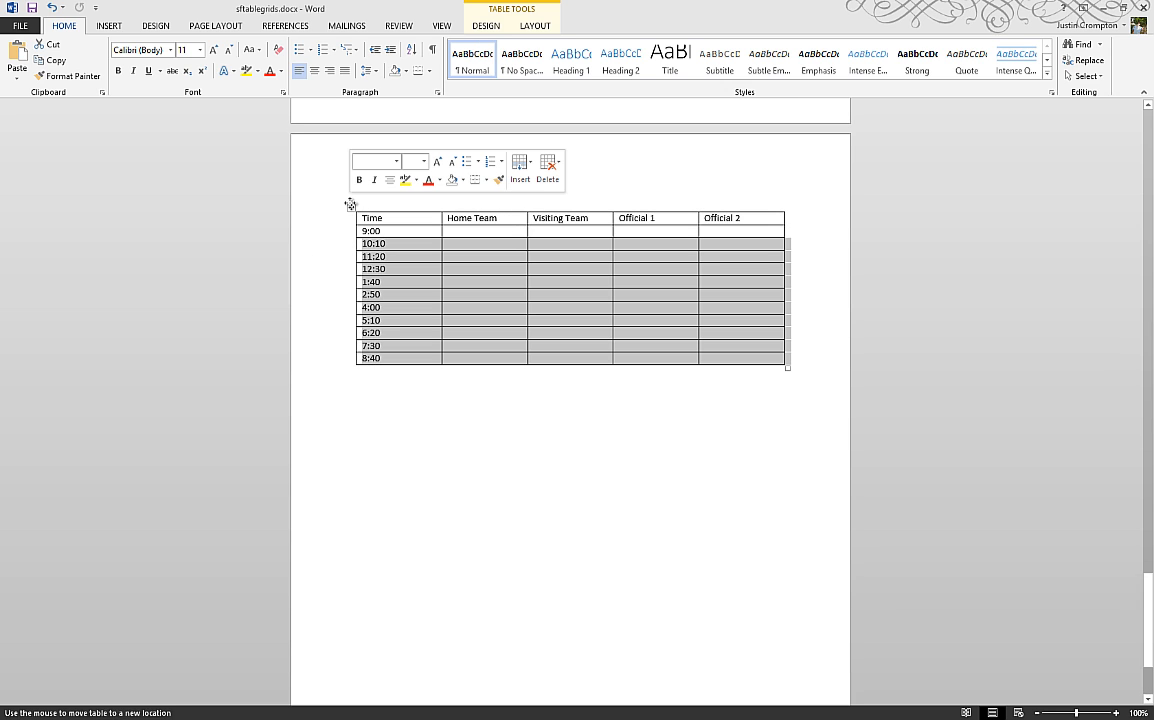
click(350, 205)
key(ctrl+c)
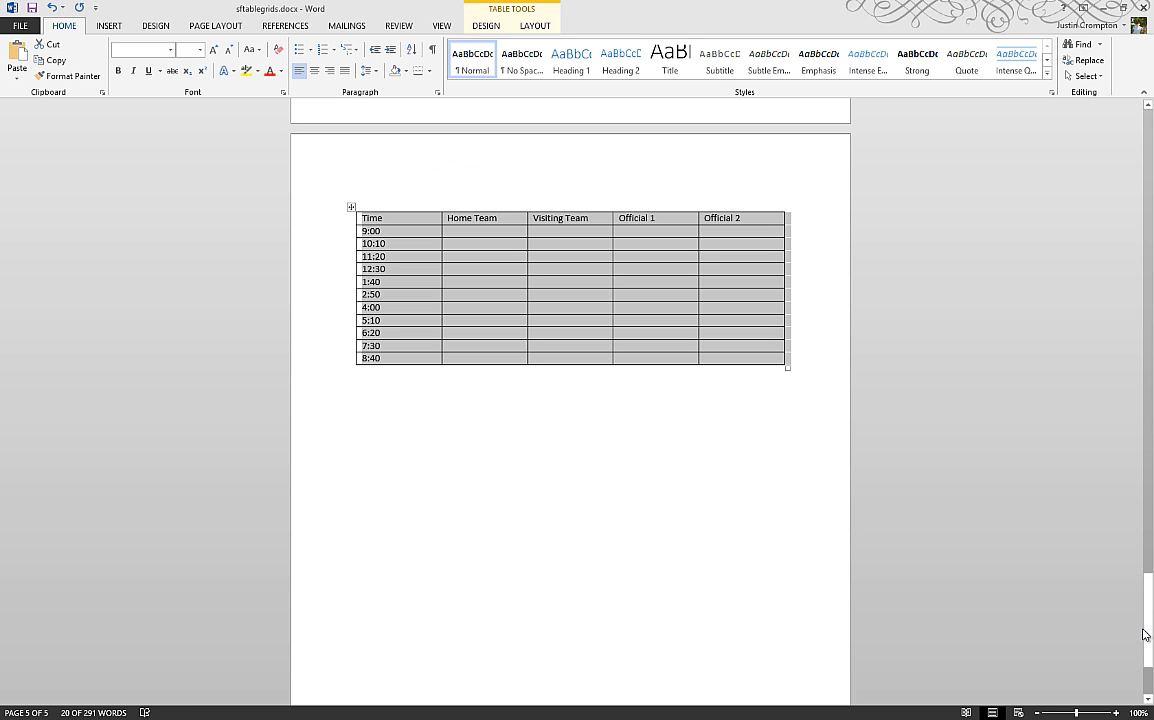
- Try replacing the Sunday March 24 heading and table on the first page with the copied table, and undo the replacement and deletion
click(1141, 634)
drag(1146, 607, 1146, 50)
scroll(344, 509, down, 2)
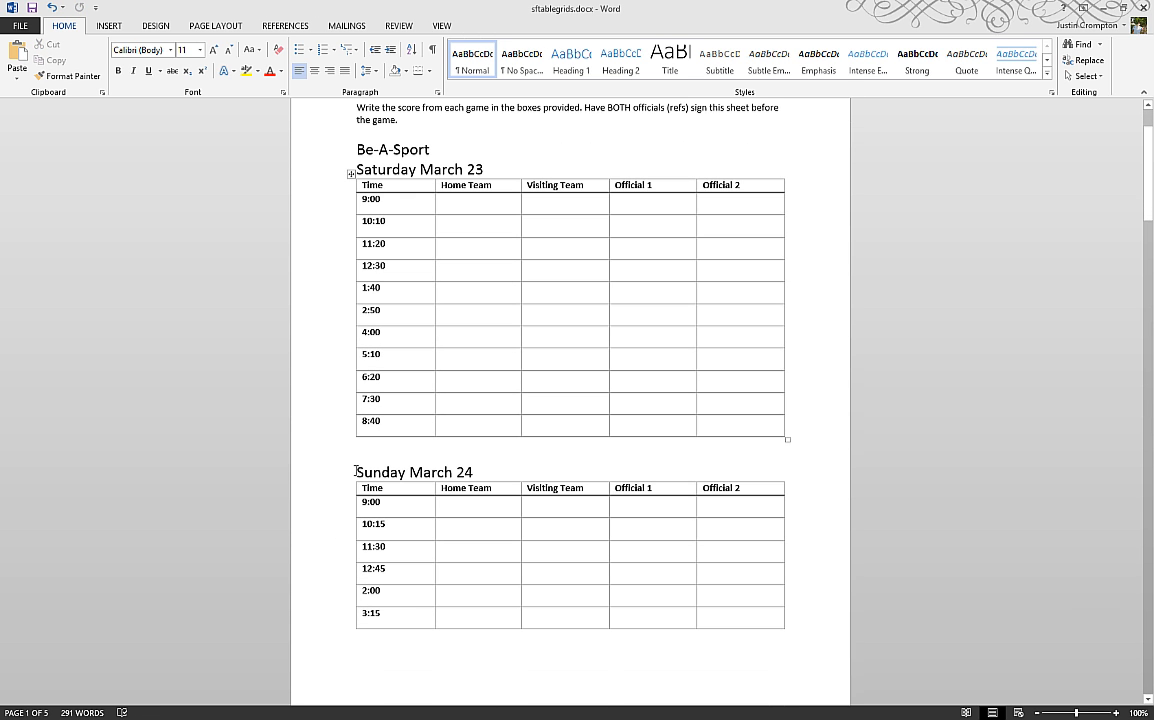
drag(358, 474, 792, 637)
key(Delete)
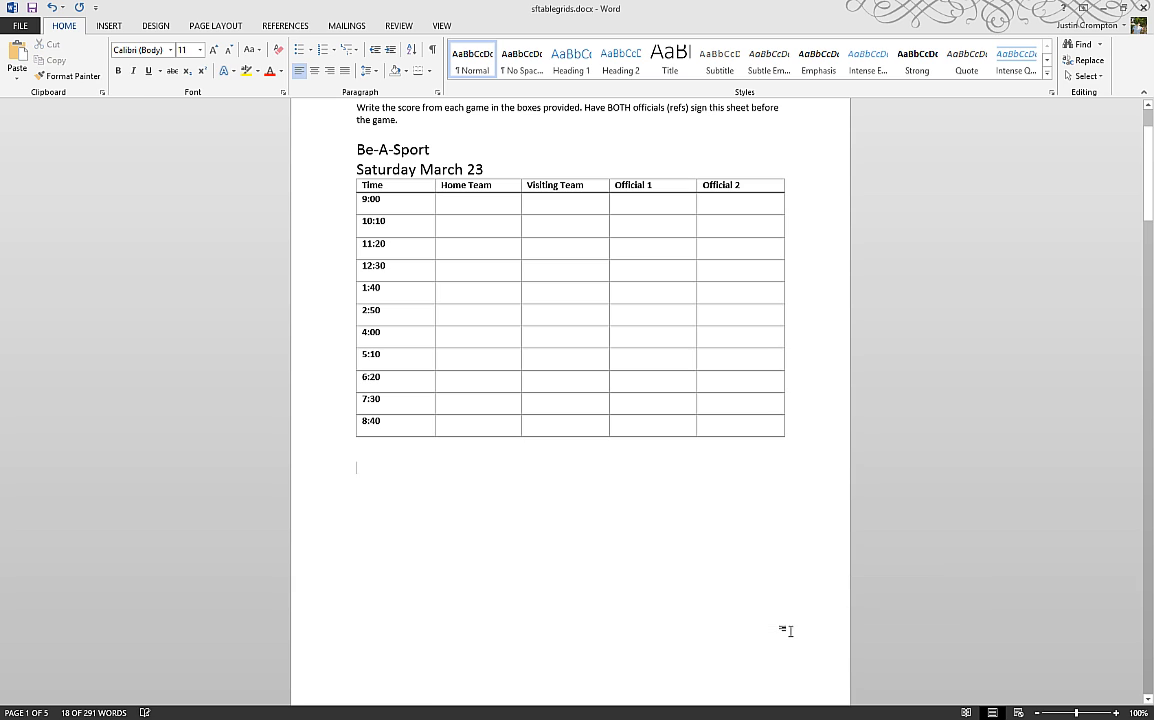
key(ctrl+v)
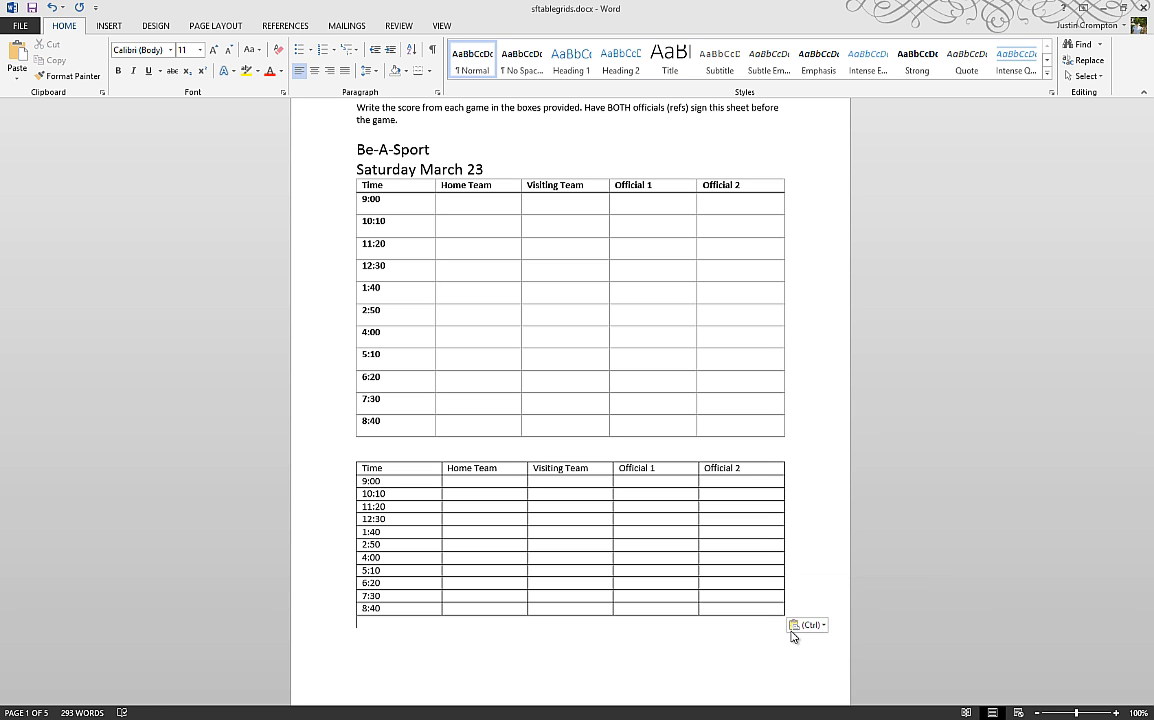
key(ctrl+z)
key(ctrl+z)
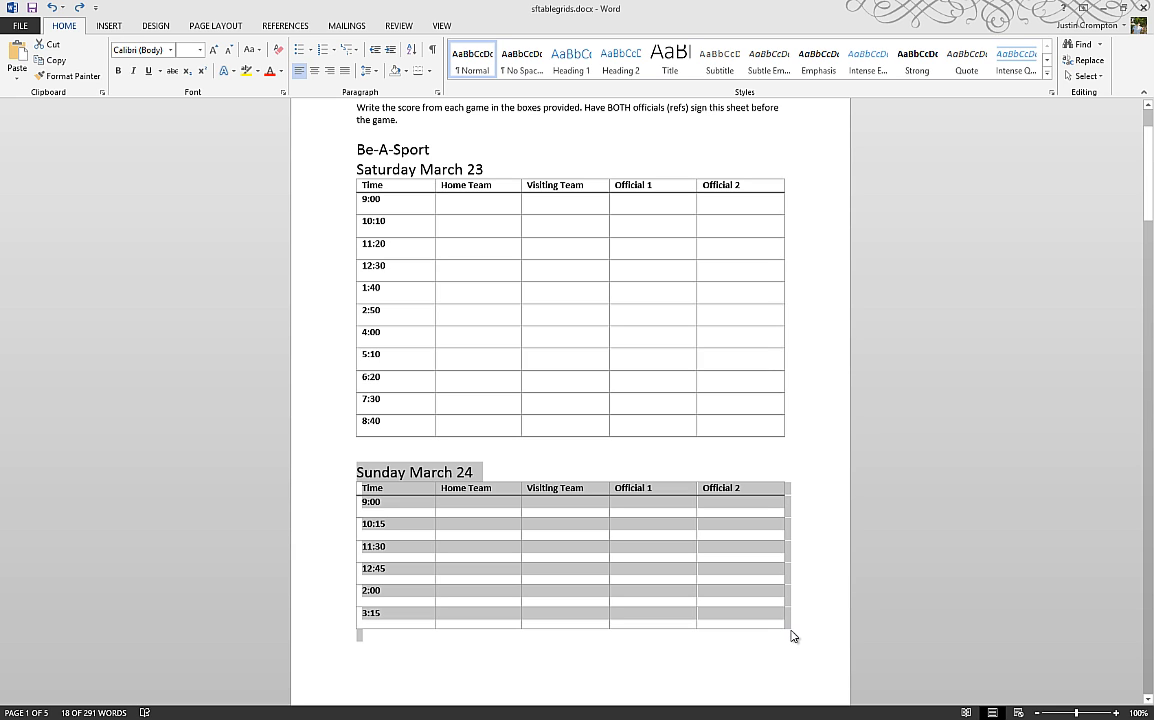
key(Delete)
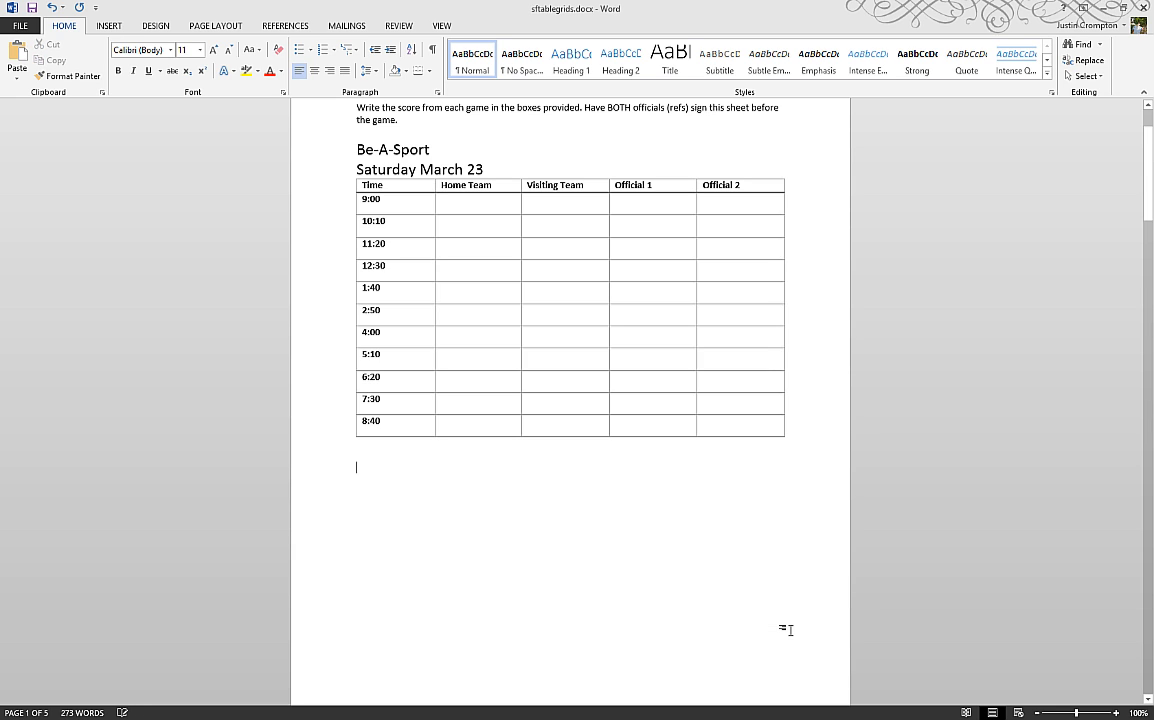
key(ctrl+z)
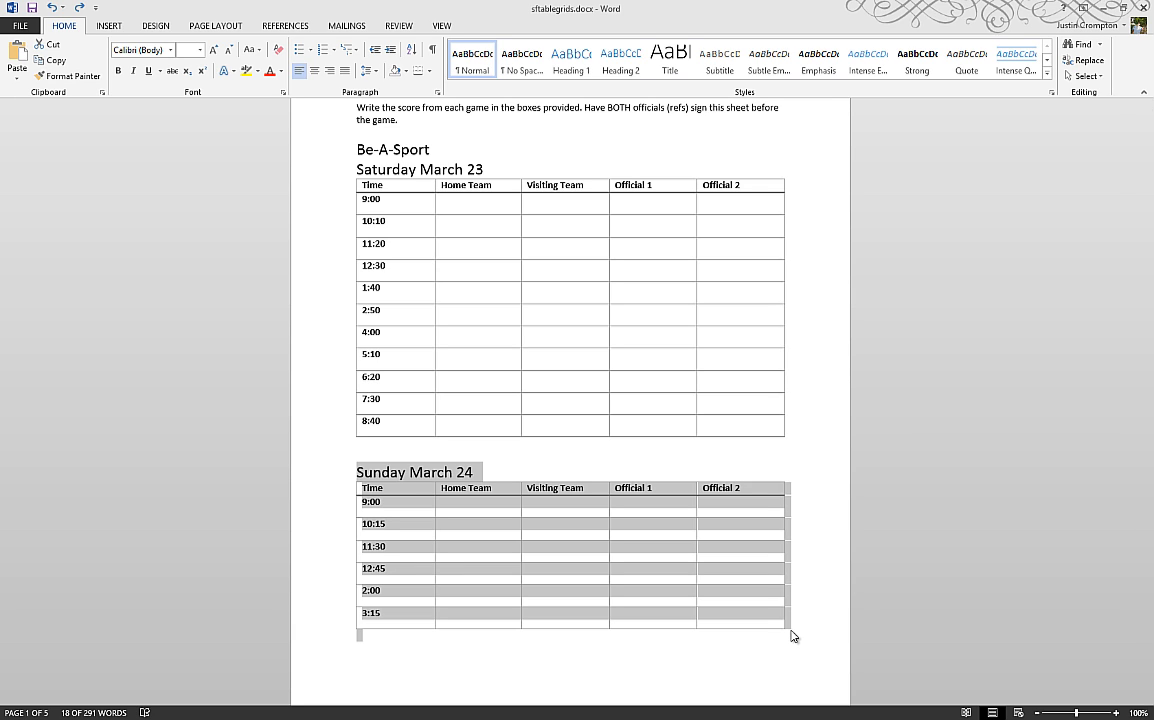
- Replace the Sunday March 24 heading and table on the first page with the copied schedule table
key(Delete)
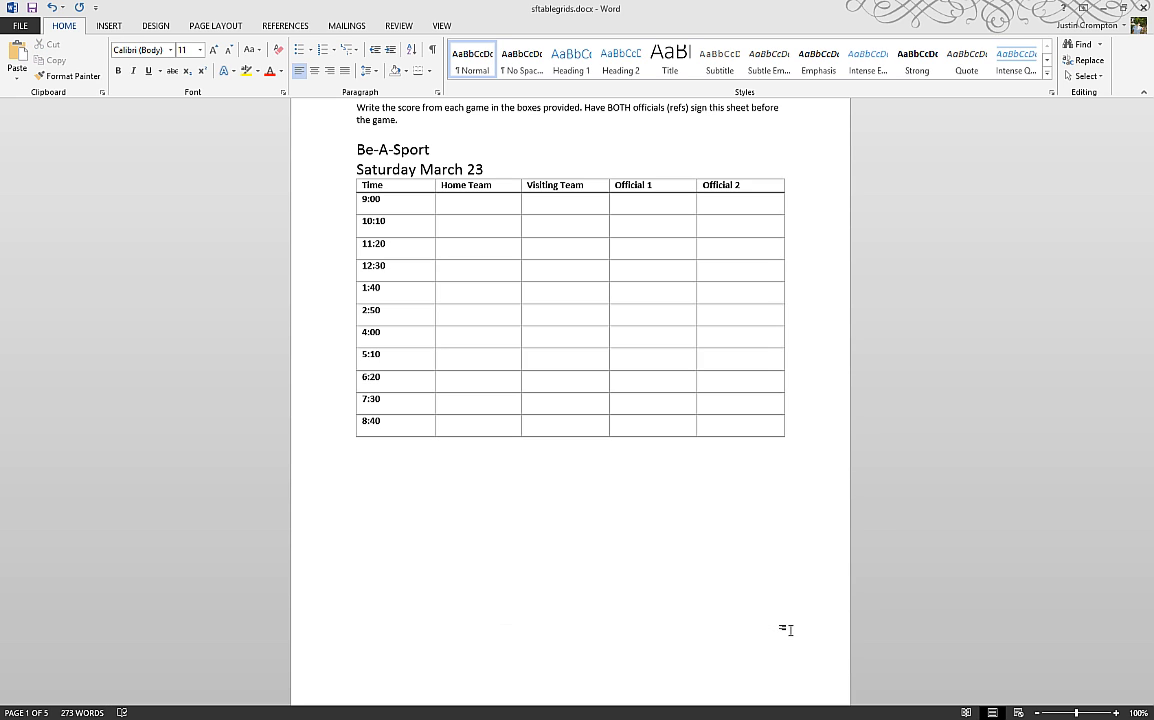
key(ctrl+v)
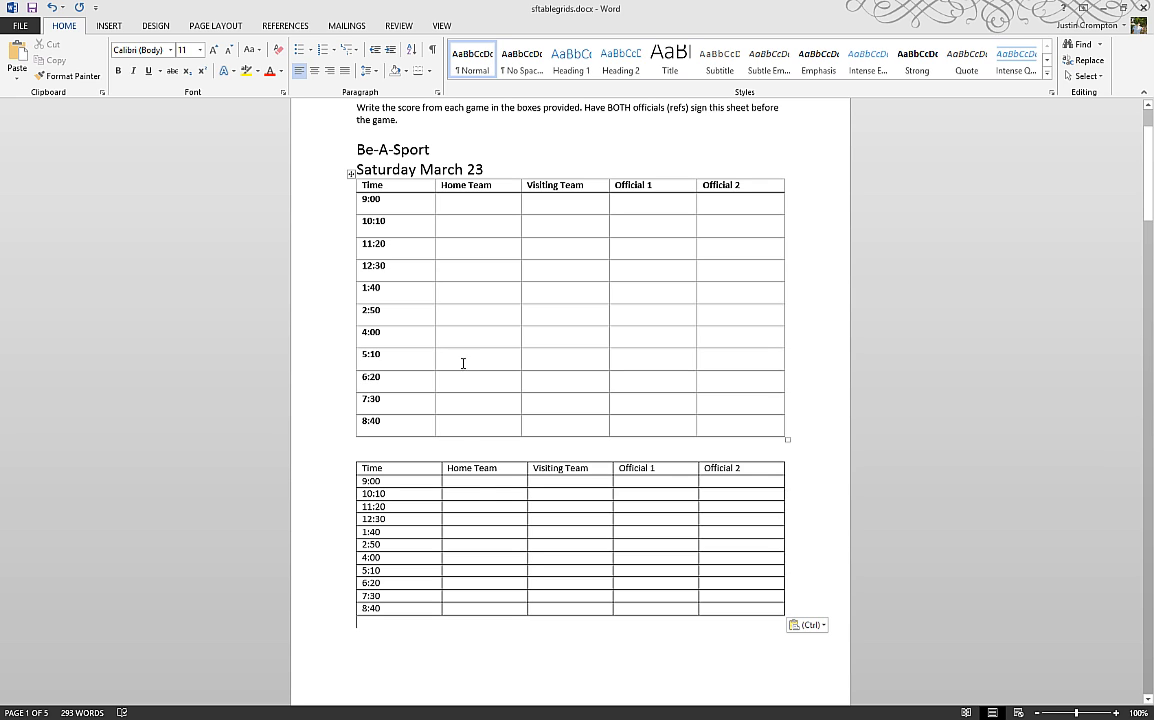
click(473, 482)
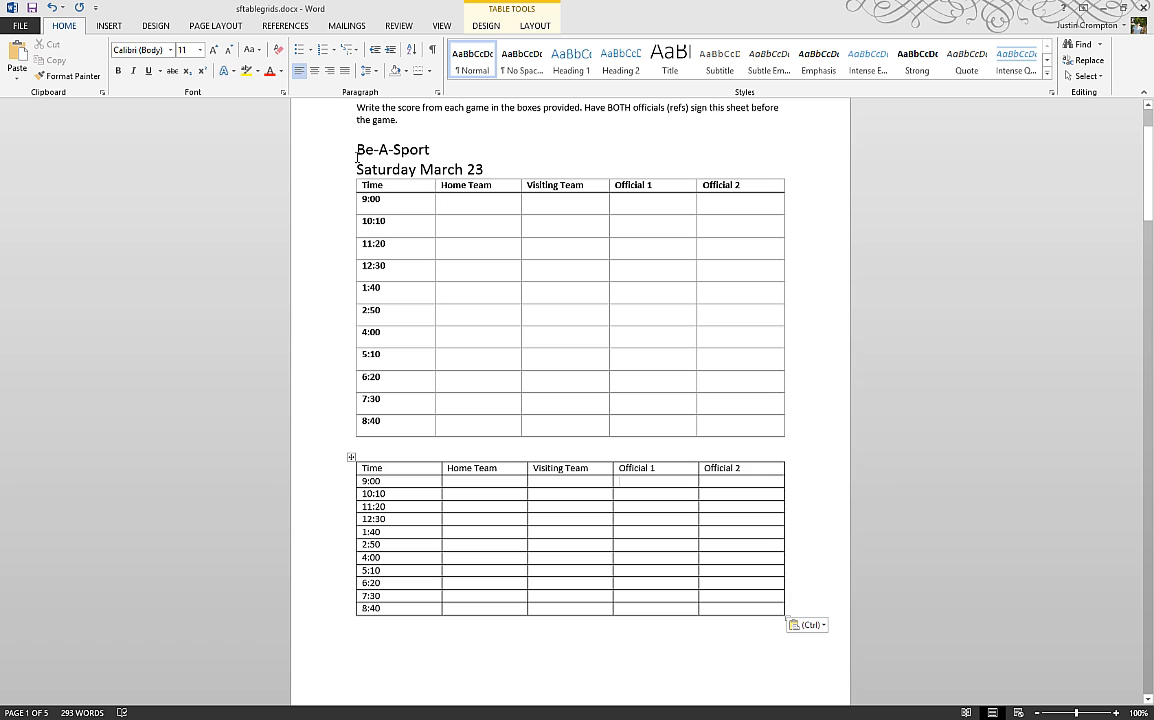
- Examine the row height and column width properties of the entire Saturday March 23 table
click(367, 188)
click(350, 176)
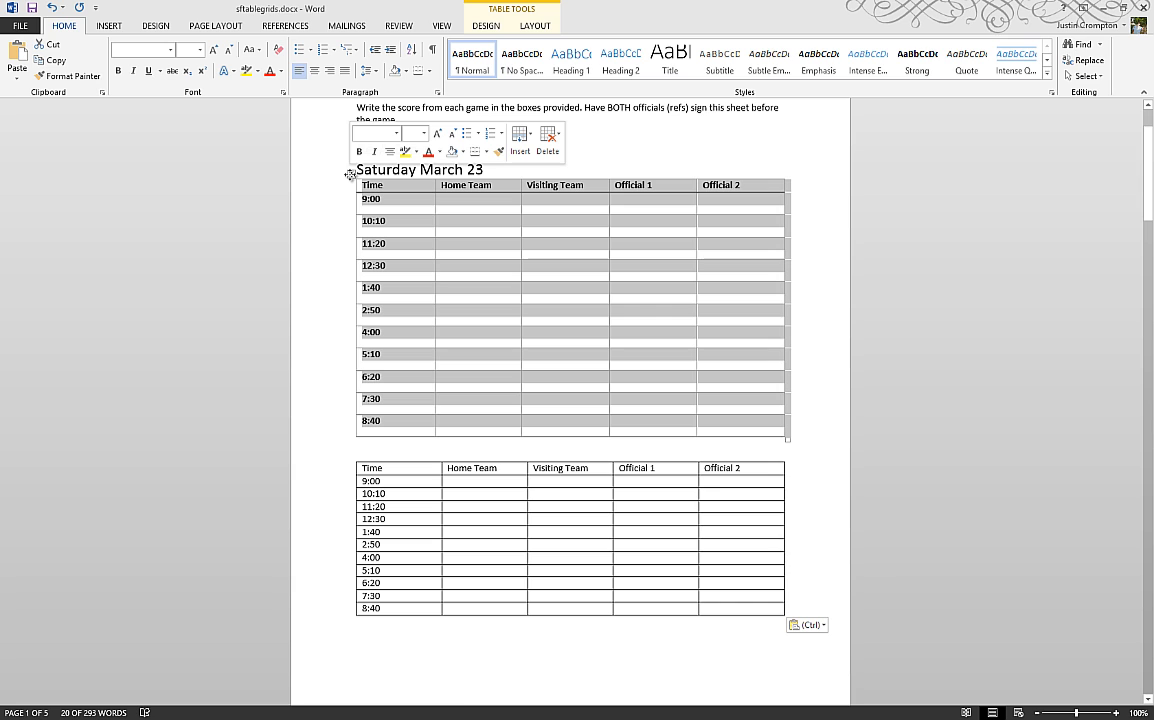
right_click(477, 247)
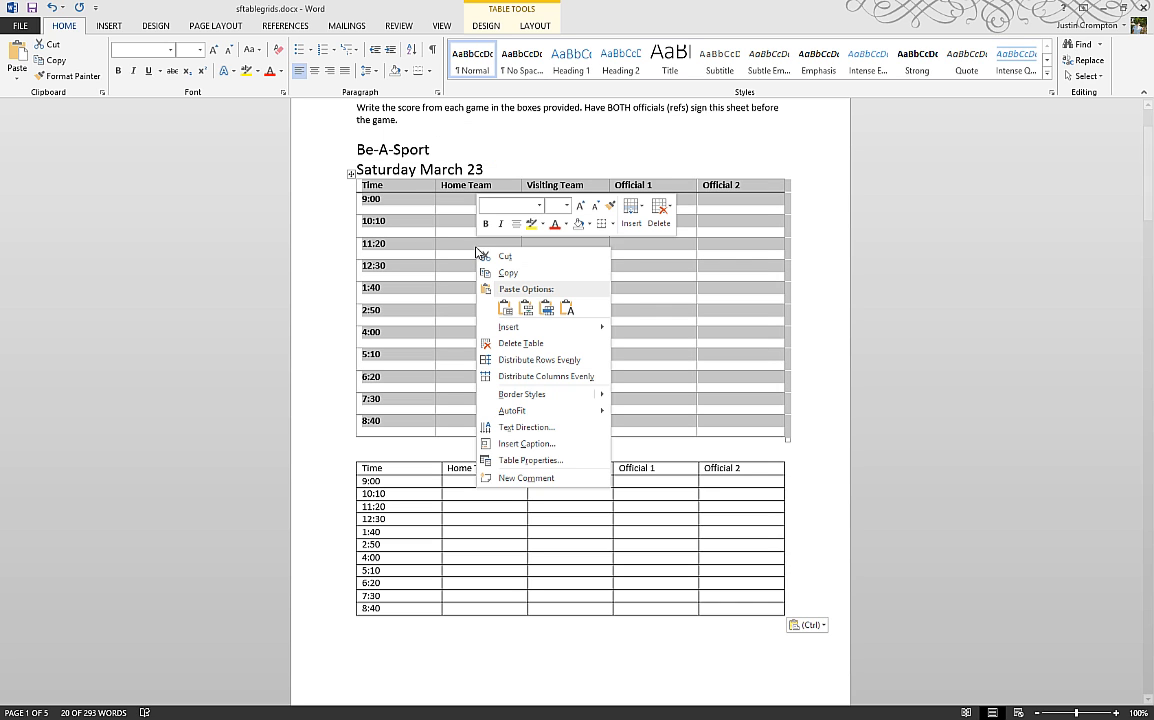
click(531, 460)
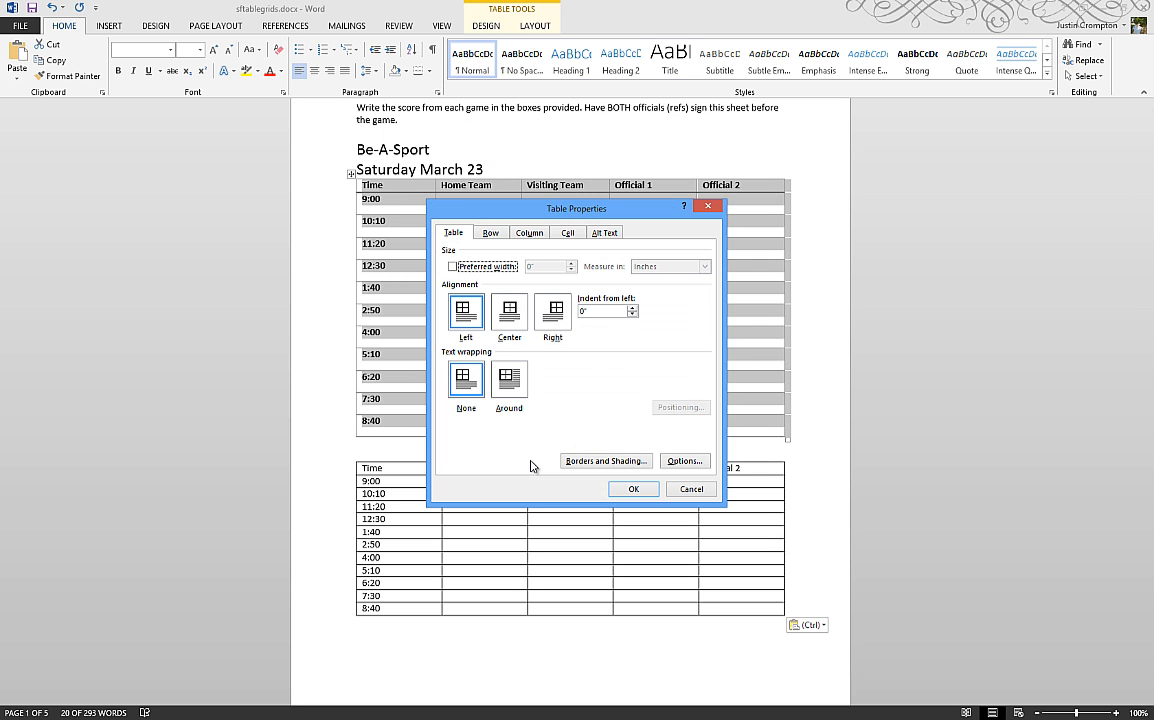
click(492, 236)
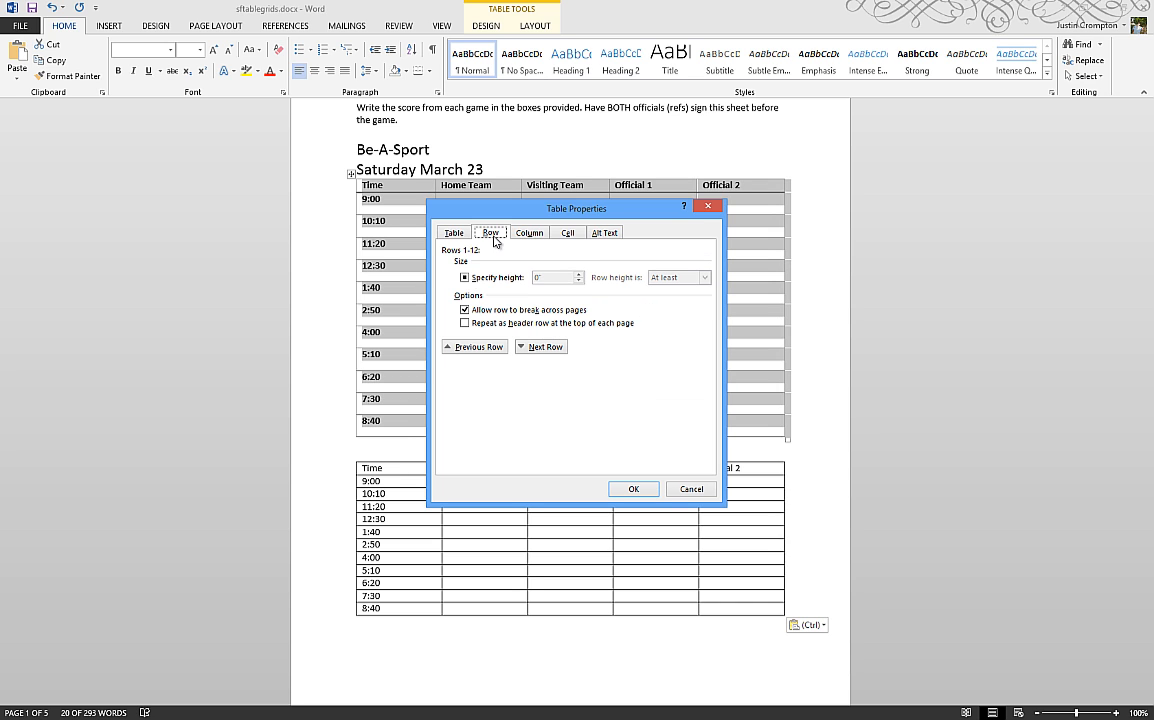
drag(514, 212, 926, 196)
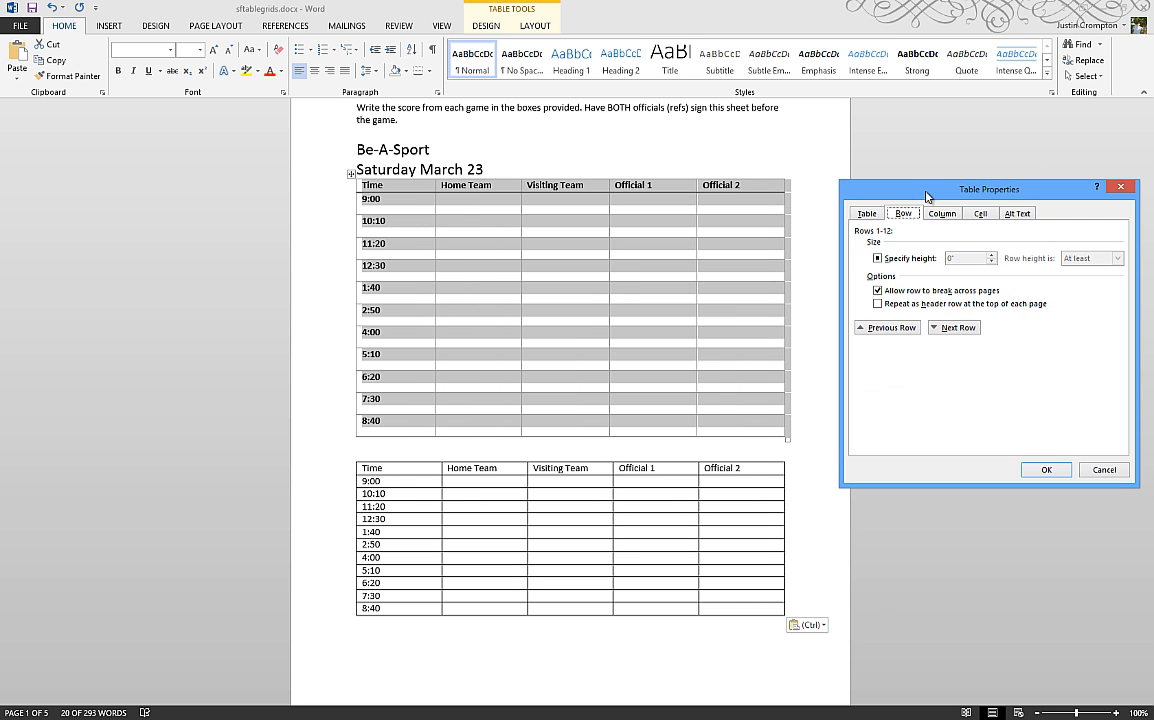
click(942, 213)
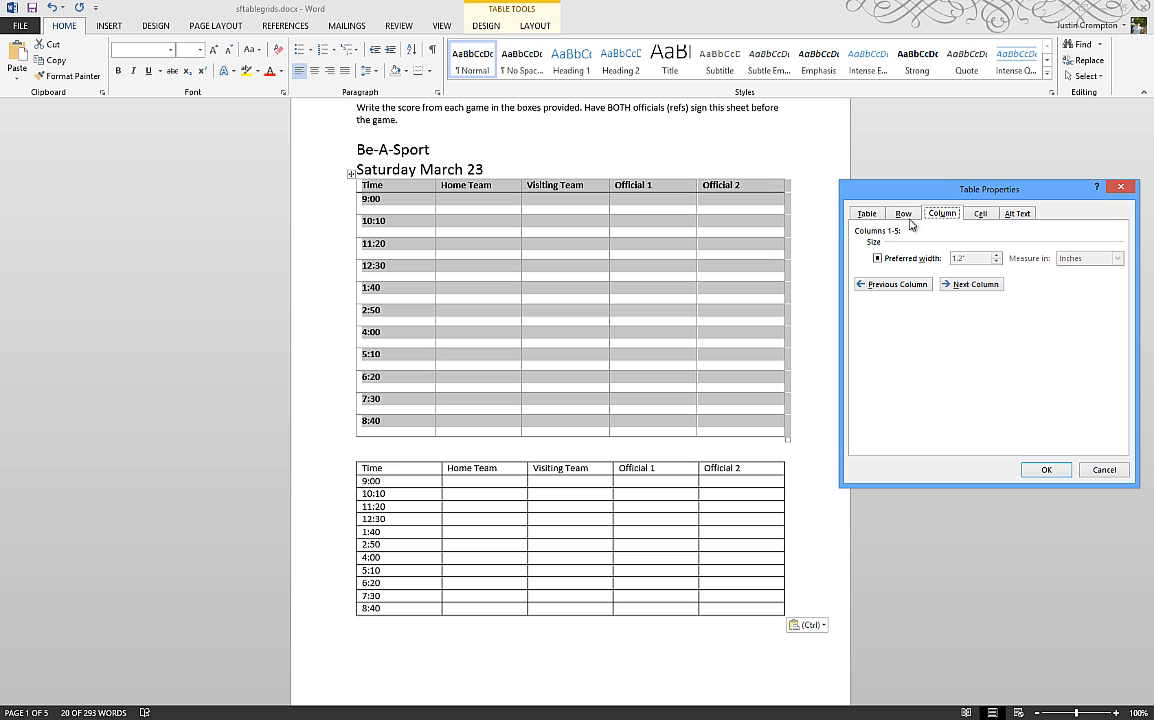
click(902, 215)
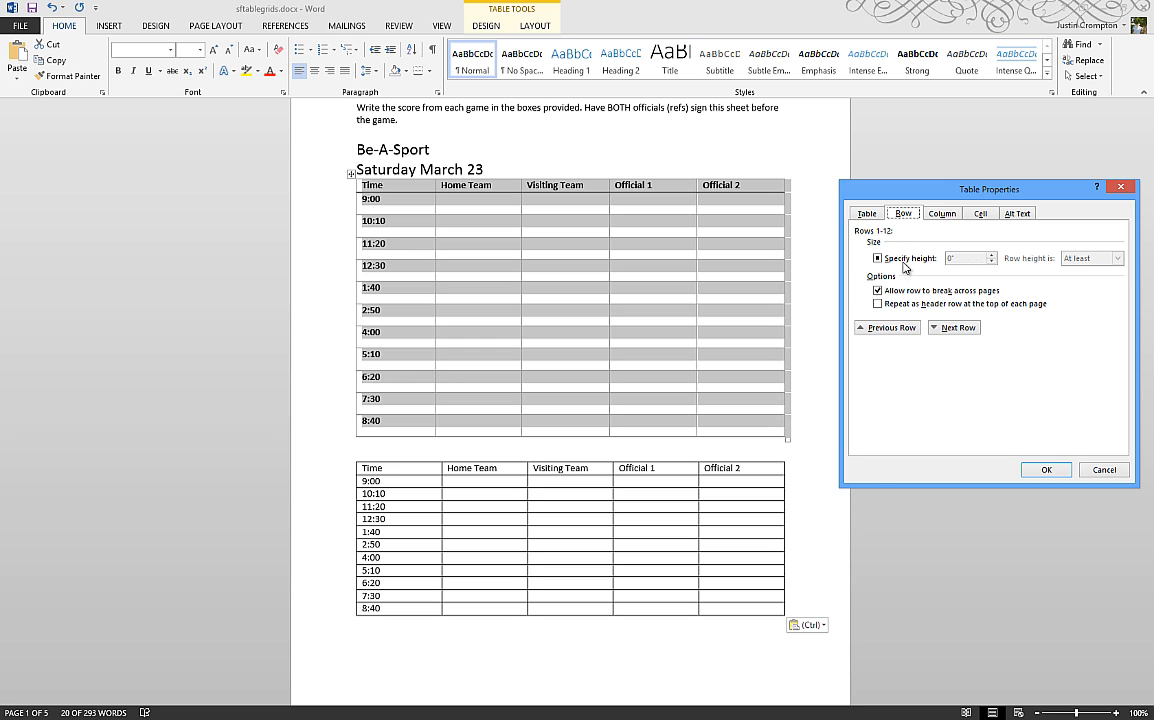
click(946, 216)
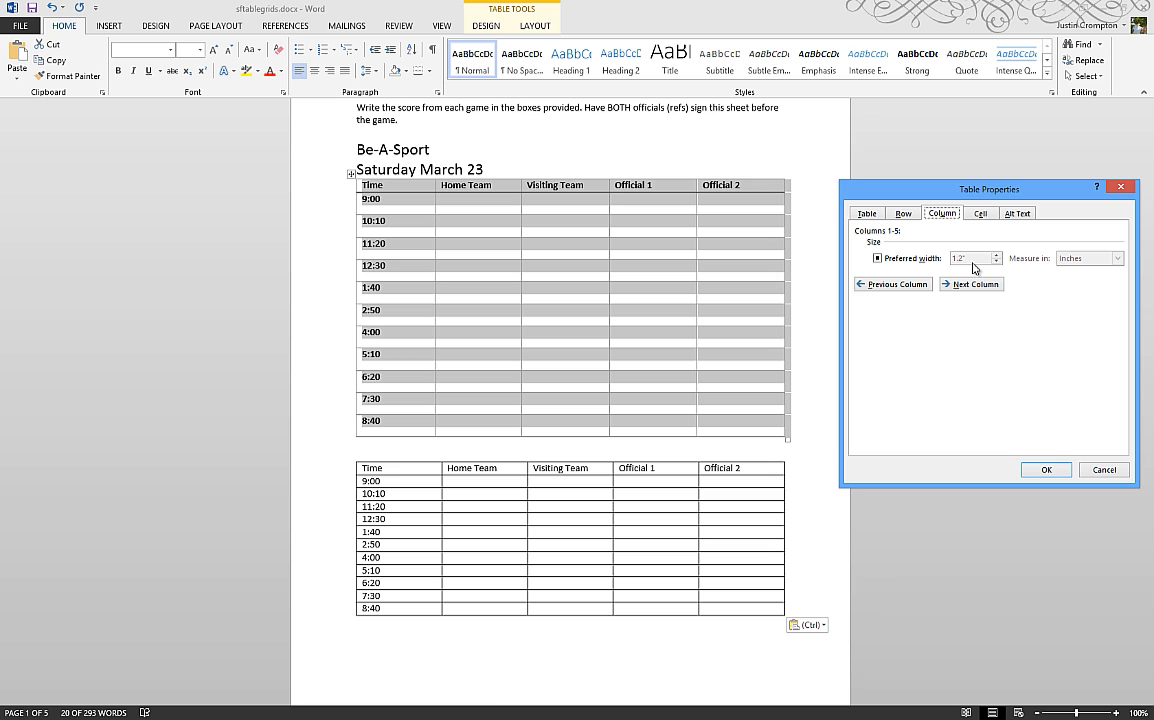
click(1104, 469)
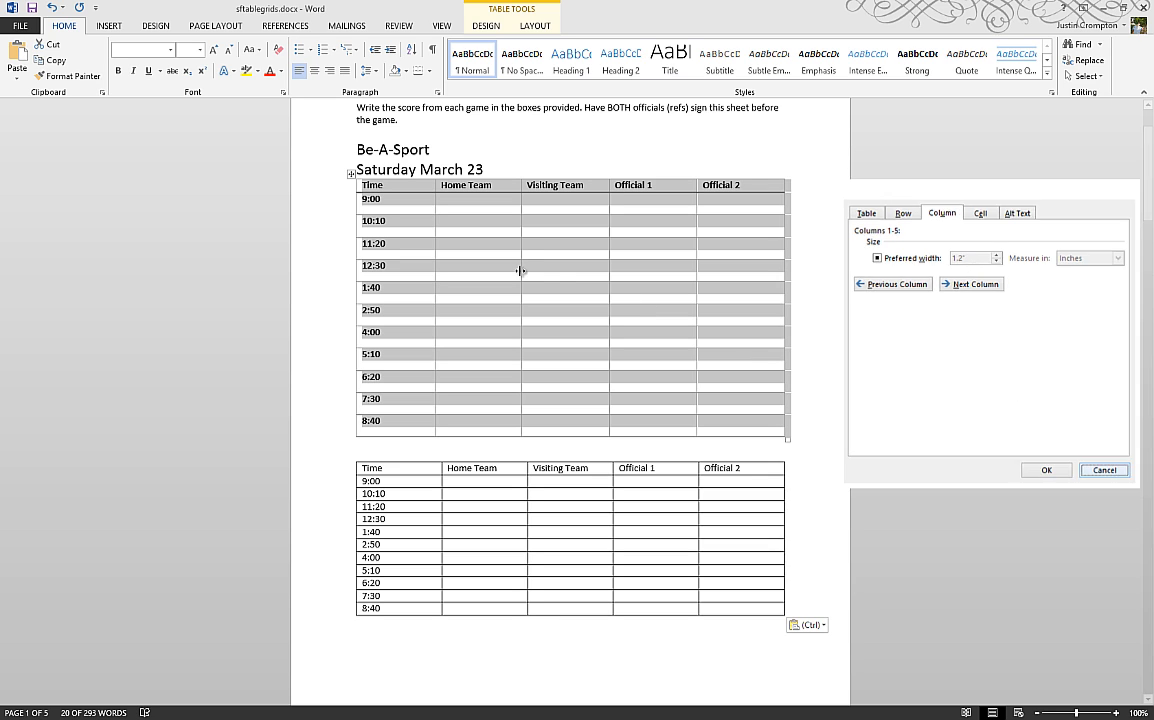
- Examine the row height properties and height rule options for the empty game cells of the Saturday March 23 table
drag(445, 199, 729, 428)
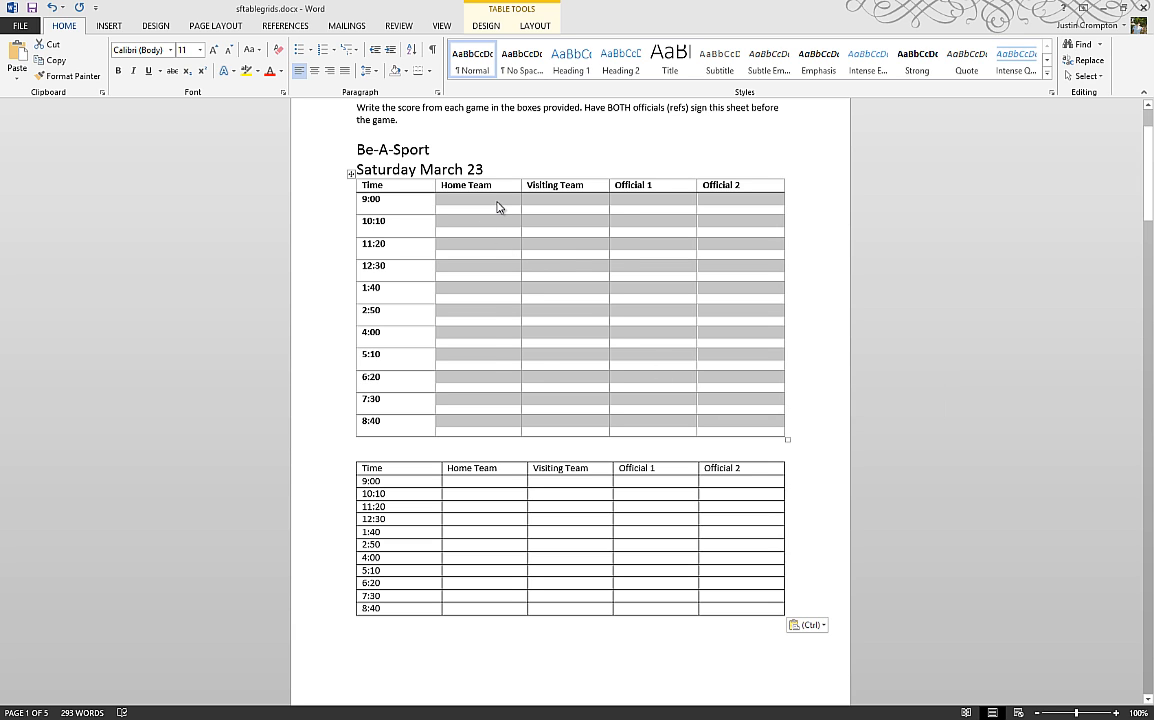
right_click(497, 203)
click(540, 365)
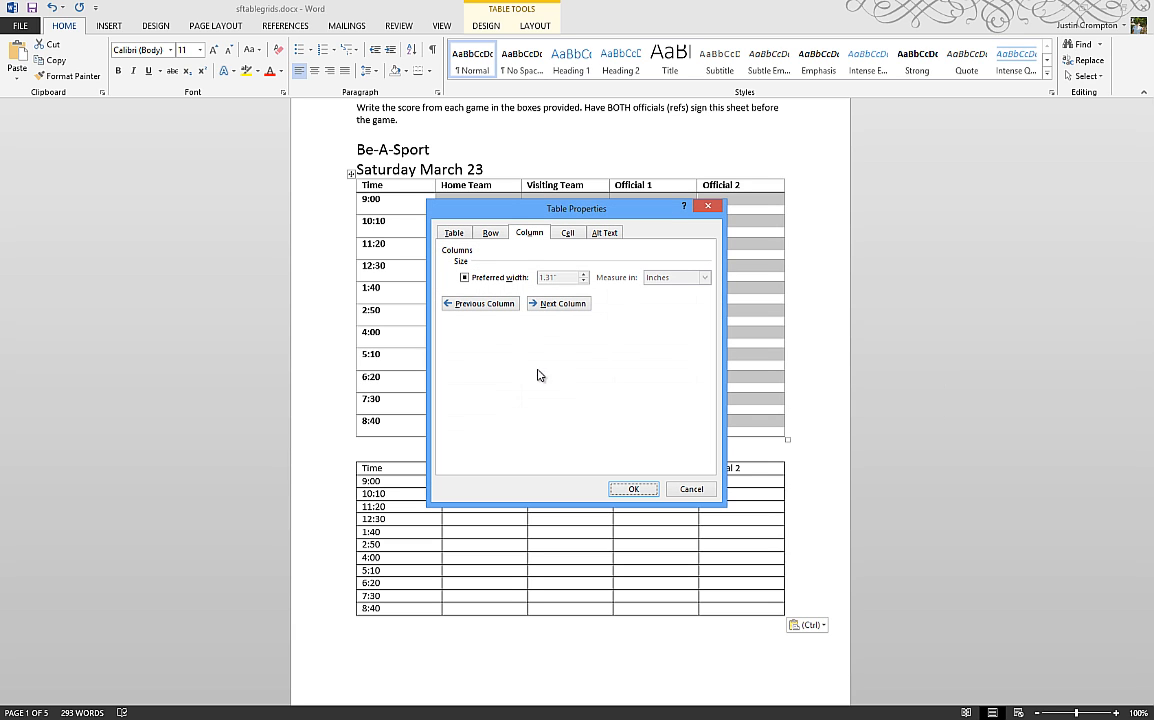
drag(600, 207, 986, 182)
click(877, 207)
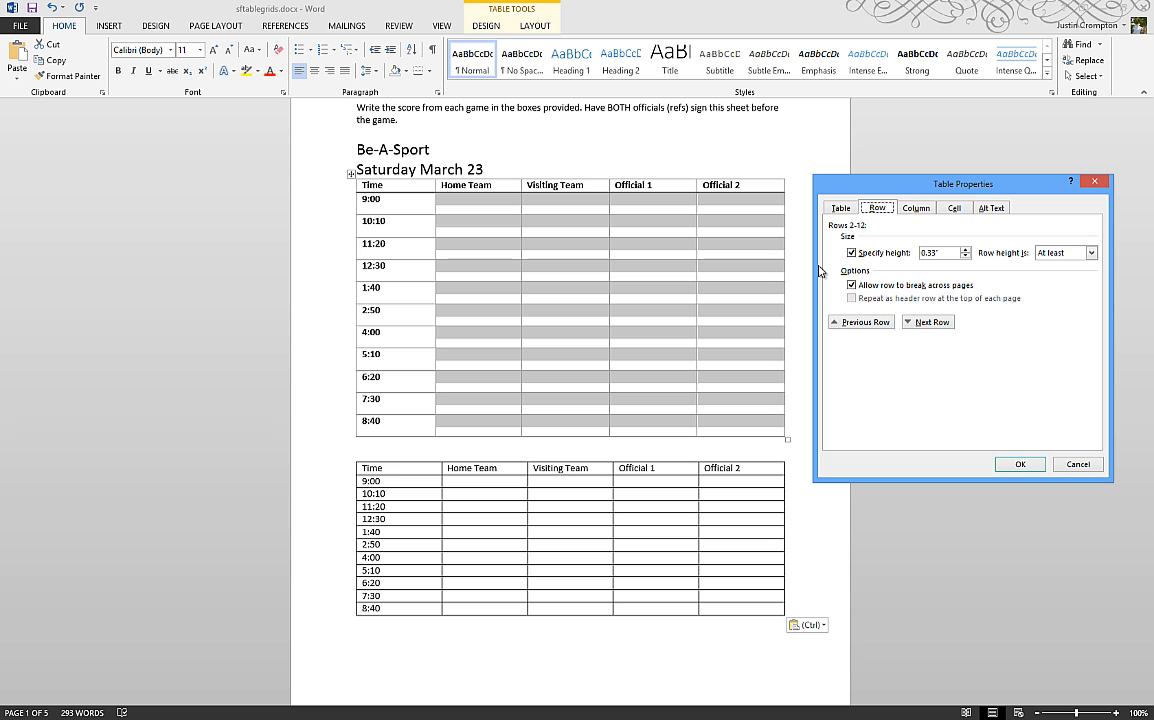
click(1090, 254)
click(1091, 256)
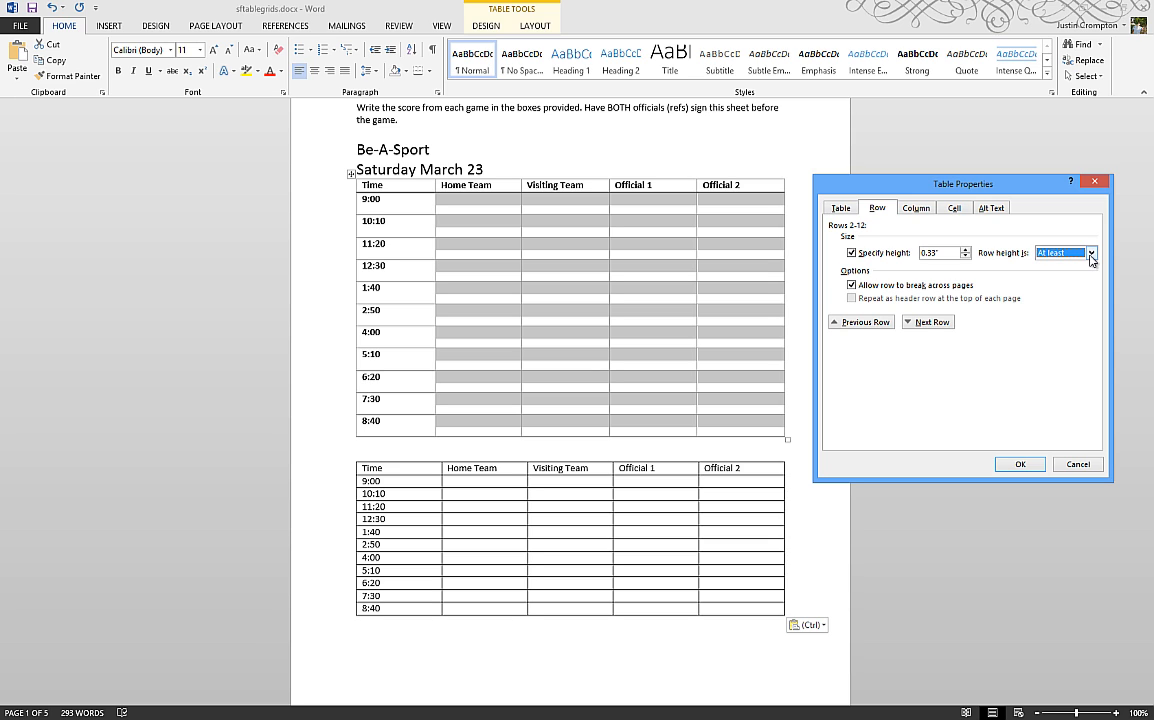
click(1091, 256)
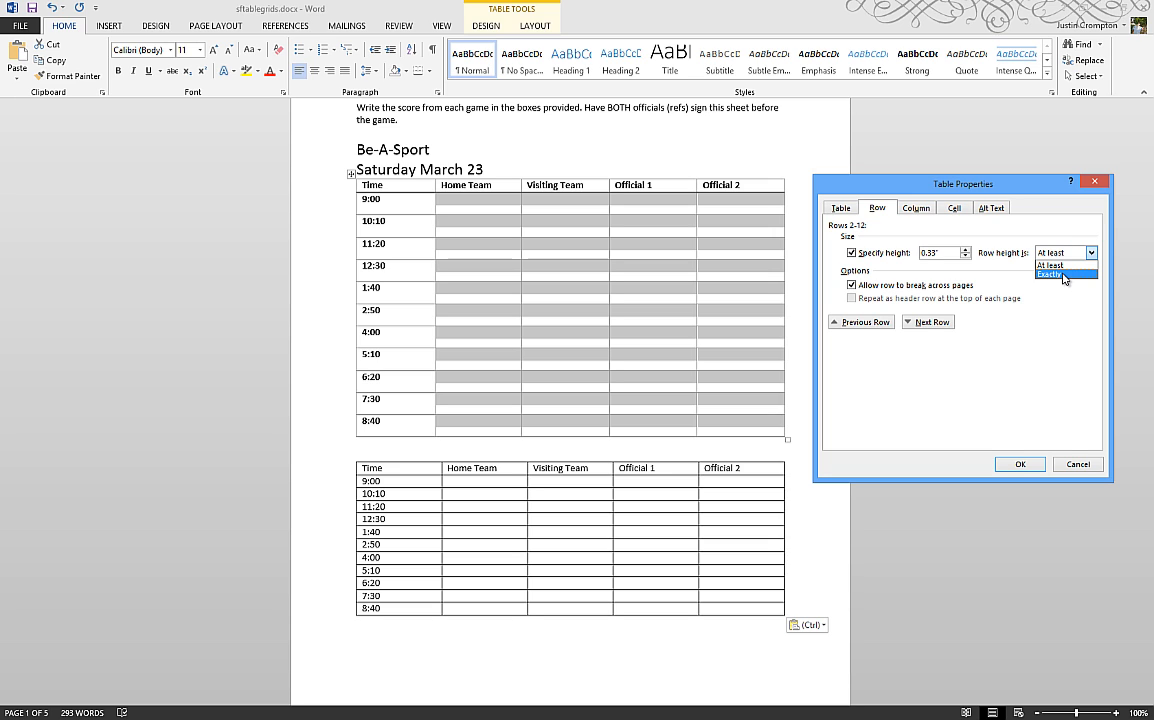
click(1091, 251)
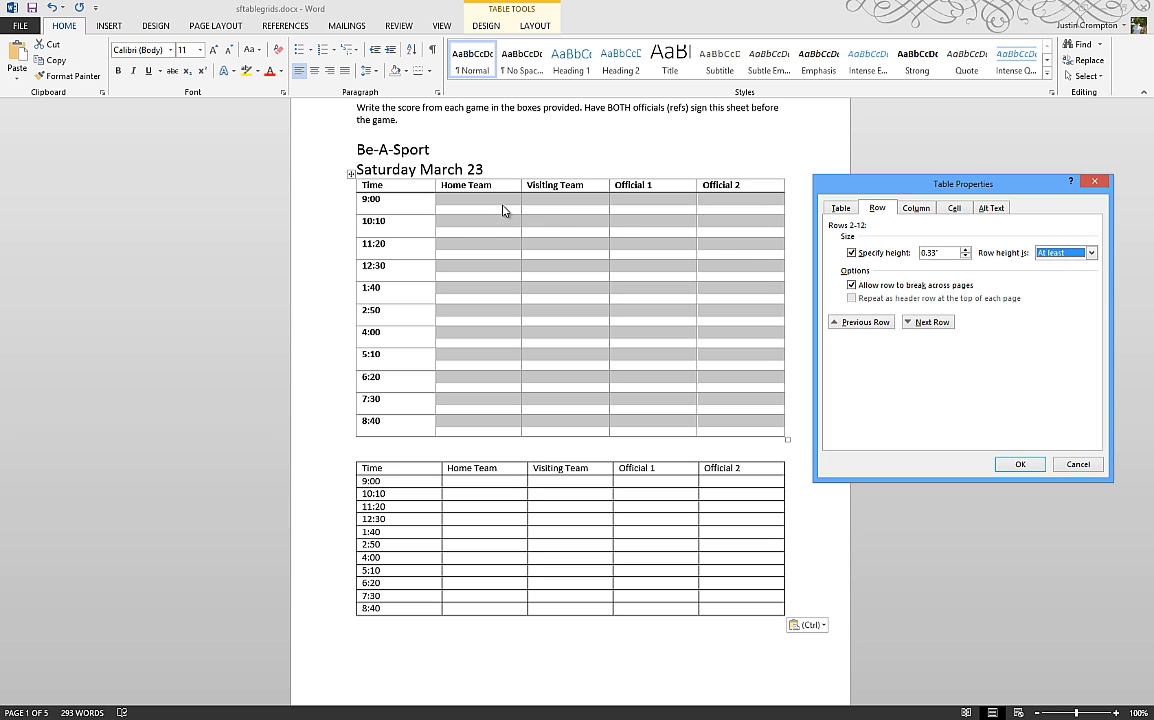
click(1060, 457)
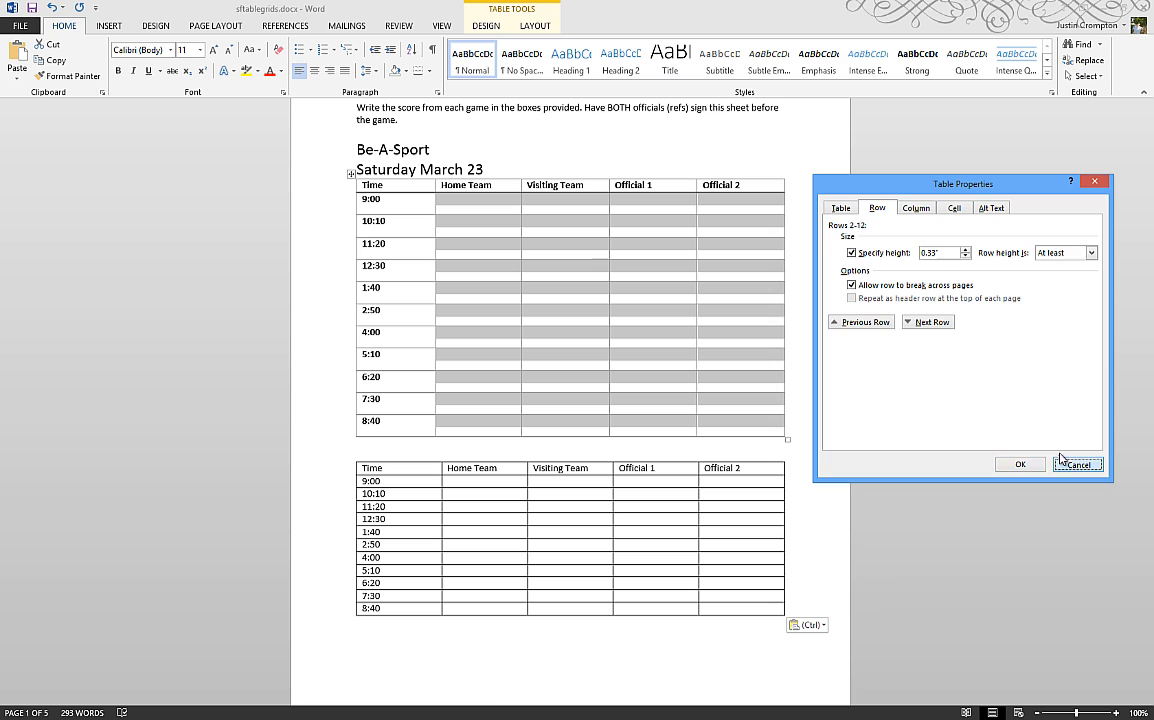
- Set the height of the pasted table's rows from 9:00 to 8:40 to at least 0.33 inches
drag(479, 482, 729, 608)
right_click(733, 529)
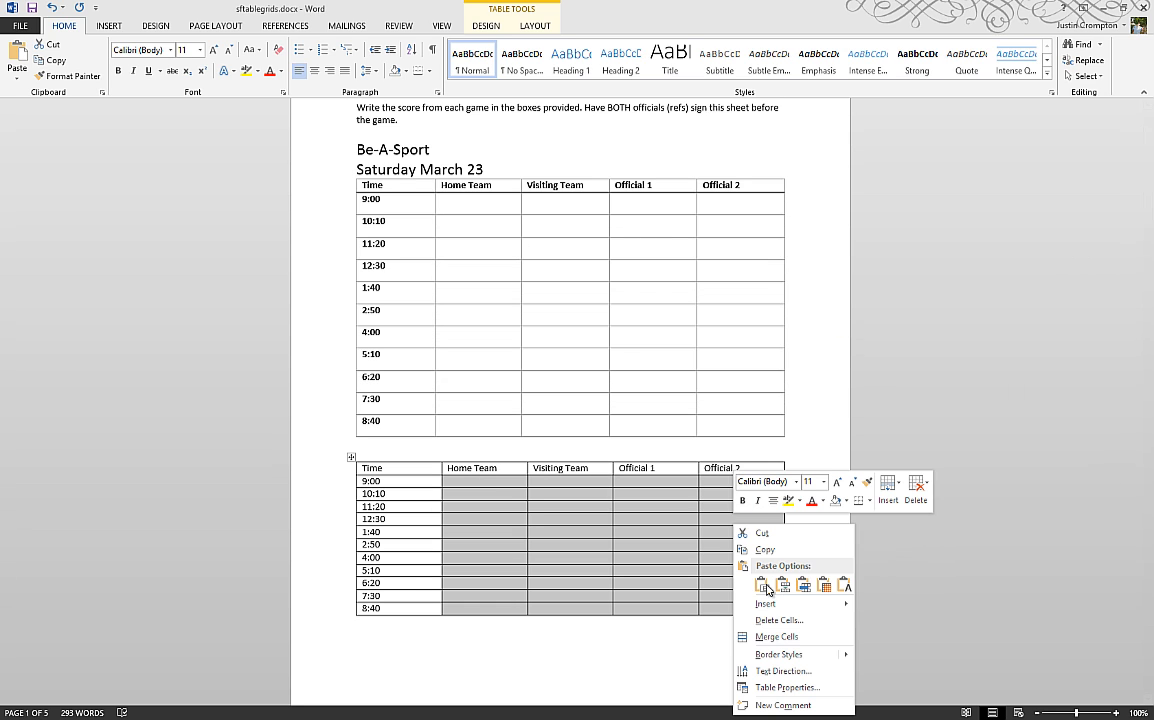
click(776, 688)
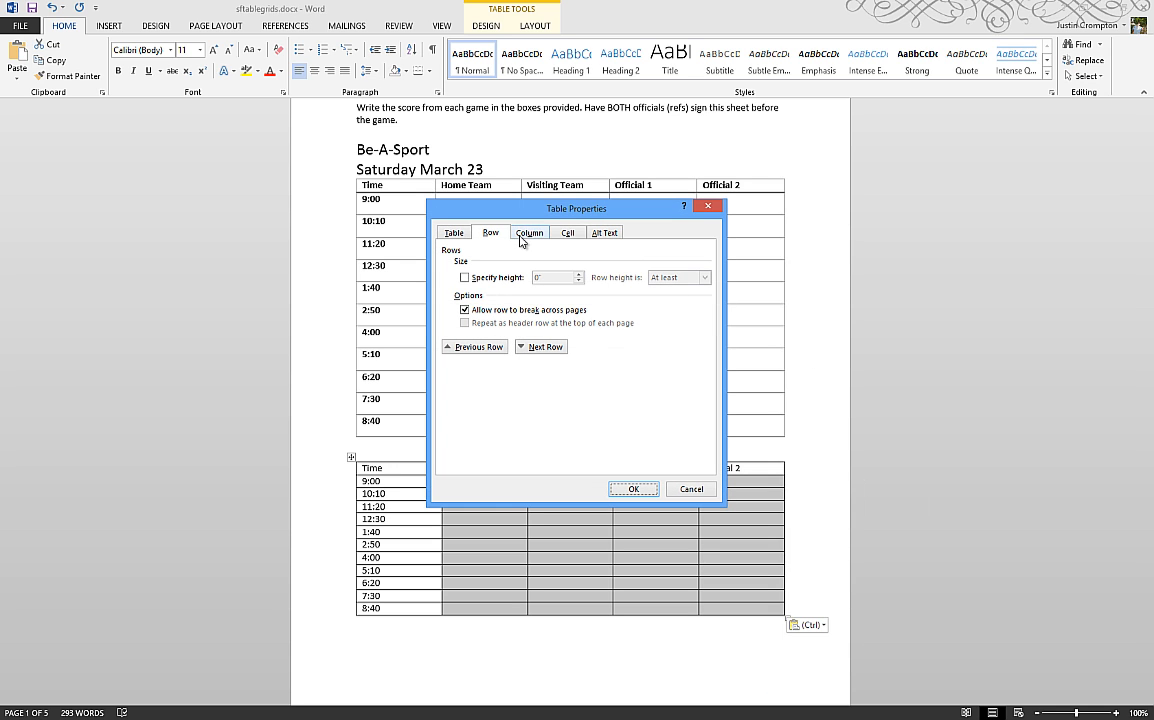
drag(531, 216, 947, 198)
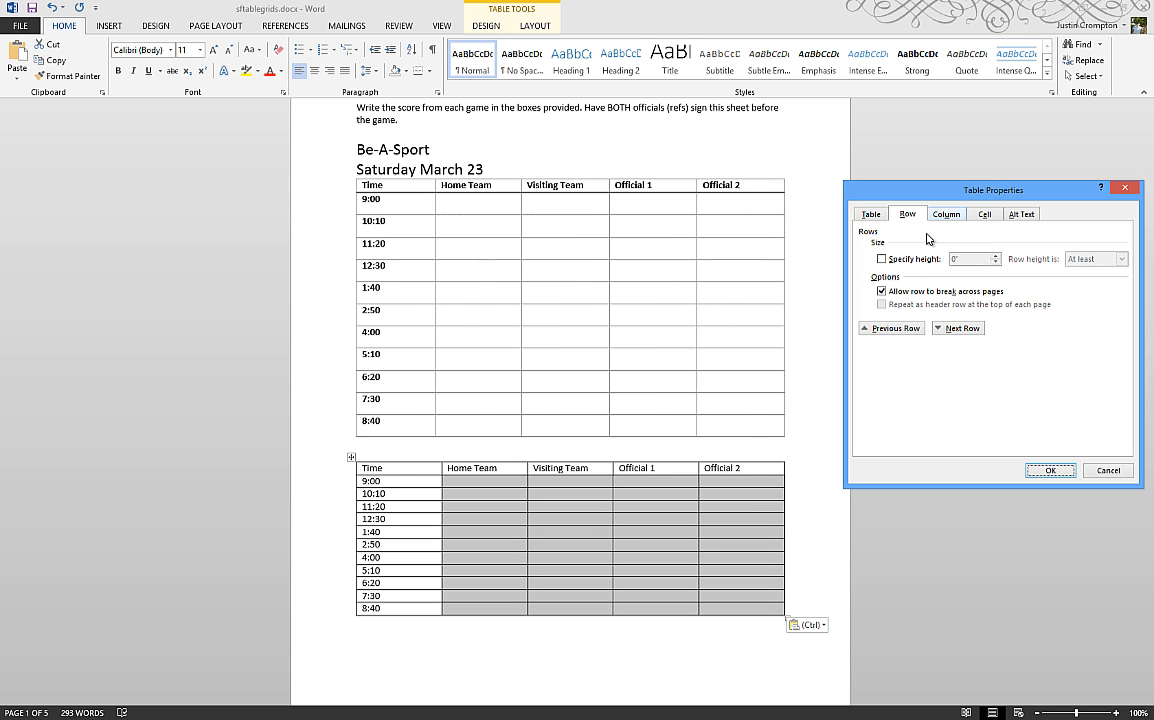
click(881, 259)
drag(960, 259, 947, 263)
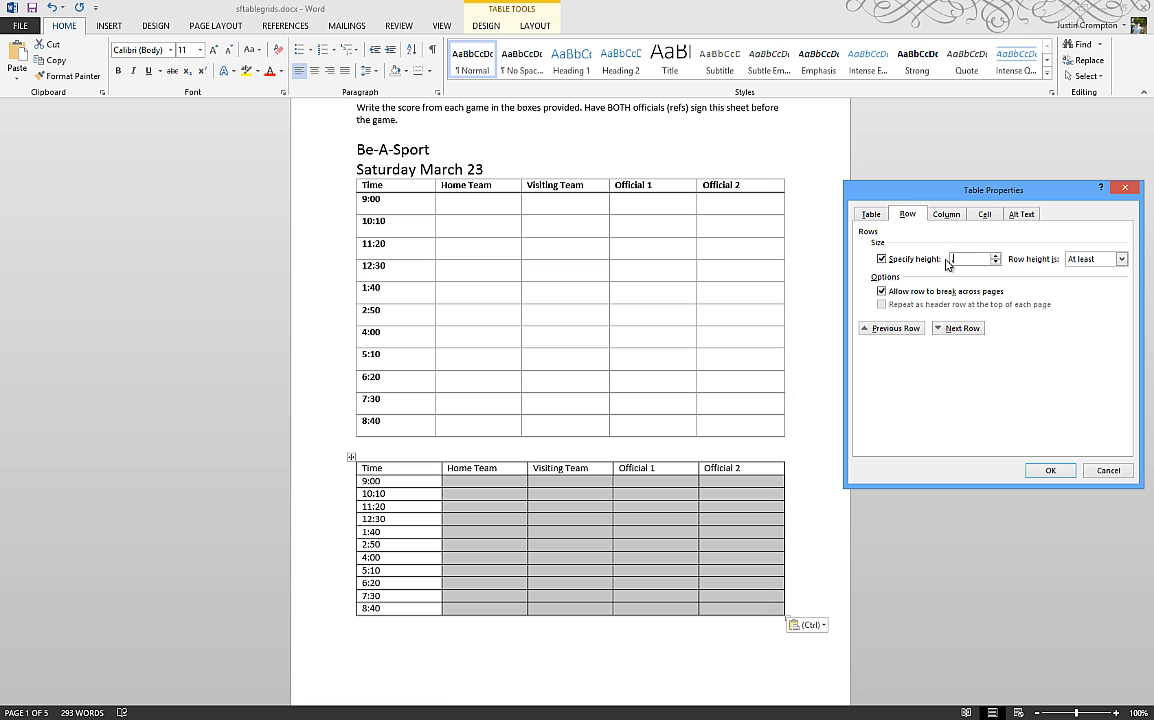
key(Return)
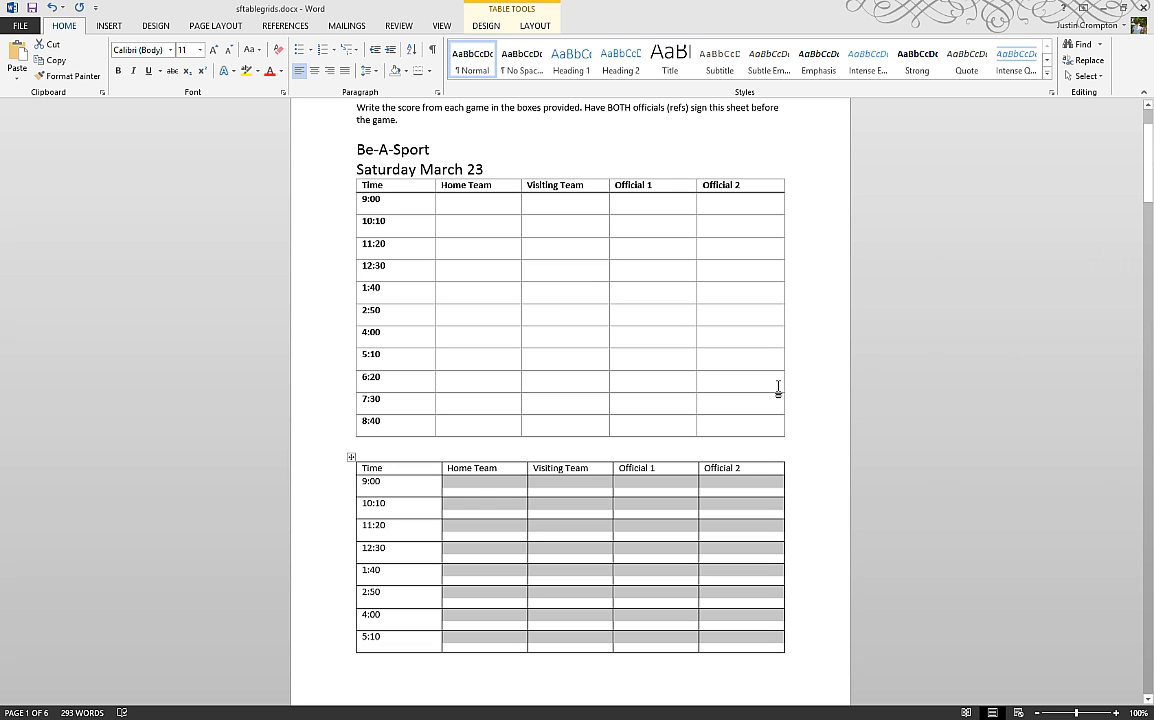
click(519, 483)
- Apply the light grey grid table style with bold header row and first column to the entire pasted table
scroll(688, 398, down, 4)
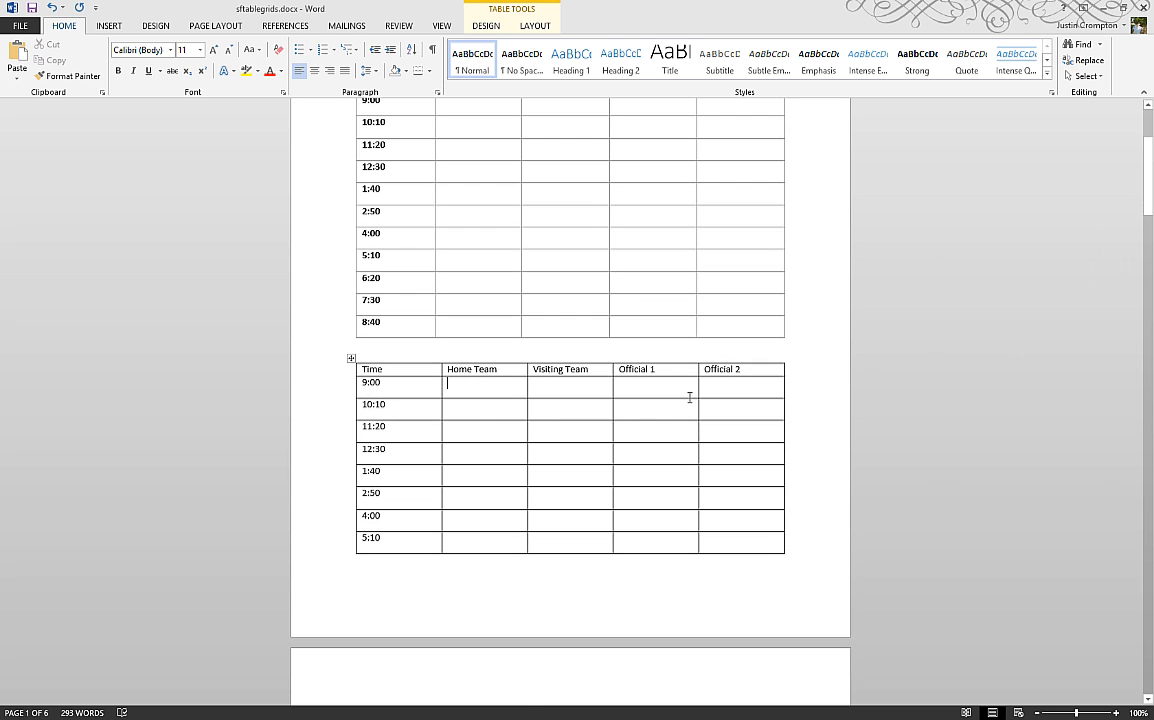
scroll(689, 397, down, 2)
scroll(689, 397, up, 7)
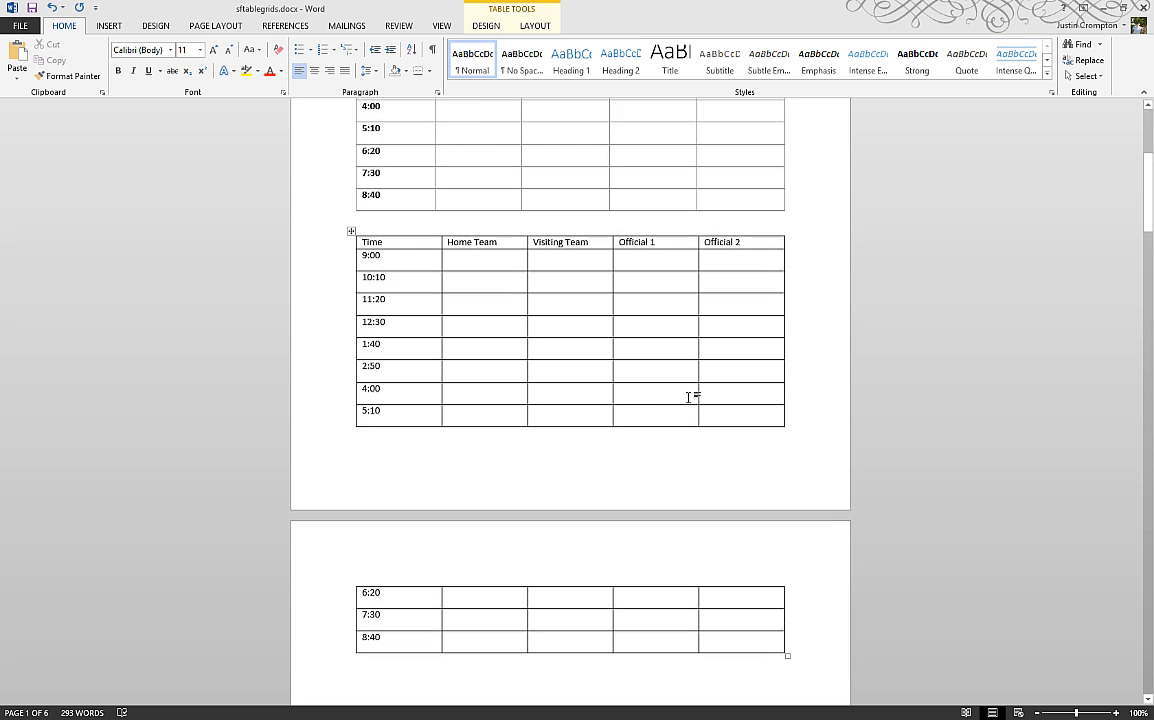
scroll(458, 407, down, 1)
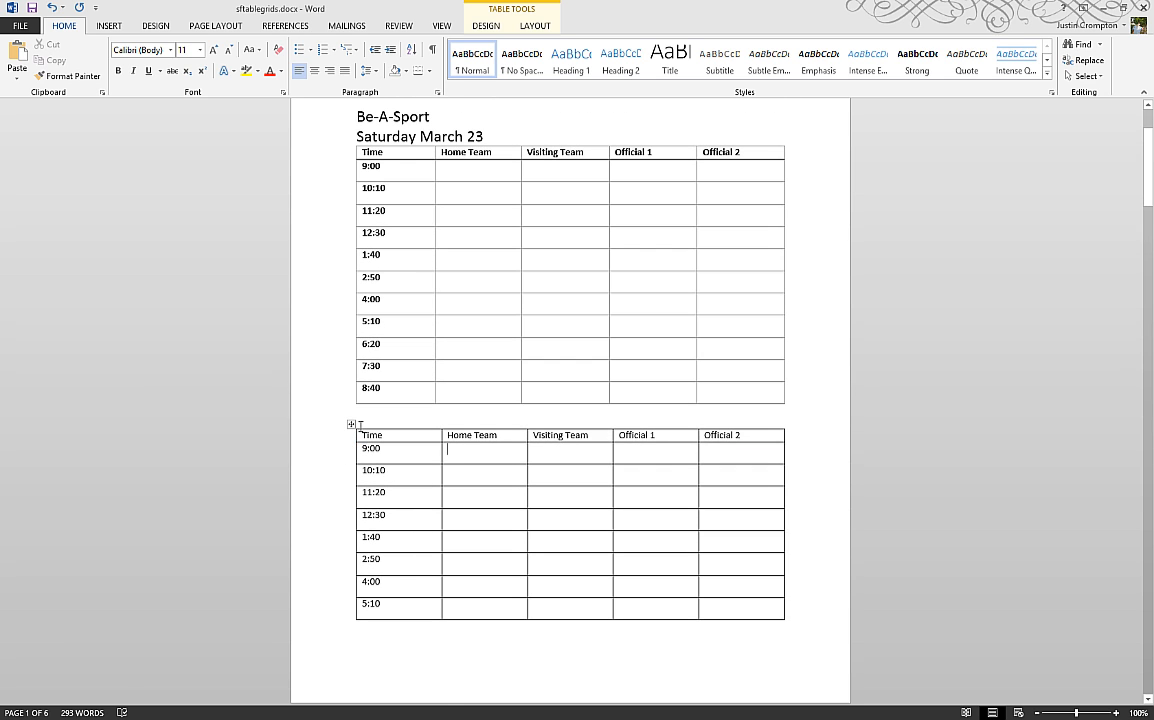
click(353, 423)
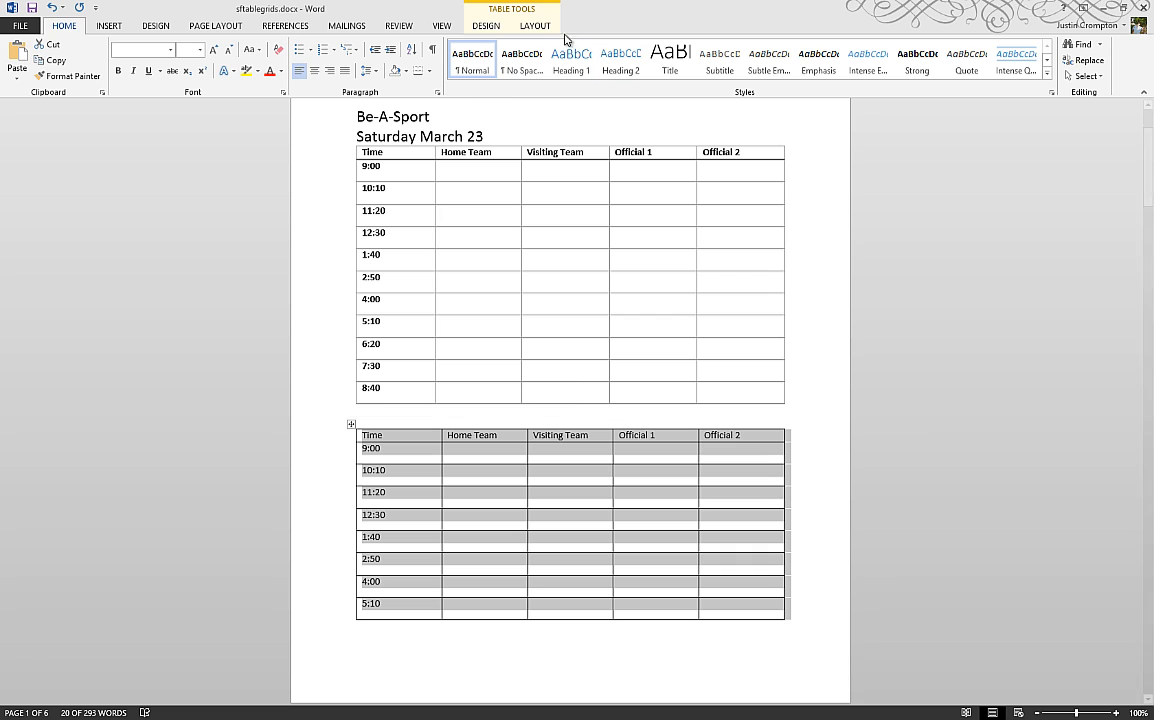
click(535, 27)
click(486, 26)
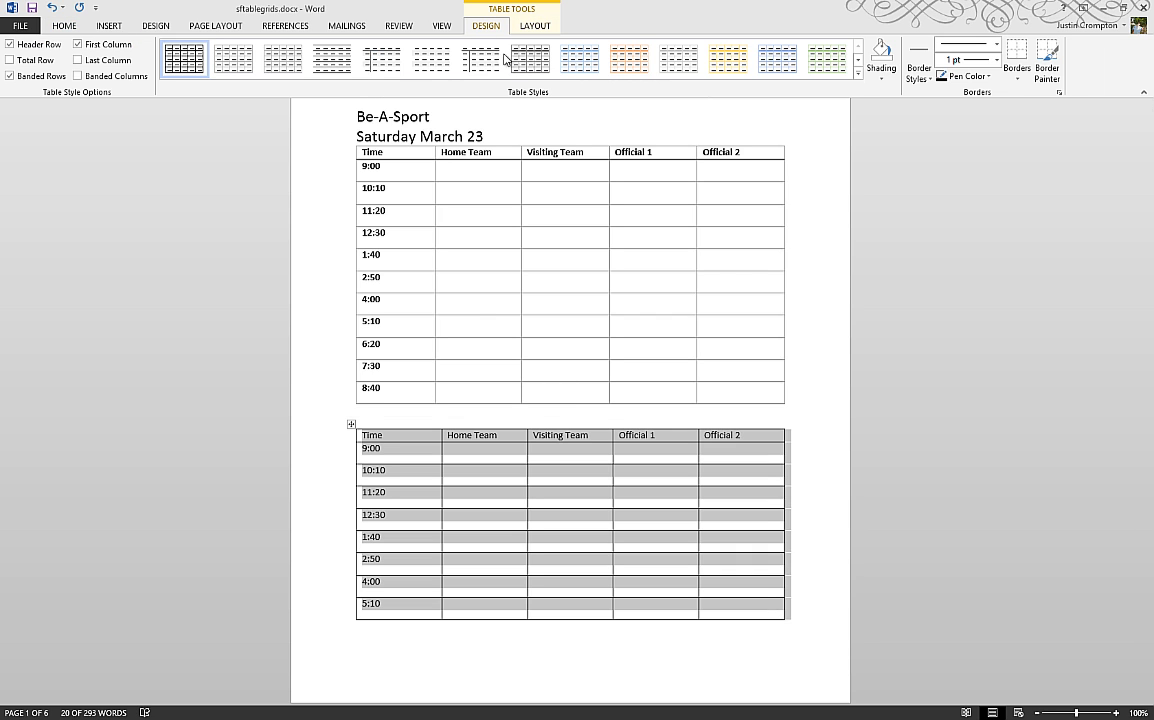
click(489, 456)
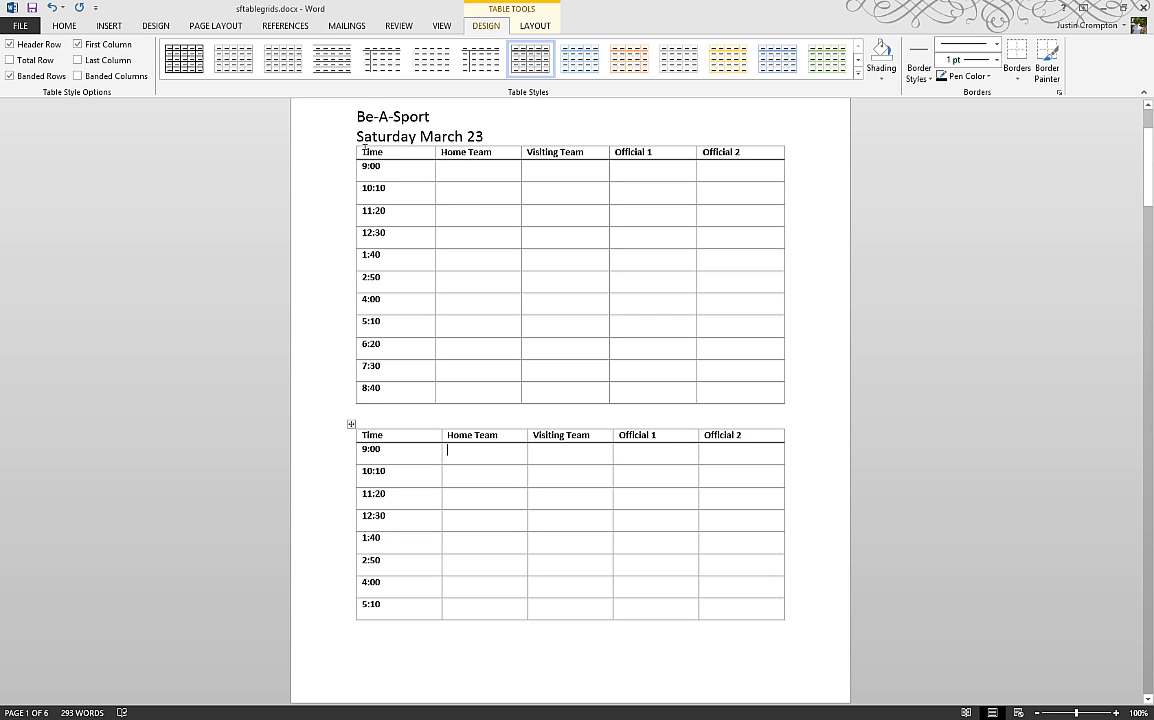
- Compare the header row of the Saturday March 23 table with that of the pasted table
drag(365, 150, 734, 149)
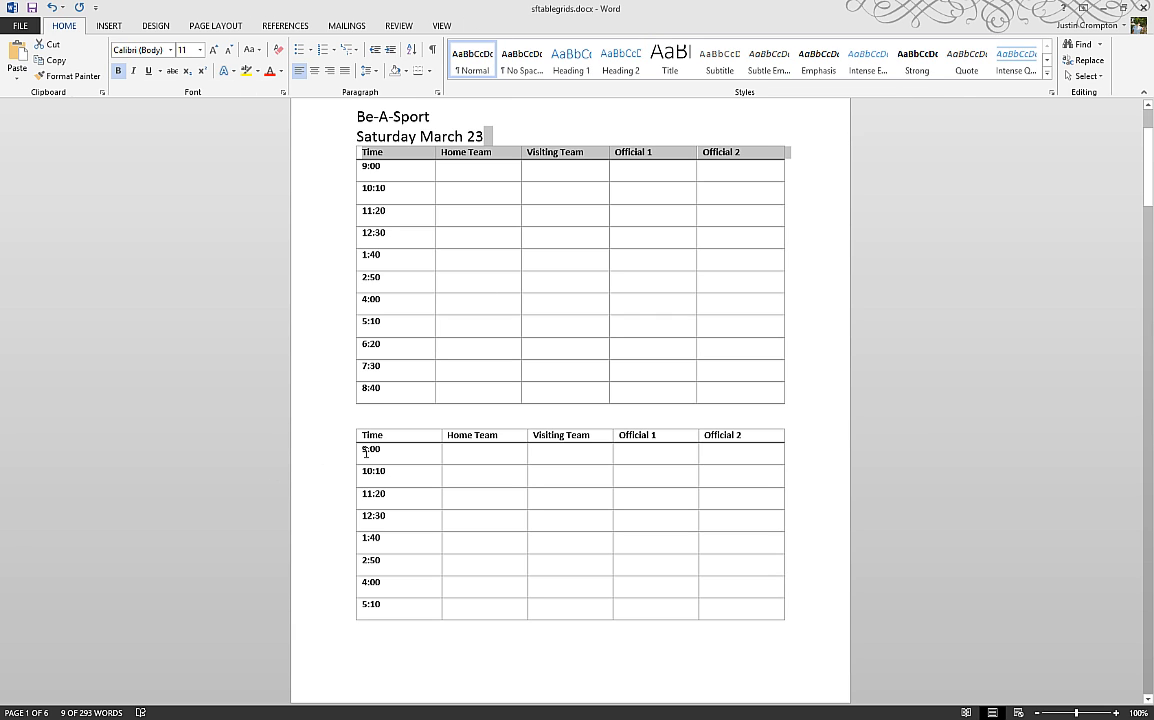
drag(357, 435, 721, 437)
click(463, 438)
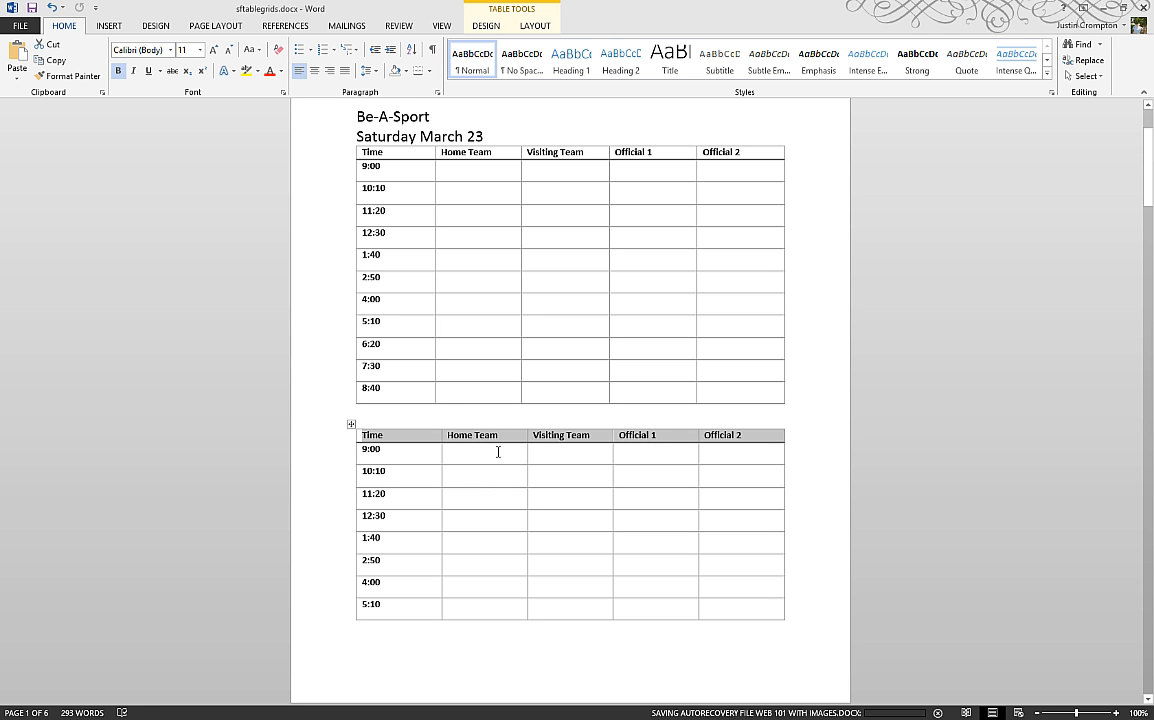
click(484, 462)
click(482, 474)
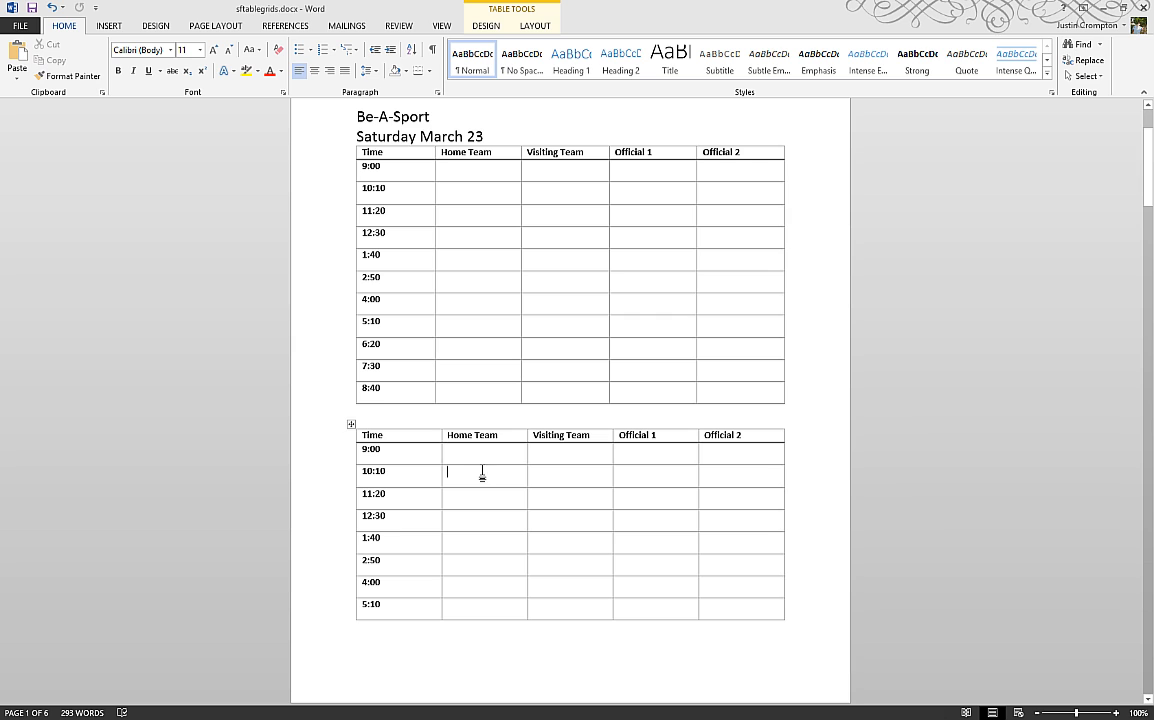
- Examine the row height properties of the pasted table's 9:00 row without changing them
right_click(422, 451)
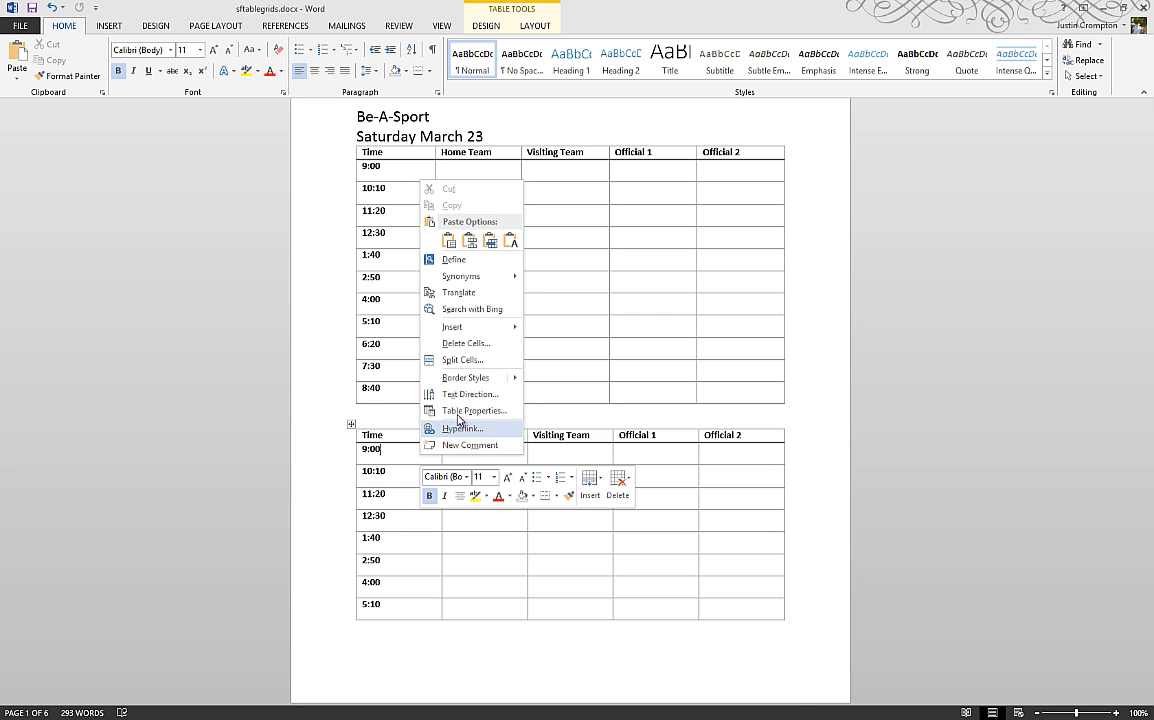
click(460, 411)
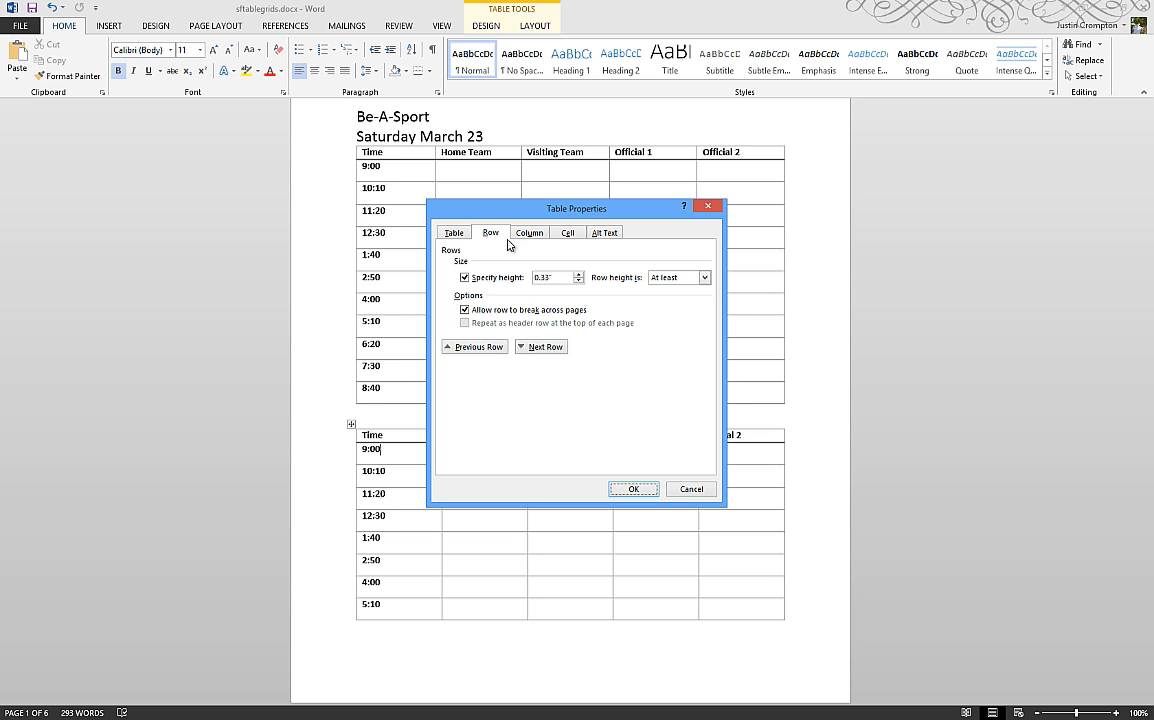
click(690, 489)
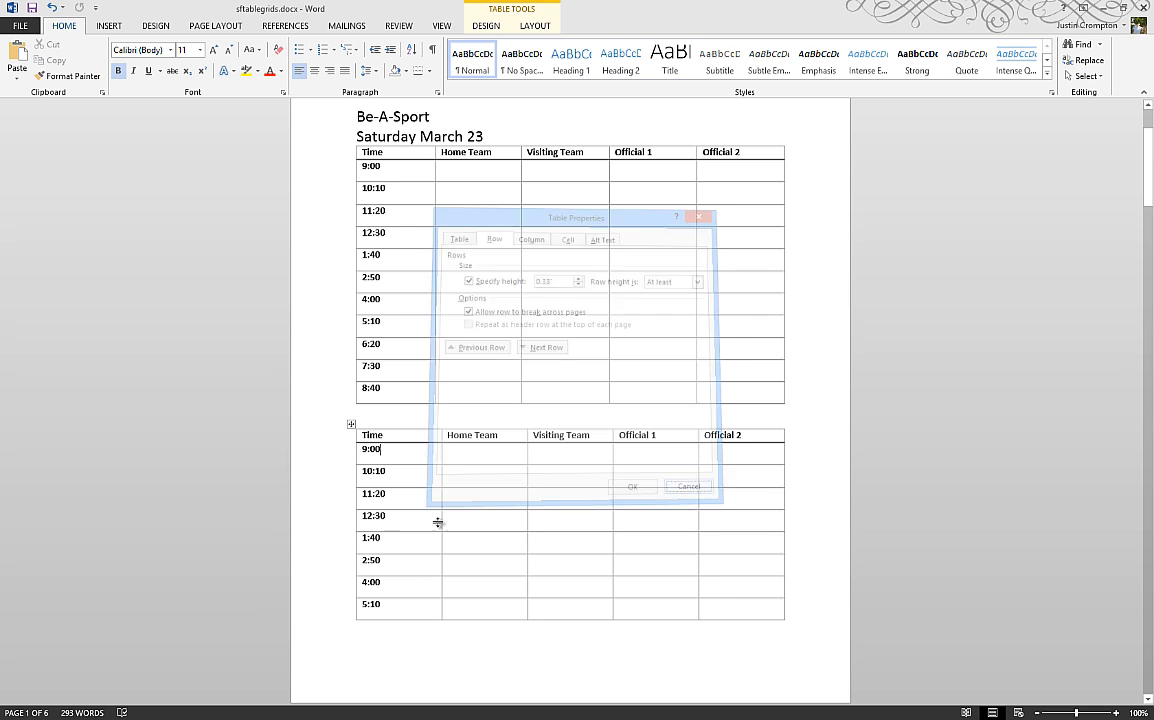
- Try clearing the specified height of the pasted table's 5:10 row, and undo that change
drag(365, 605, 765, 613)
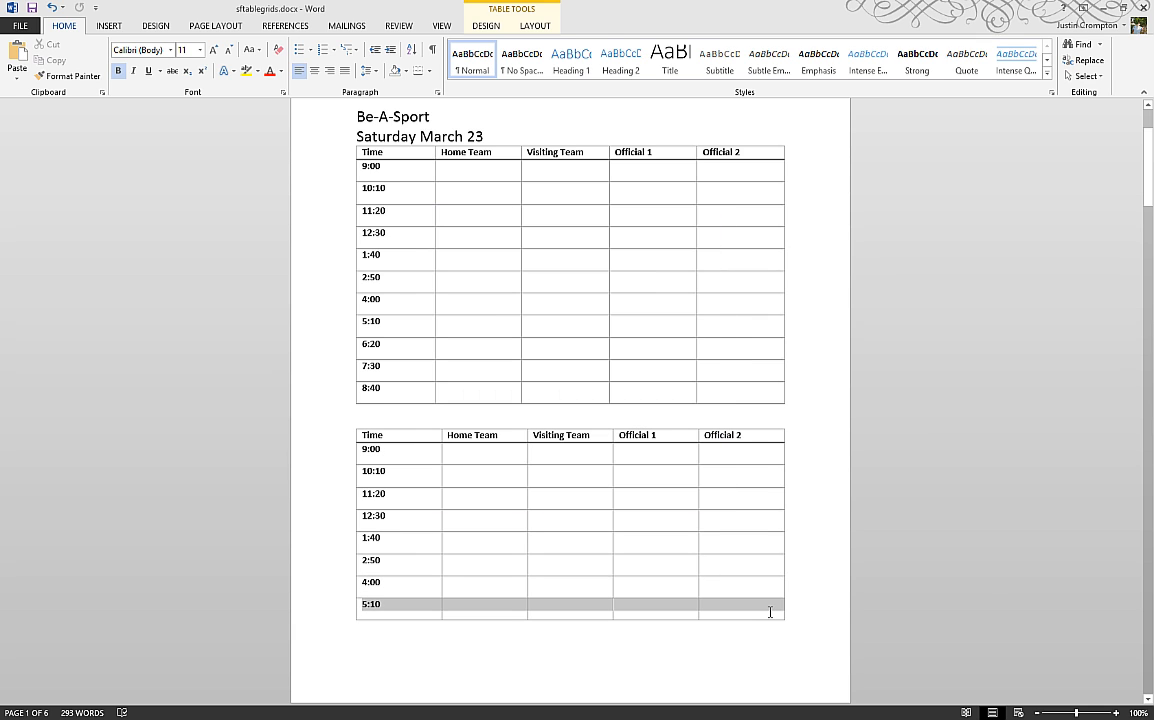
right_click(765, 614)
click(783, 583)
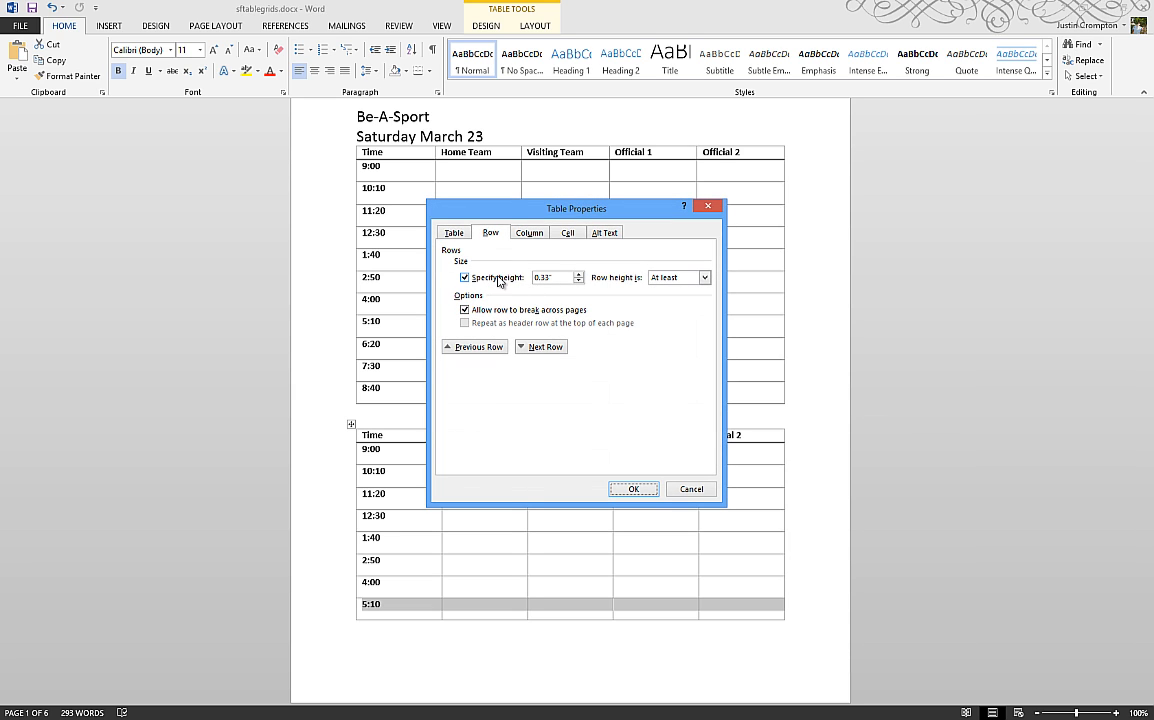
click(498, 282)
click(633, 489)
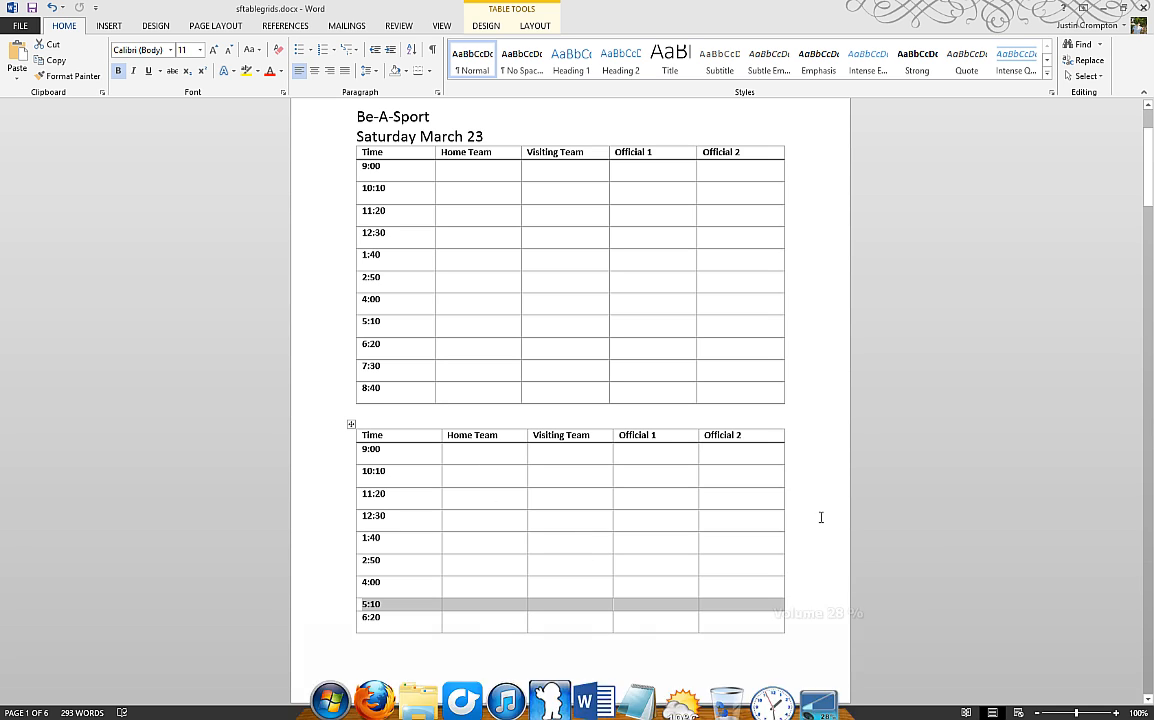
key(ctrl+z)
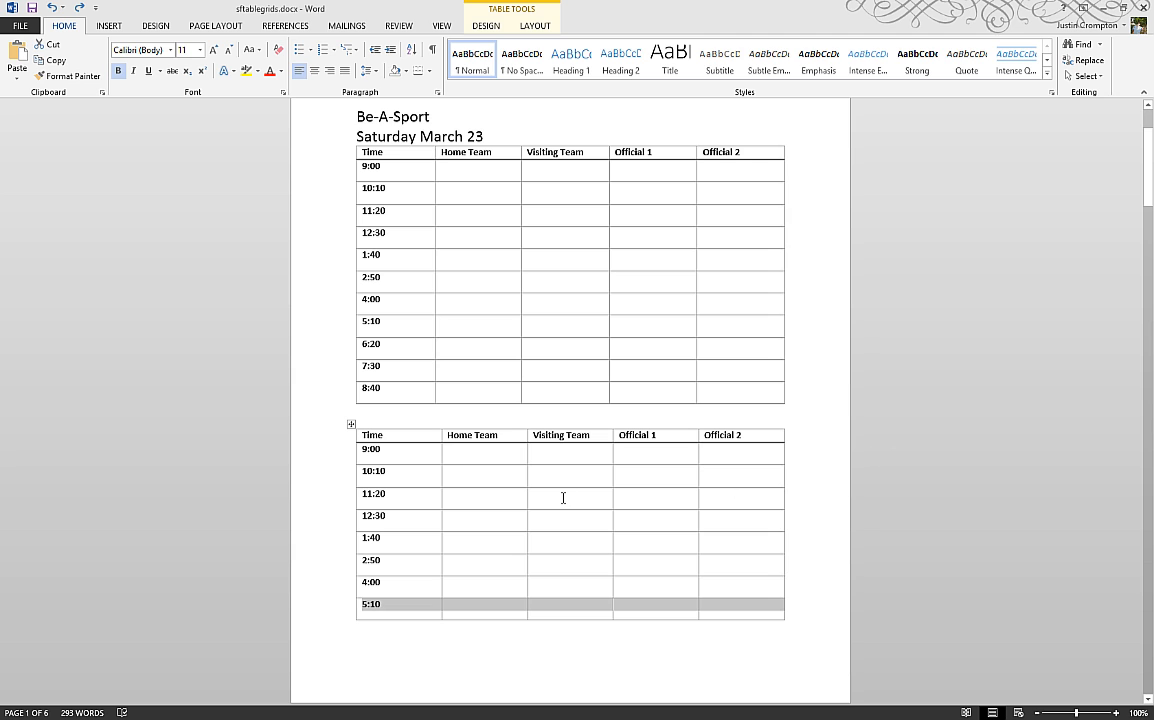
- Make the pasted table's Time header row repeat on the following page
scroll(563, 497, down, 7)
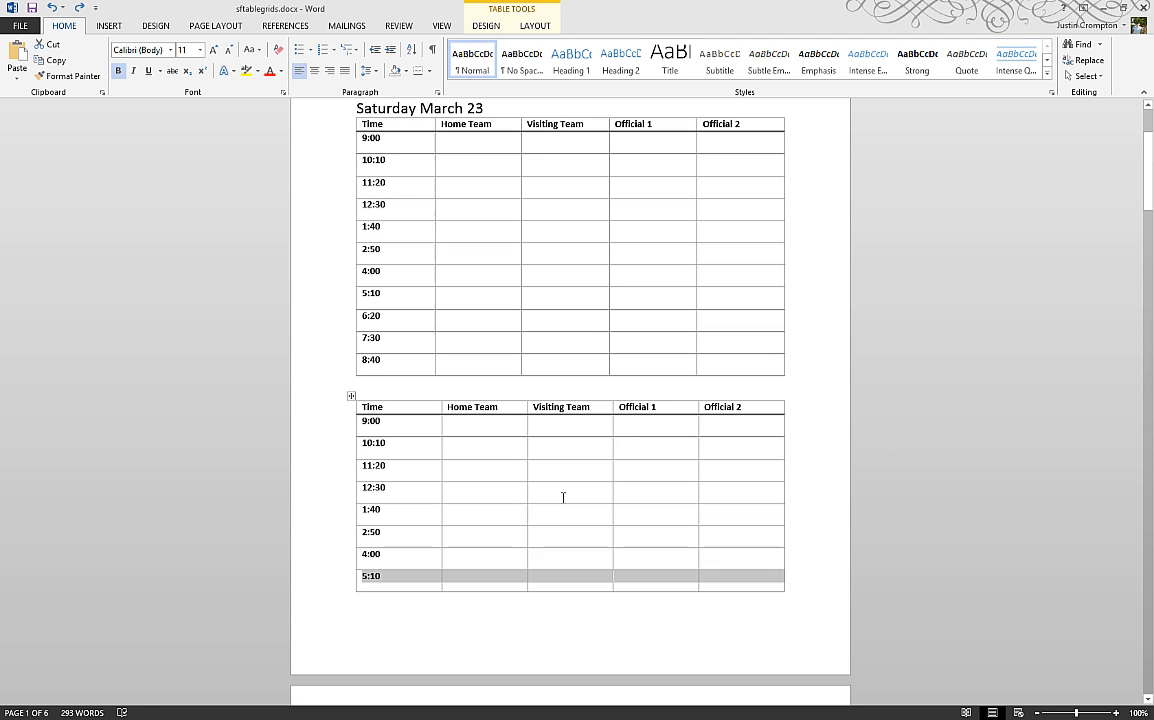
scroll(563, 497, up, 2)
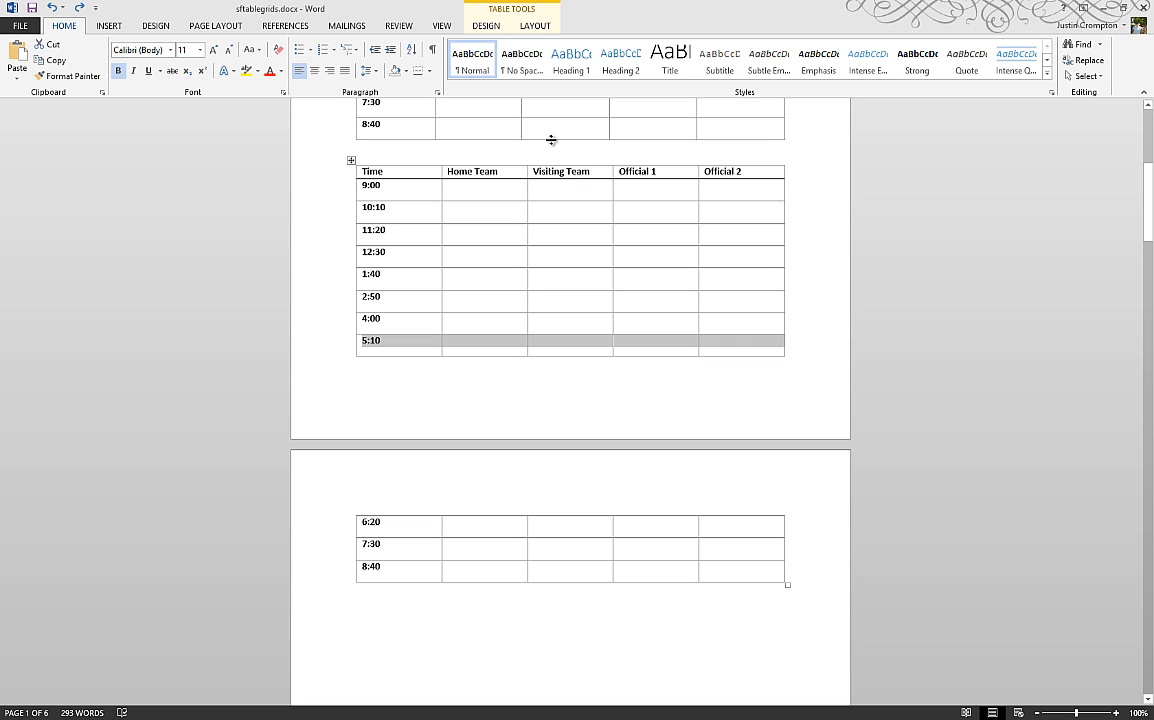
click(487, 26)
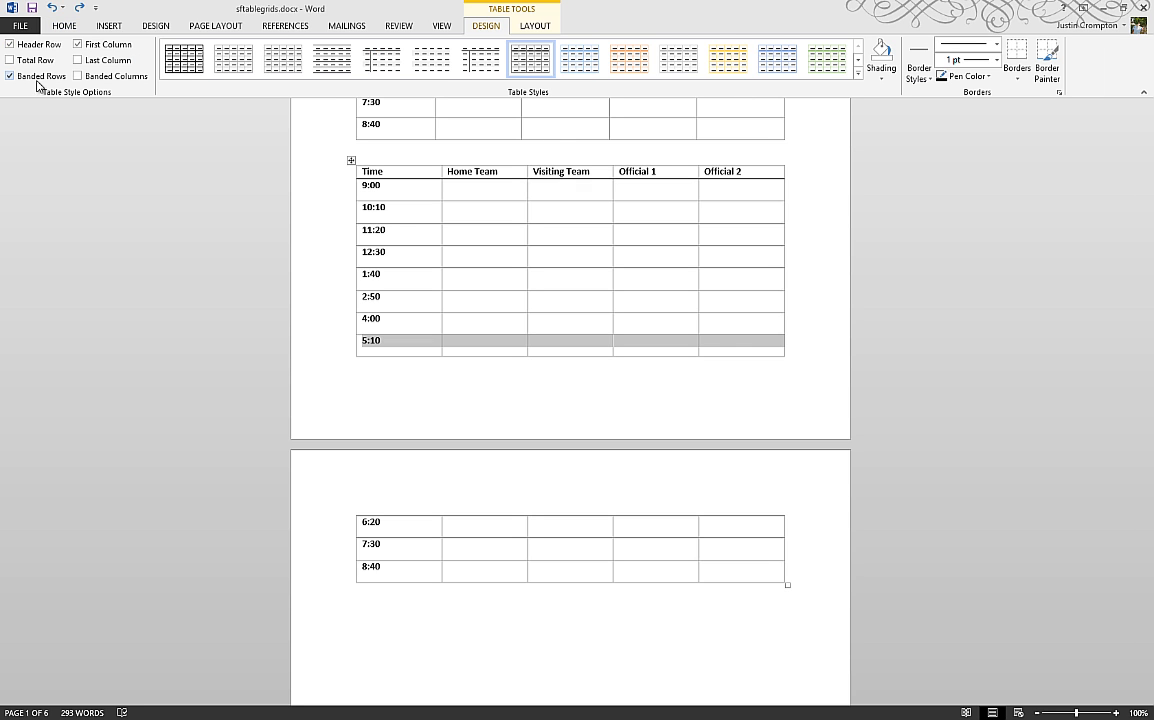
click(534, 26)
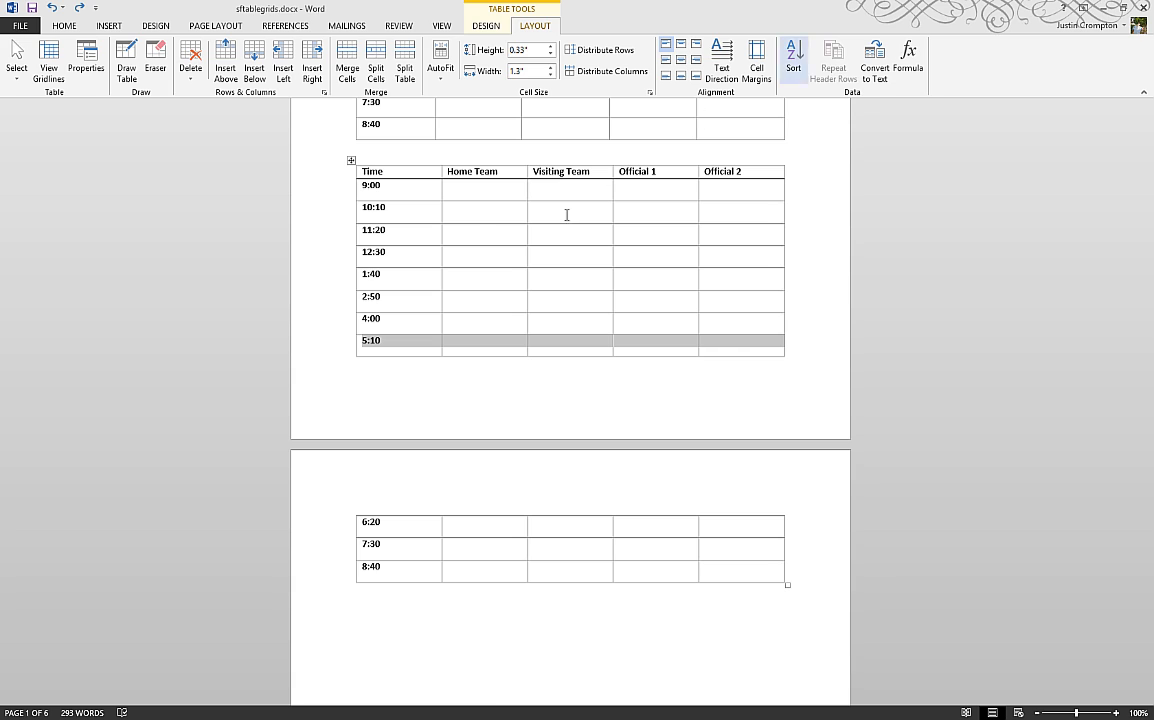
click(431, 174)
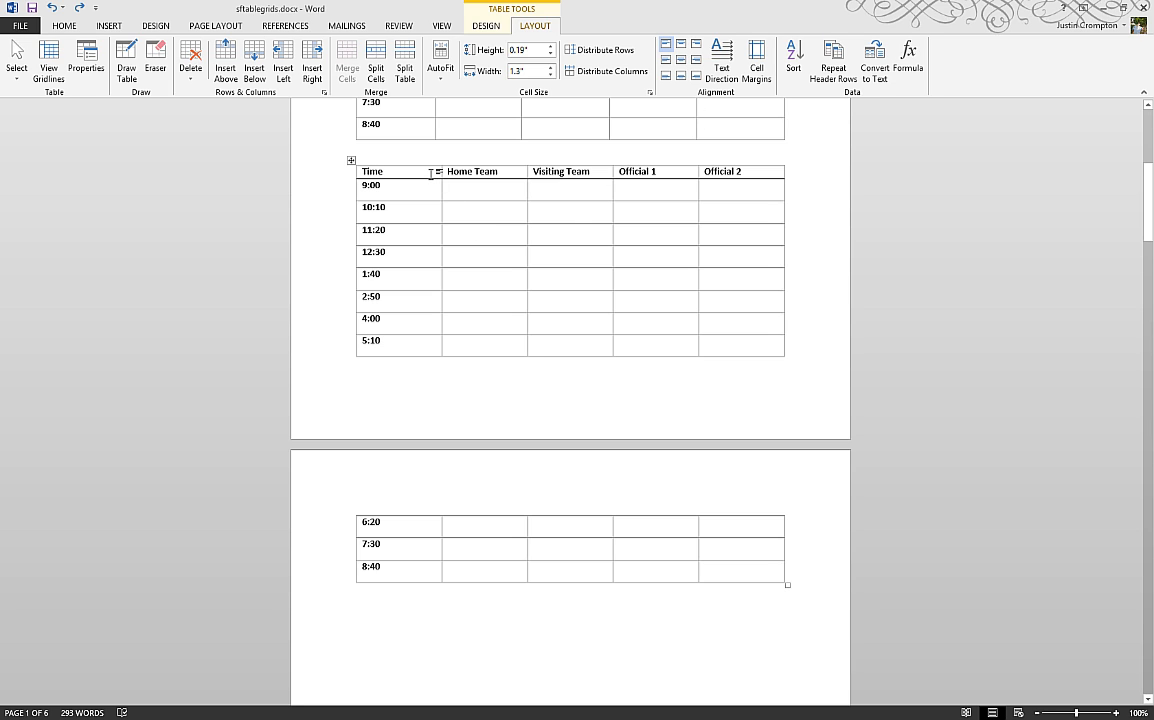
click(828, 66)
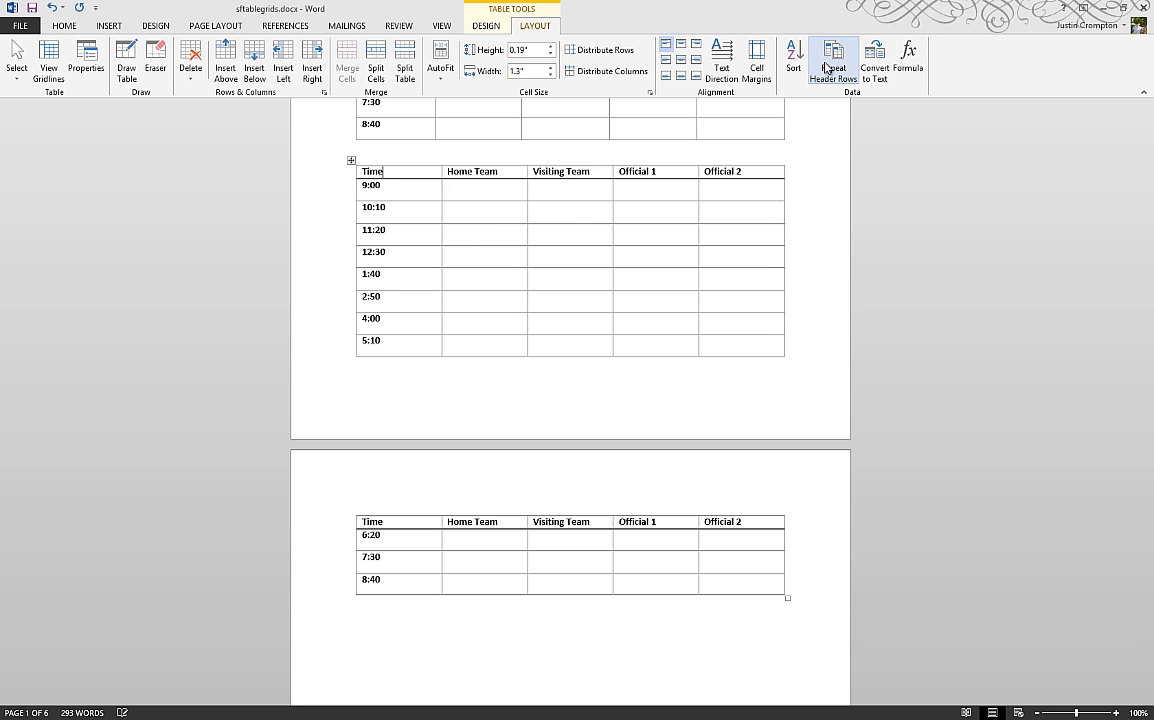
scroll(429, 528, down, 2)
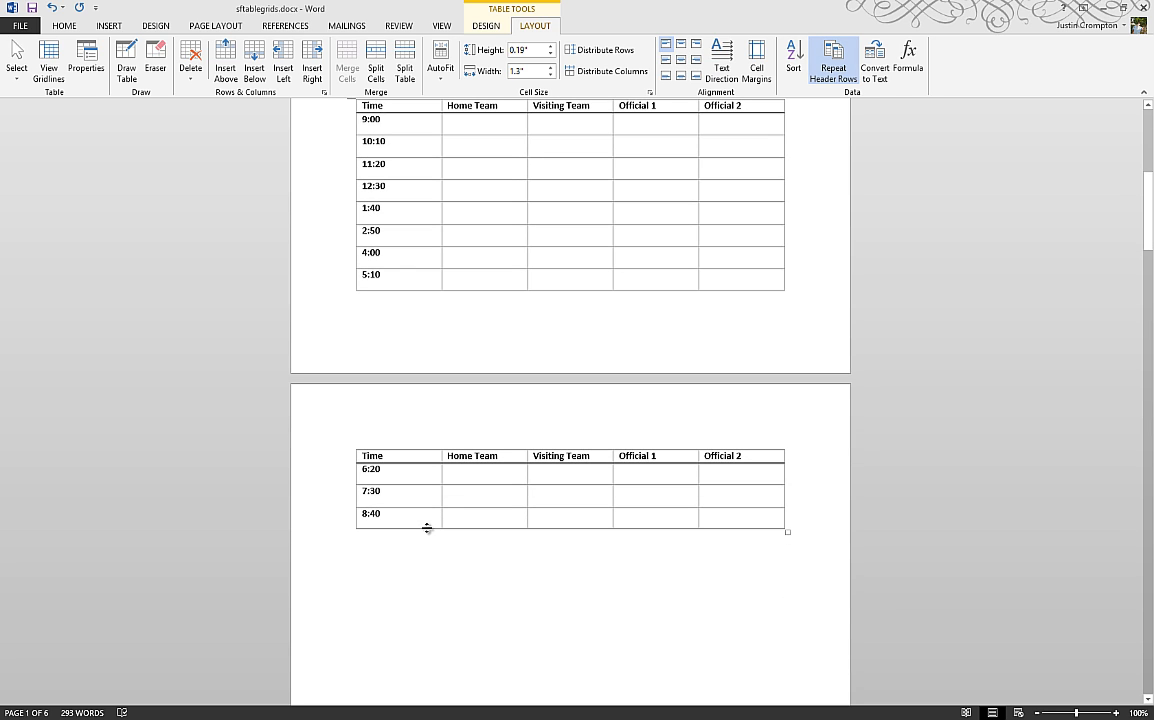
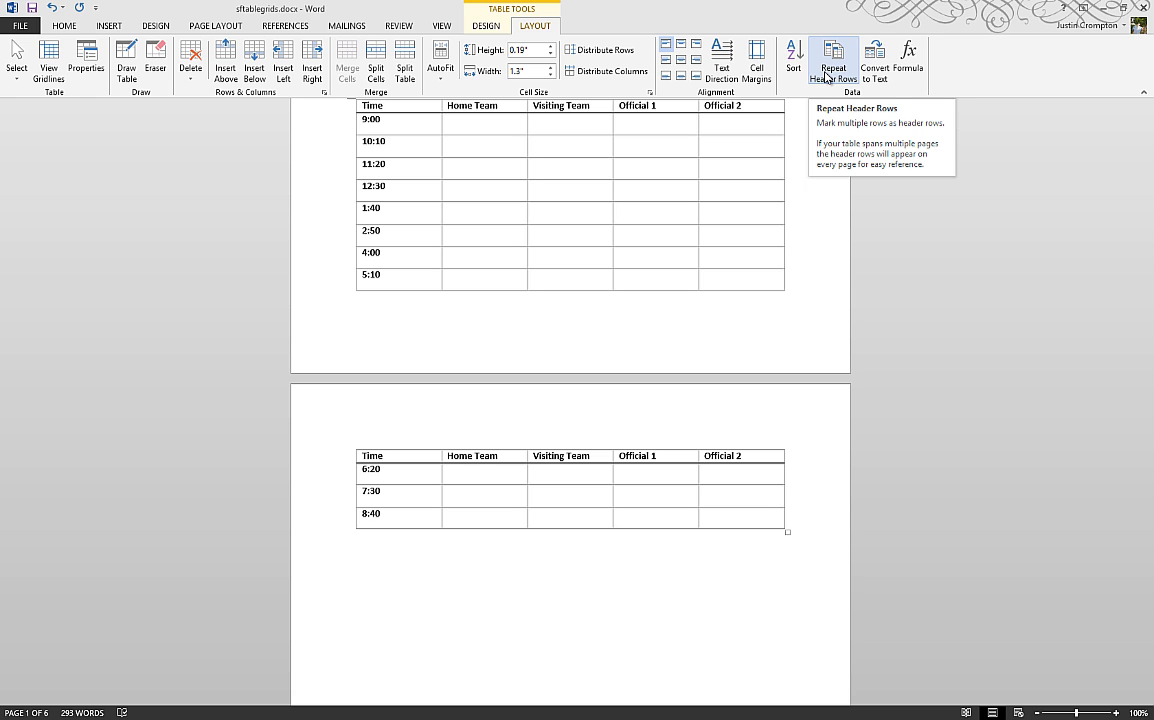
- Turn off the repeating header row and the Header Row style option for the pasted table
click(485, 27)
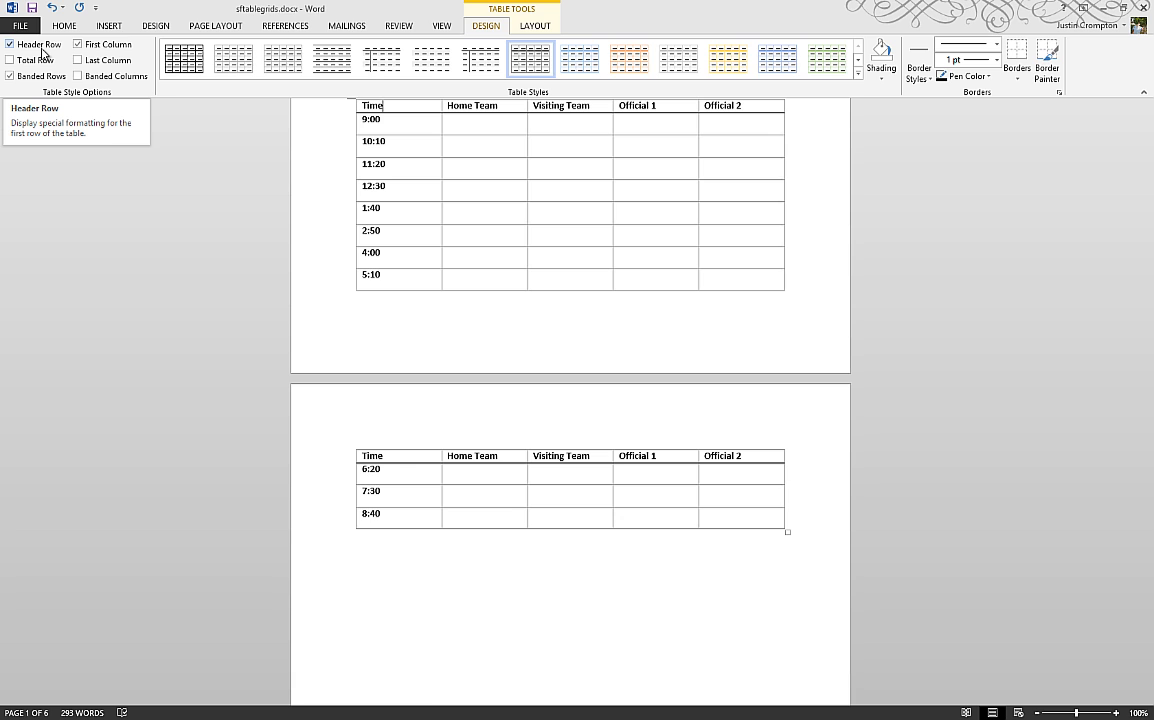
click(532, 26)
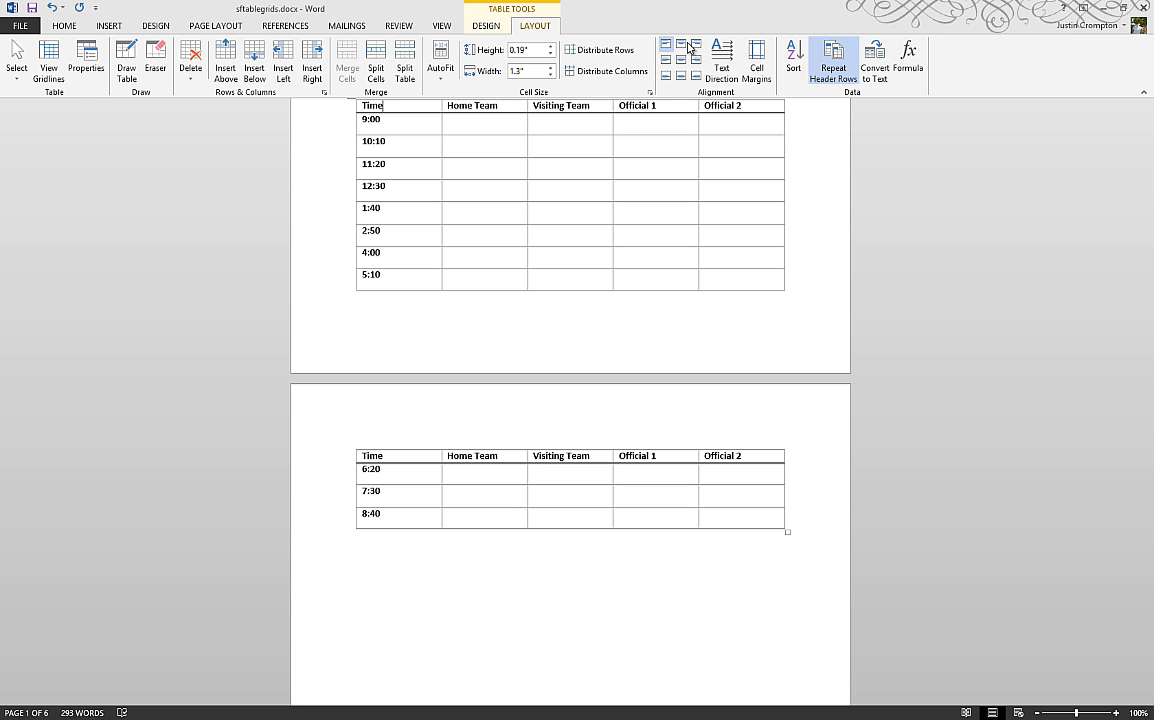
click(830, 70)
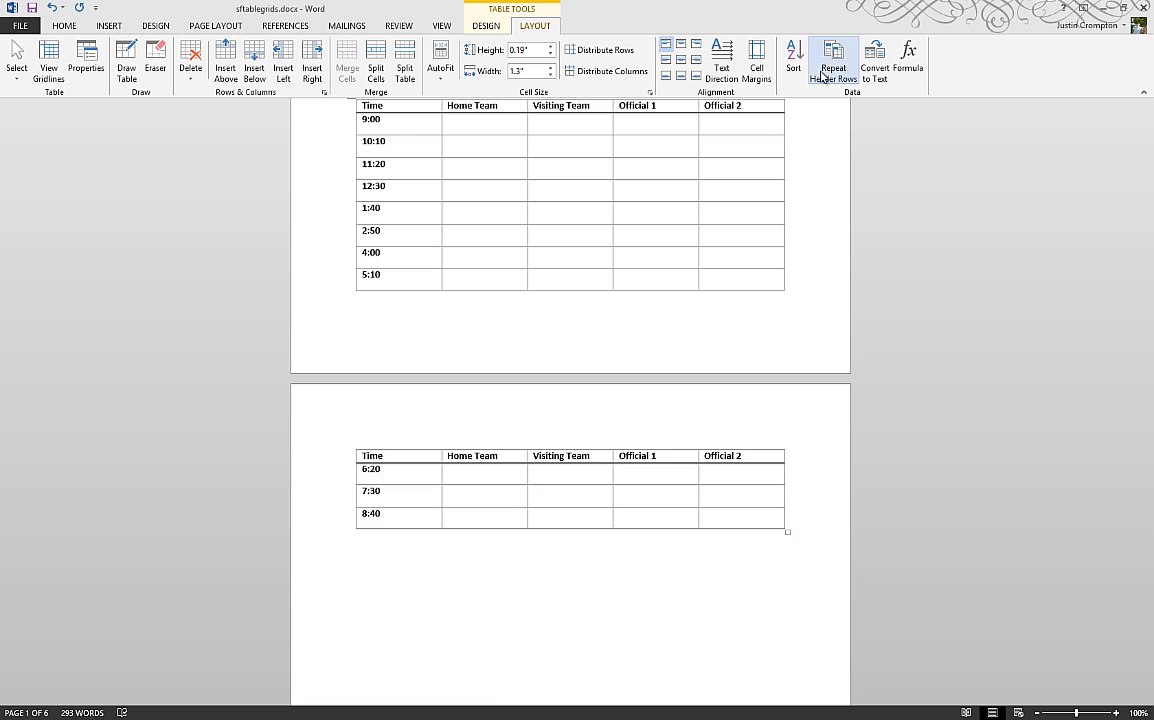
click(488, 26)
click(10, 44)
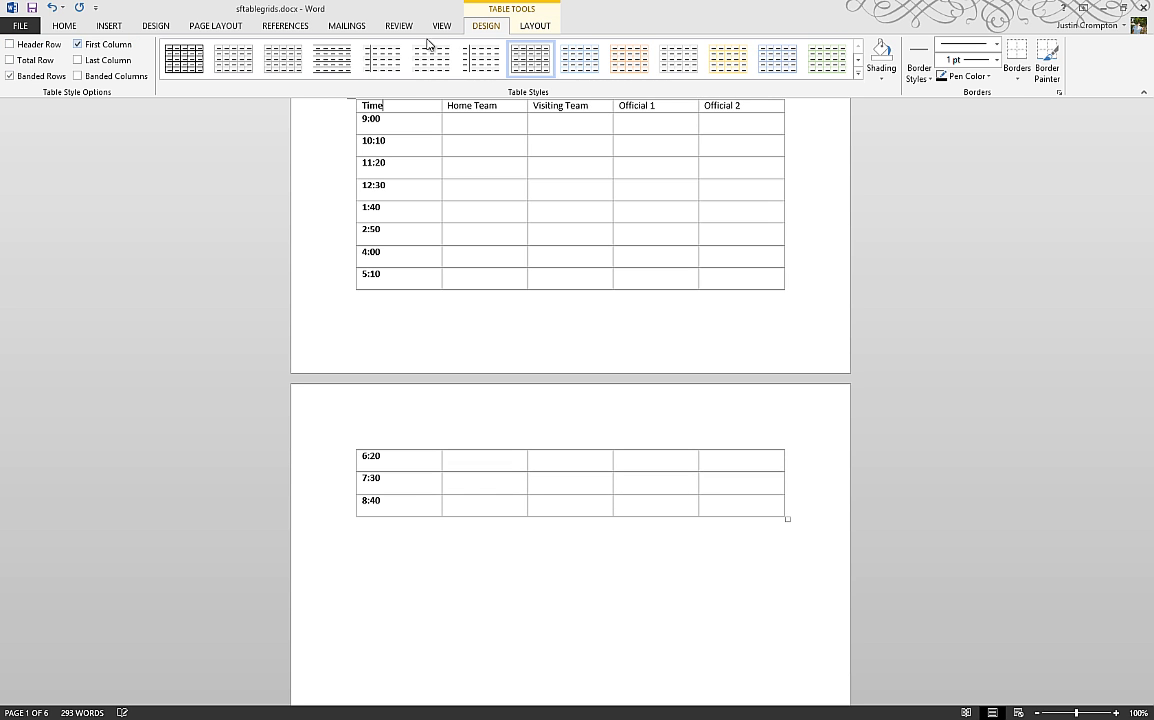
- Turn Repeat Header Rows on and off again for the pasted table's unformatted Time row
click(528, 26)
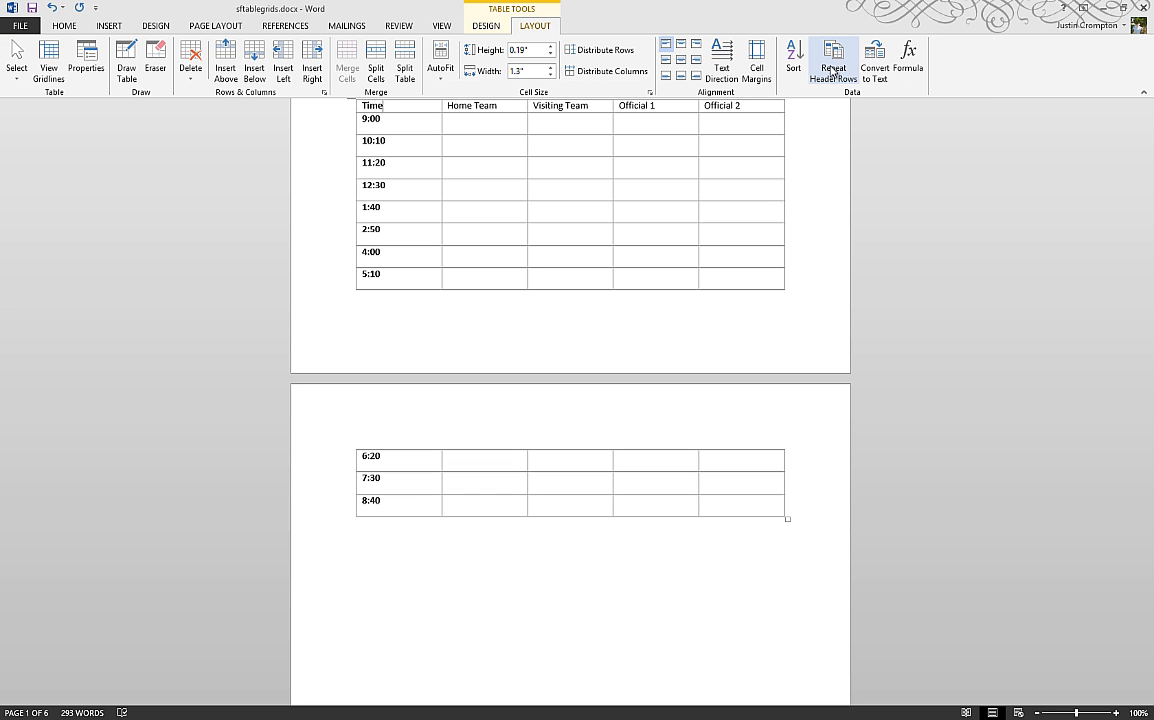
click(415, 119)
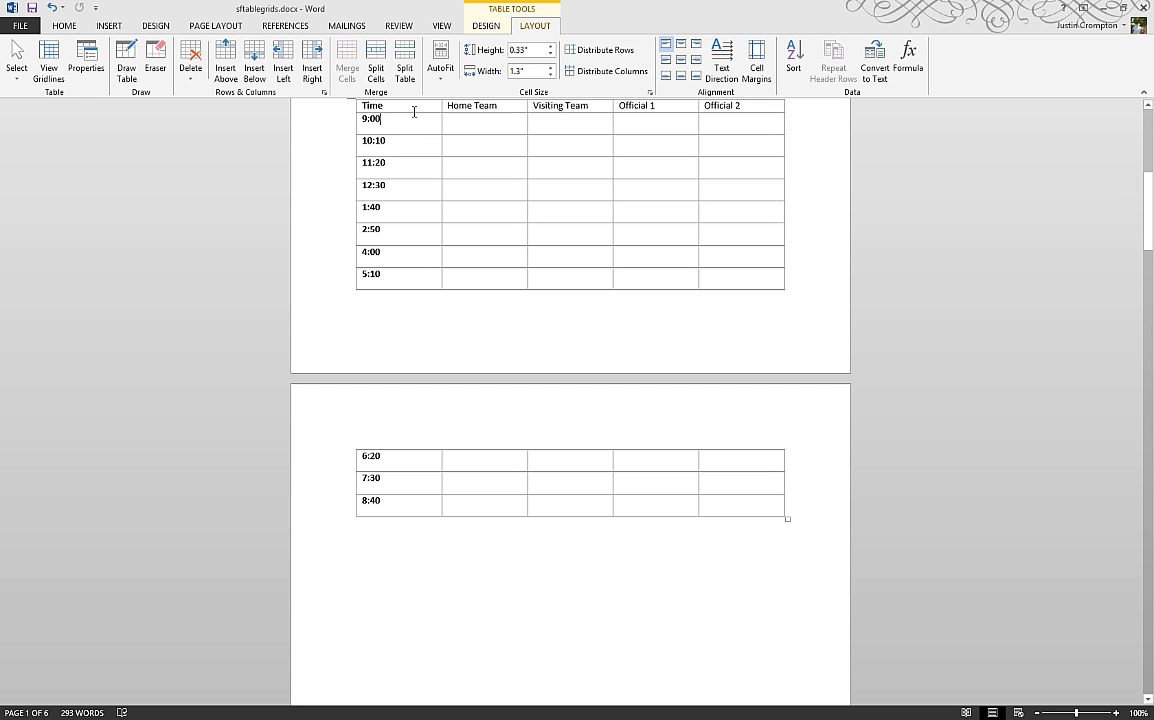
click(410, 108)
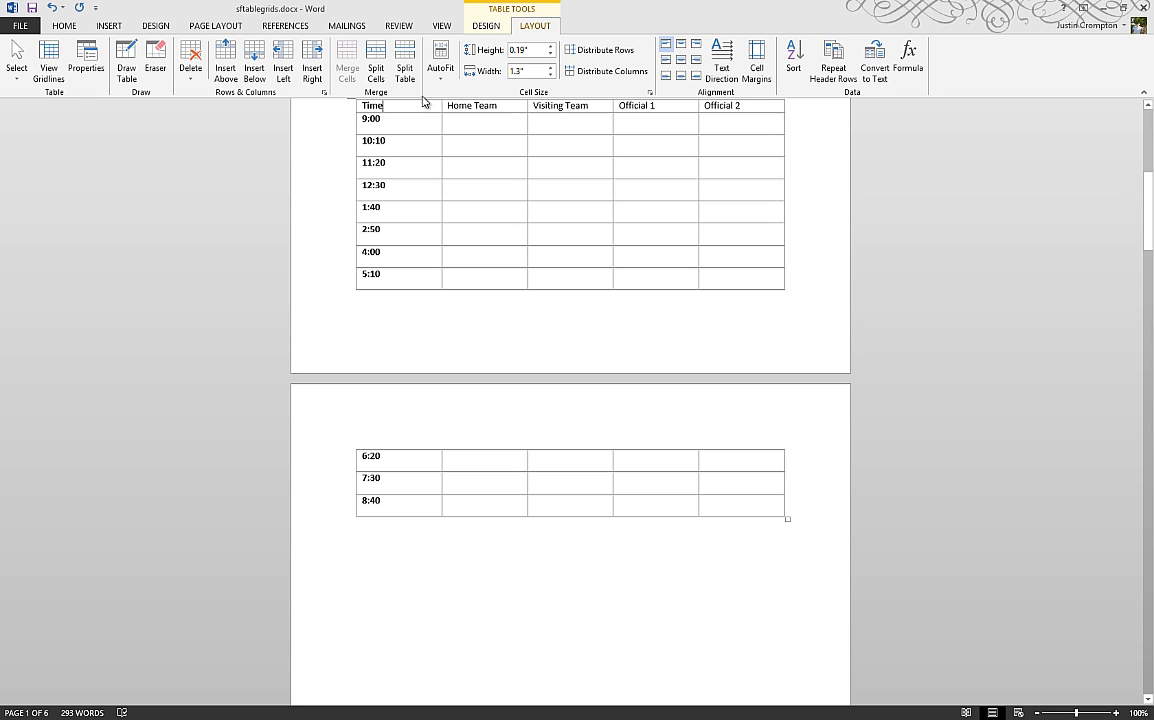
click(836, 62)
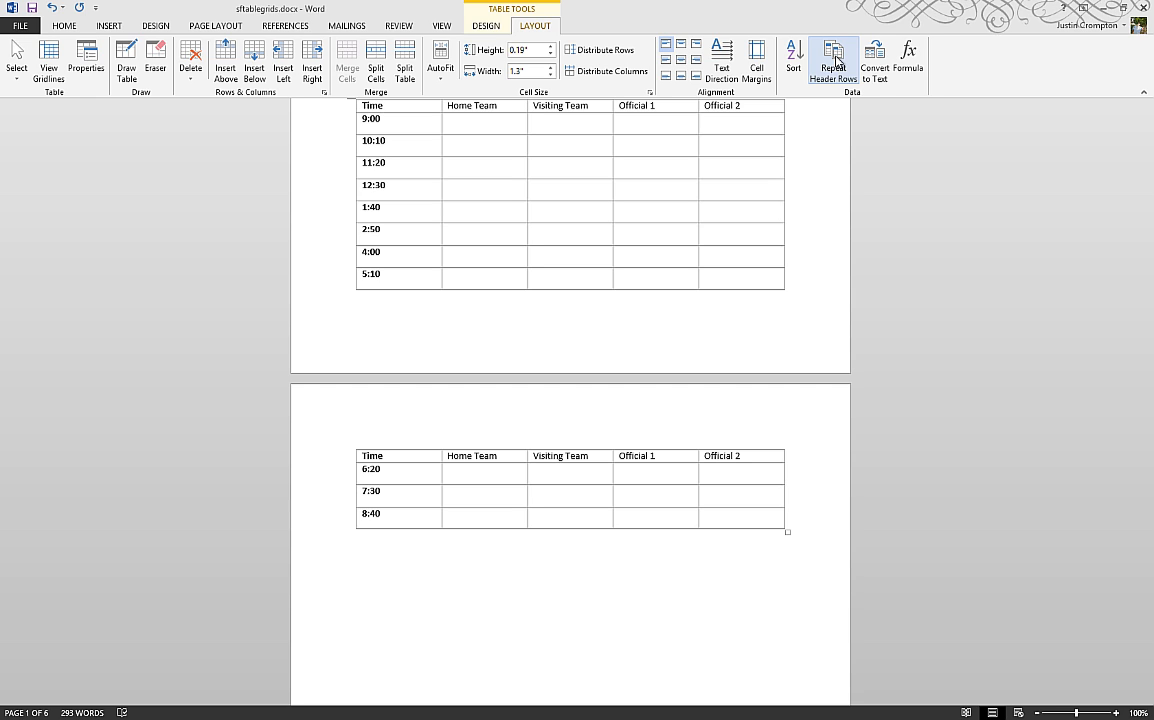
click(836, 62)
- Restore the pasted table's Header Row style option and its header row repetition across pages
click(488, 25)
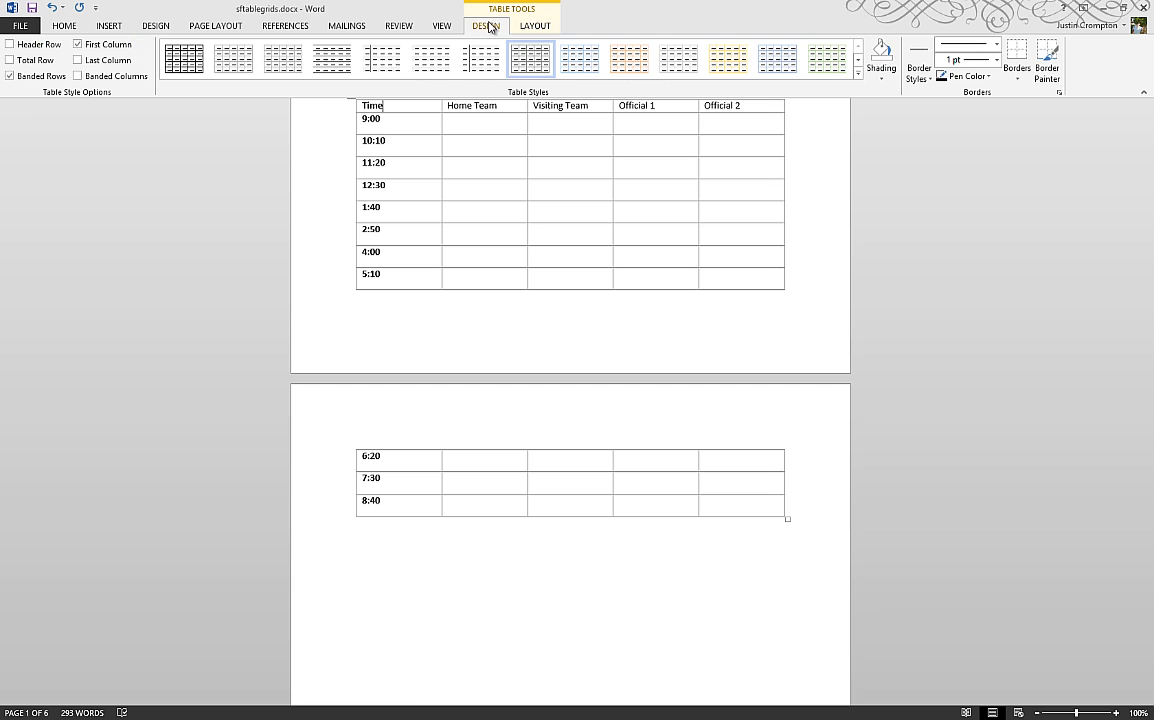
click(42, 46)
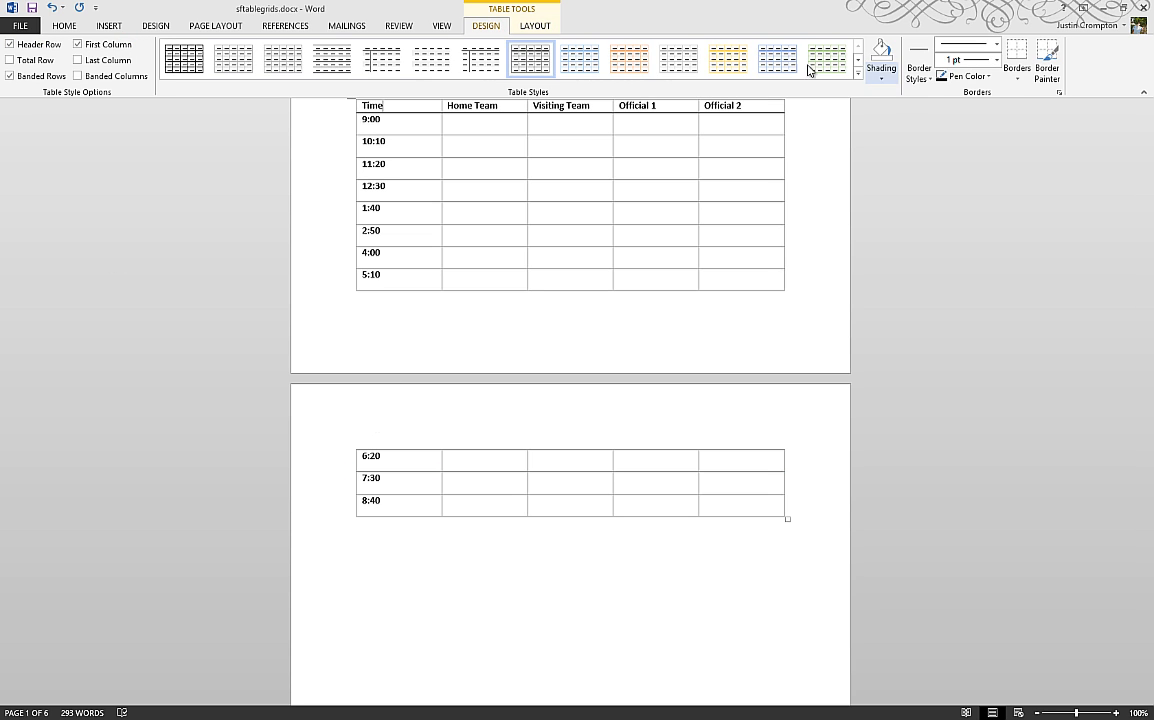
click(555, 27)
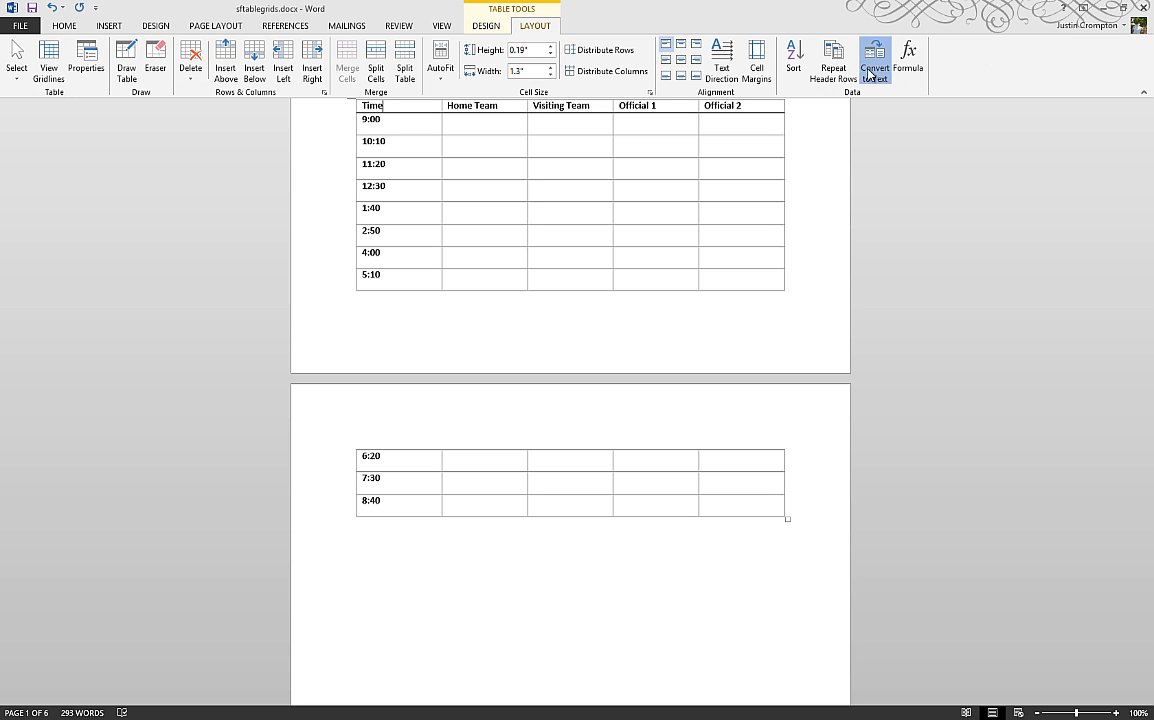
click(874, 65)
click(613, 408)
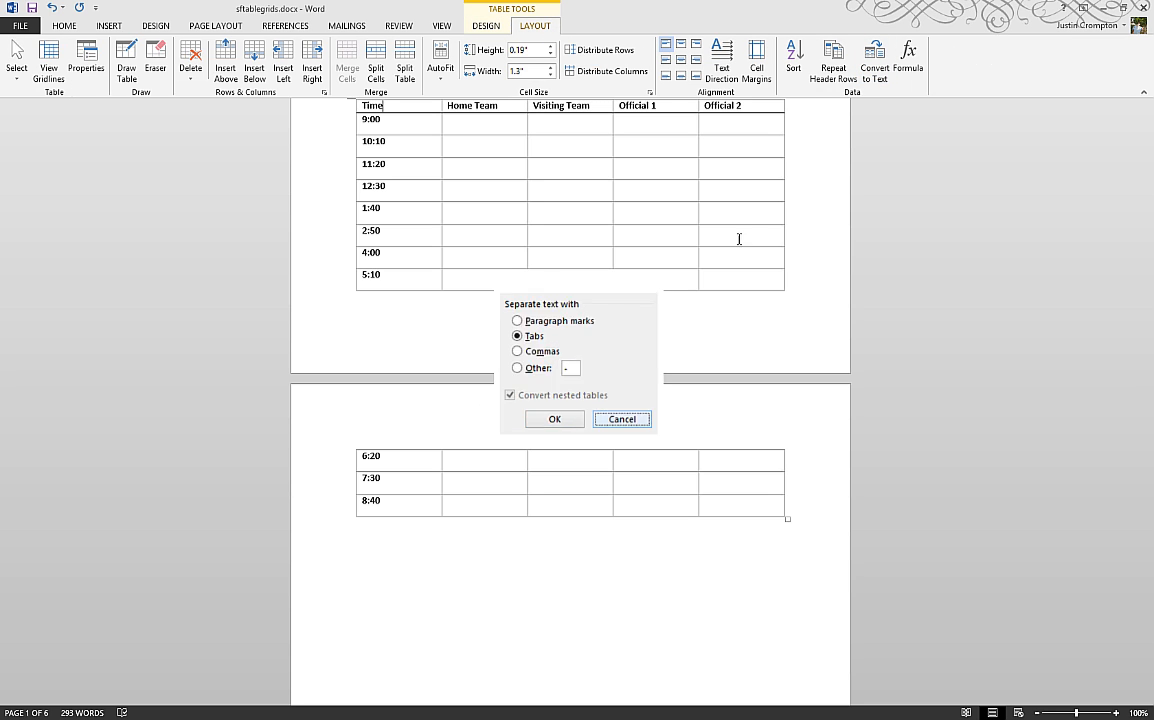
click(834, 62)
- Switch to the Word document Web 101 with Images.docx
scroll(475, 485, up, 5)
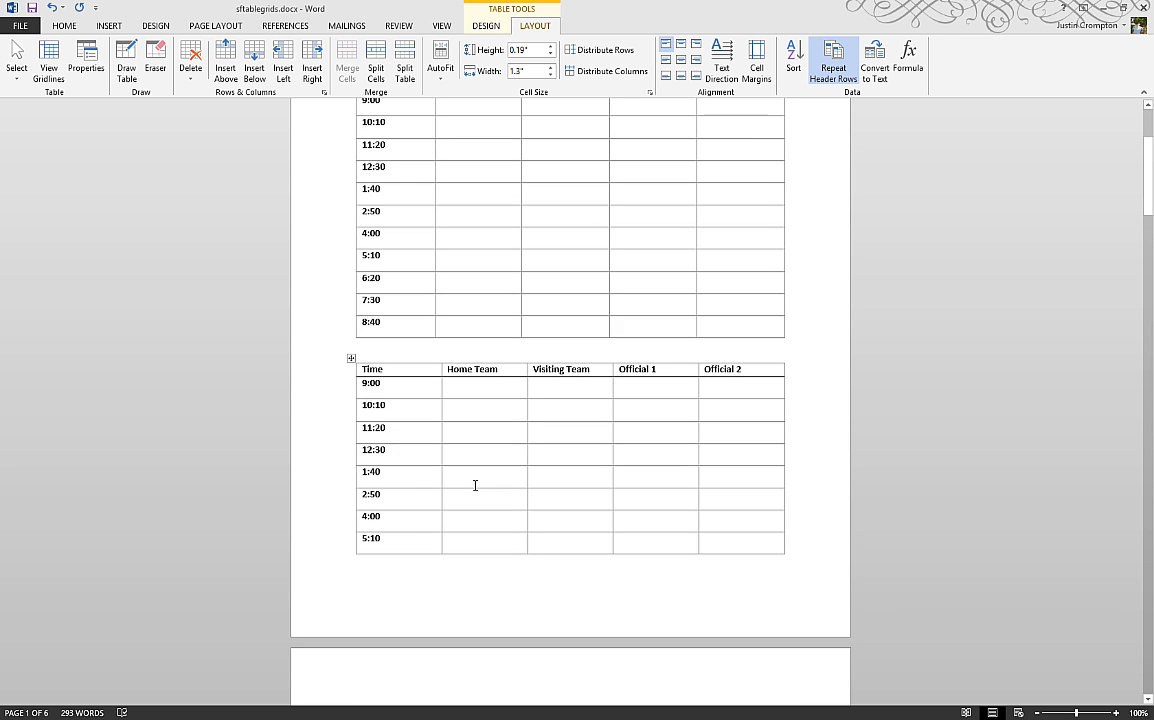
scroll(475, 476, up, 4)
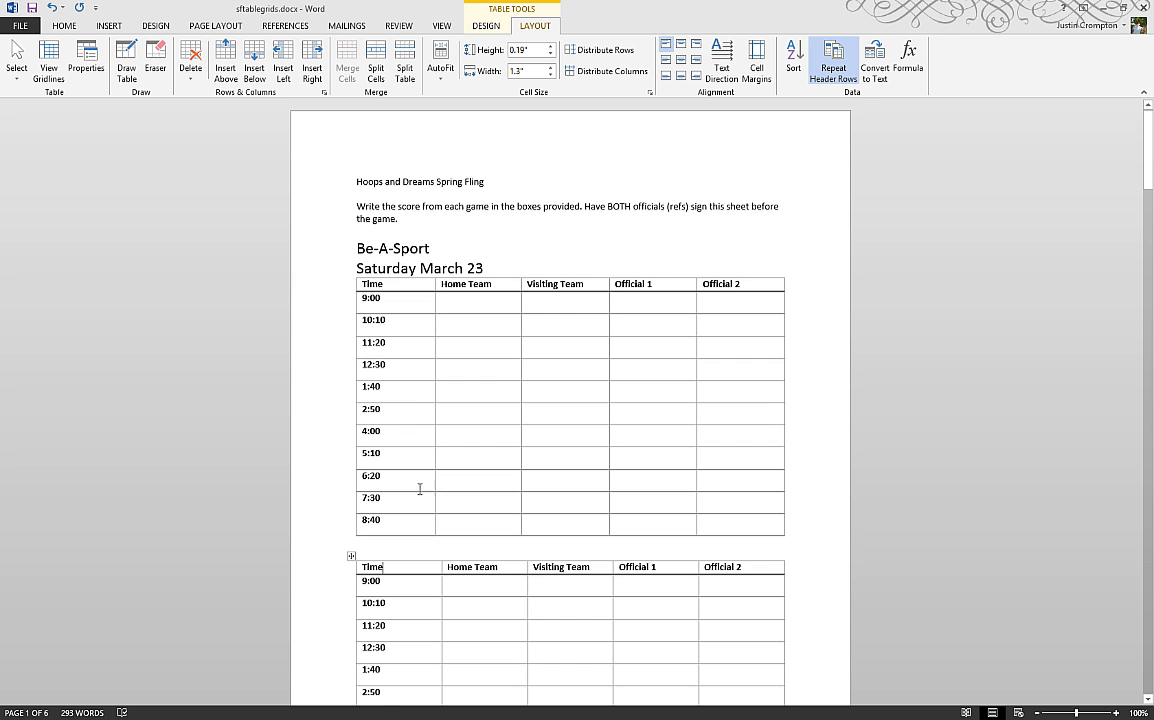
click(589, 667)
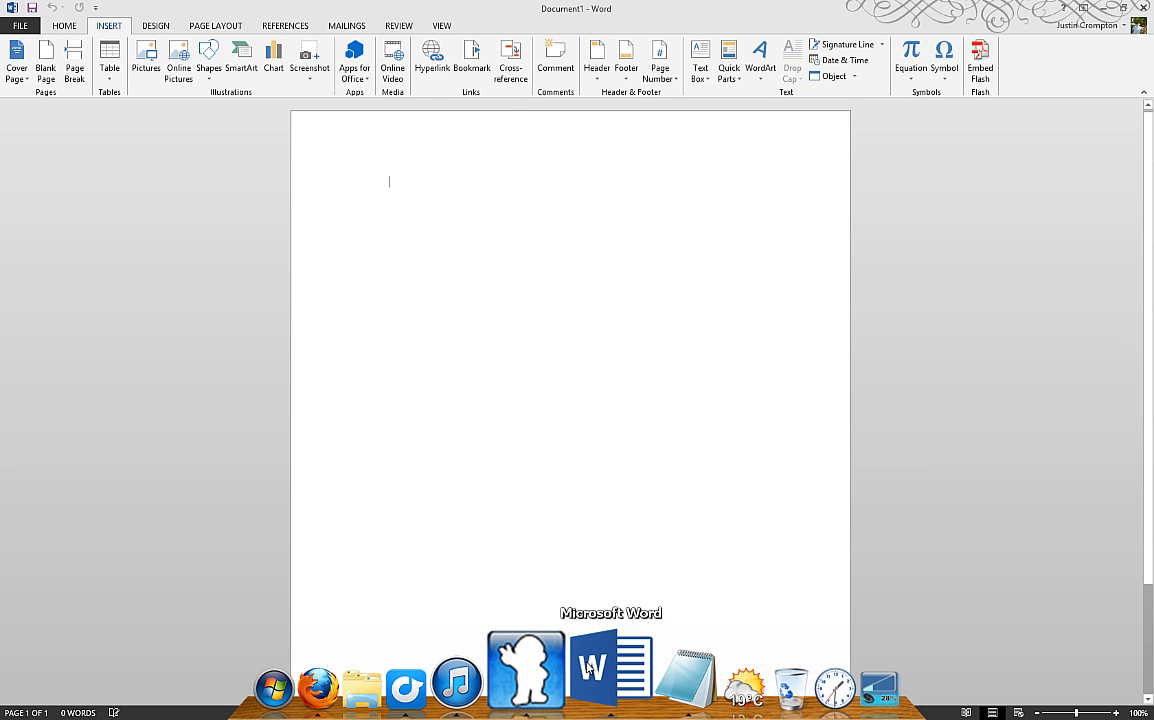
click(589, 667)
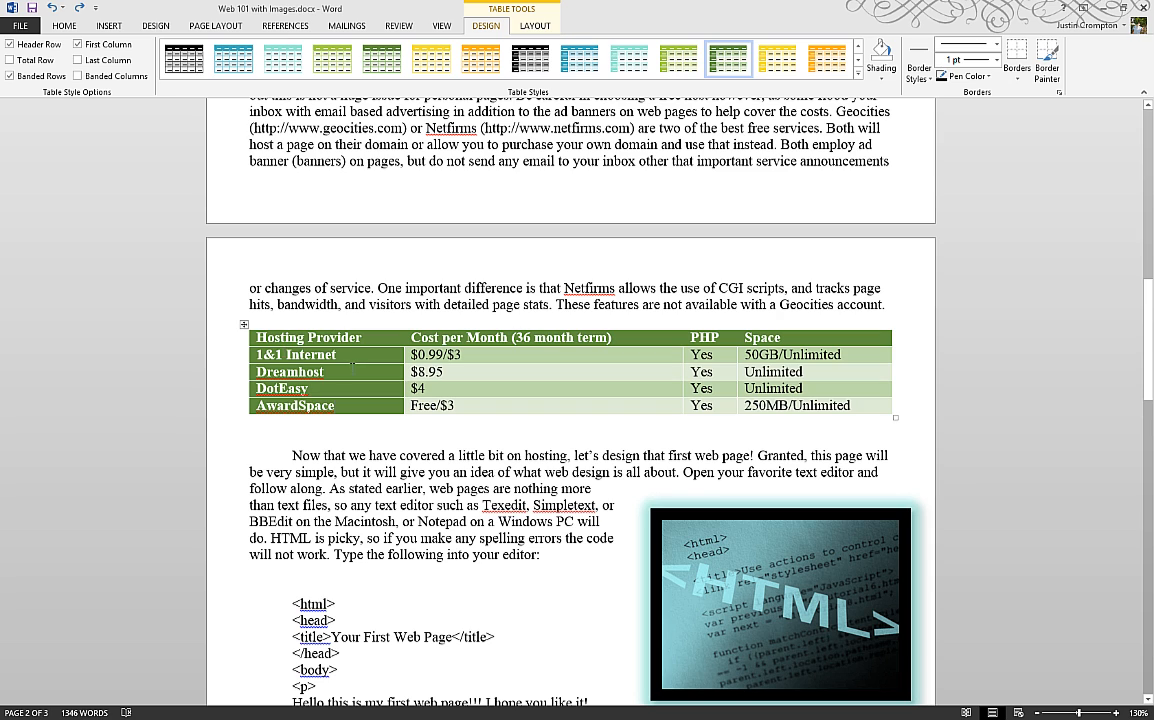
- Sort the whole hosting table by Hosting Provider as text in ascending order, treating the first row as a header
drag(252, 339, 299, 430)
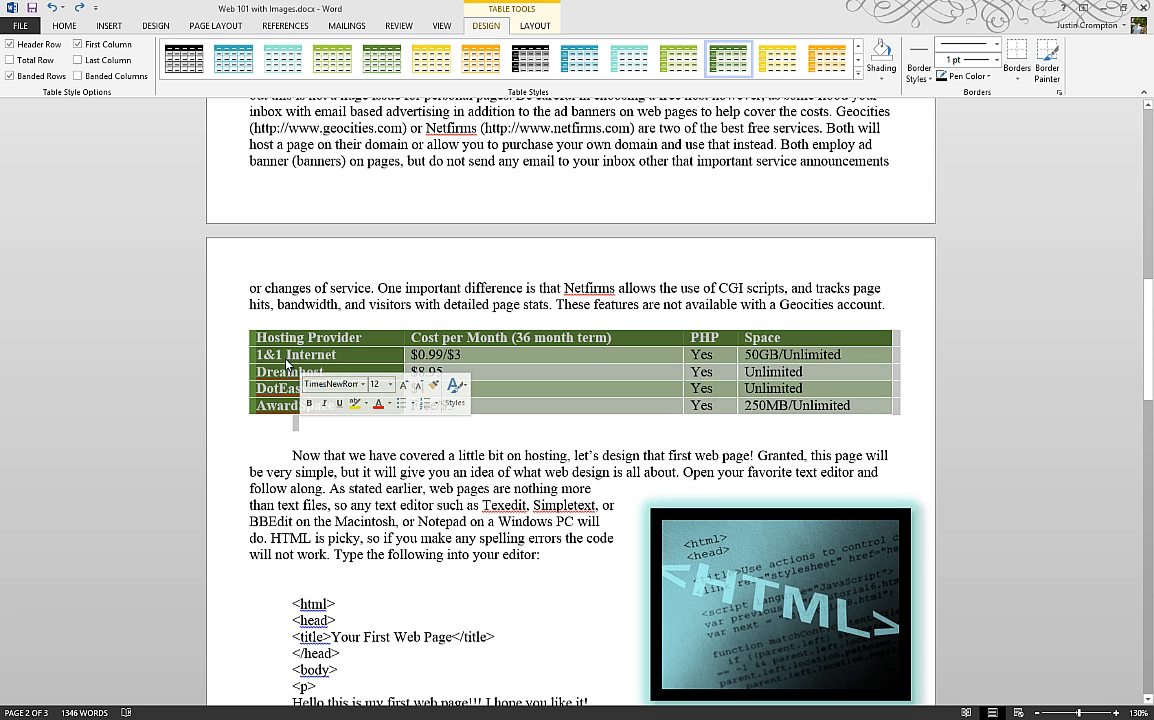
click(242, 324)
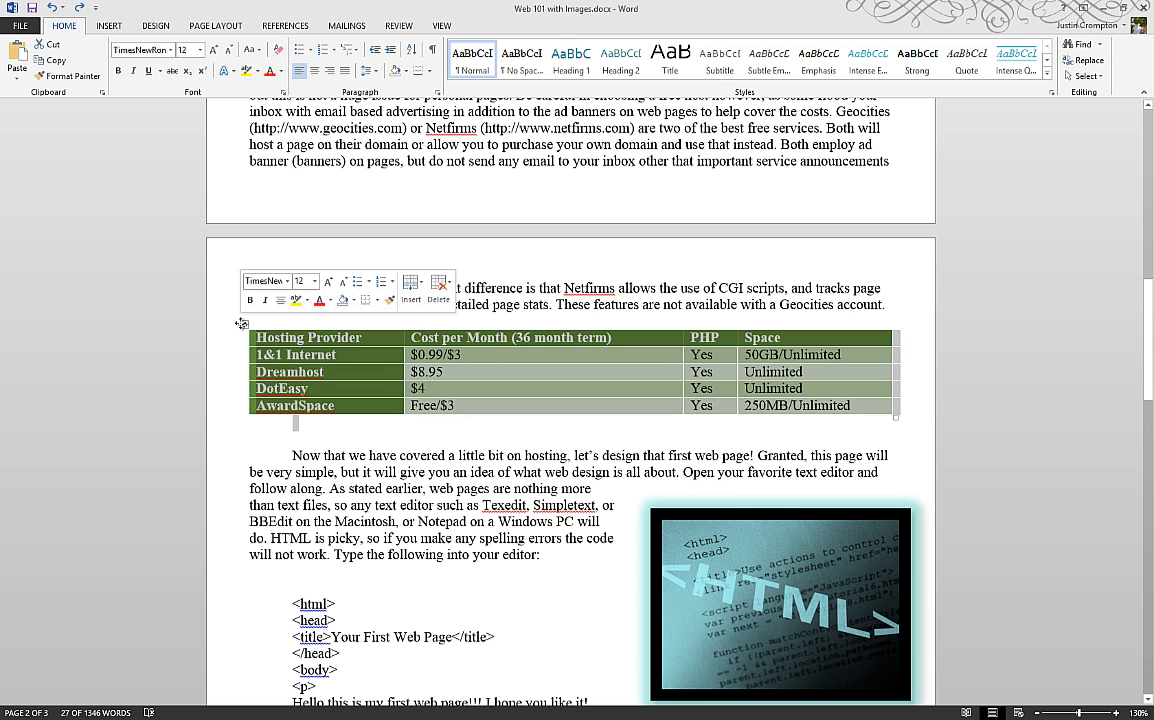
click(248, 331)
click(243, 325)
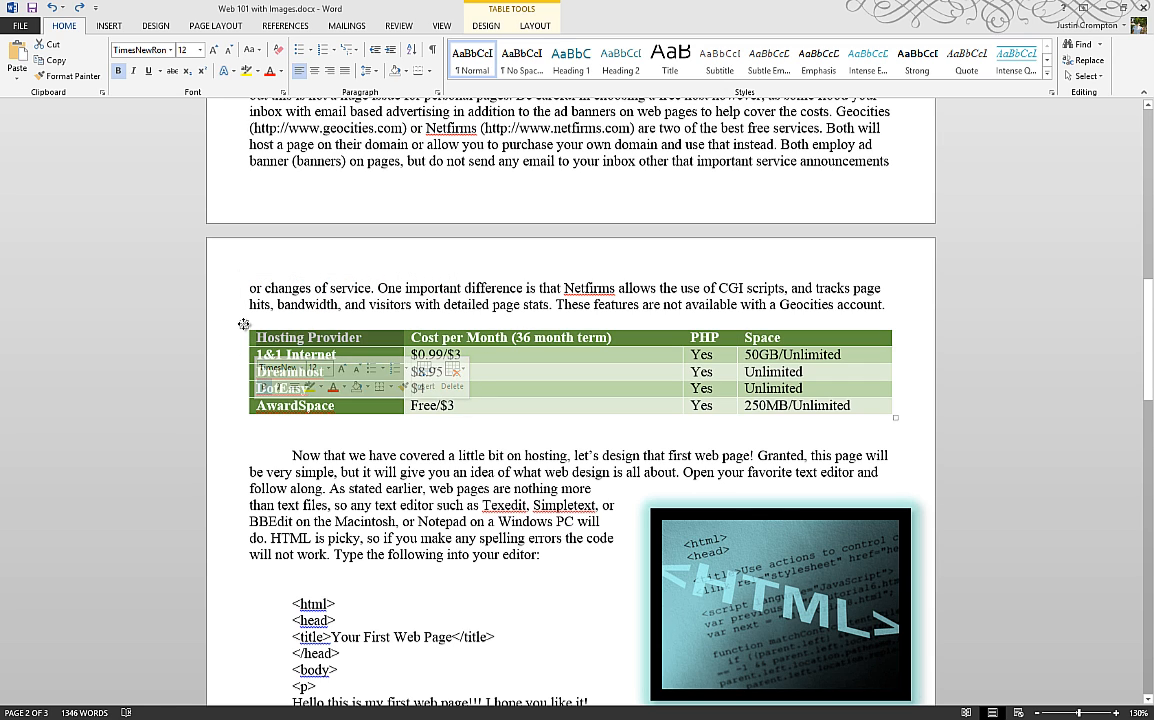
click(534, 26)
click(792, 60)
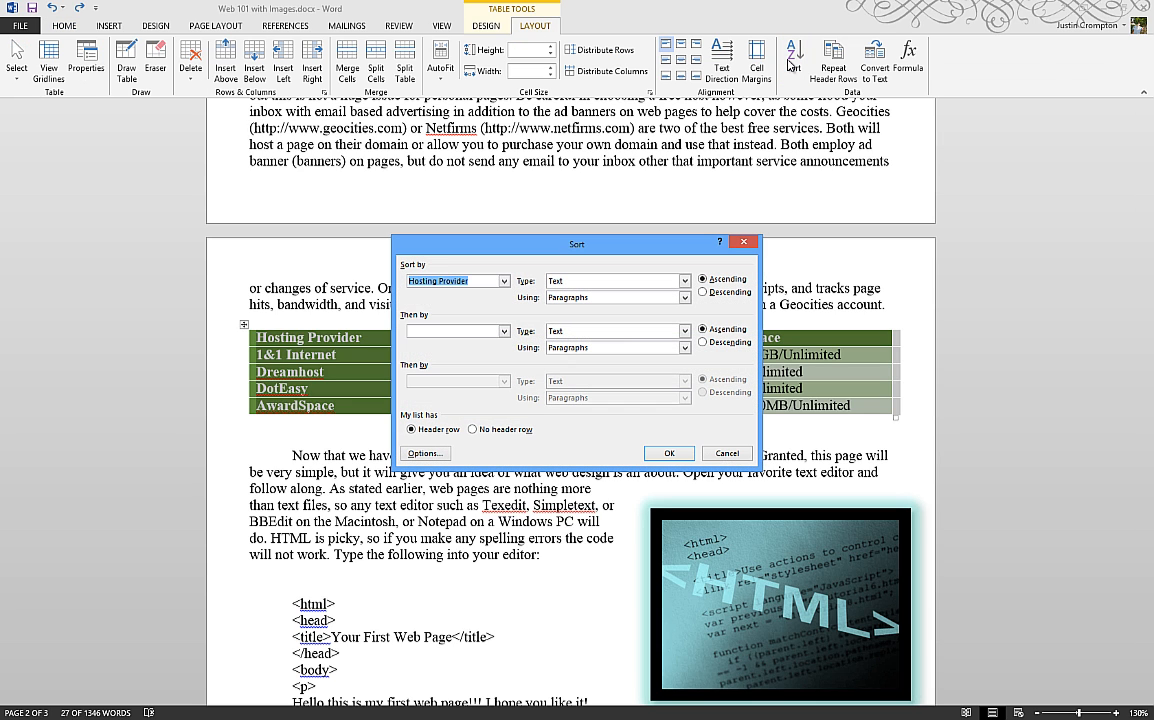
click(505, 288)
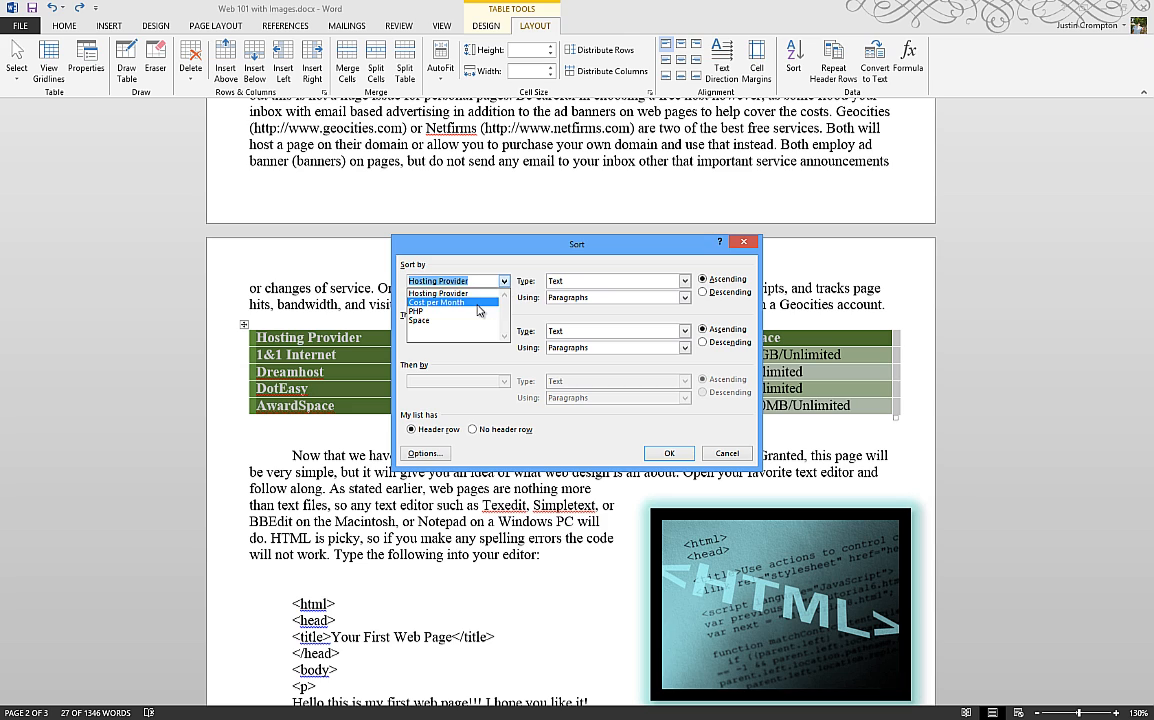
click(478, 302)
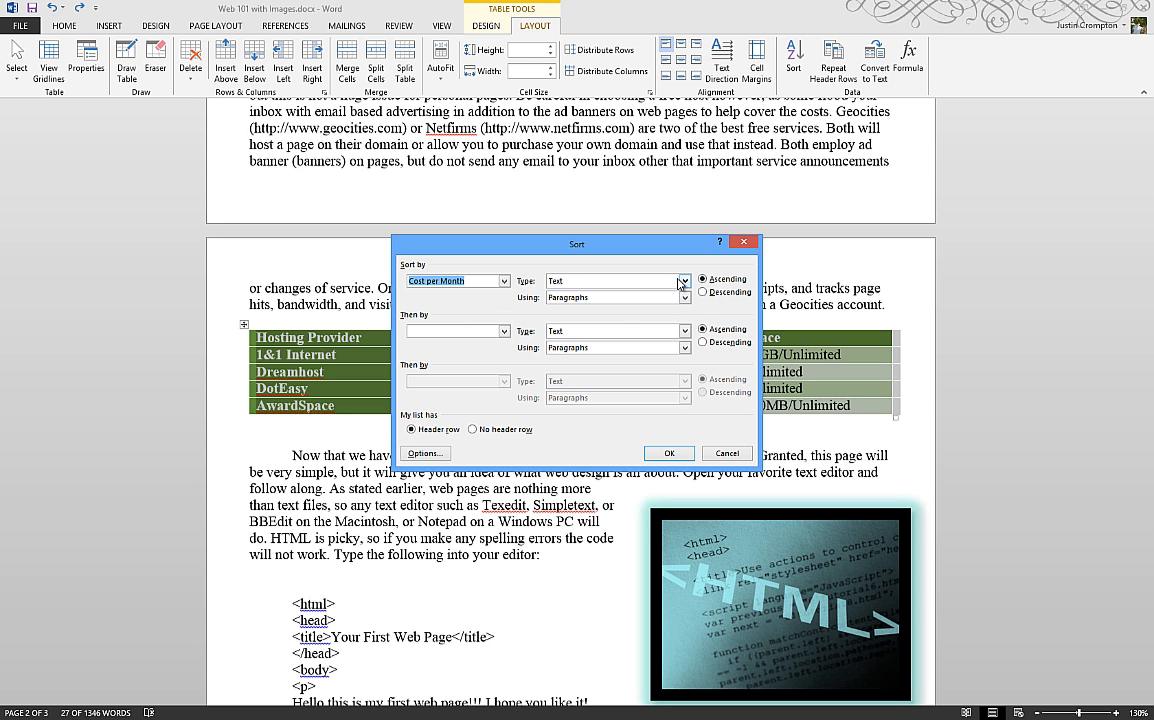
drag(600, 244, 985, 212)
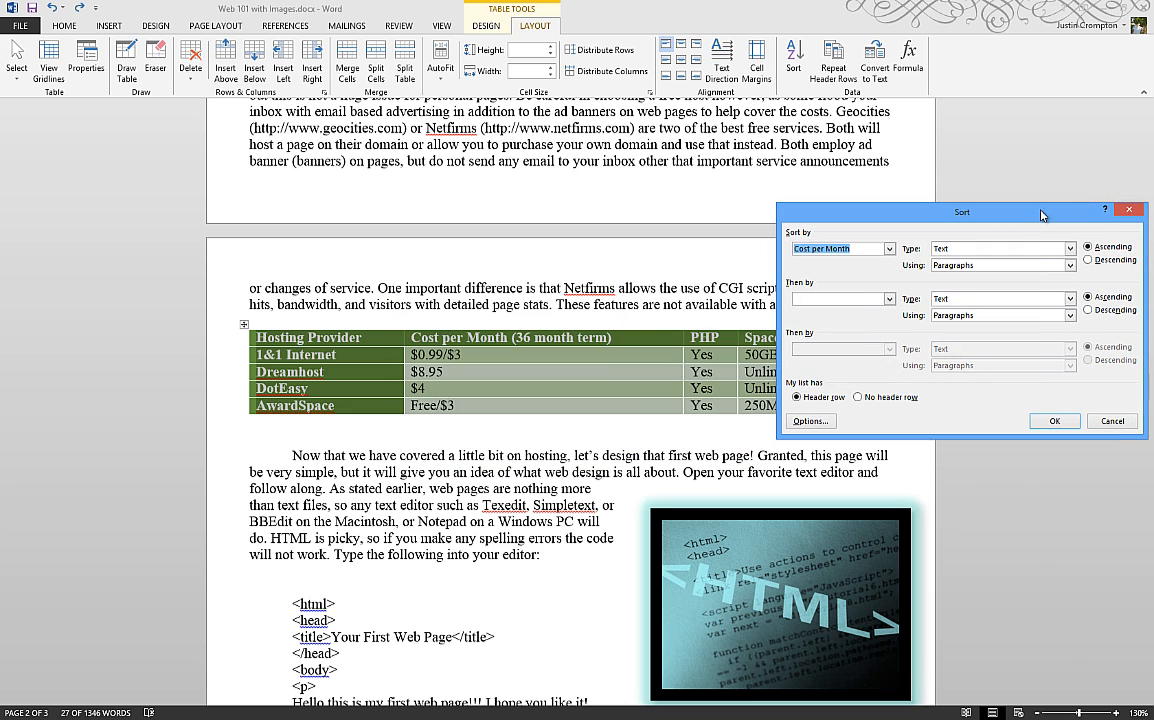
click(889, 248)
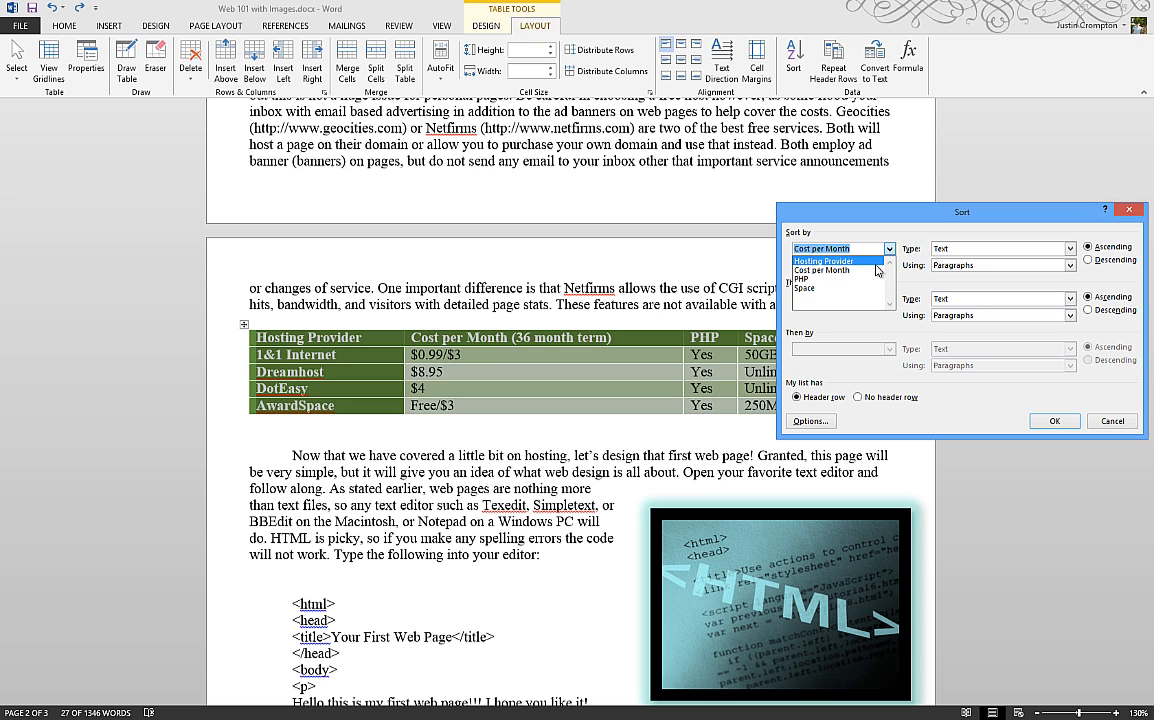
click(835, 258)
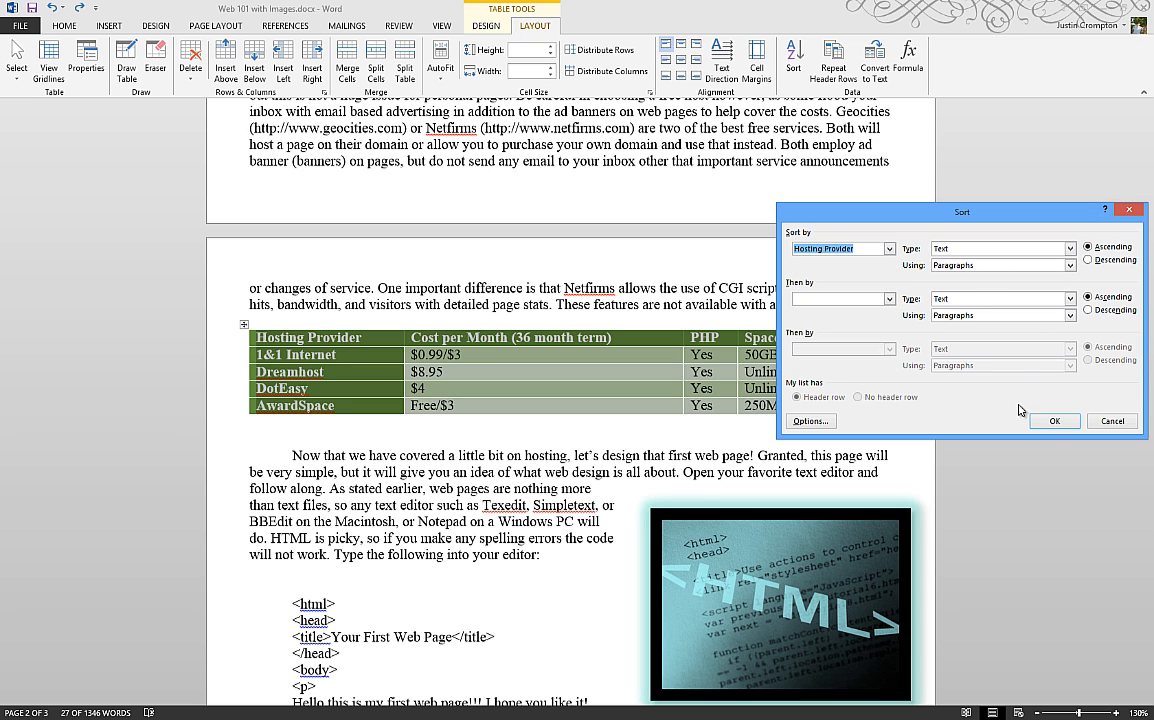
click(1056, 420)
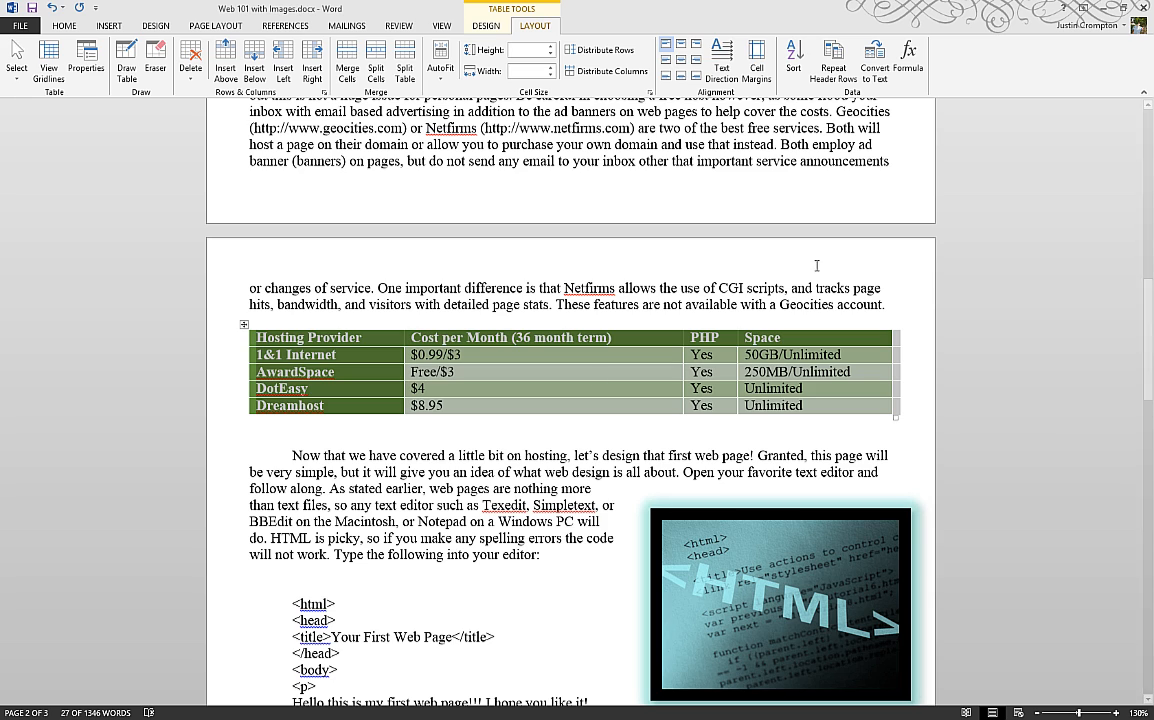
- Add a new row at the end of the hosting table with the provider name Bee Host
click(818, 410)
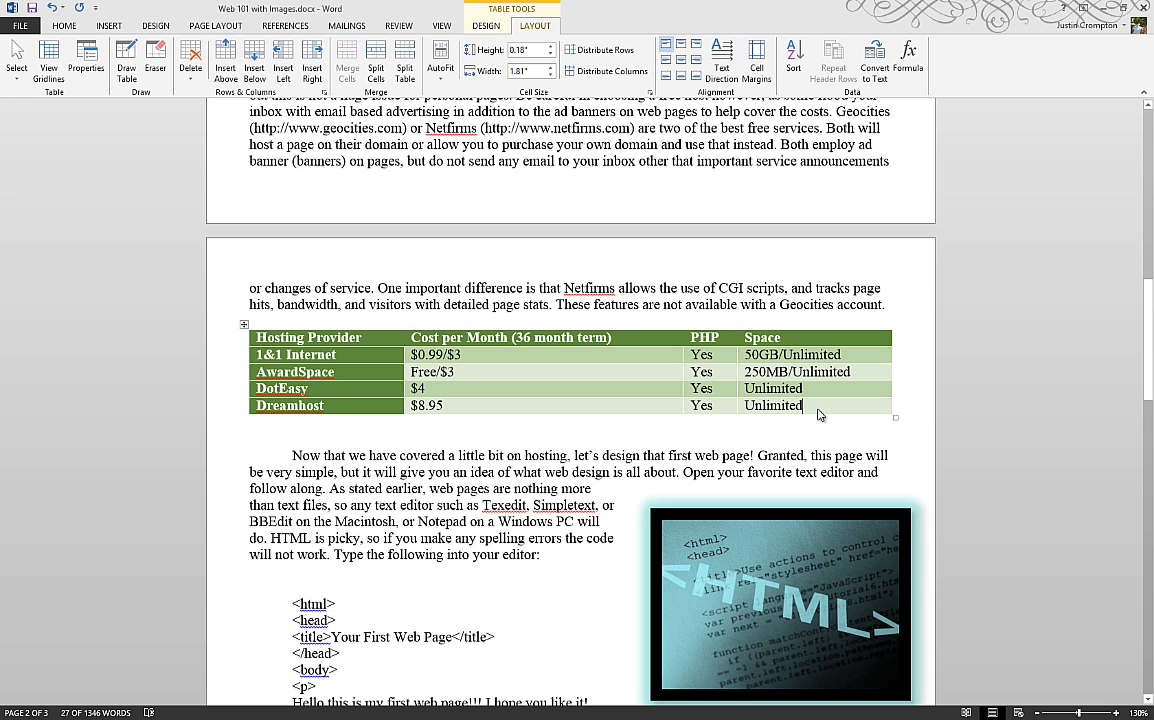
key(Tab)
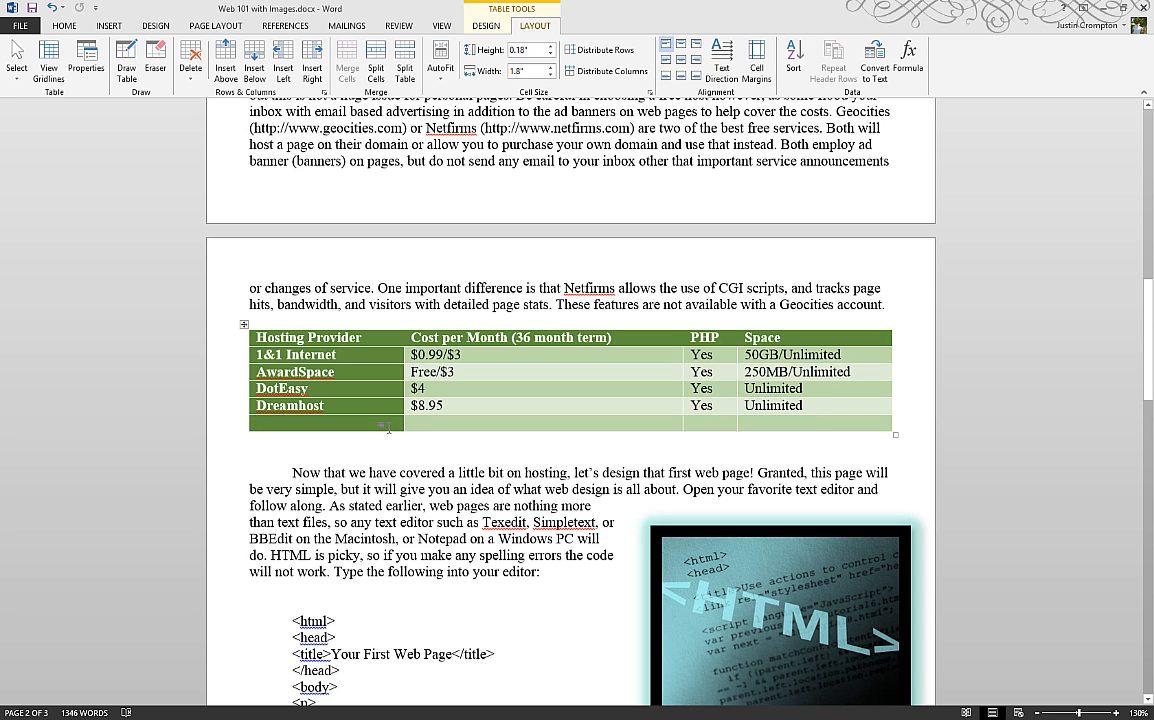
text(B Host)
text(ee)
click(457, 455)
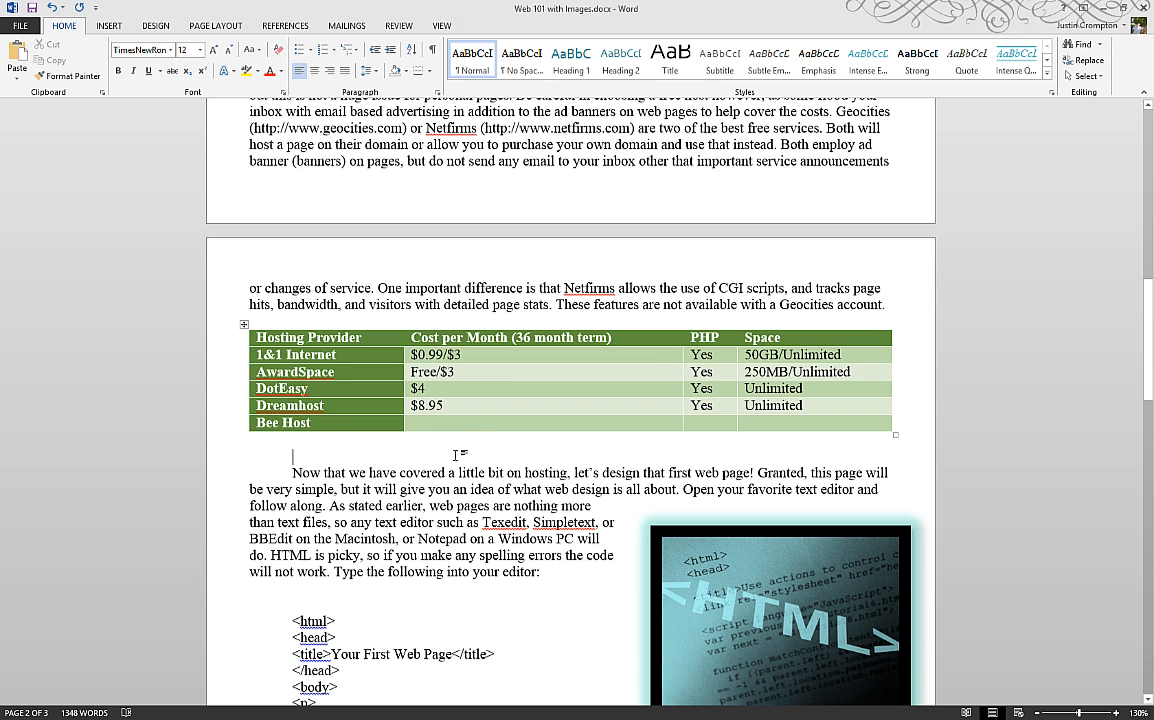
- Sort the extended hosting table again by Hosting Provider so Bee Host moves into alphabetical order
click(243, 325)
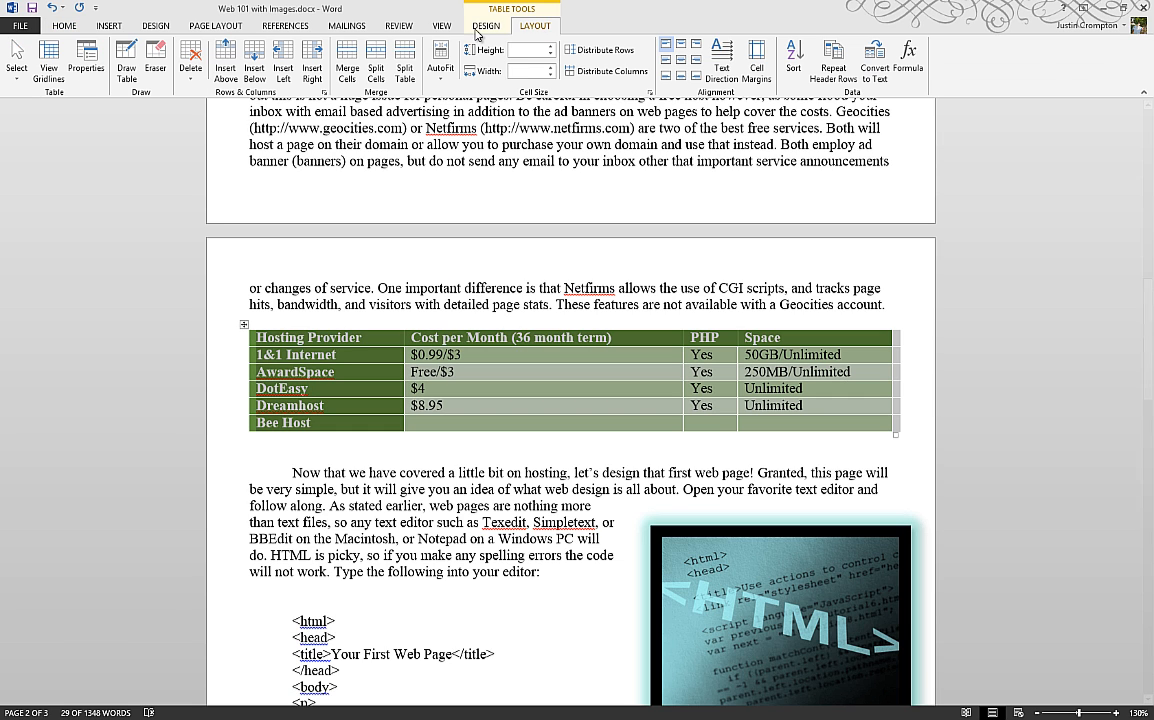
click(790, 60)
key(Return)
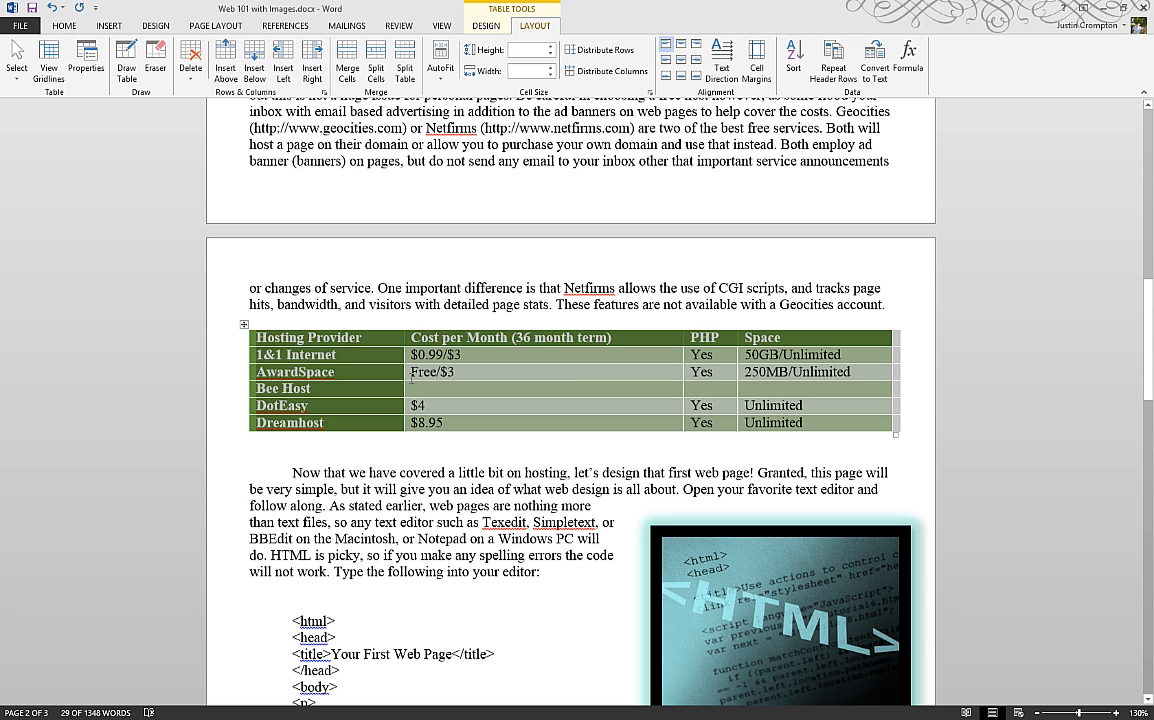
- Cycle the hosting table's text direction through both vertical orientations and back to horizontal
click(737, 67)
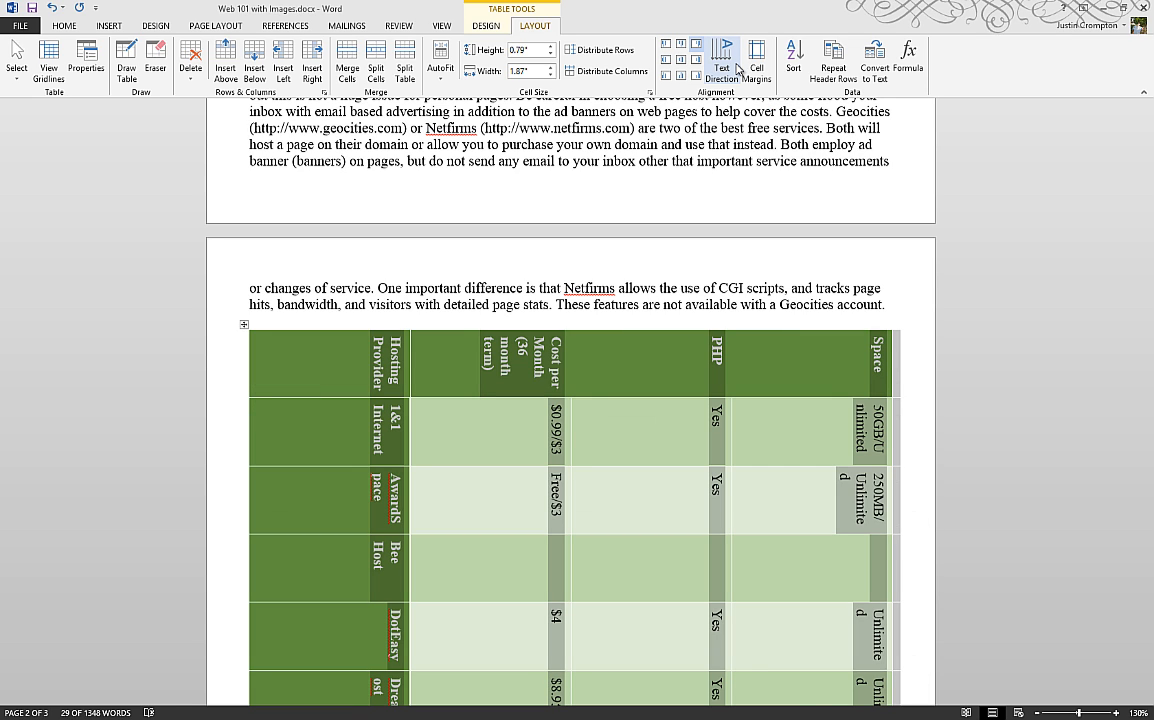
scroll(614, 432, down, 5)
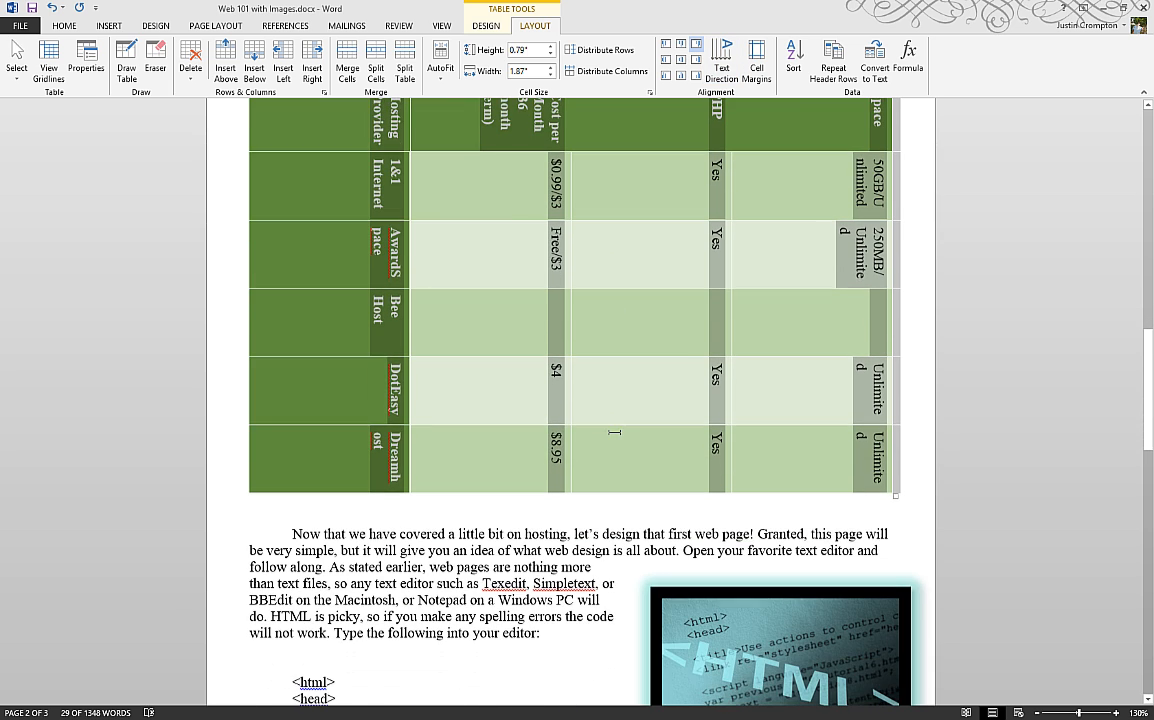
scroll(614, 432, up, 3)
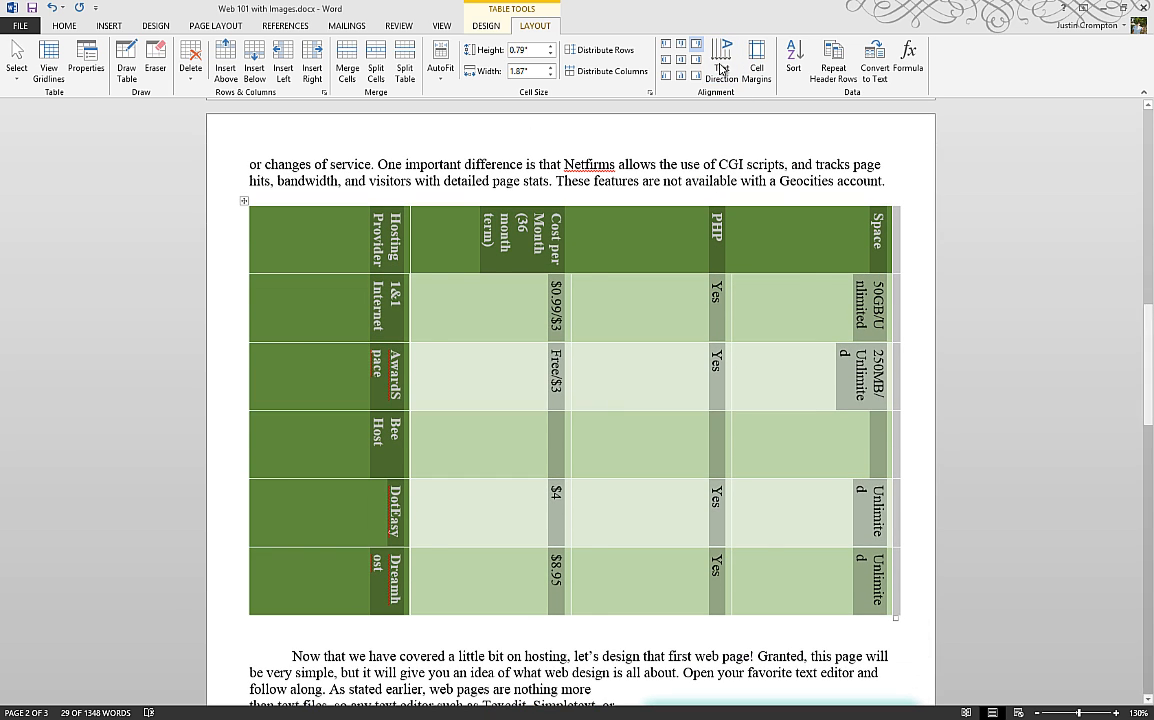
click(721, 68)
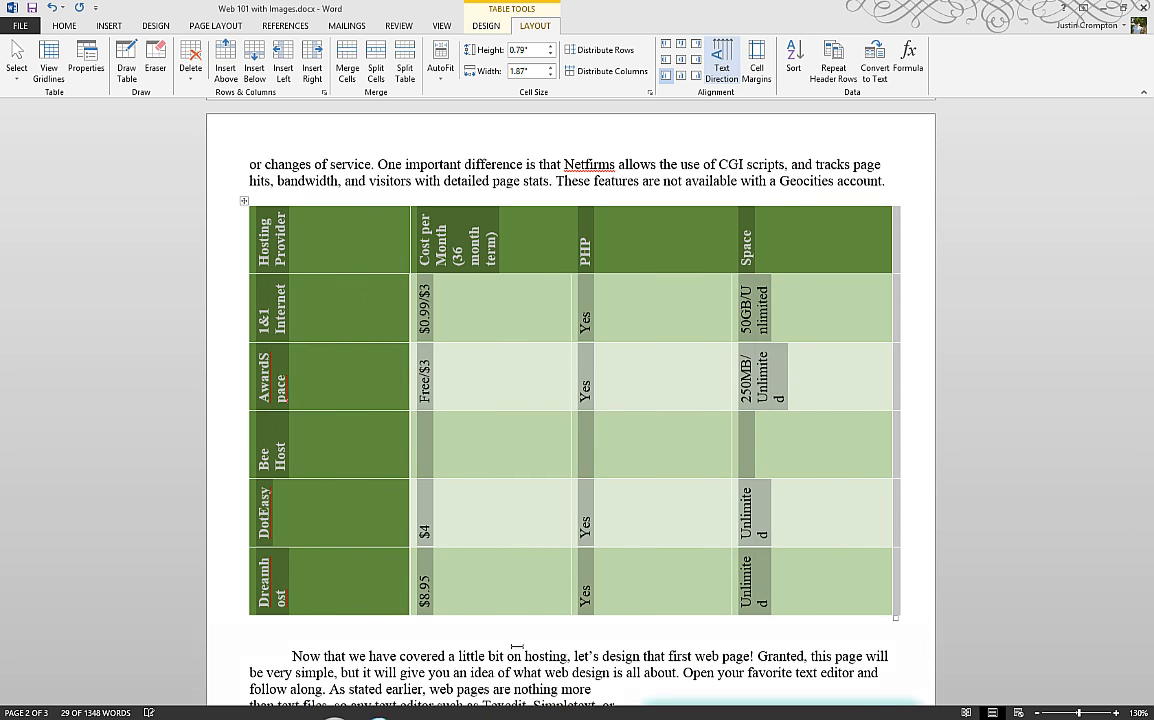
click(727, 76)
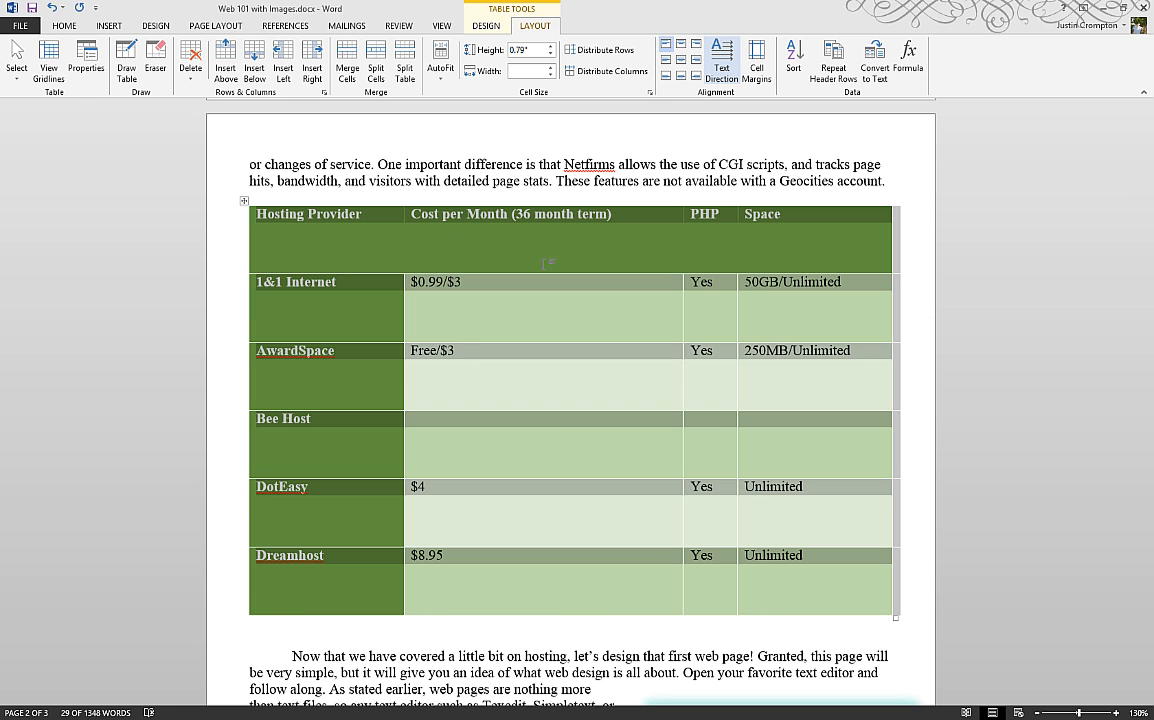
click(379, 363)
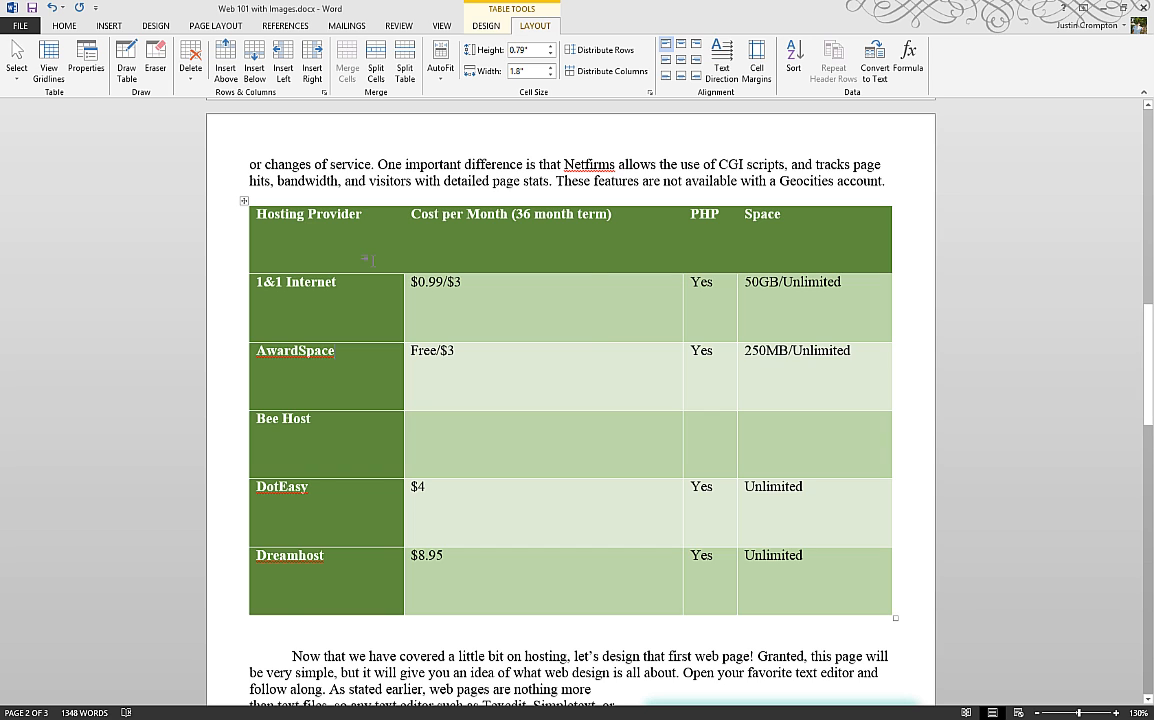
- Undo the text direction changes on the hosting table, including the enlarged row heights
key(ctrl+z)
key(ctrl+z)
key(ctrl+z)
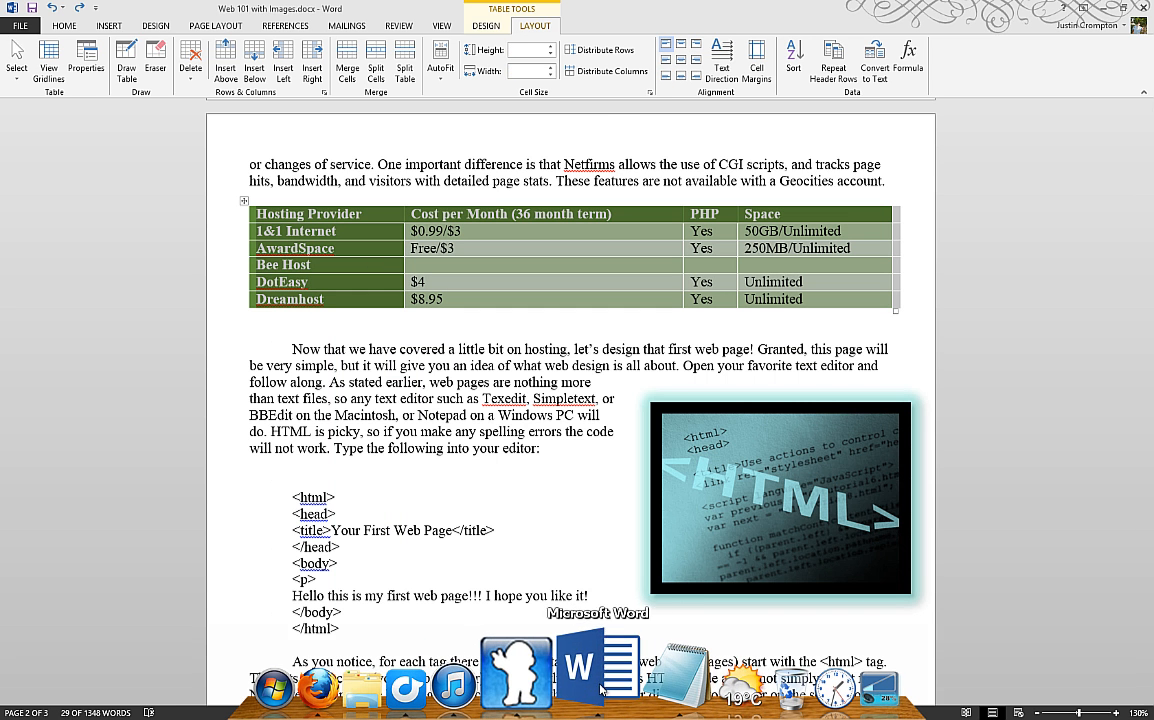
- Switch to sftablegrids.docx and select the entire table under Saturday March 23
click(600, 690)
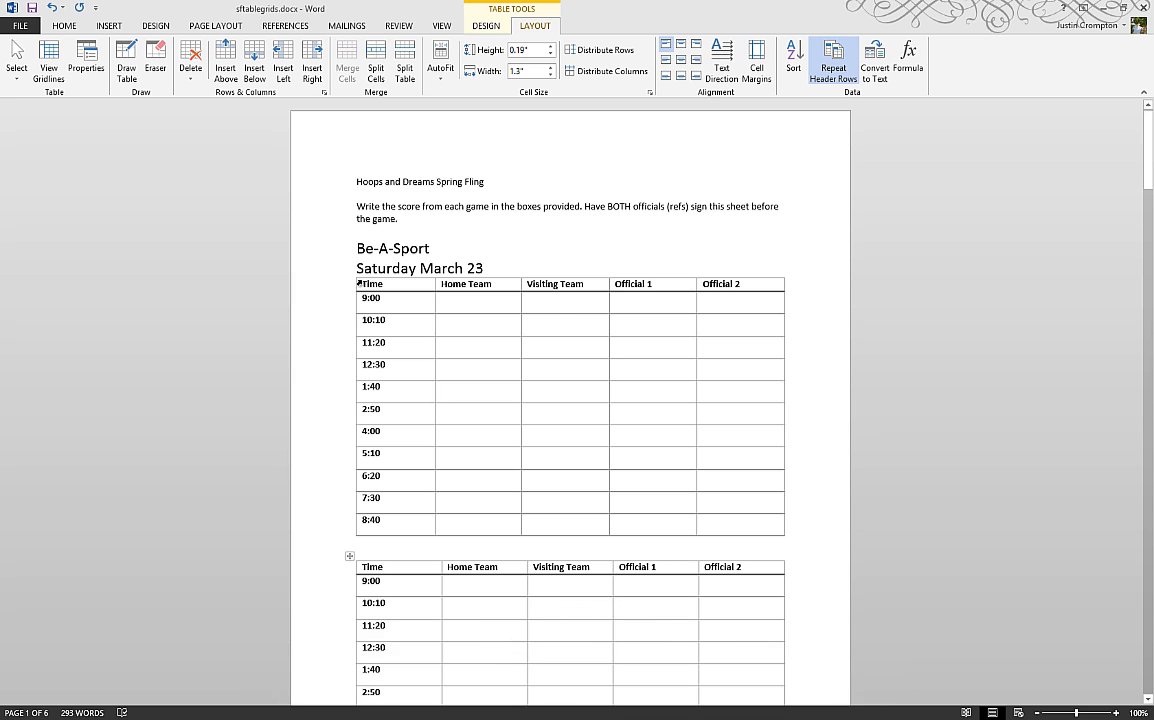
click(358, 283)
click(348, 270)
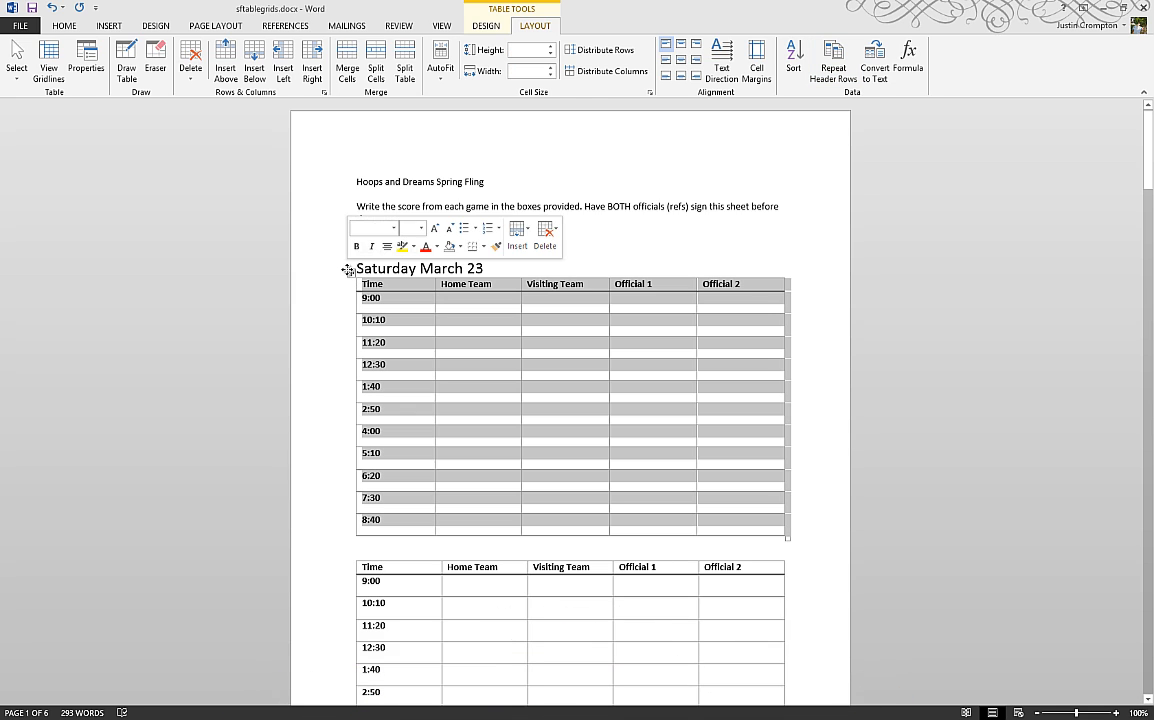
- Cycle the Saturday March 23 table's text direction through both vertical orientations and back to horizontal
click(720, 70)
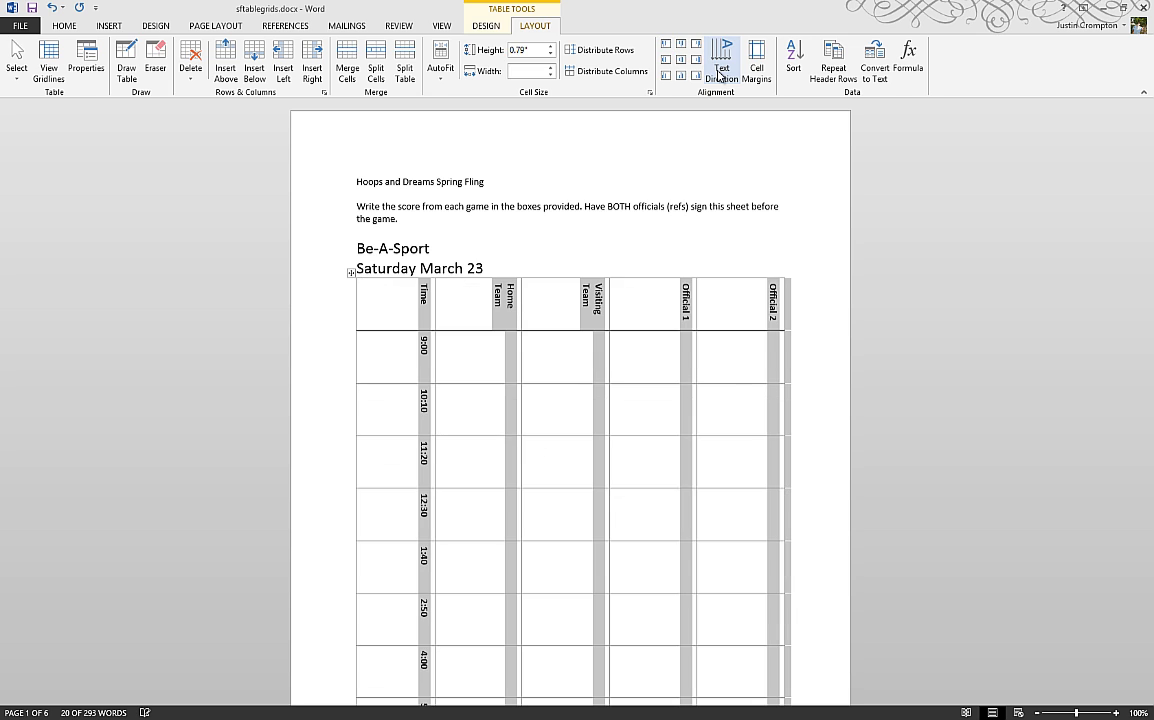
scroll(557, 392, down, 5)
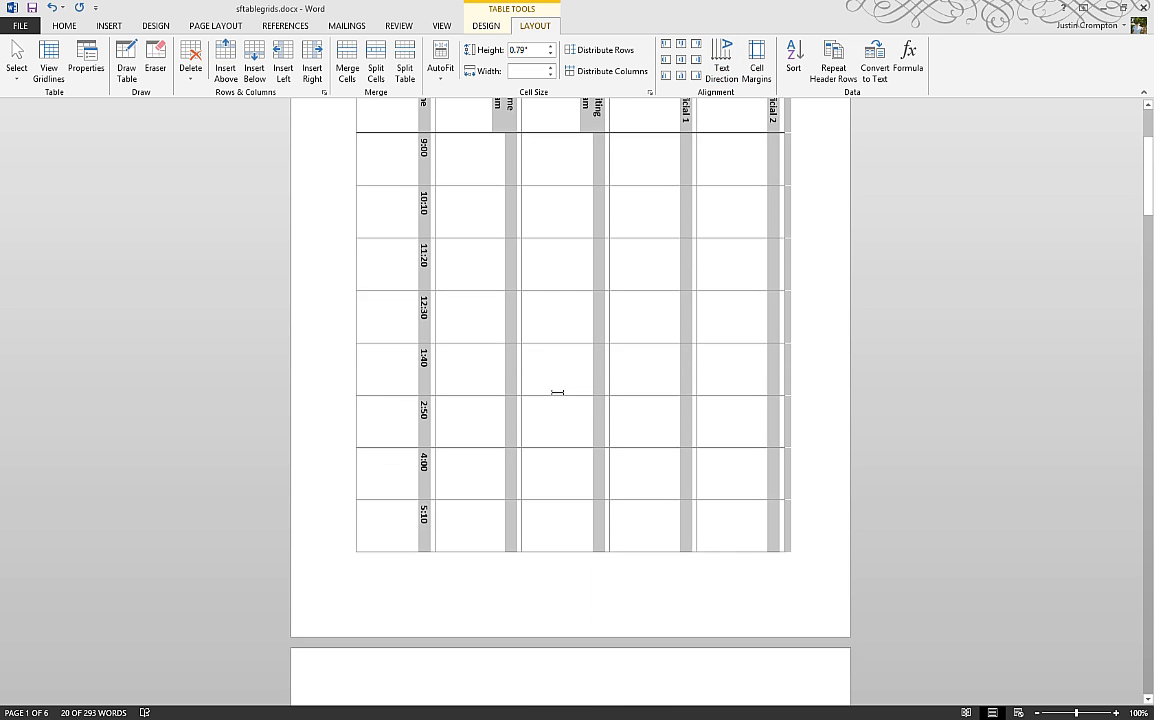
scroll(557, 392, up, 3)
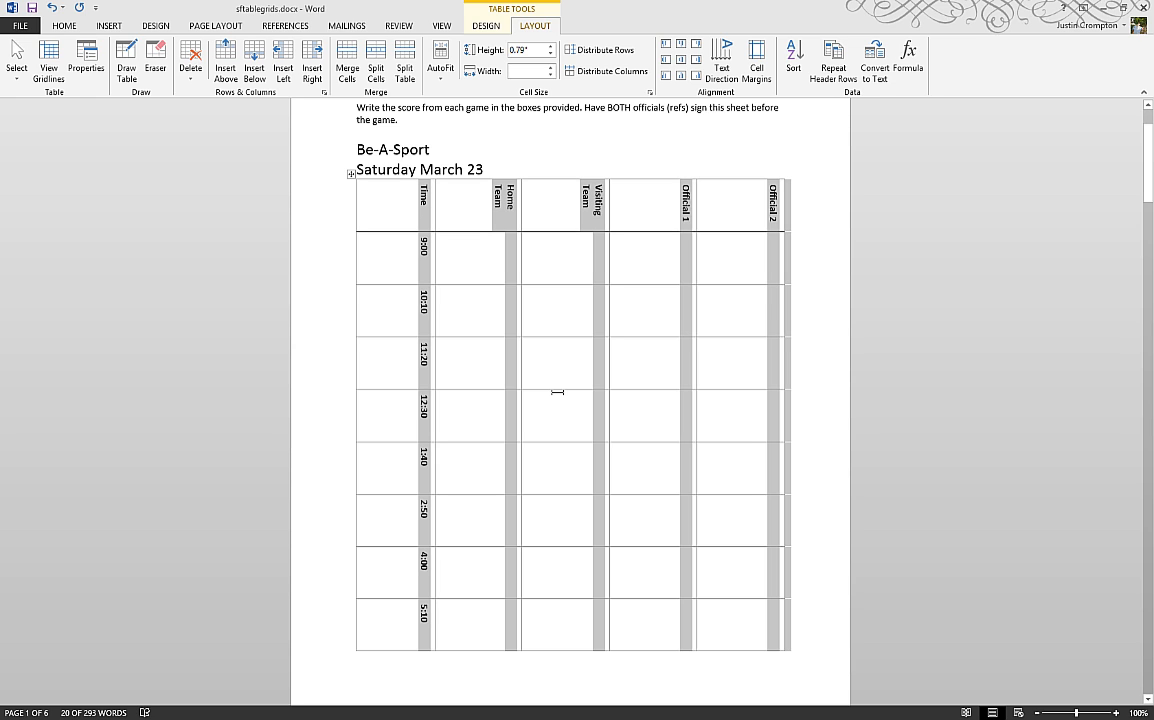
click(723, 65)
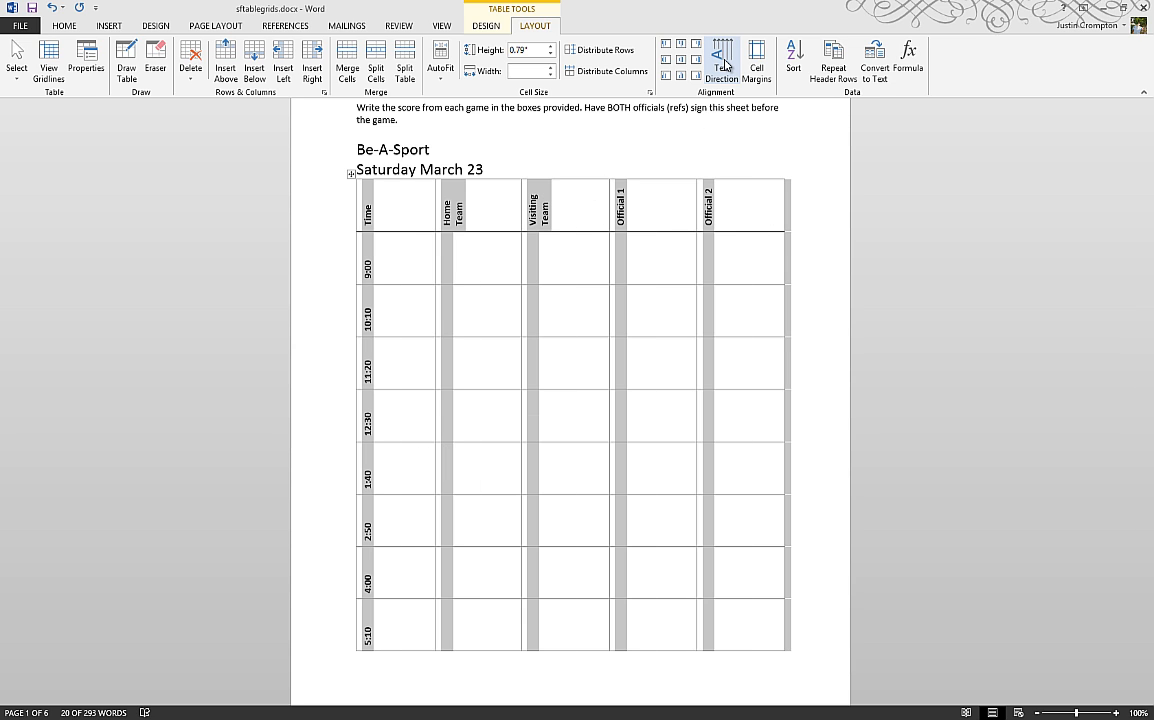
scroll(618, 457, up, 3)
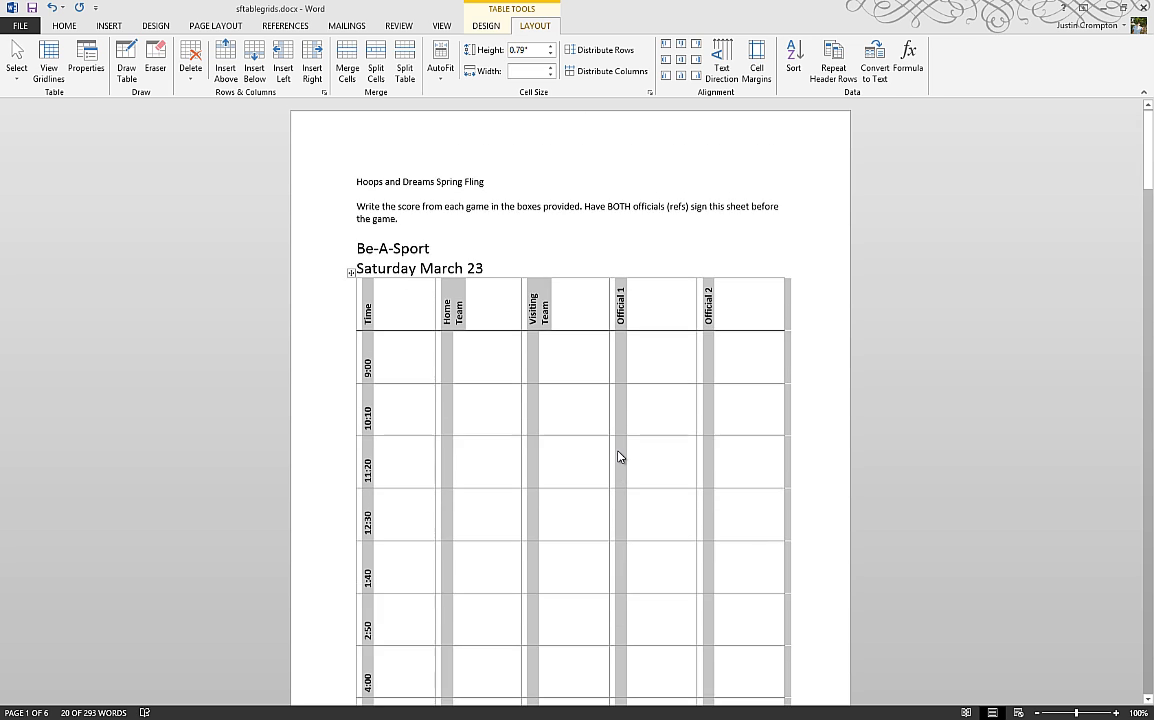
scroll(618, 457, down, 3)
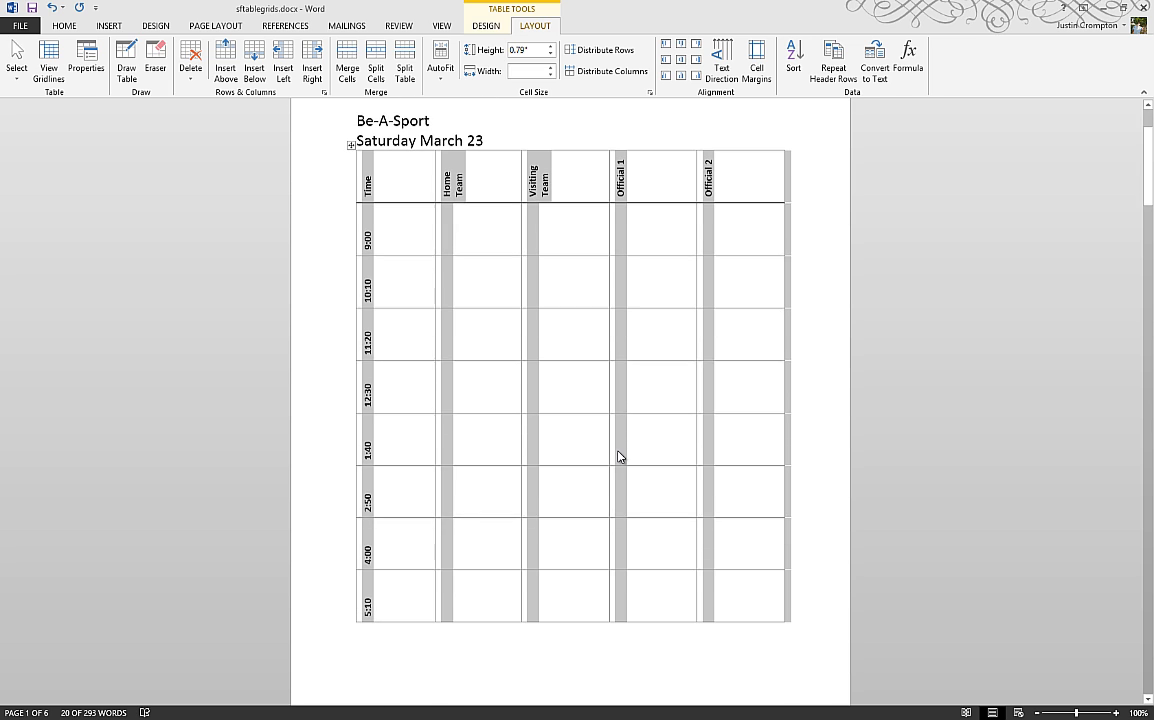
click(723, 65)
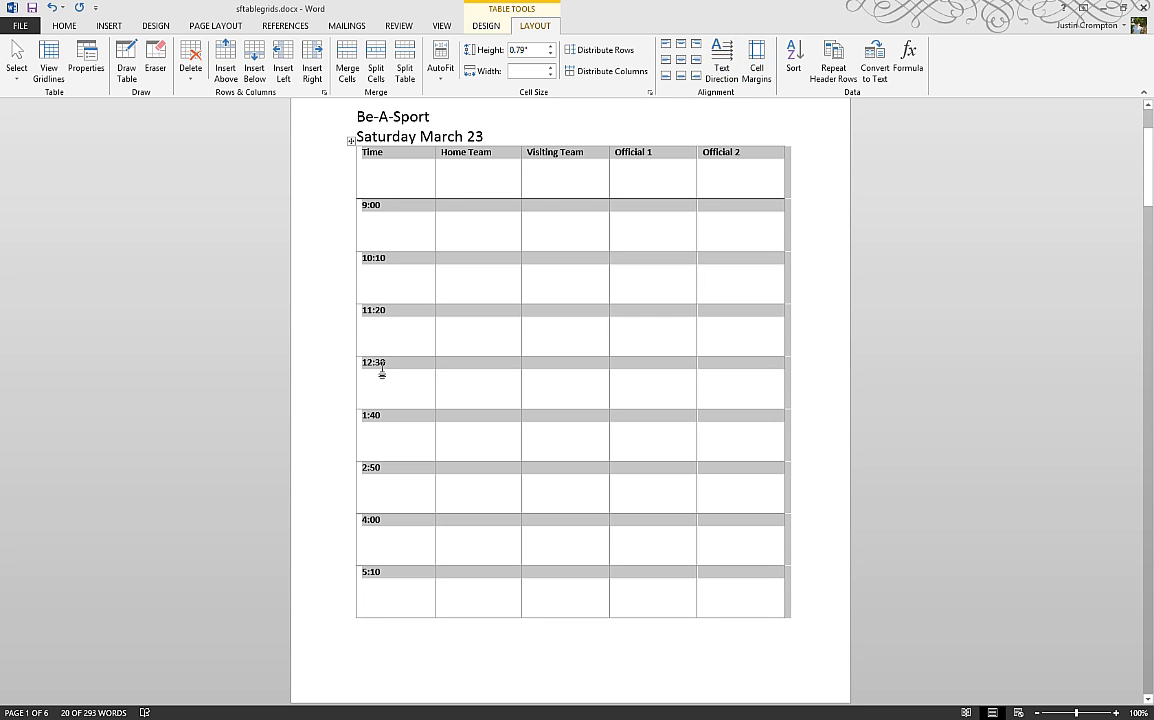
scroll(381, 370, down, 3)
scroll(437, 293, up, 5)
- Undo the text direction changes on the Saturday March 23 table, including its enlarged row heights
click(486, 236)
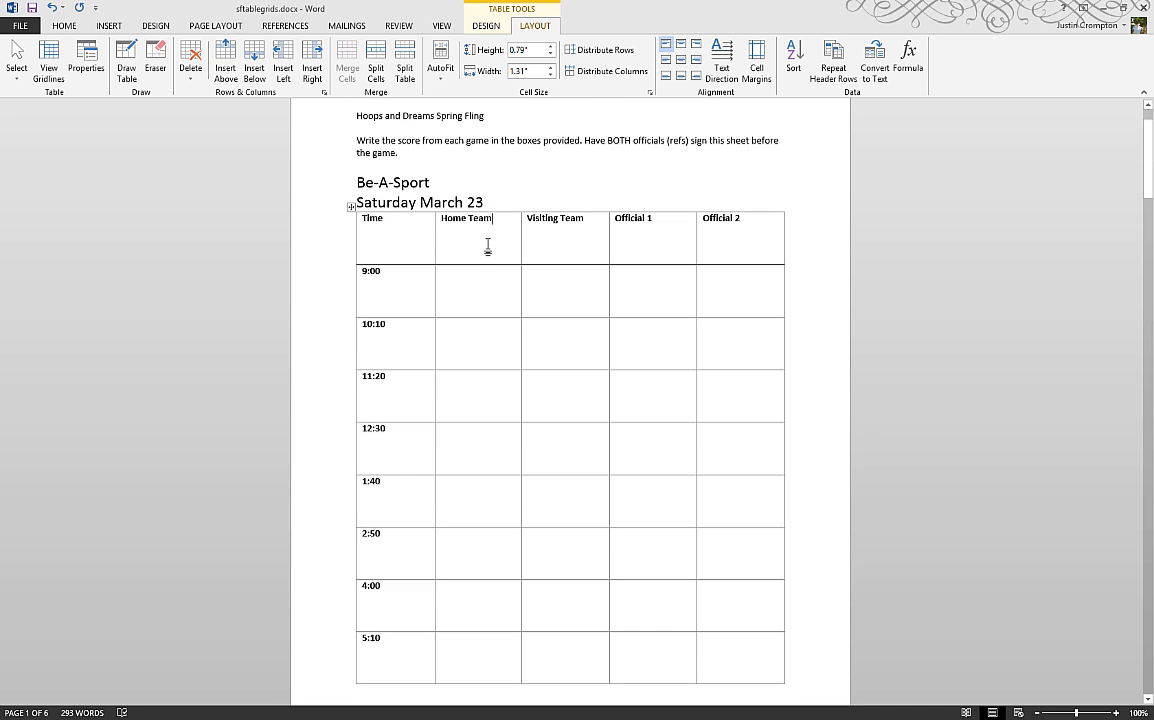
click(487, 288)
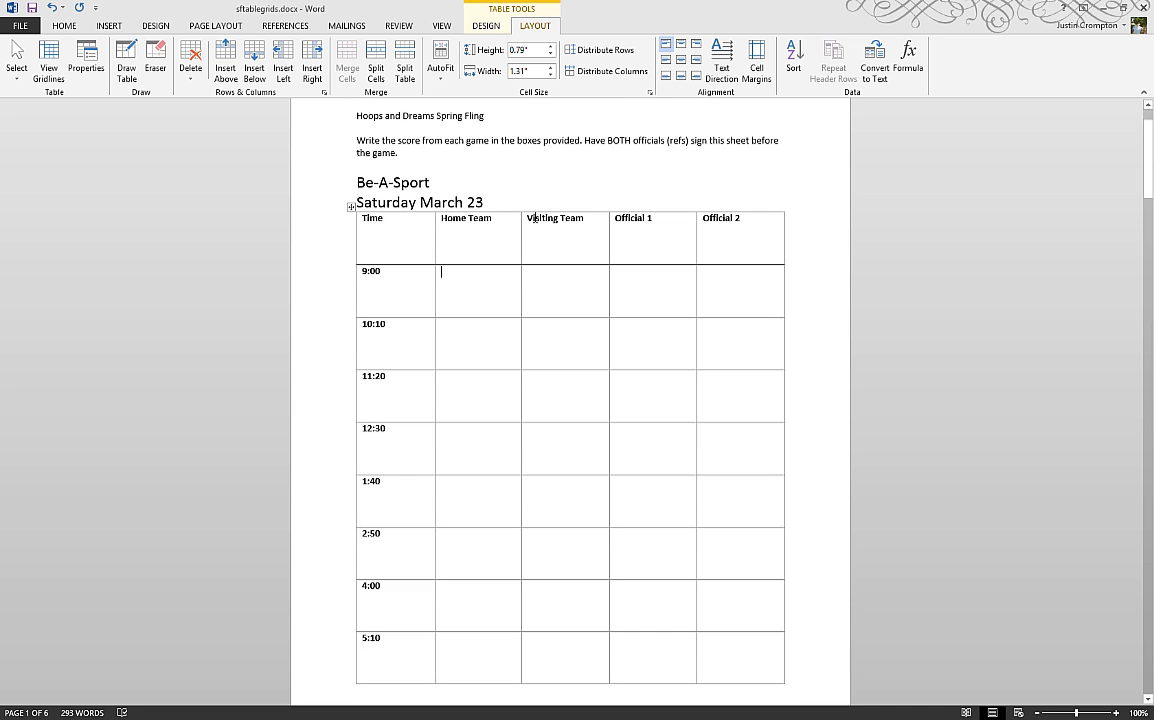
right_click(507, 296)
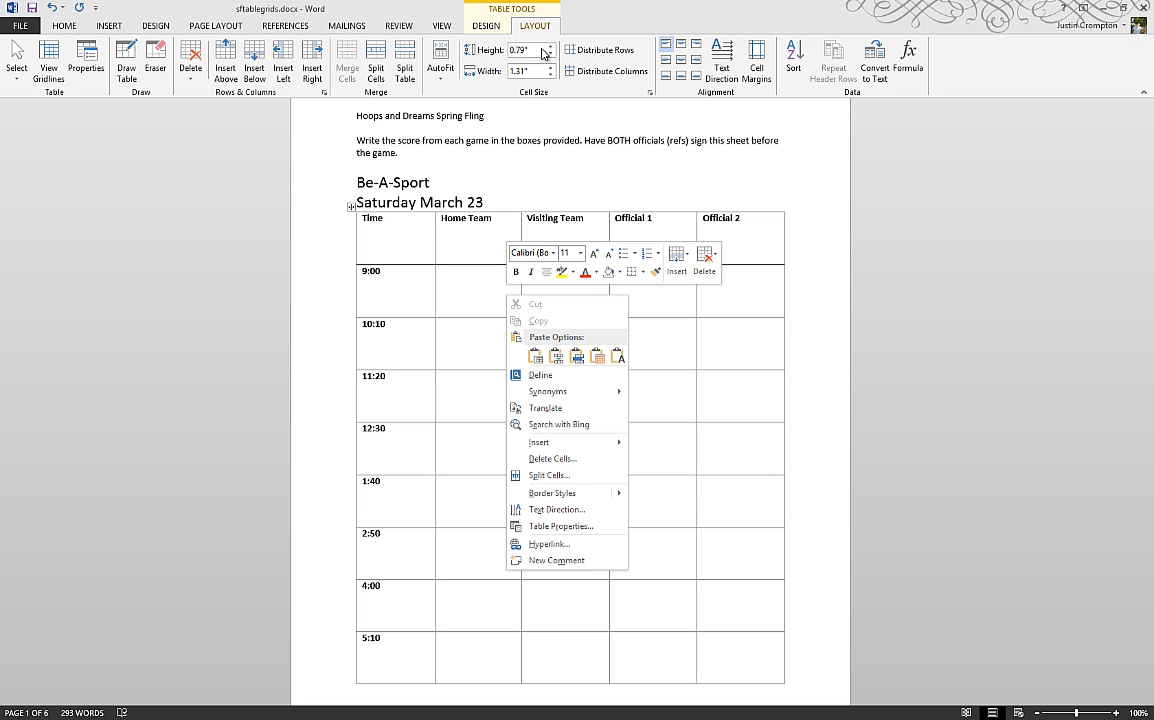
click(160, 295)
key(ctrl+z)
key(ctrl+z)
key(ctrl+z)
key(ctrl+z)
key(ctrl+z)
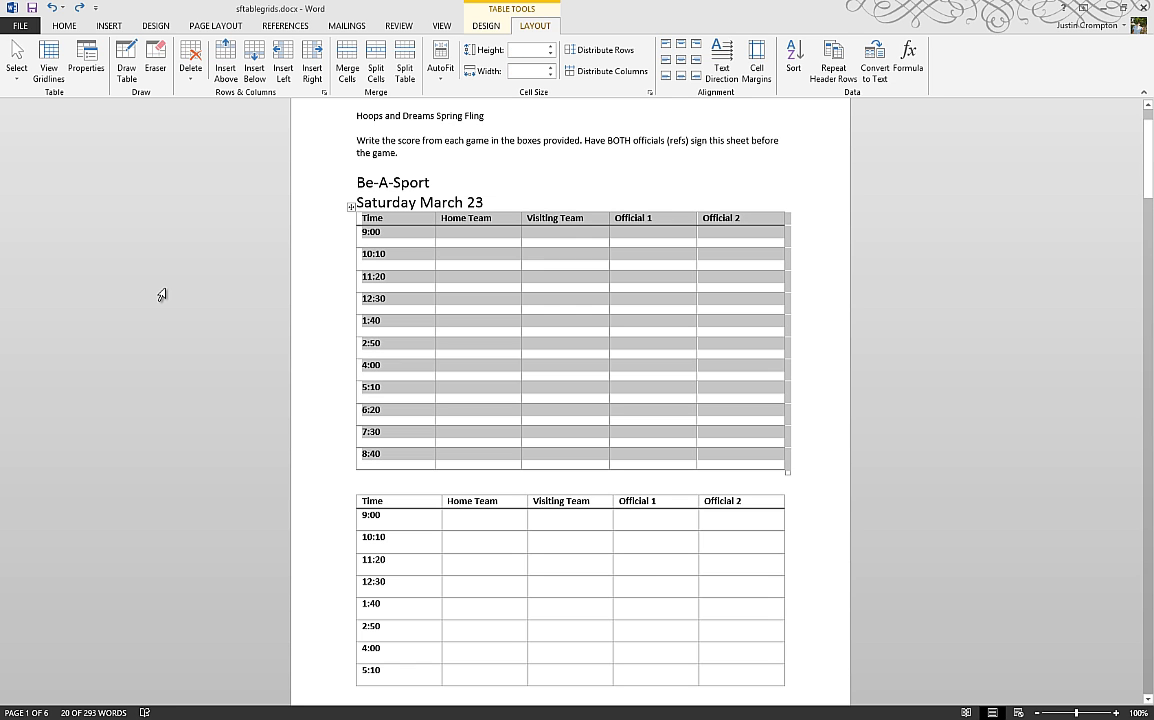
- Examine the row options in Table Properties and the Insert Cells options for the 9:00 Home Team cell
click(463, 238)
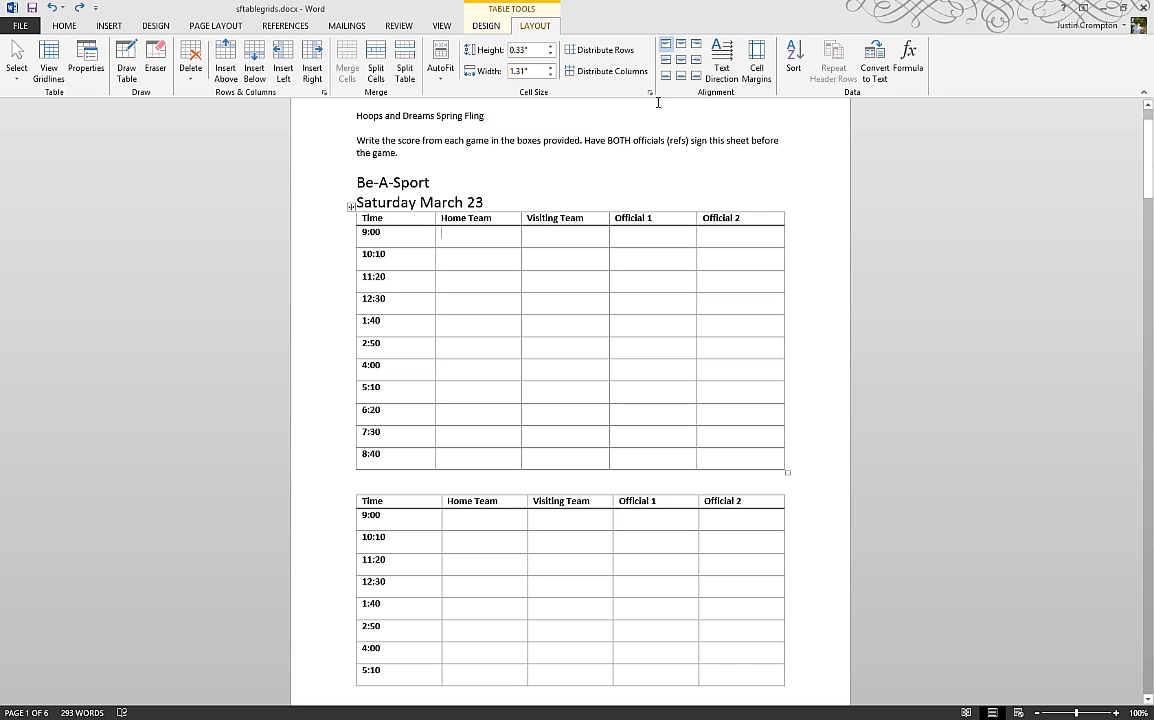
click(650, 92)
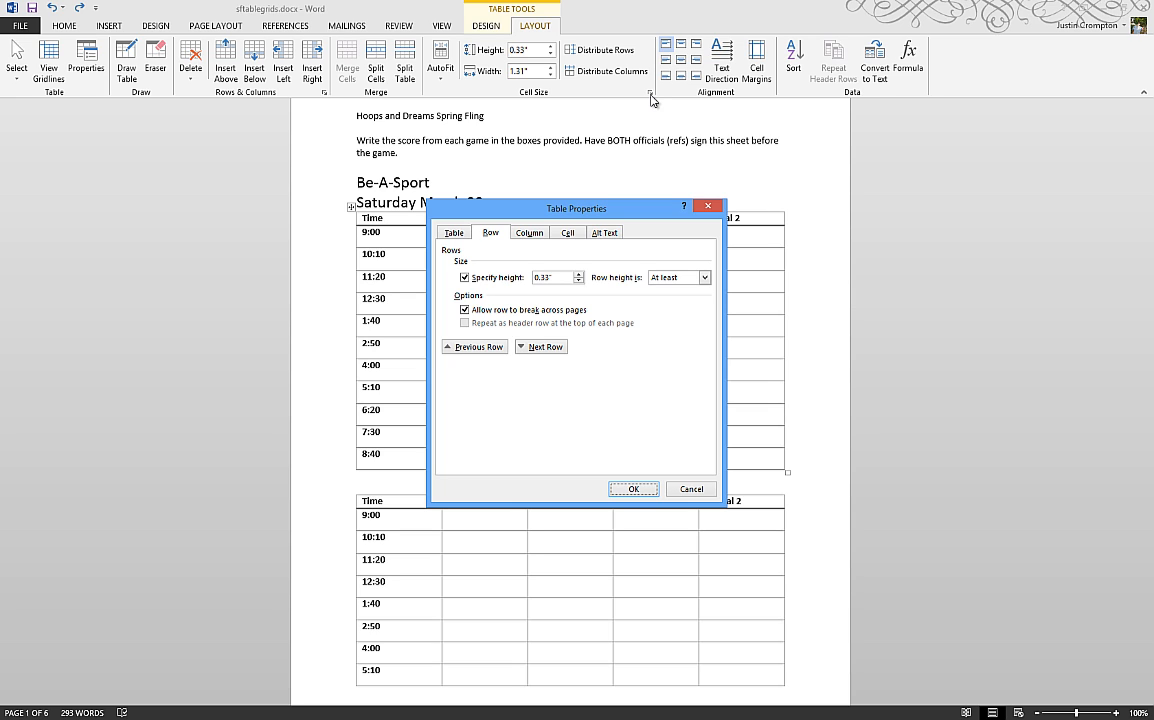
click(707, 207)
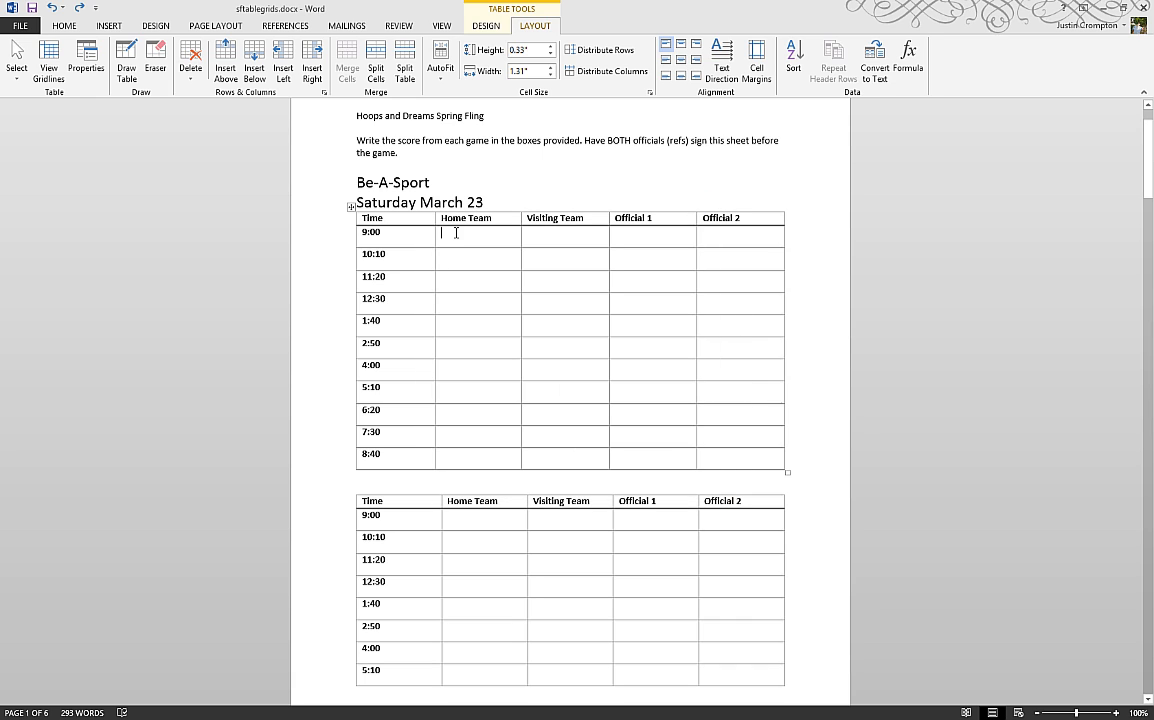
click(324, 94)
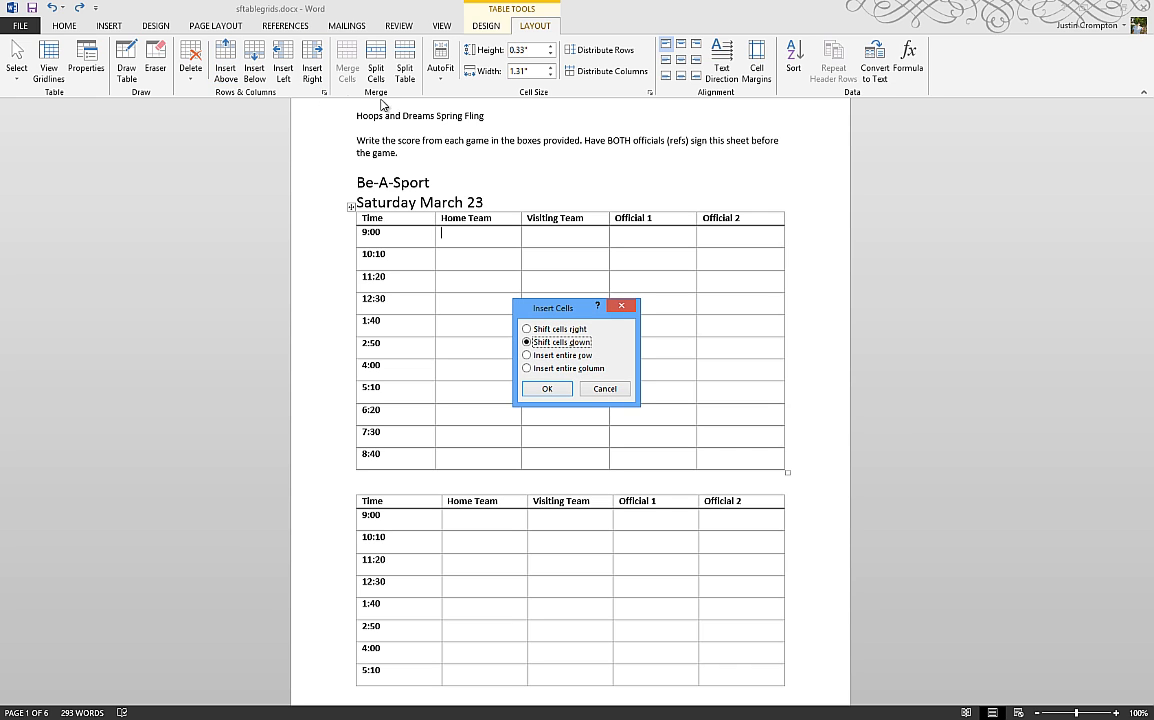
click(592, 388)
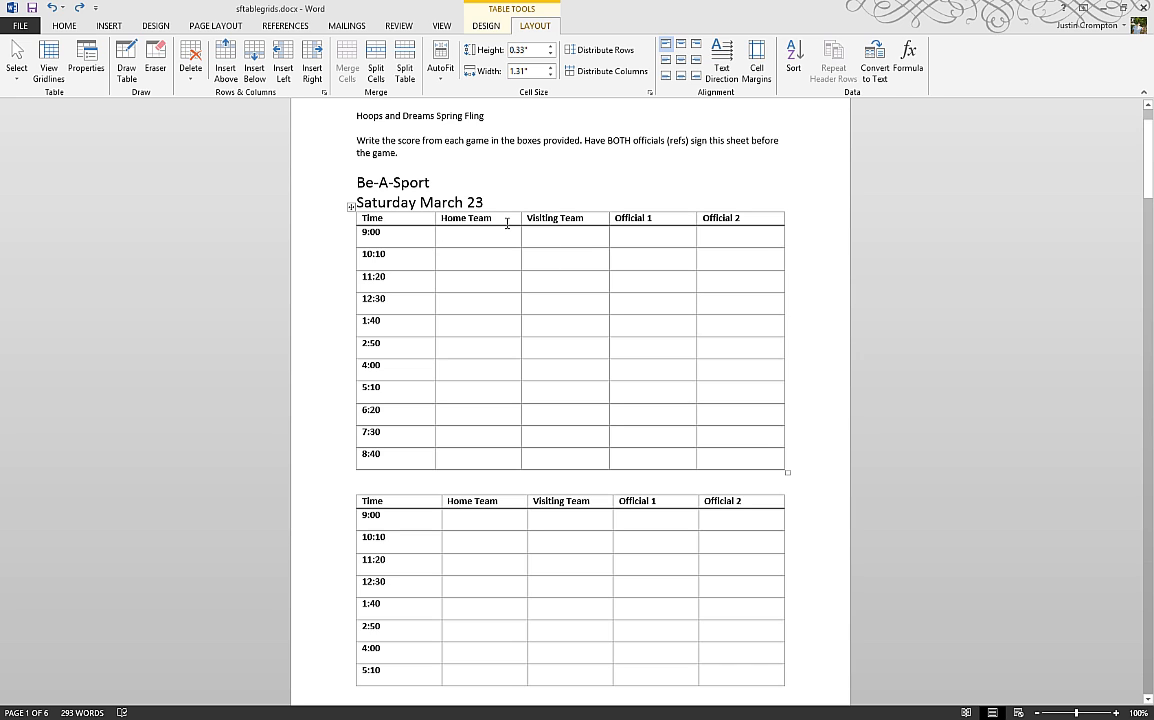
- Enter Phx Rudd as the home team and Phx Carter as the visiting team in the 9:00 row
text(Apple)
key(BackSpace)
key(BackSpace)
key(BackSpace)
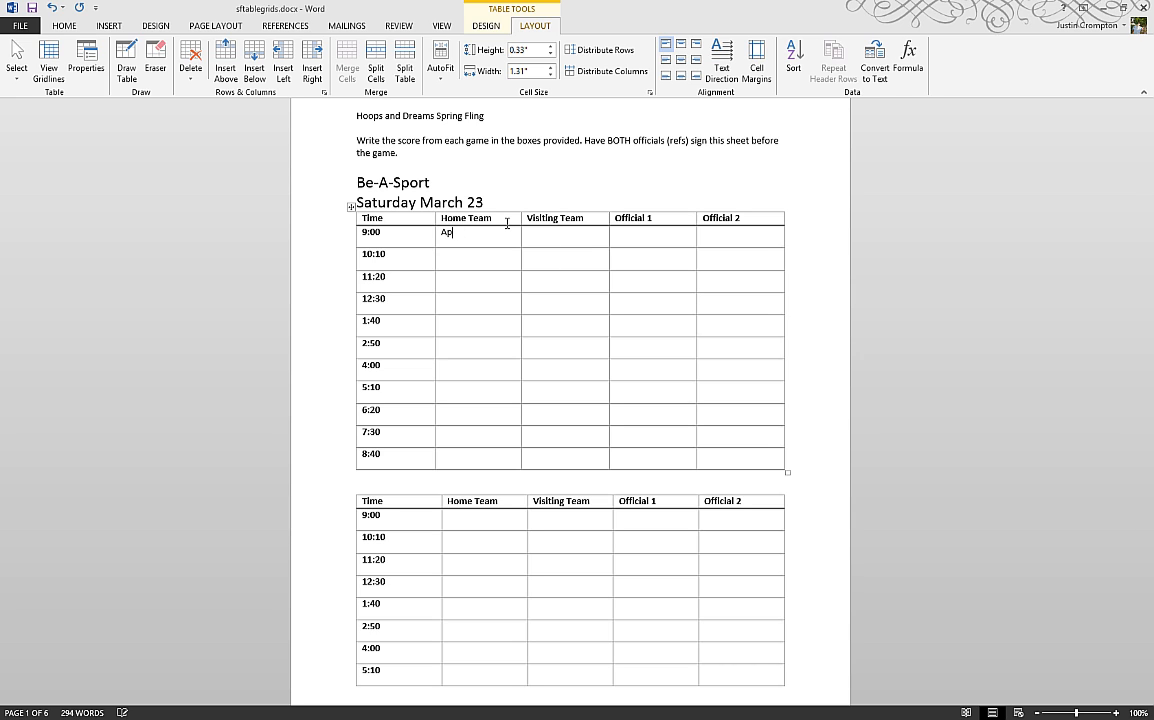
key(BackSpace)
key(BackSpace)
text(Phx Rudd)
key(Tab)
text(Phx Carter)
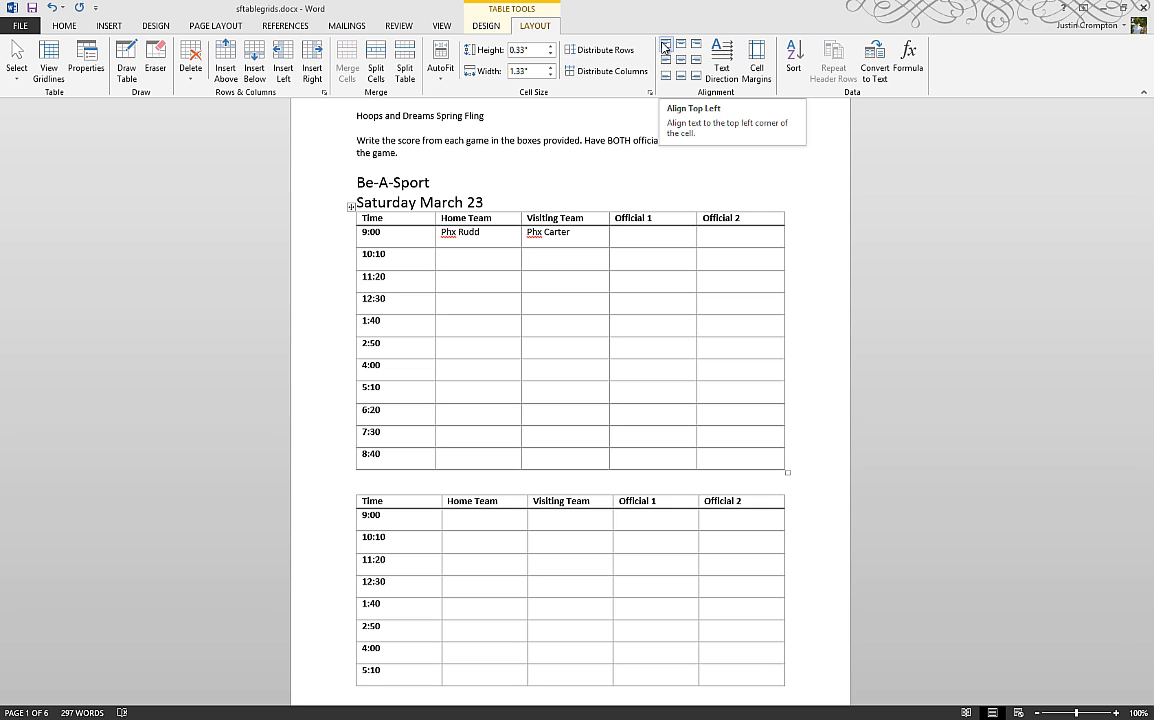
- Centre the Phx Carter text in its cell and try a vertical text direction, undoing the rotation
click(684, 63)
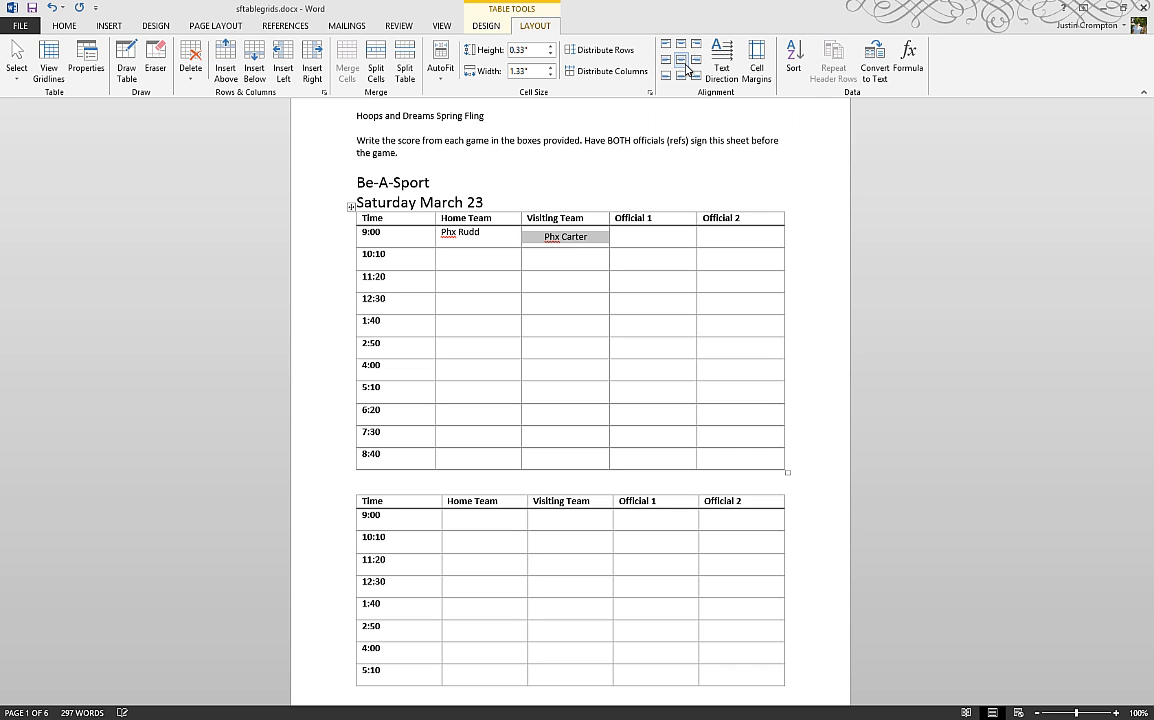
click(721, 60)
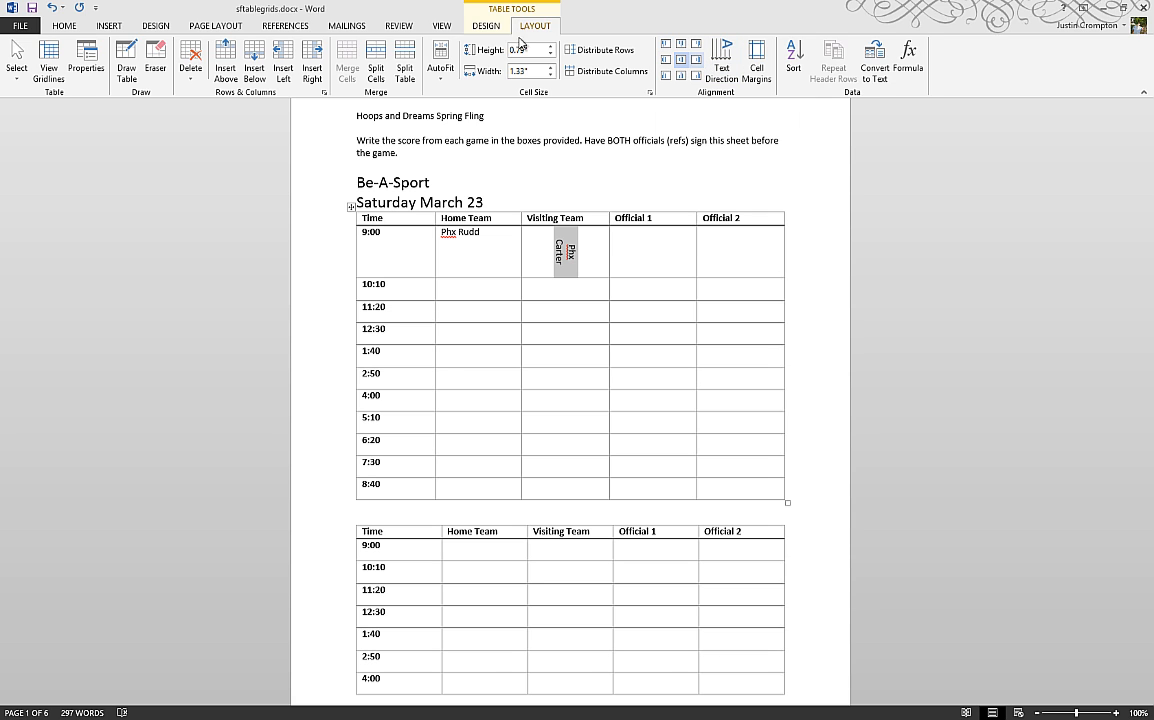
click(51, 7)
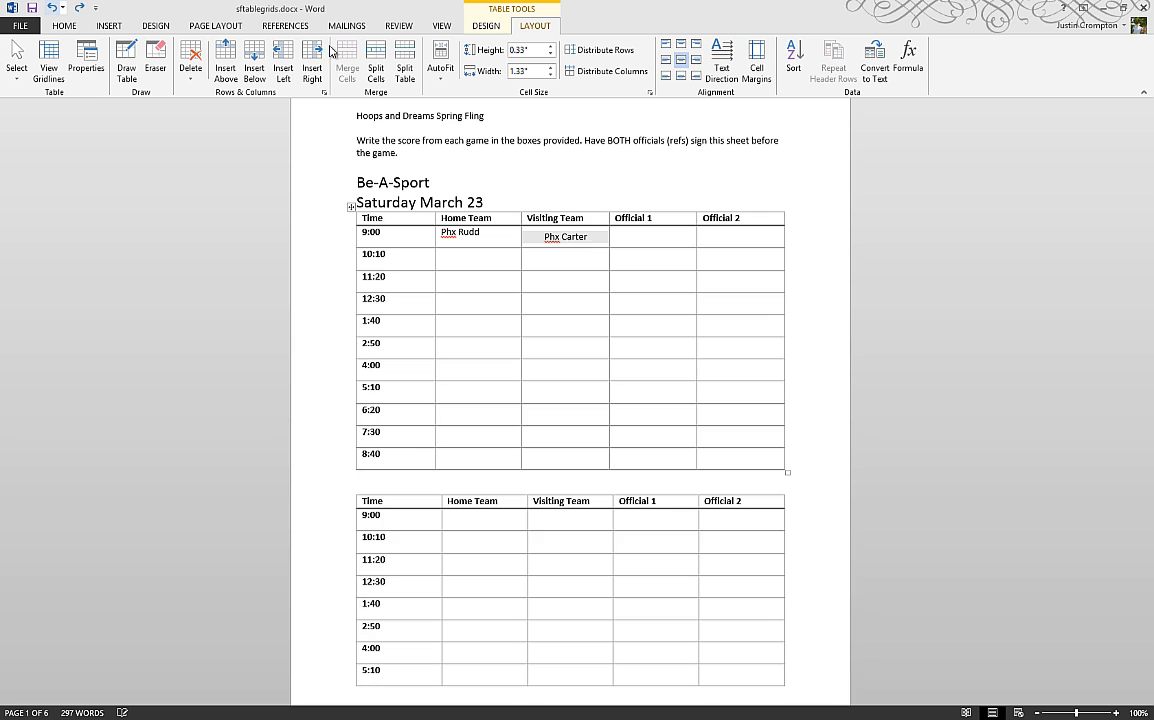
- Try the right, bottom and top alignments on the Phx Carter cell, finishing with Align Top Left
click(695, 60)
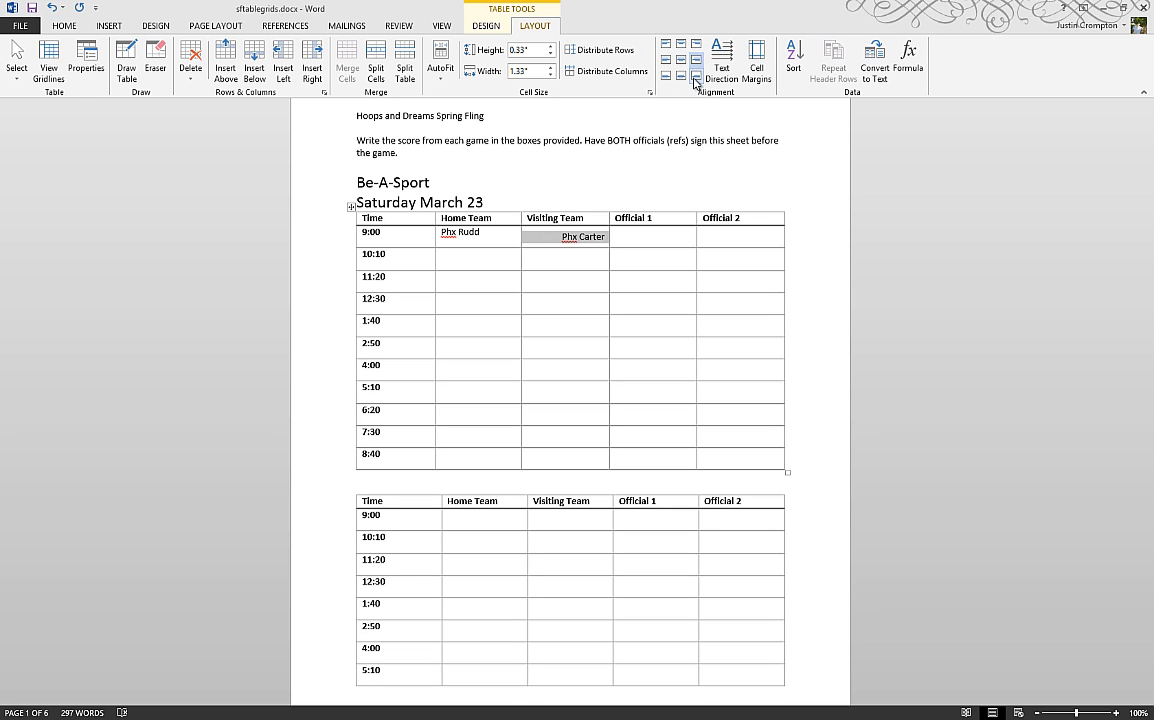
click(681, 77)
click(667, 79)
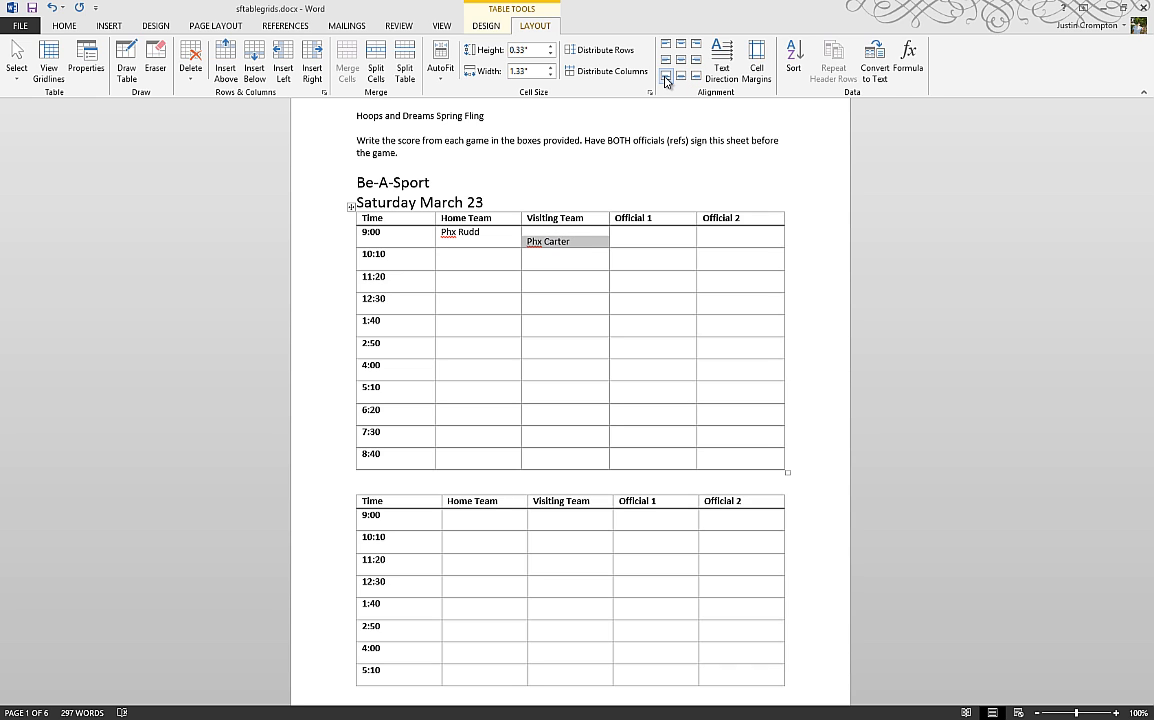
click(681, 44)
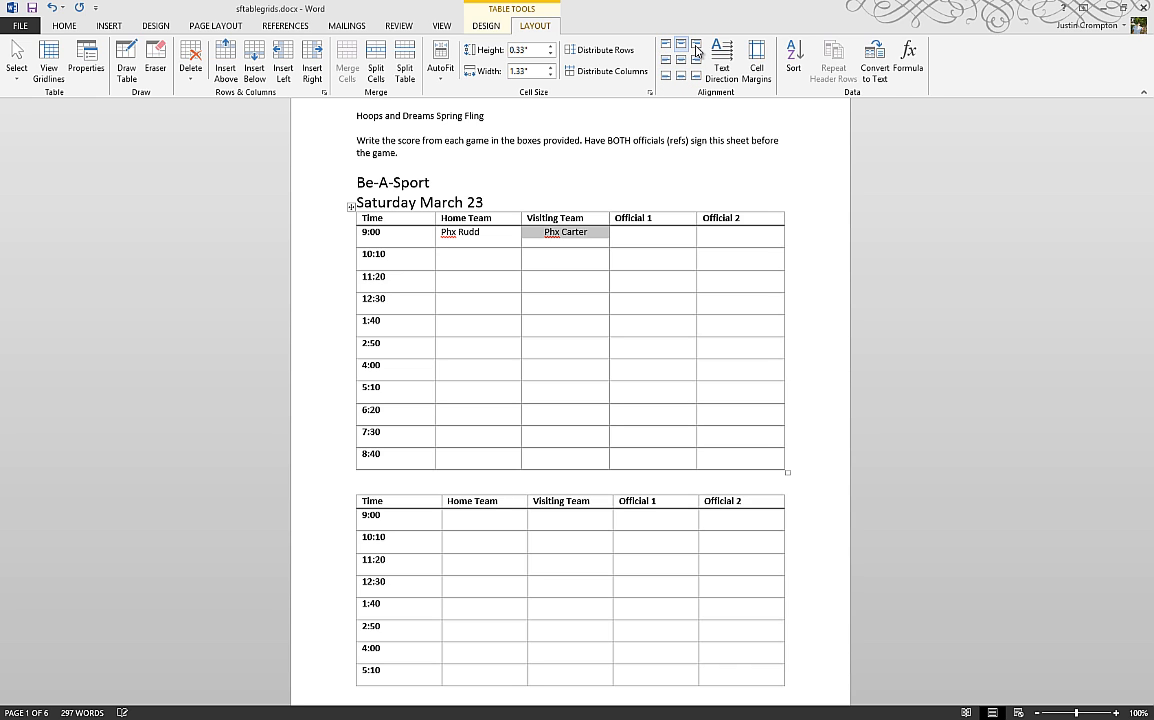
click(696, 45)
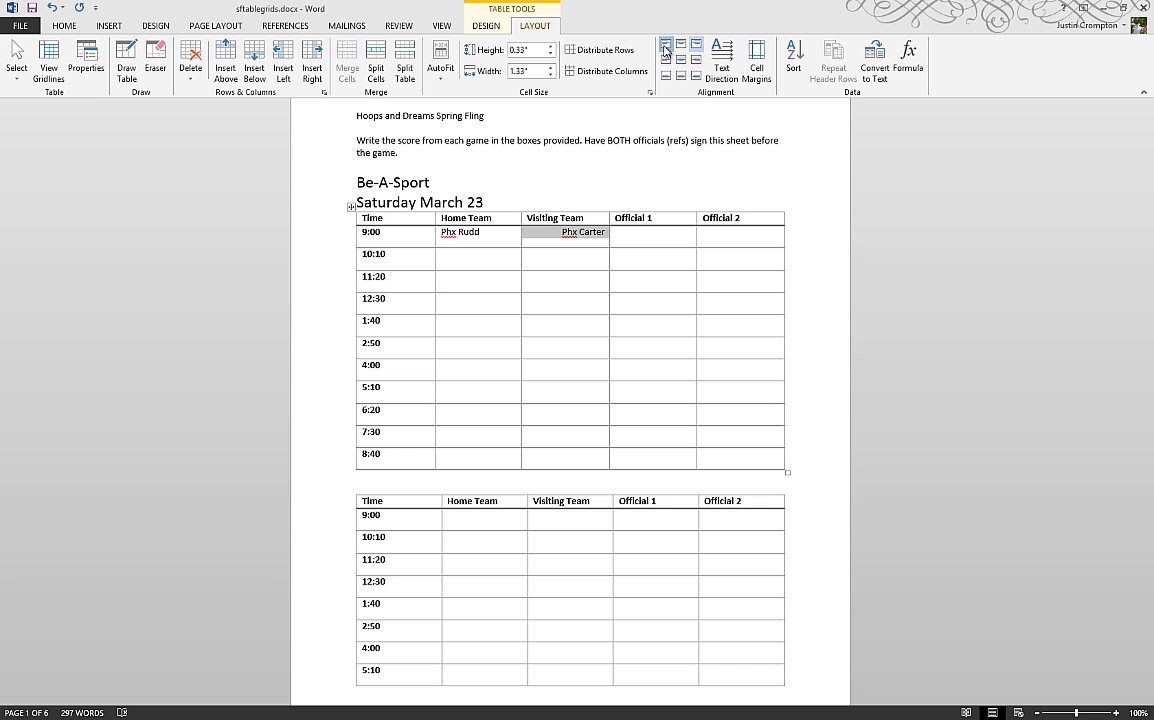
click(665, 46)
click(697, 47)
click(667, 48)
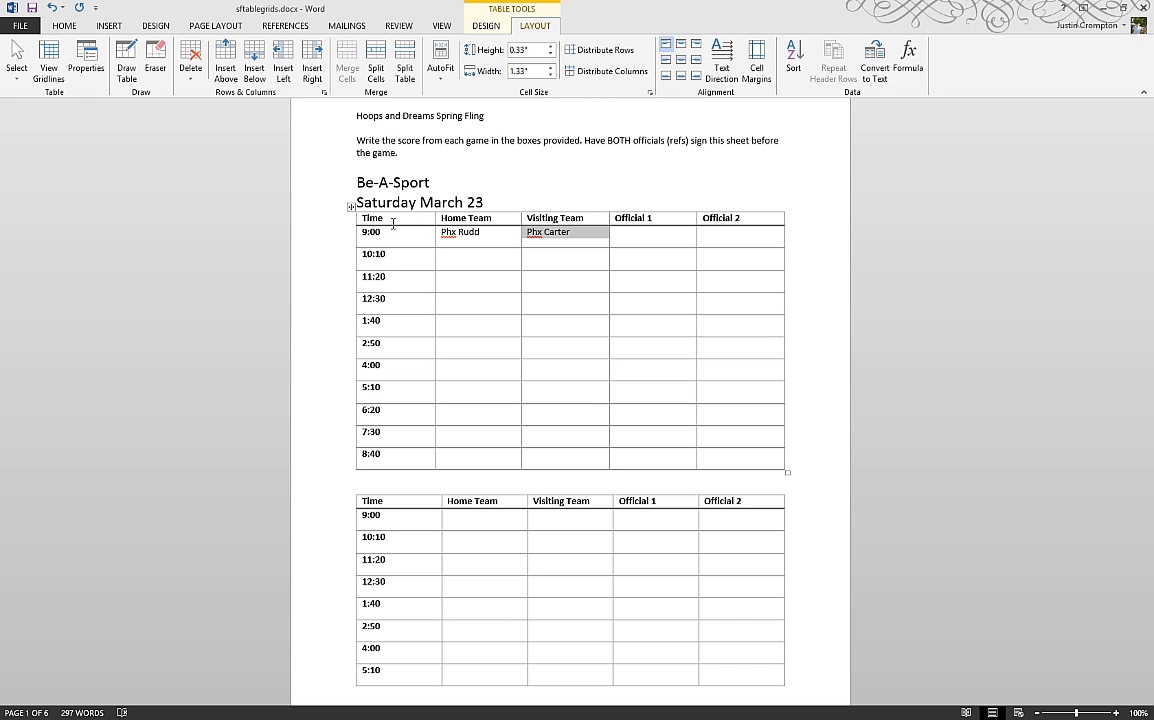
- Centre the text of the entire Saturday March 23 table horizontally and vertically in its cells
click(348, 206)
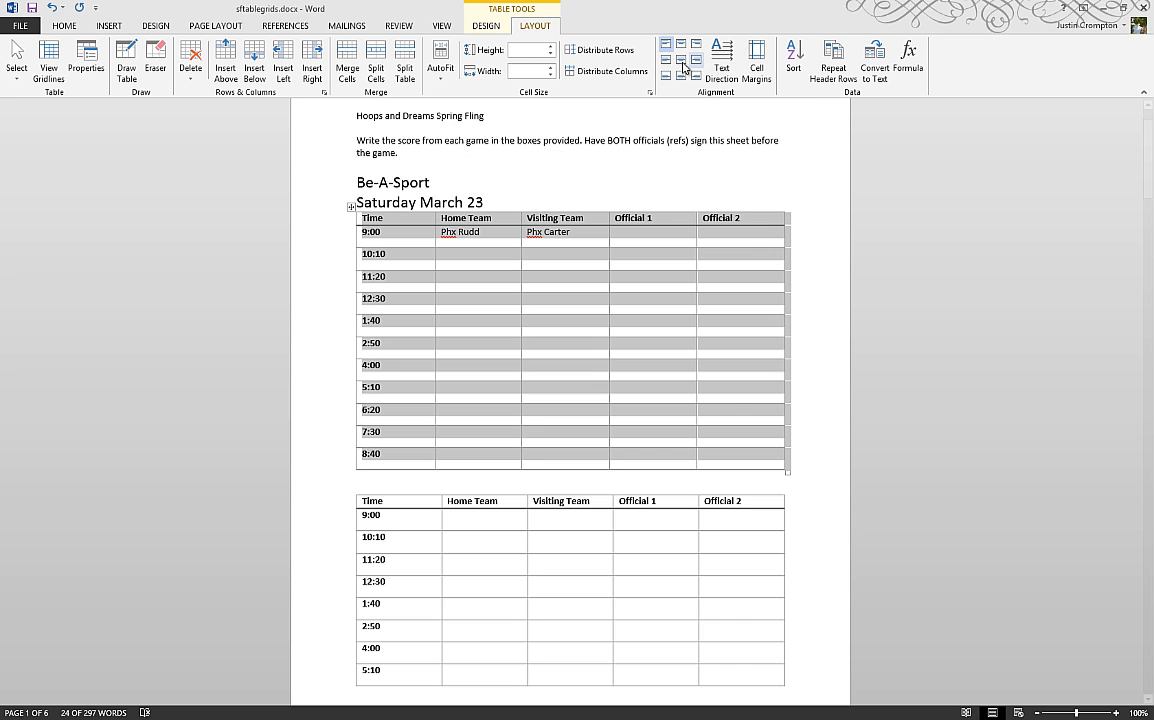
click(680, 60)
click(195, 265)
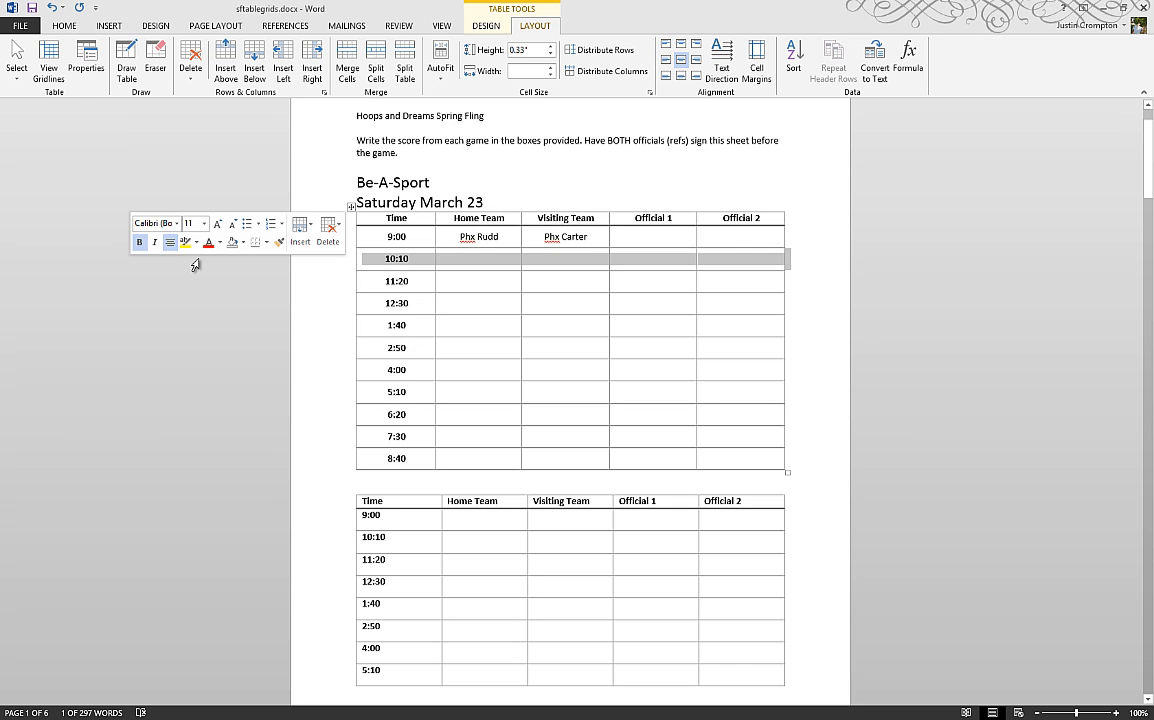
click(604, 237)
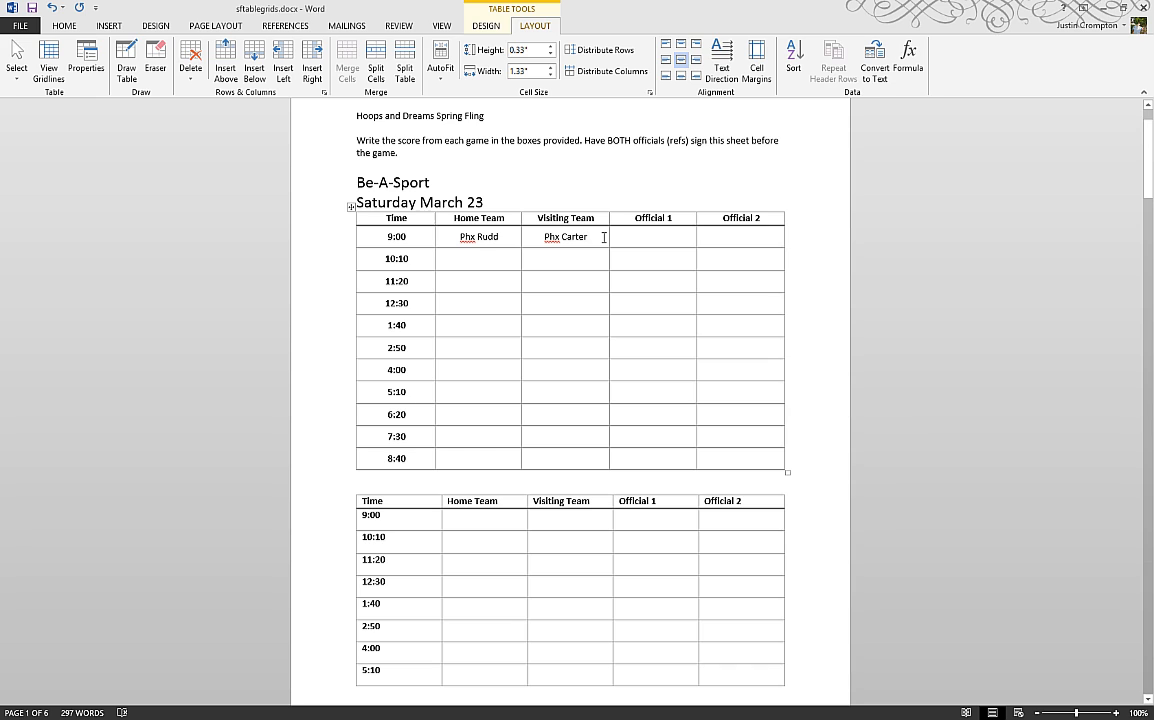
- Examine the default cell margins and spacing options for the entire Saturday March 23 table
click(352, 206)
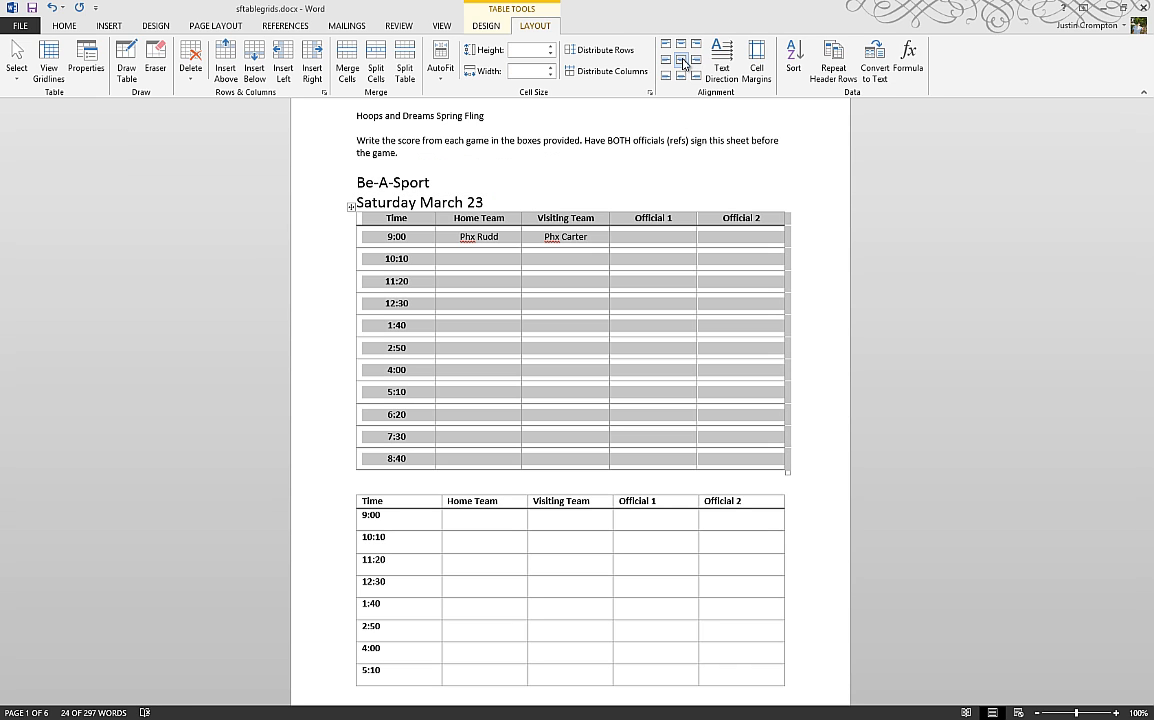
click(757, 72)
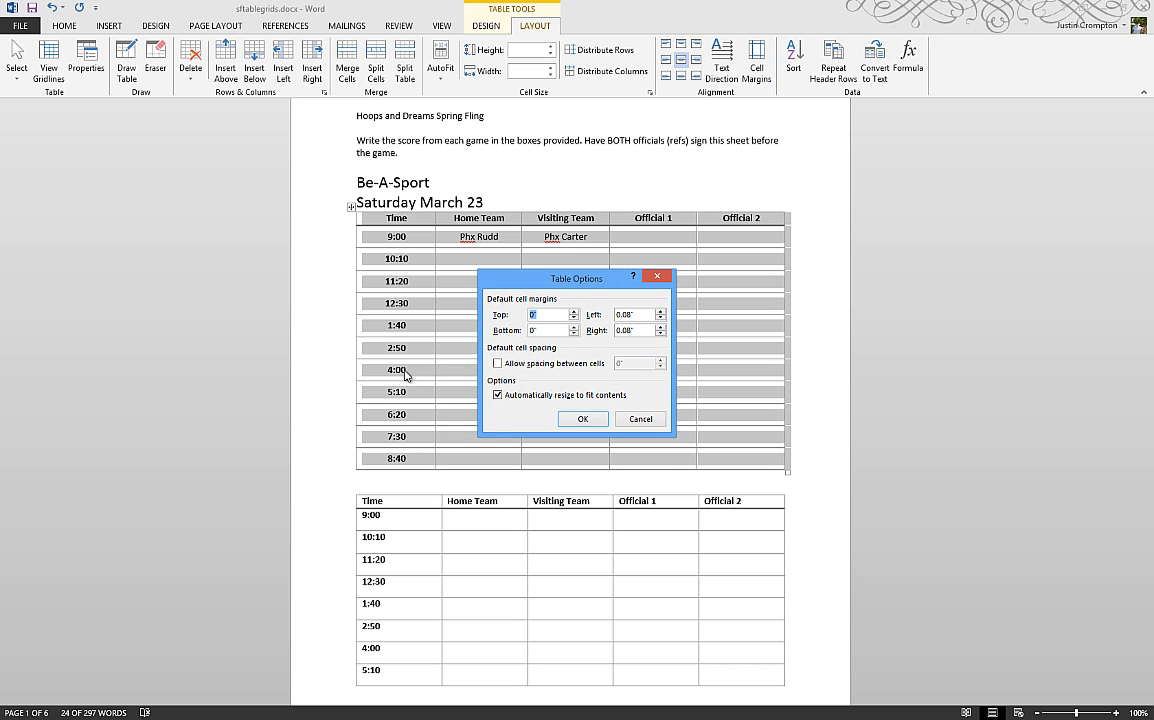
click(636, 425)
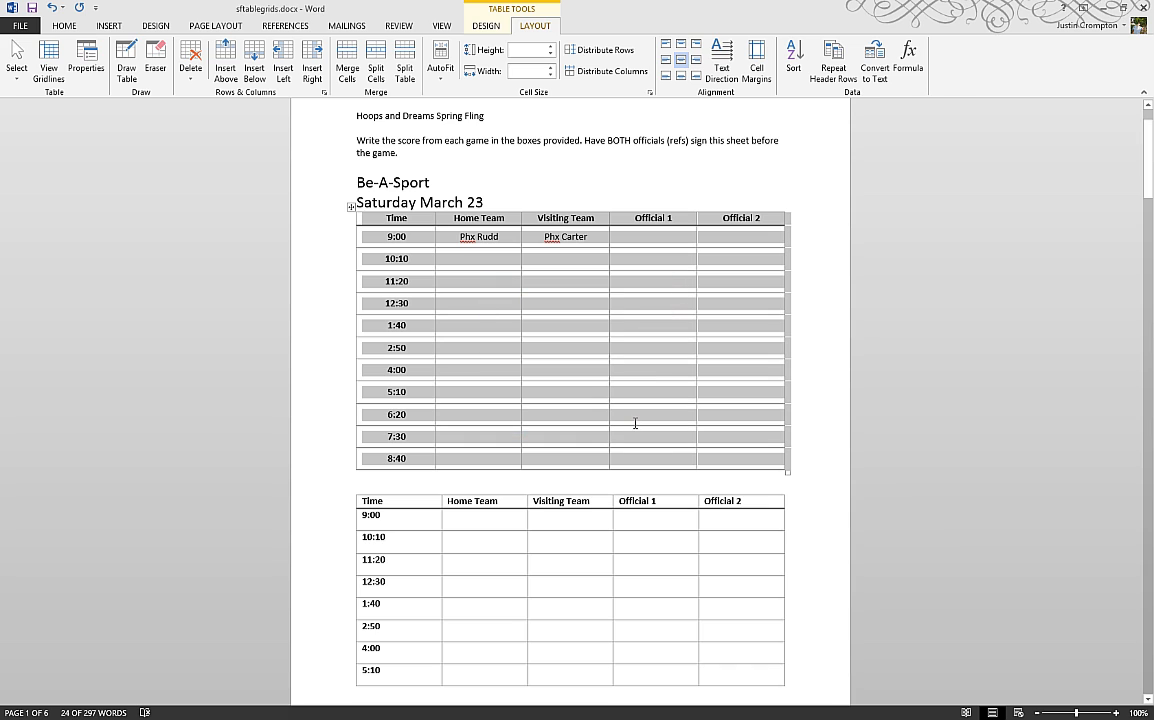
- Try AutoFit Contents on the Saturday March 23 table, then undo the column resizing
click(436, 76)
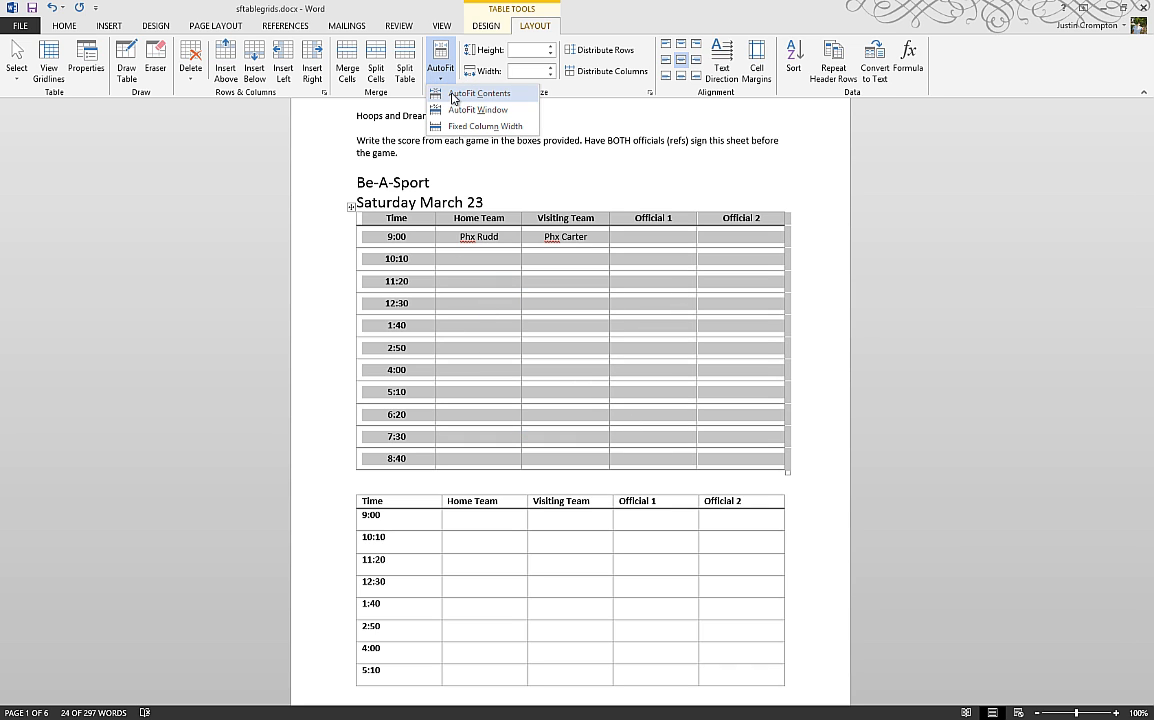
click(452, 93)
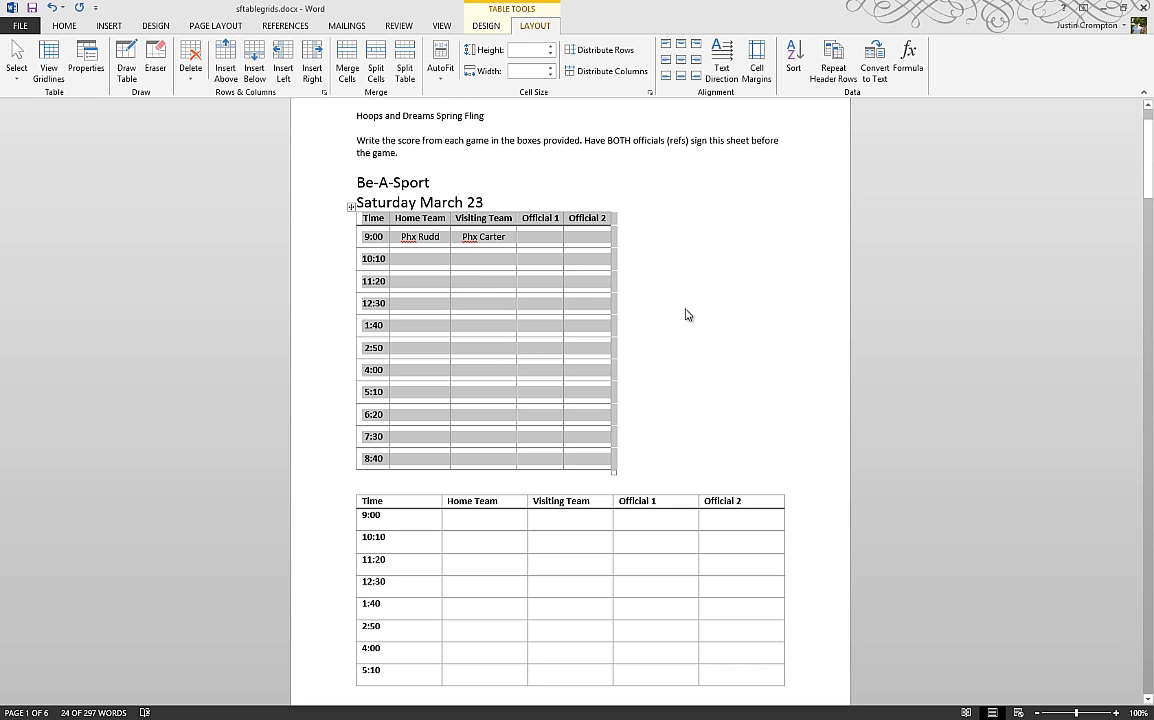
click(435, 236)
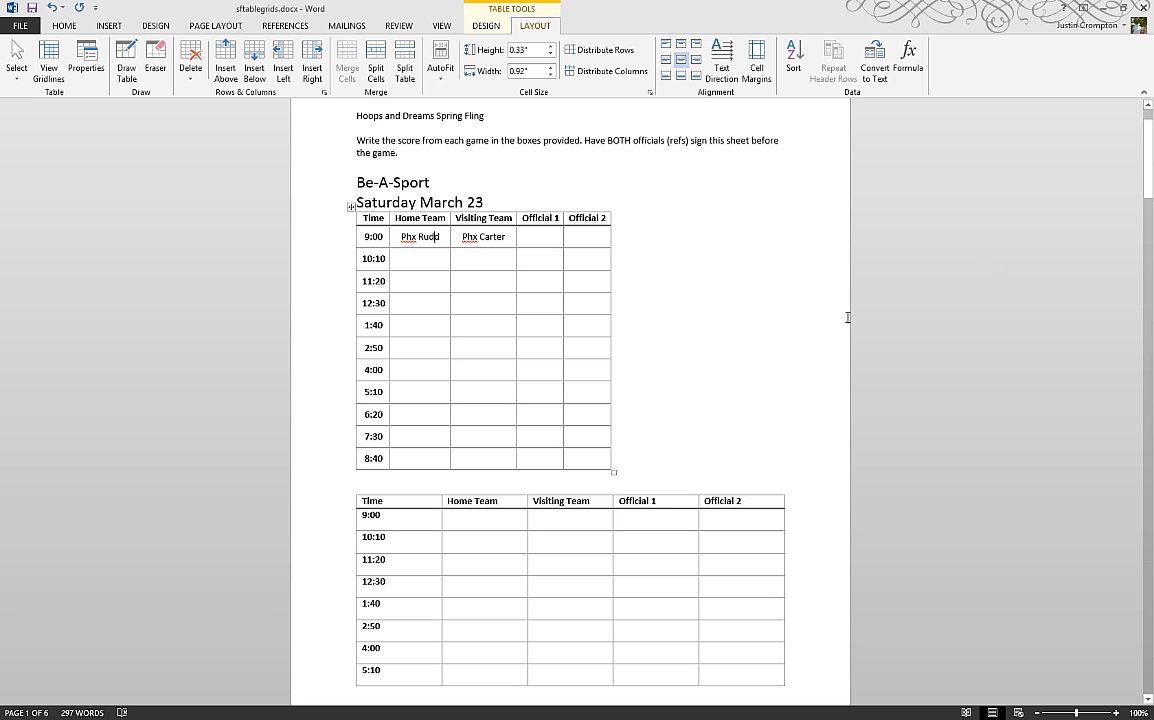
click(50, 7)
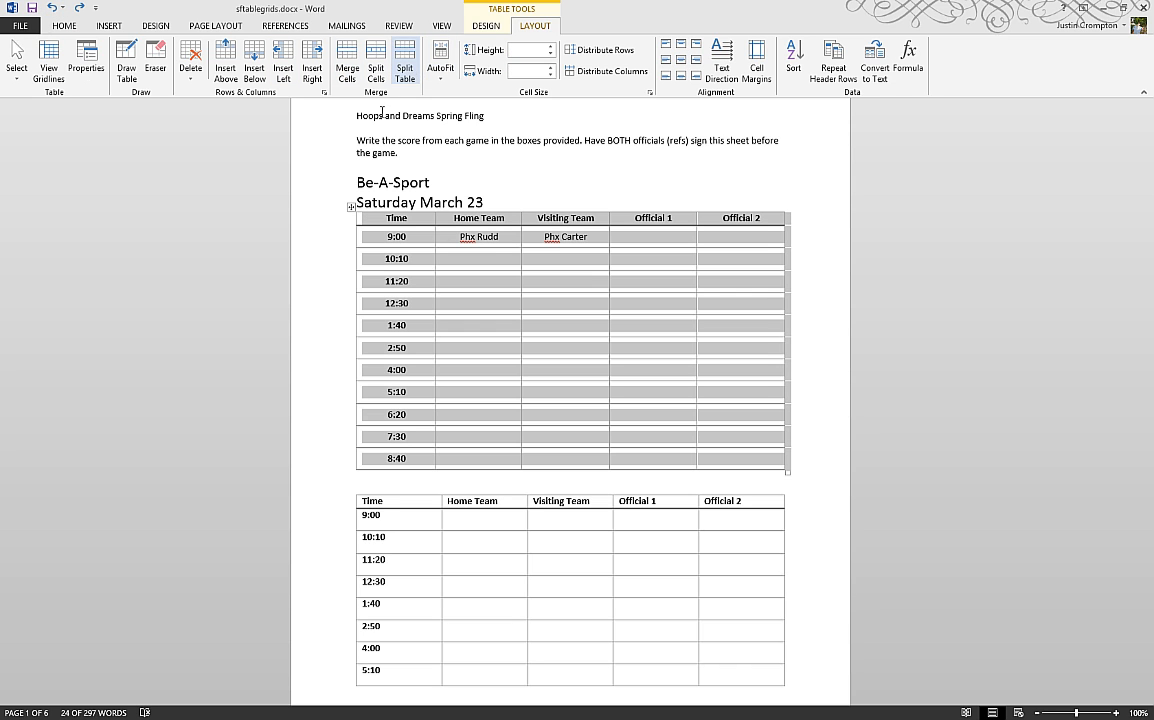
click(448, 256)
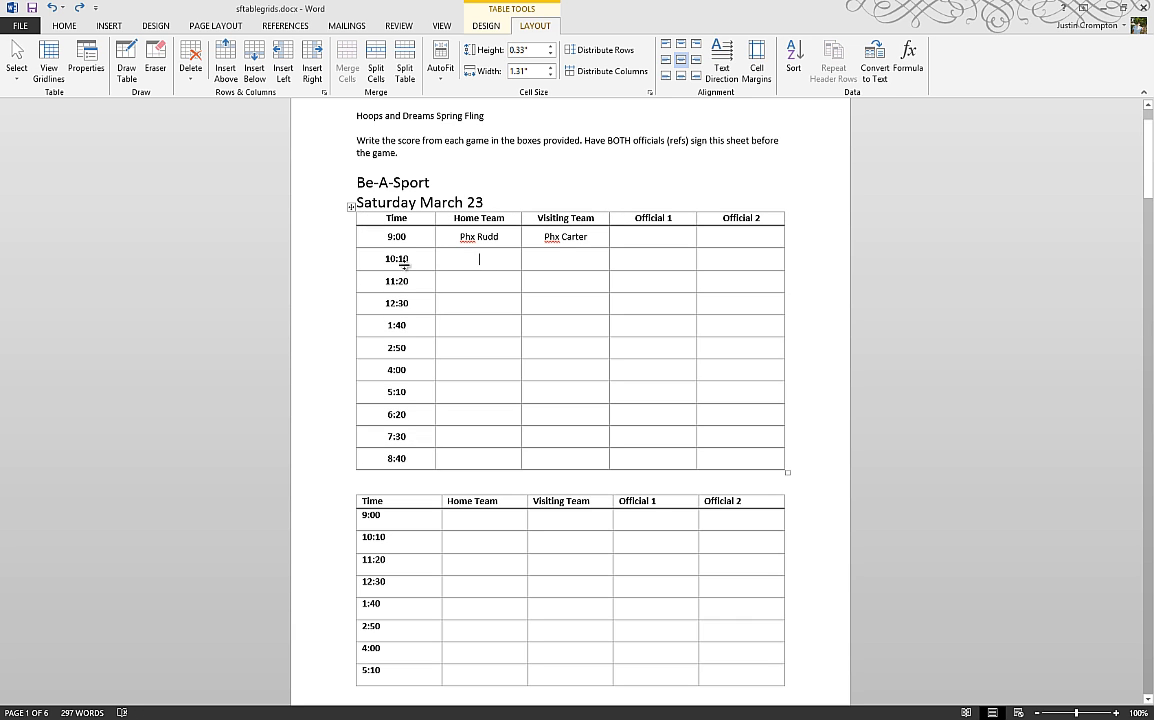
- Merge the Home Team through Official 2 cells in the second table's 9:00 row, then undo the merge
scroll(417, 330, down, 4)
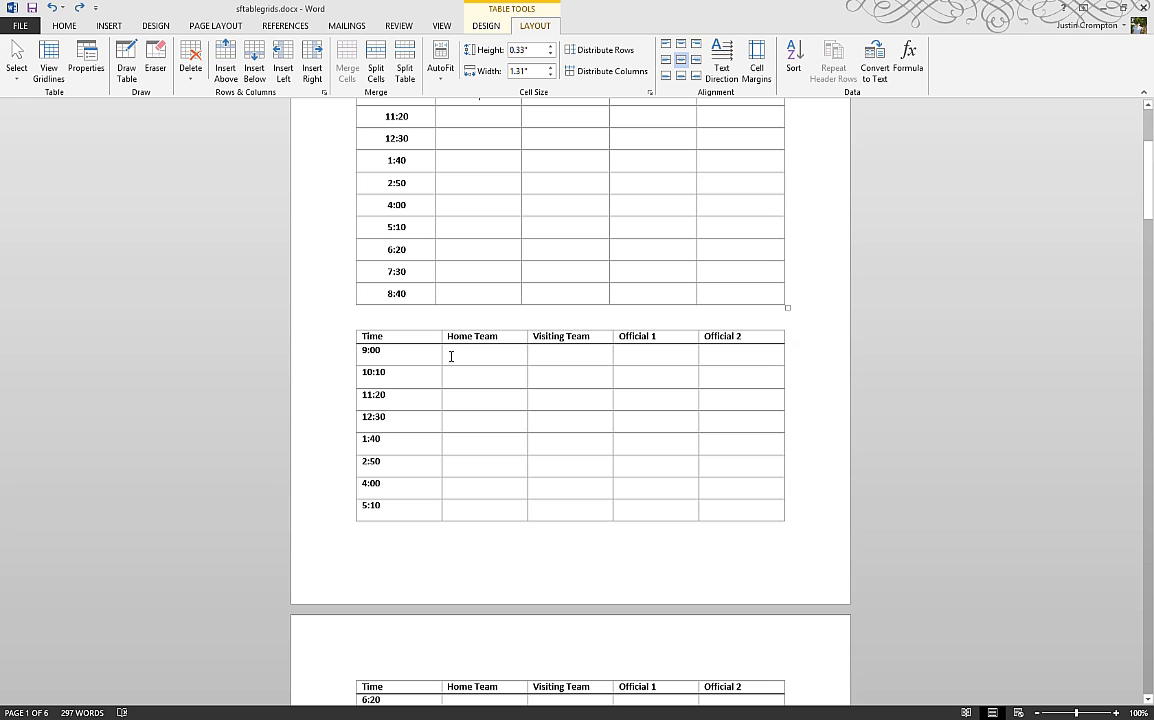
drag(450, 360, 733, 366)
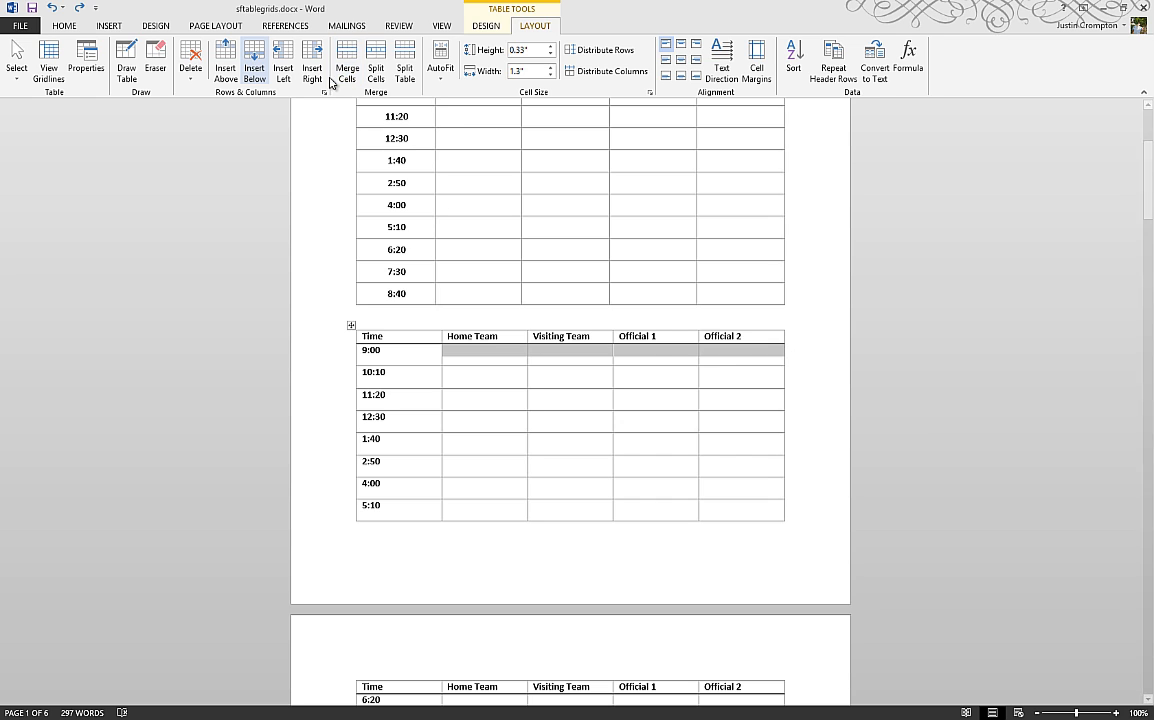
click(347, 70)
click(471, 381)
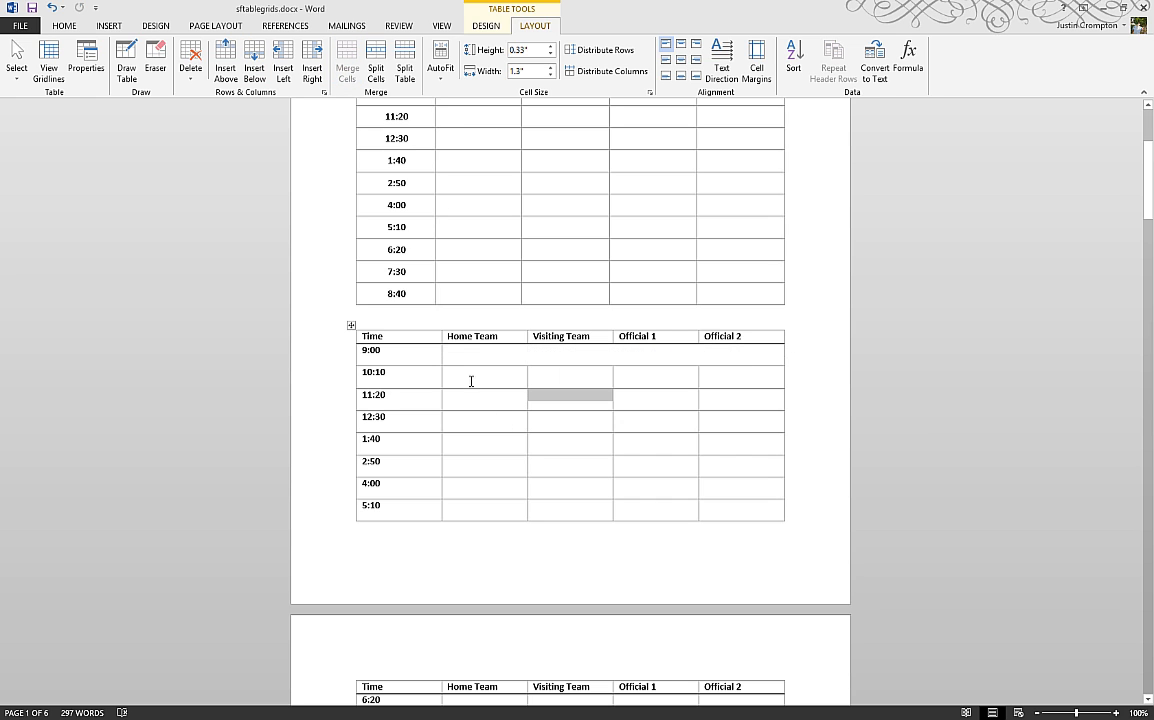
click(466, 357)
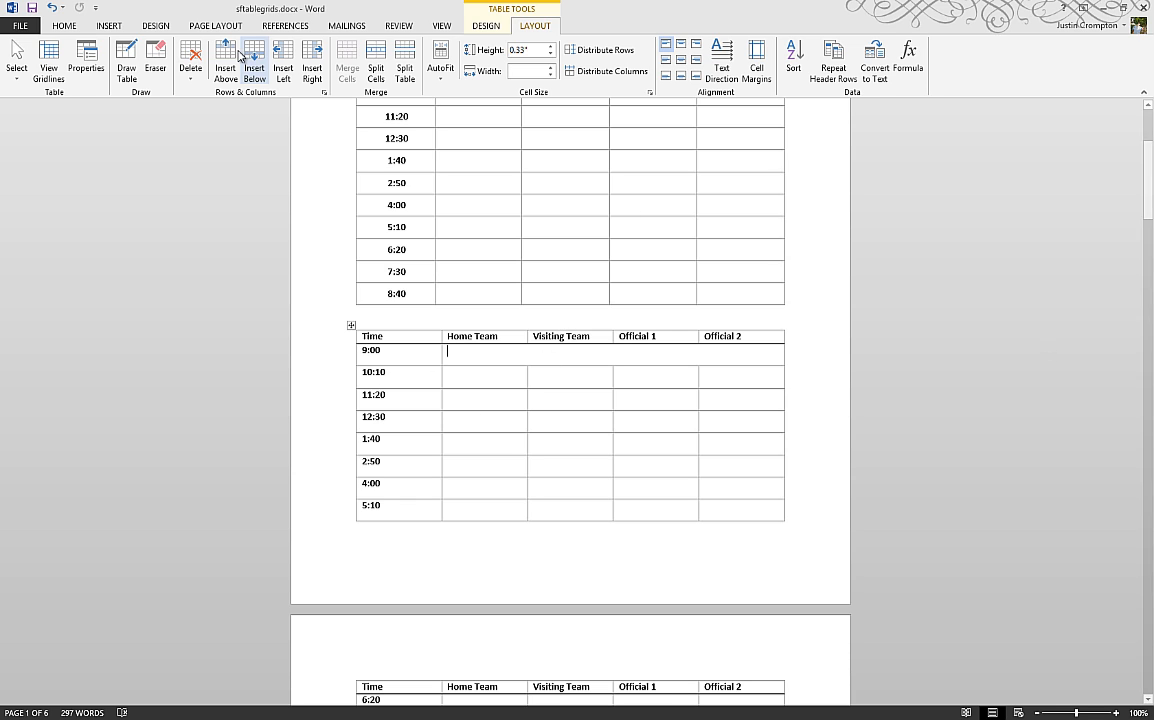
click(51, 7)
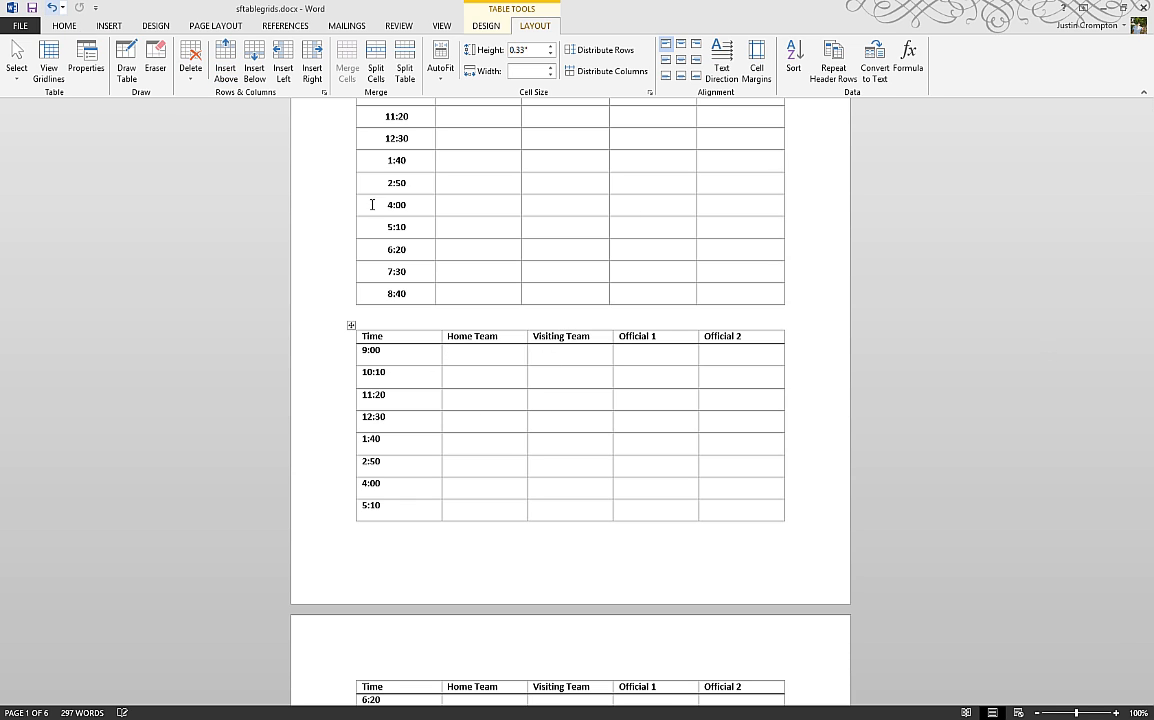
- Split the 9:00 Home Team cell of the second table into 2 columns and 1 row
click(455, 353)
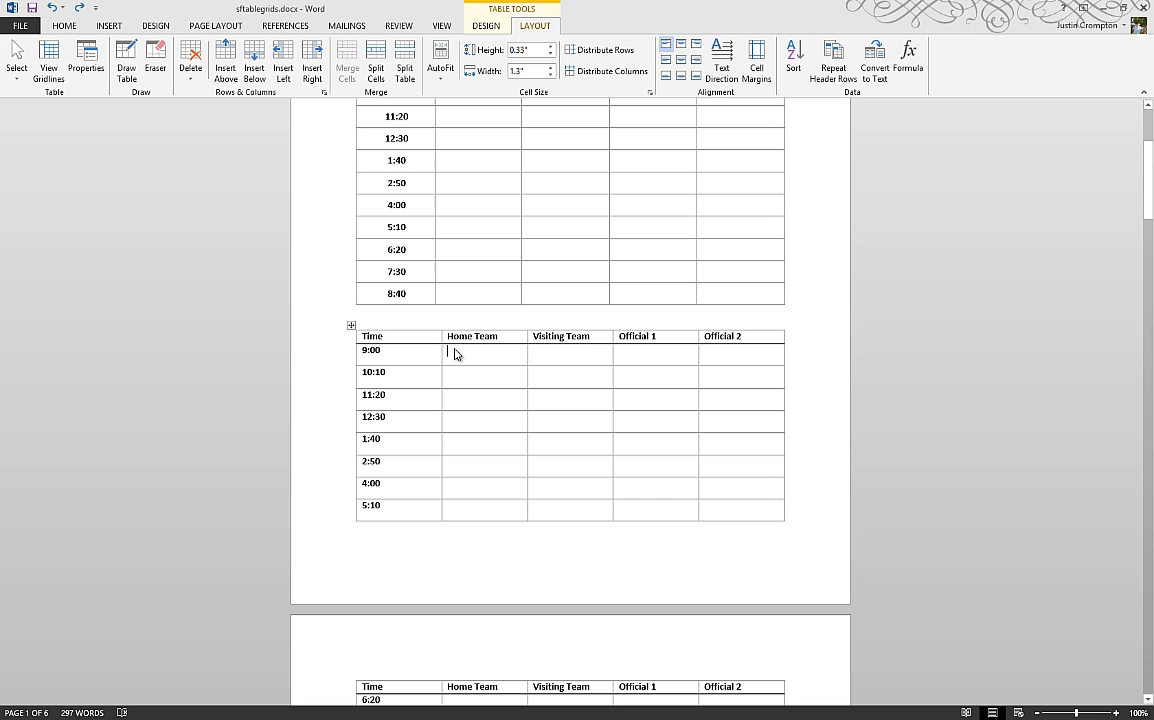
click(373, 72)
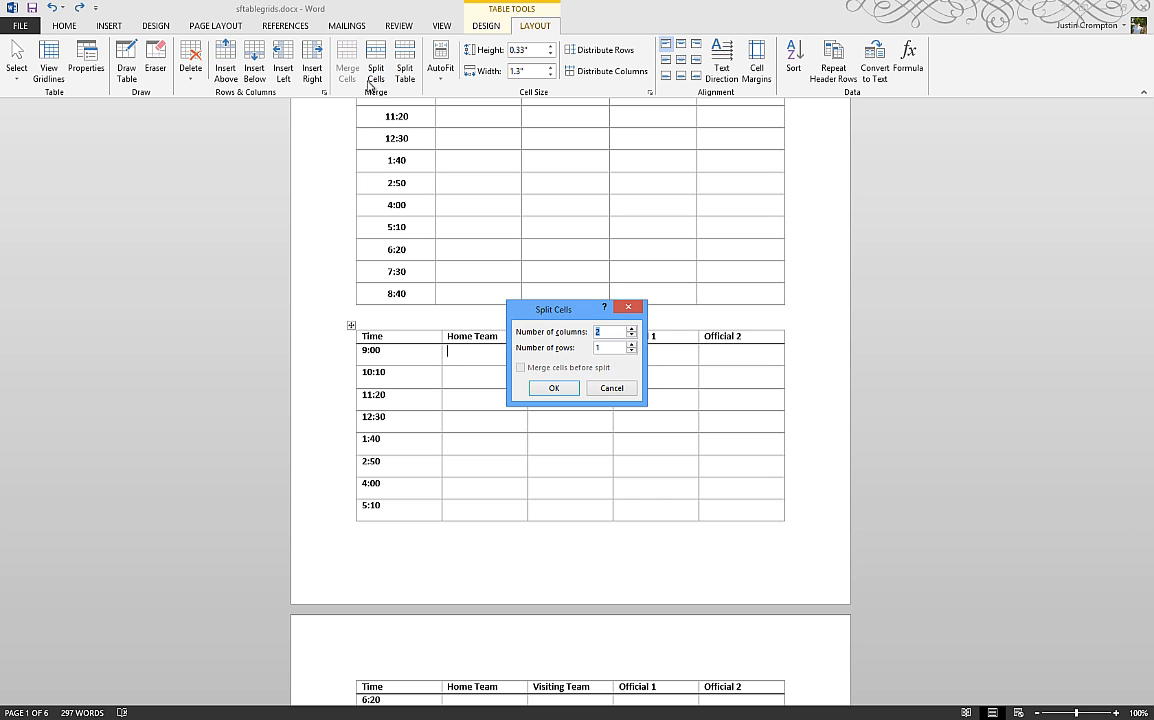
click(553, 388)
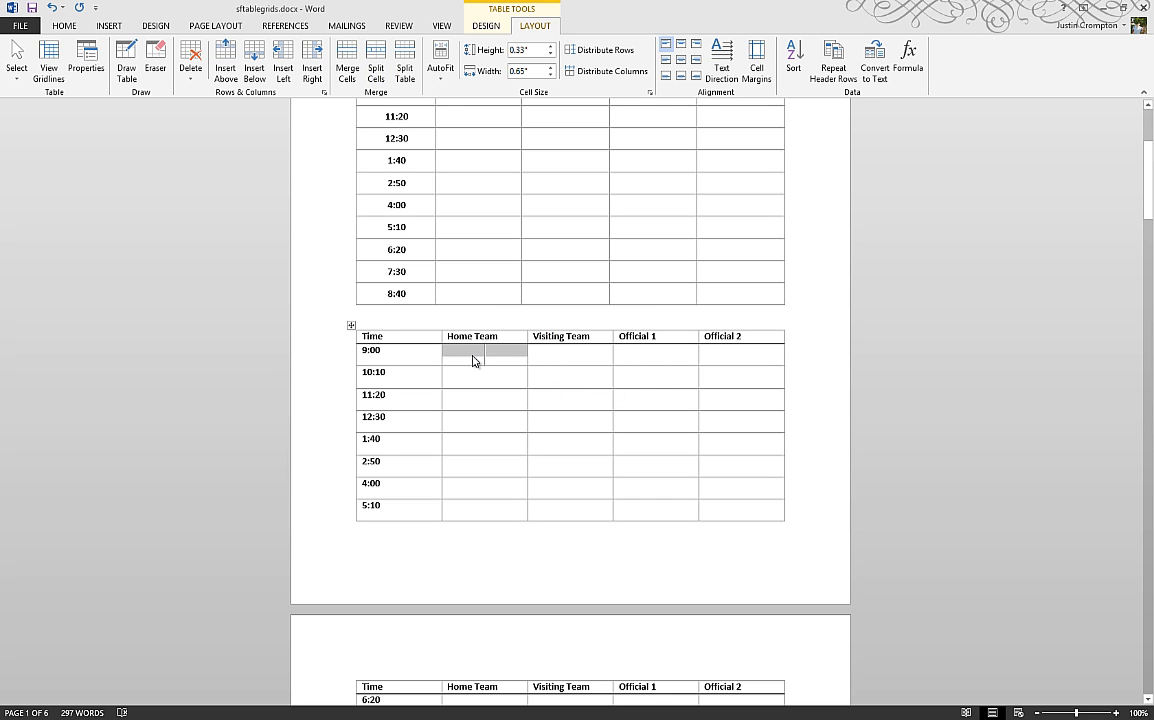
click(459, 355)
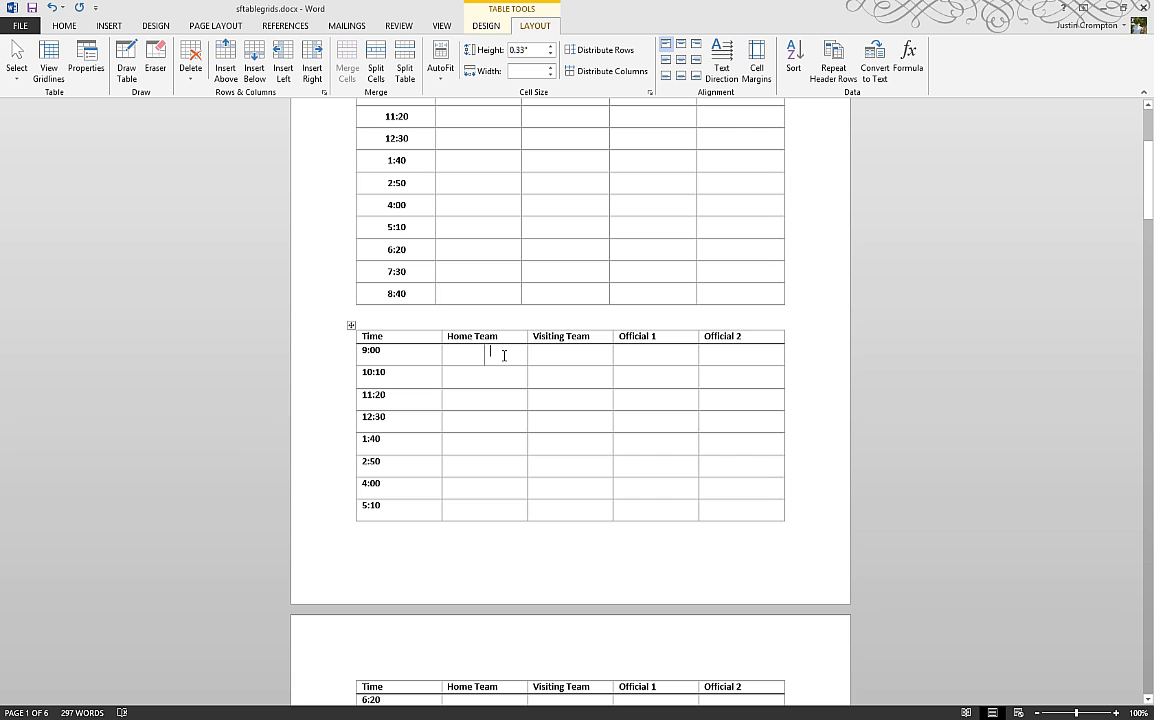
- Undo the column split of the 9:00 Home Team cell in the second table
click(52, 7)
- Try splitting the second table above its 9:00 row and entering filler text in the gap, and undo the table split
click(404, 72)
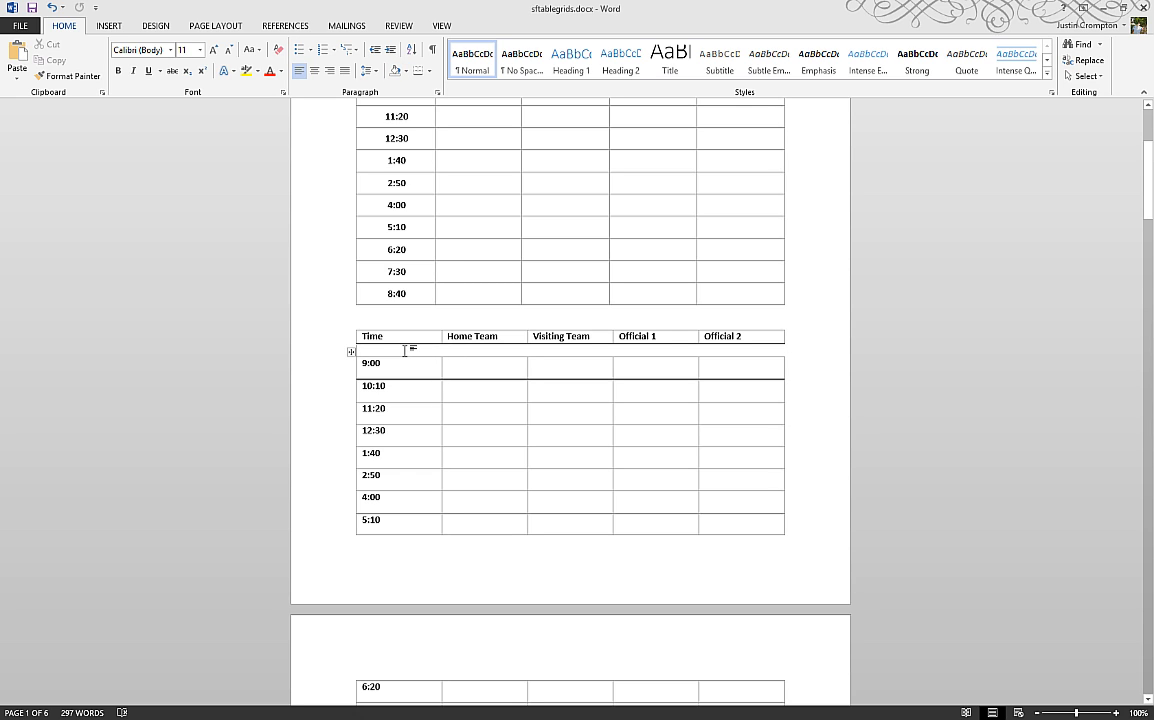
text(jkkk)
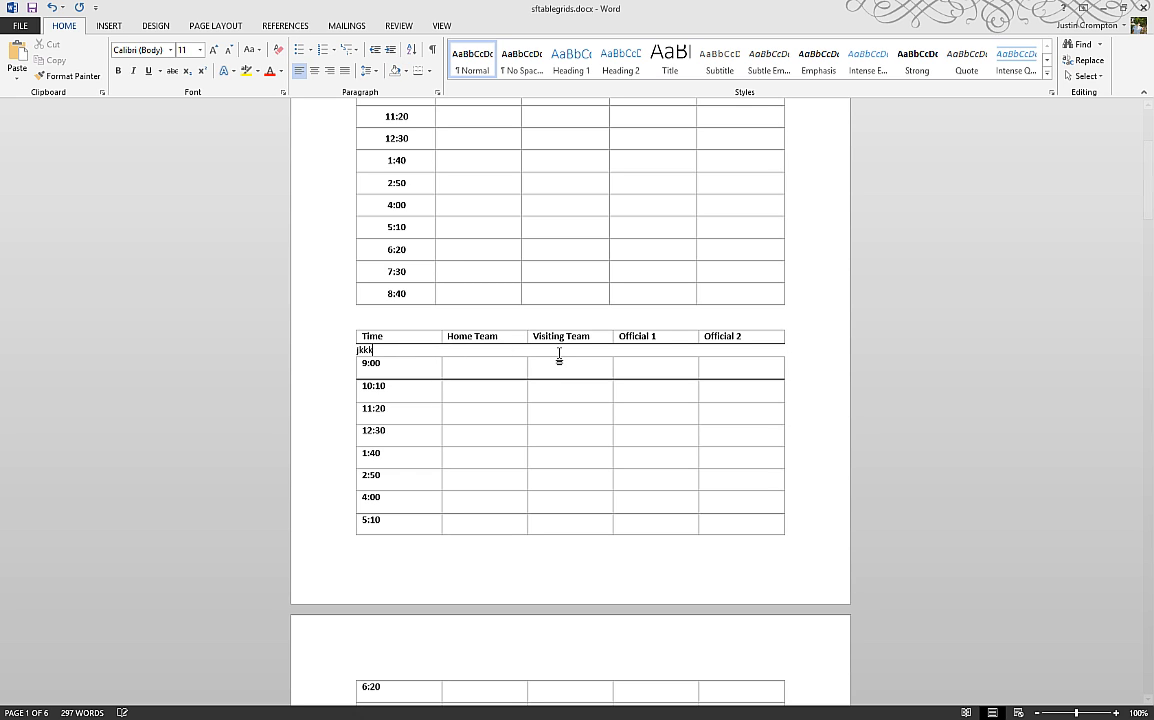
text(kkkkkkkkkkk)
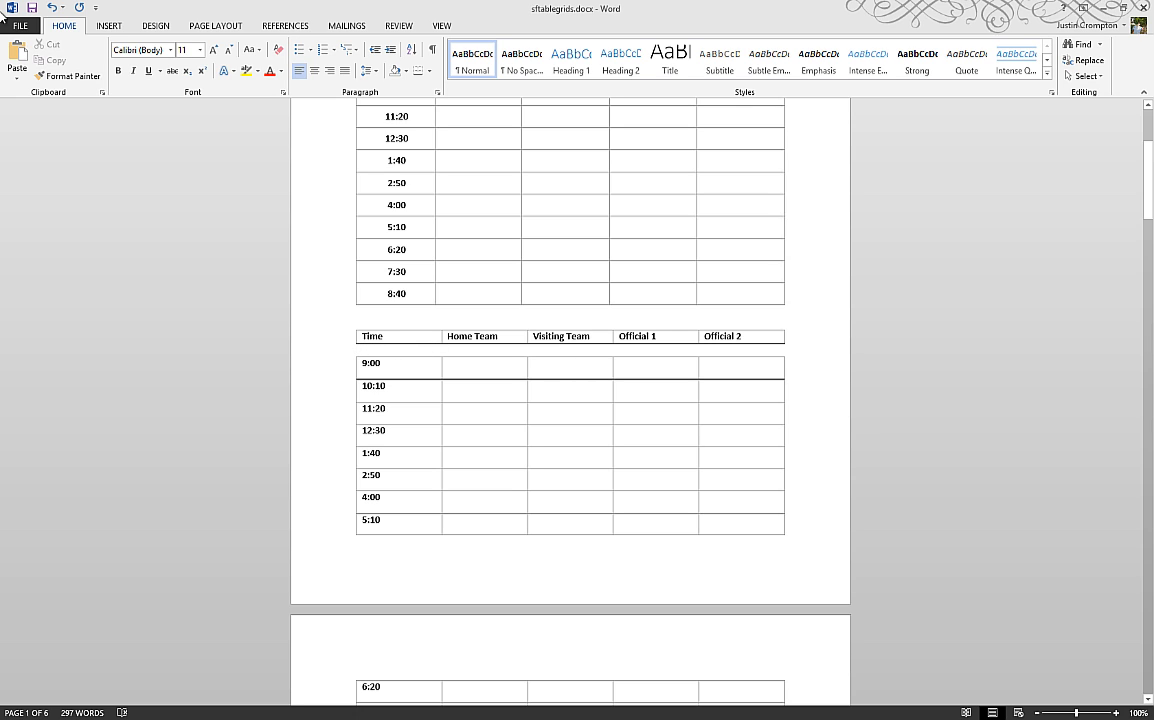
click(53, 8)
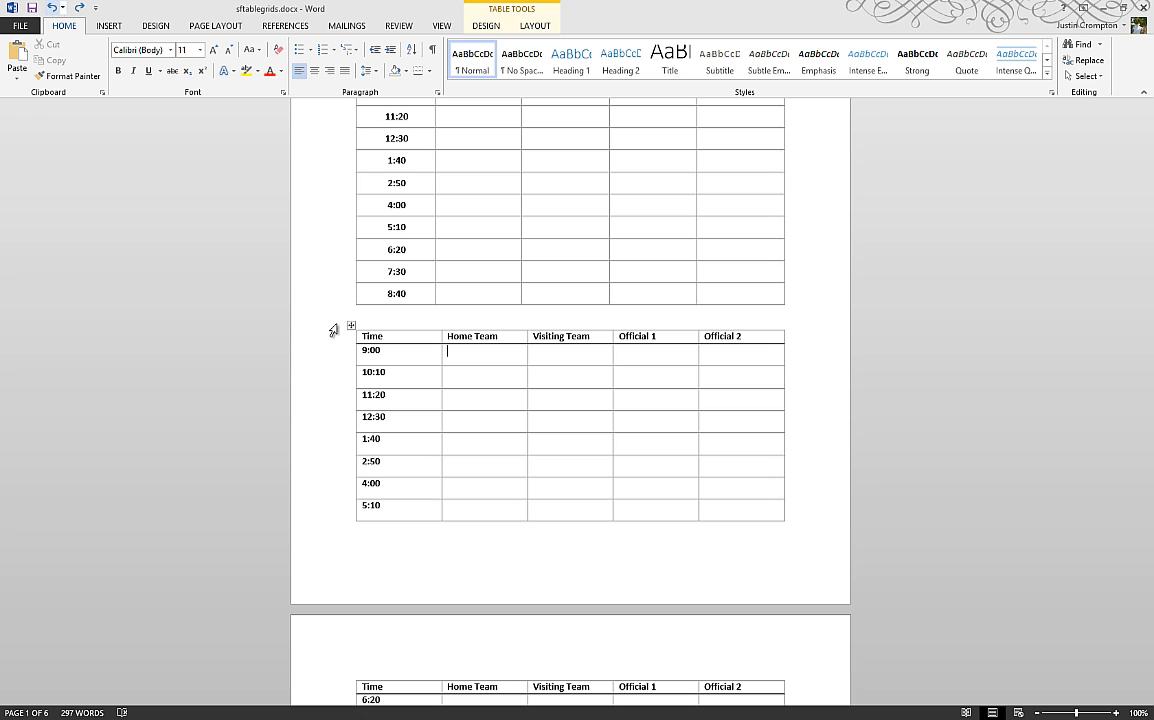
click(489, 28)
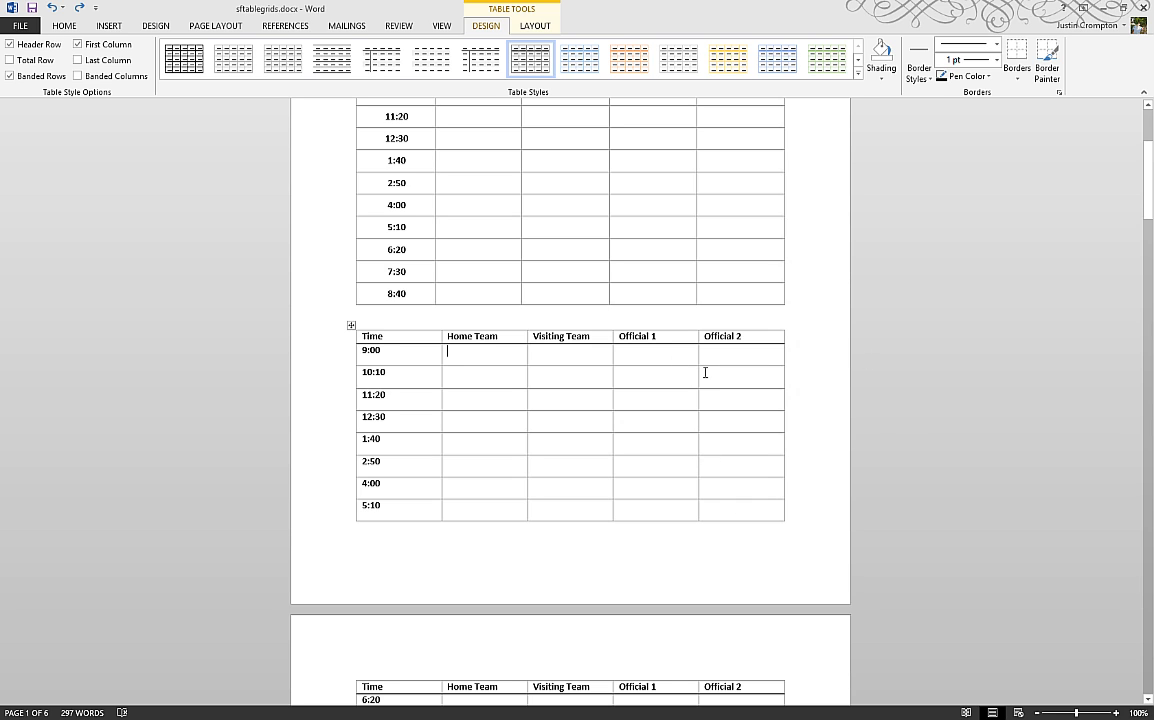
click(538, 27)
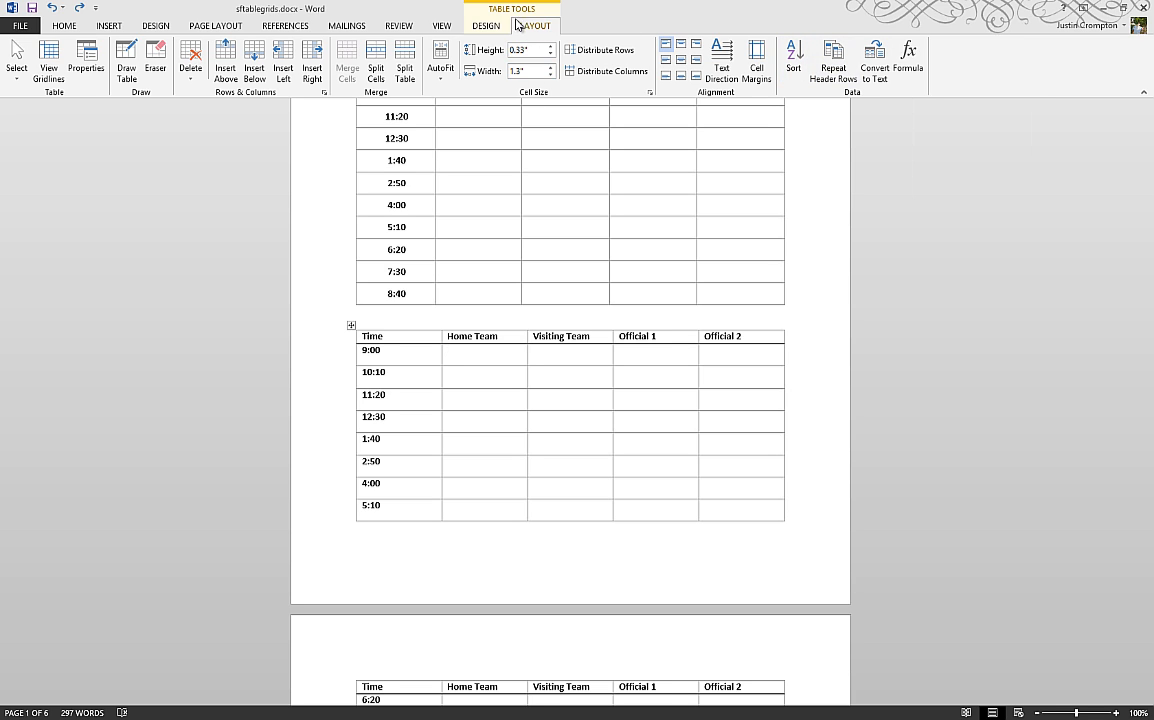
scroll(308, 354, down, 8)
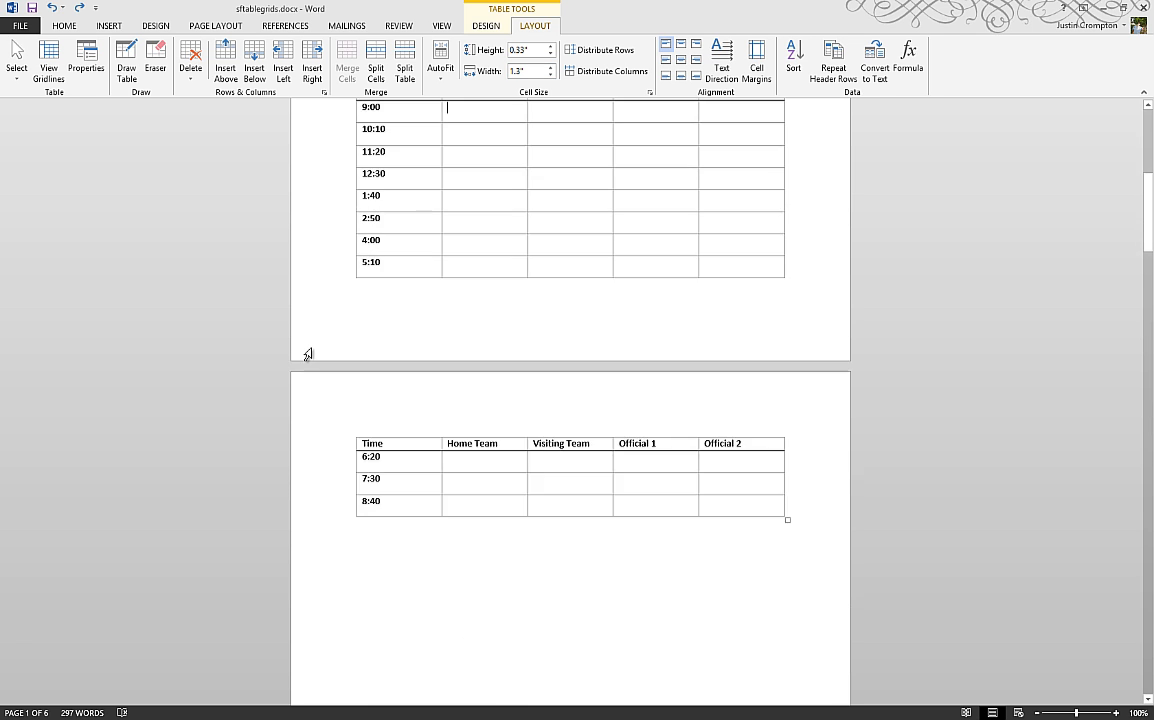
scroll(308, 354, up, 15)
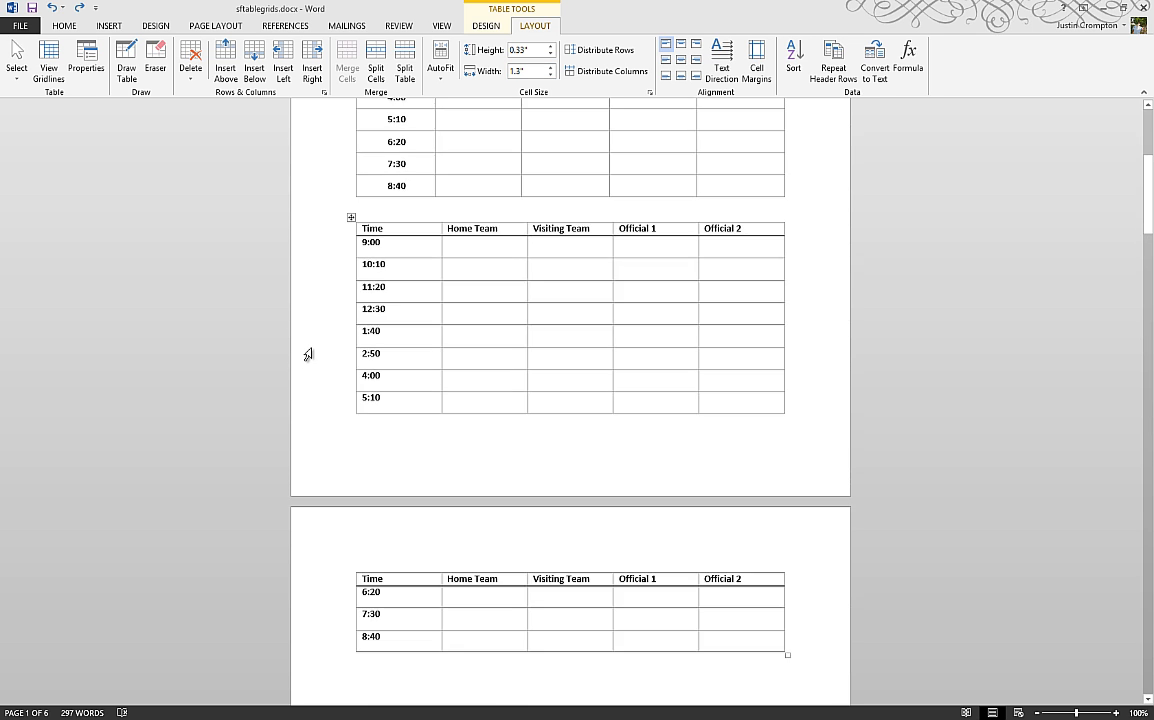